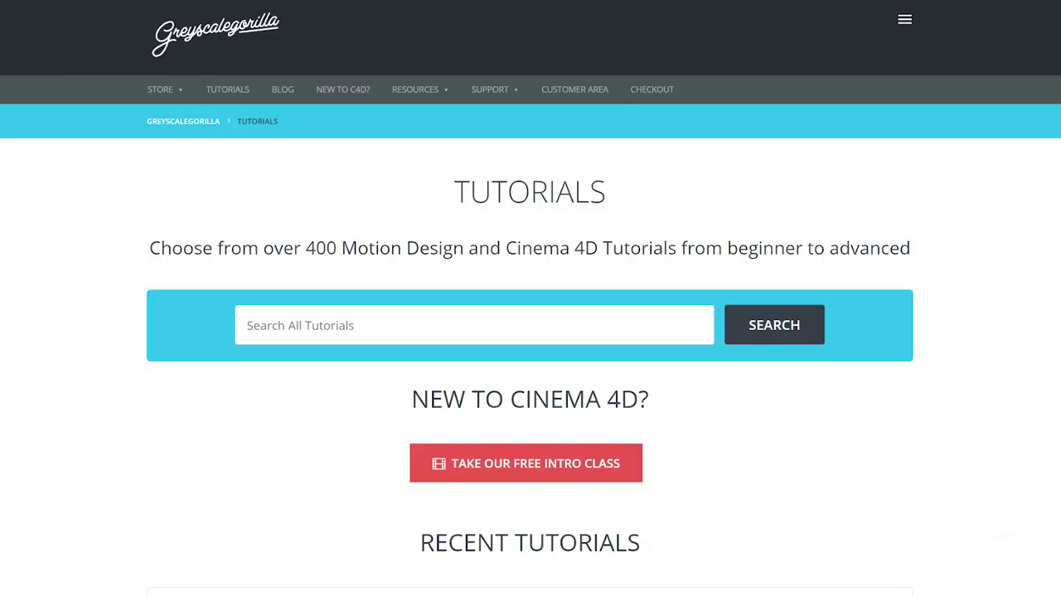
# Scroll down through the Greyscalegorilla web pages
pyautogui.scroll(-6, 531, 332)
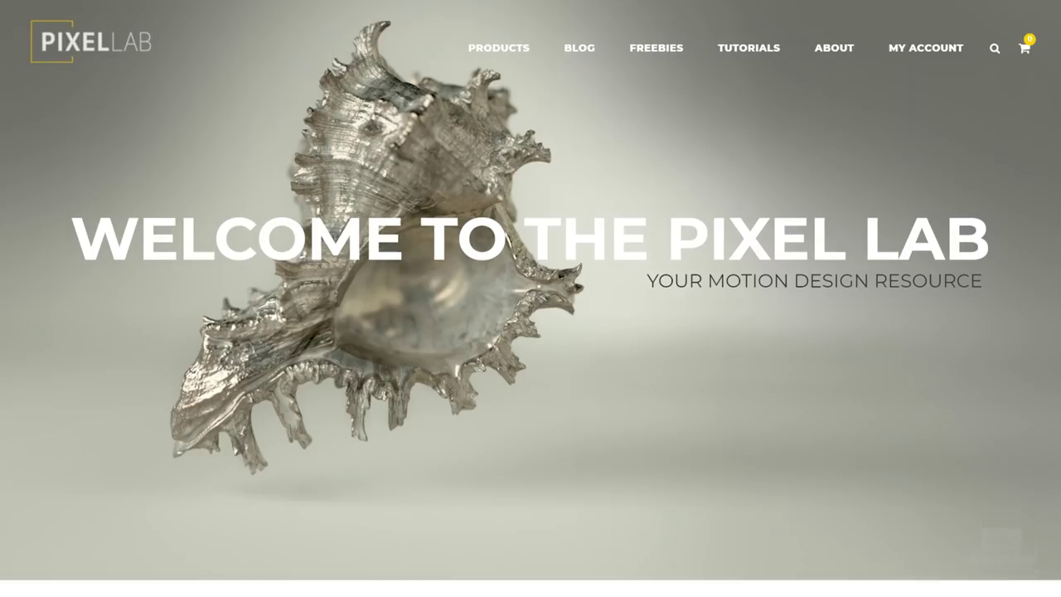
pyautogui.scroll(-5, 530, 298)
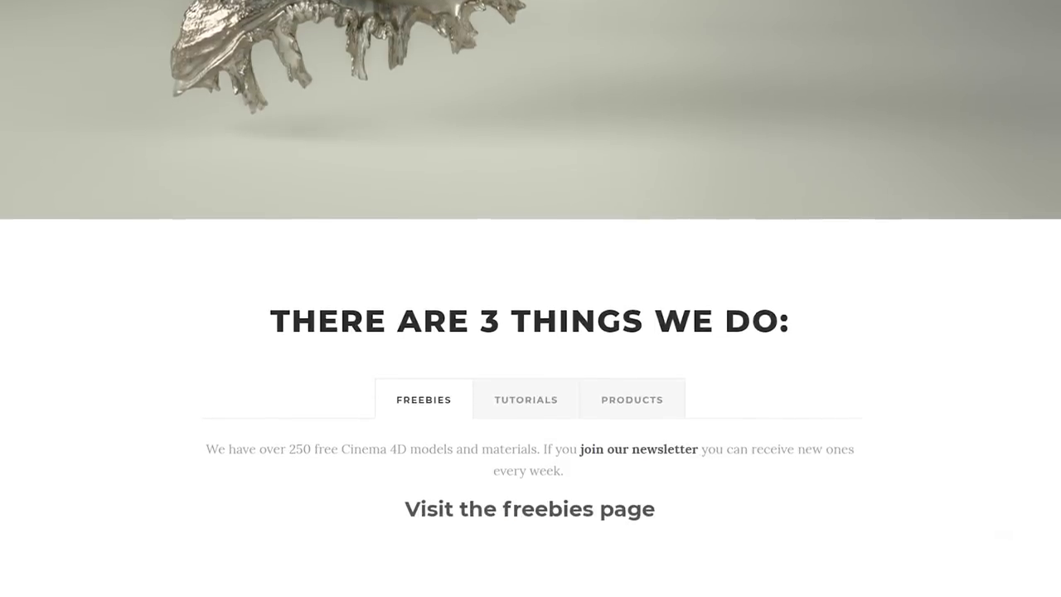
pyautogui.scroll(-6, 530, 298)
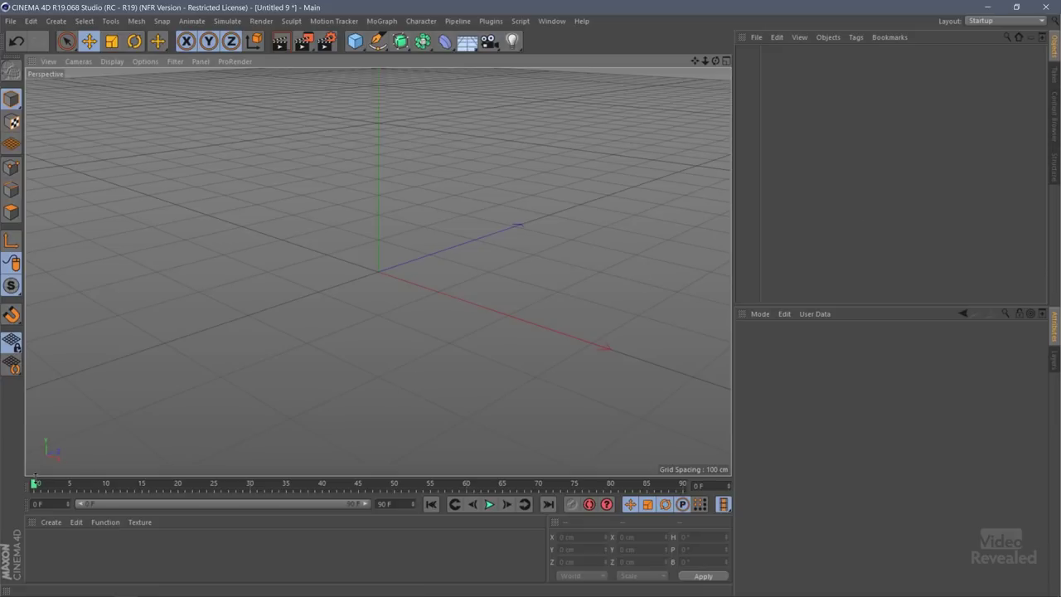
# Scrub the timeline, then open and close the Dope Sheet timeline window
pyautogui.moveTo(35, 487); pyautogui.dragTo(20, 502)
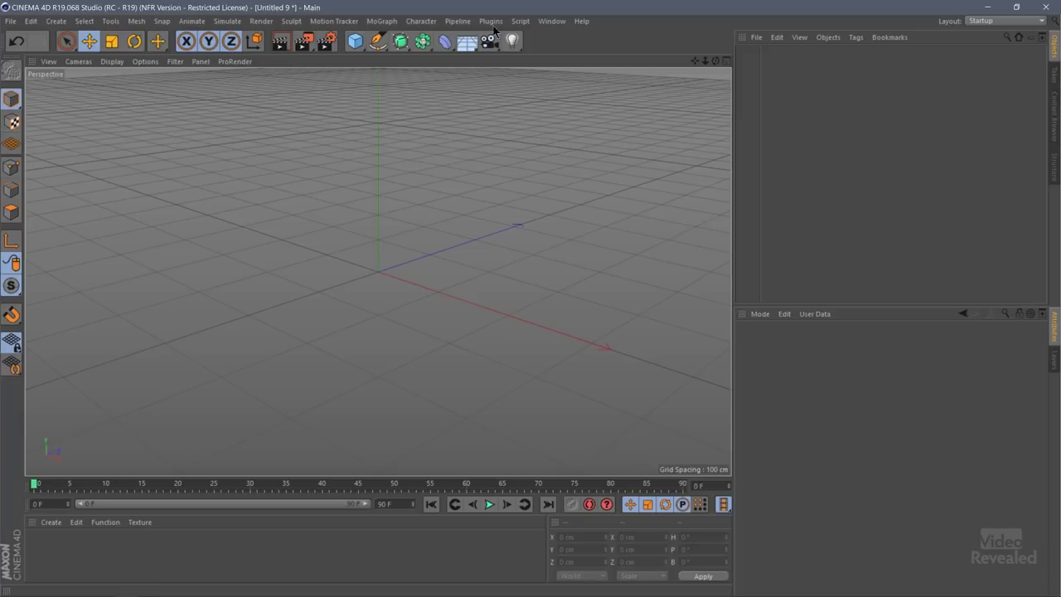
pyautogui.click(554, 22)
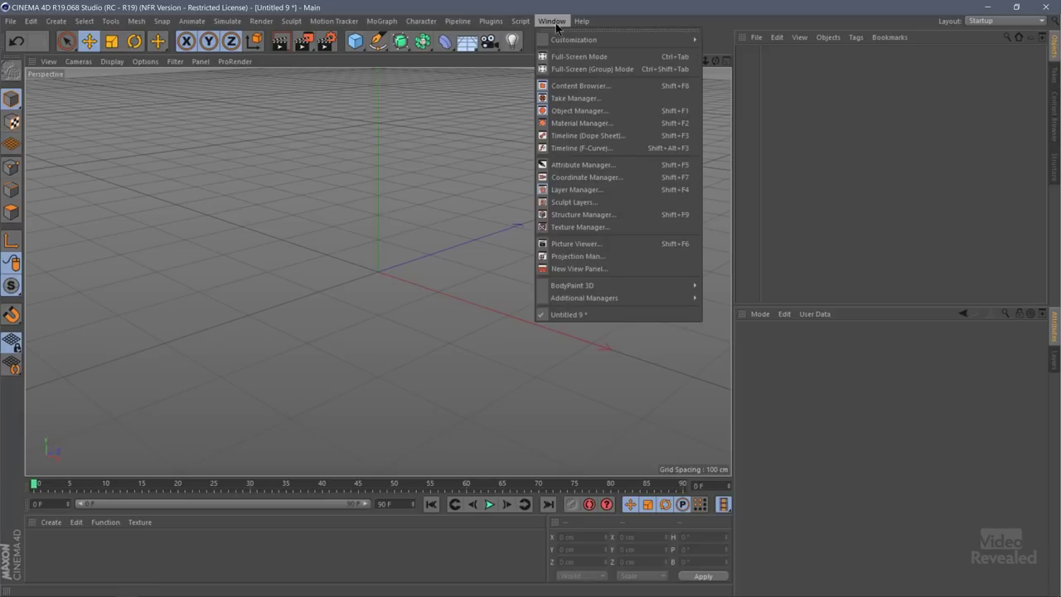
pyautogui.click(580, 137)
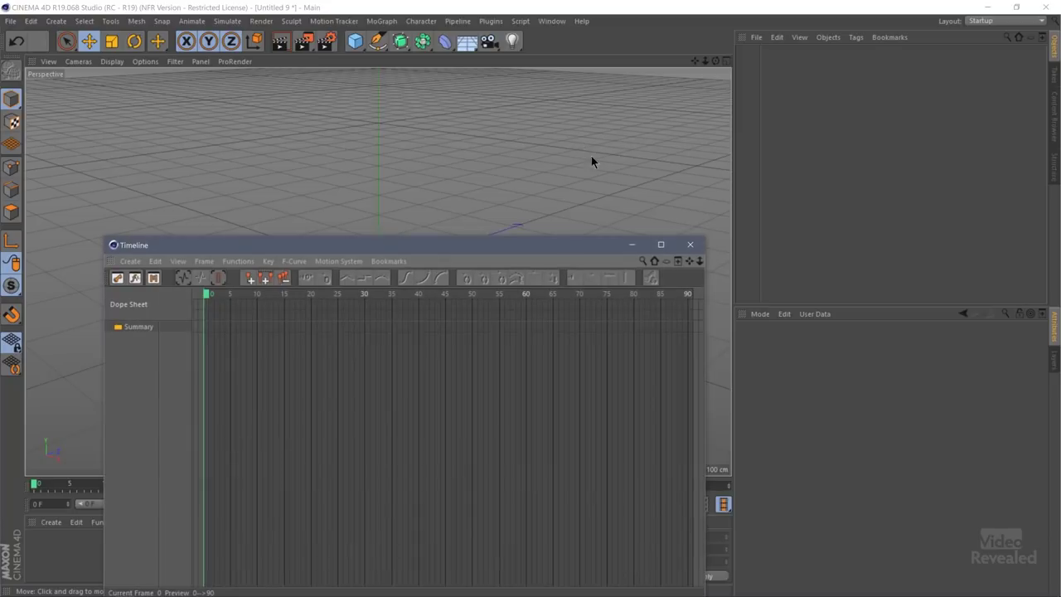
pyautogui.click(691, 246)
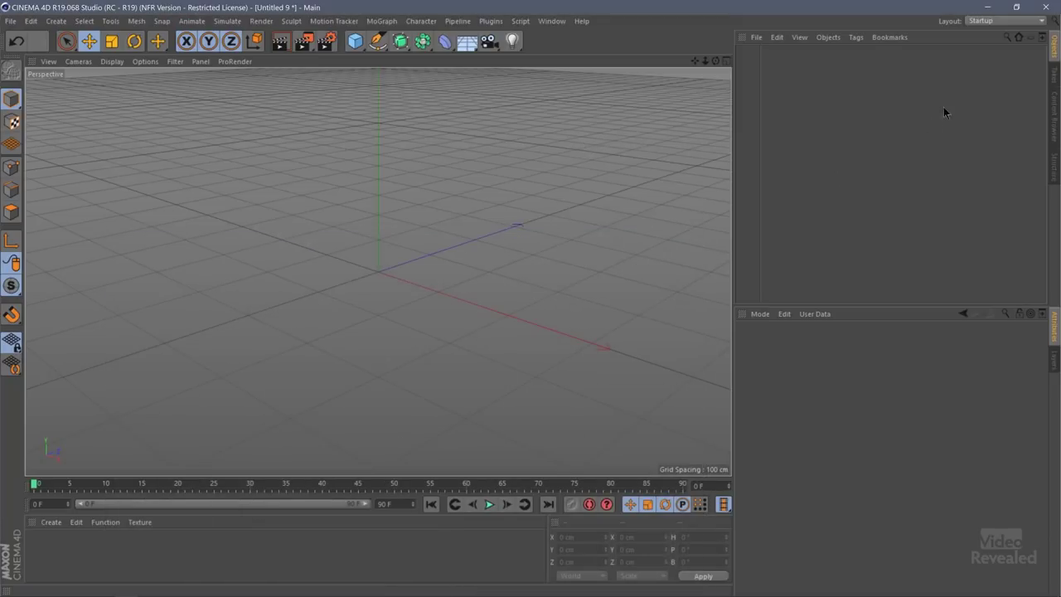
# Switch the interface layout to Animate, then back to Standard
pyautogui.click(1004, 21)
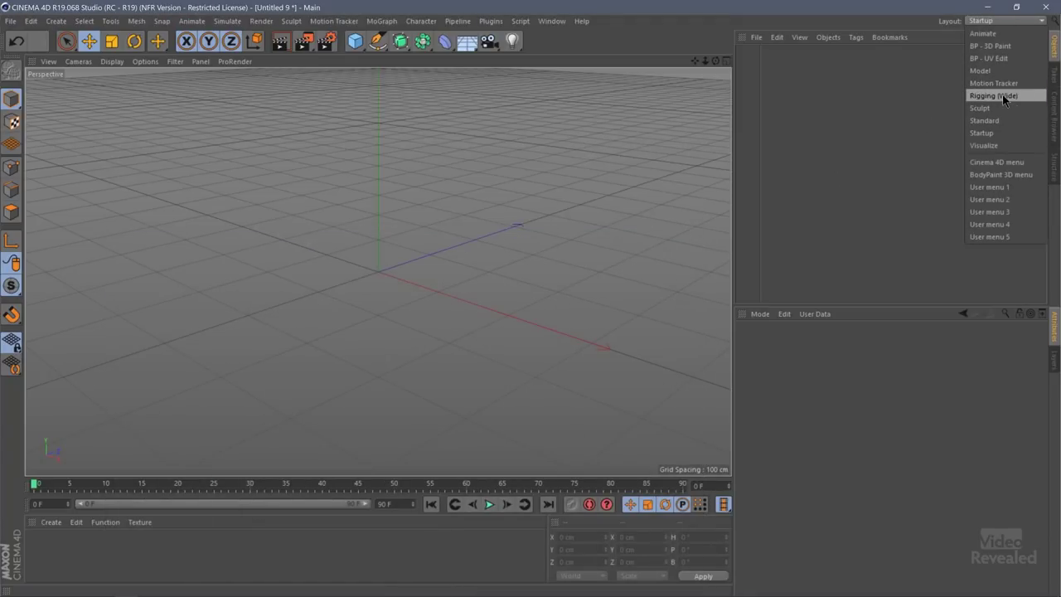
pyautogui.click(998, 33)
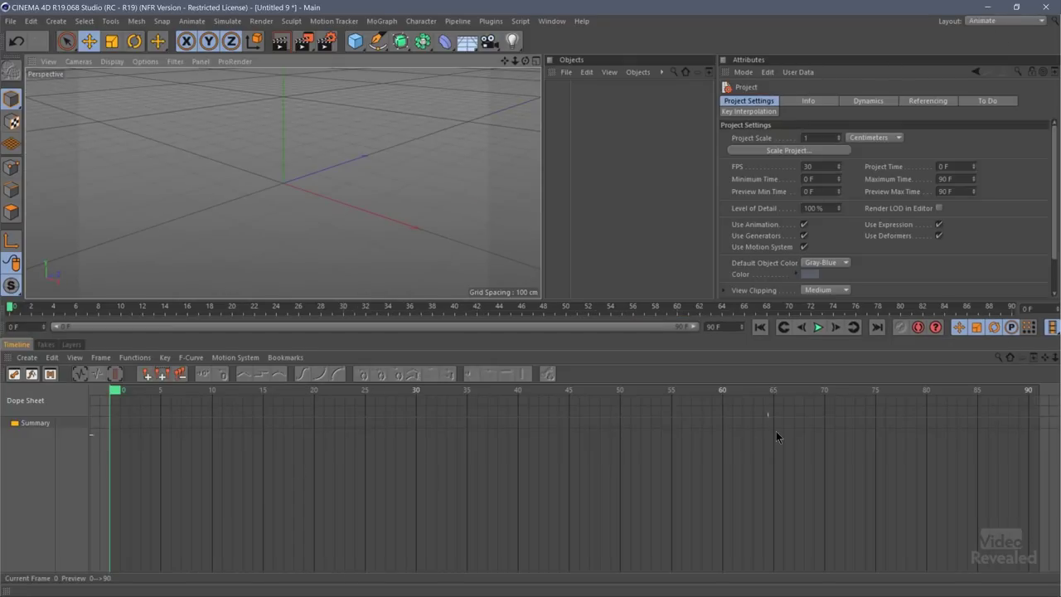
pyautogui.click(997, 21)
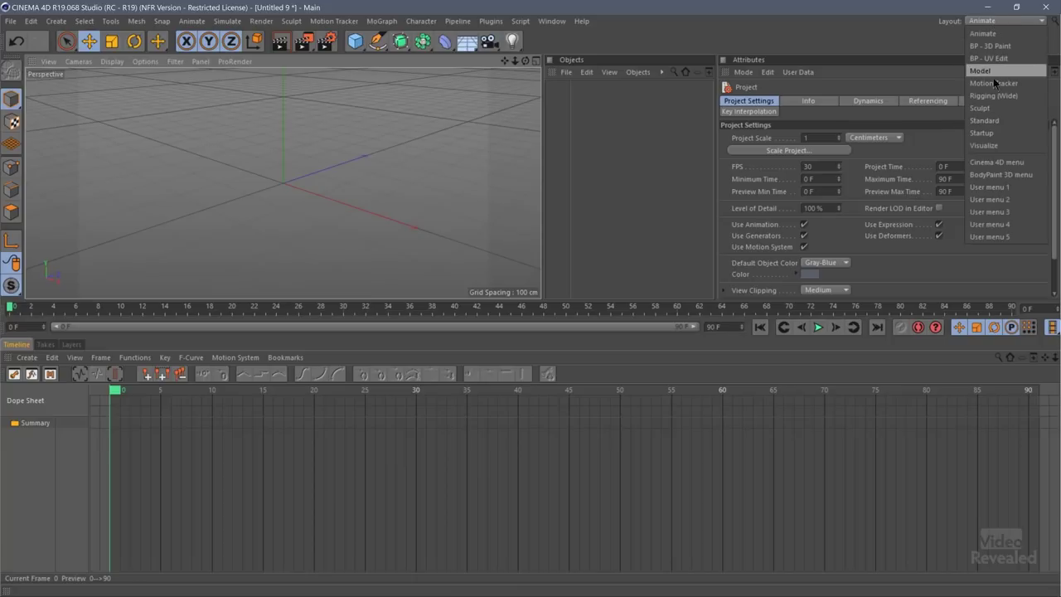
pyautogui.click(992, 120)
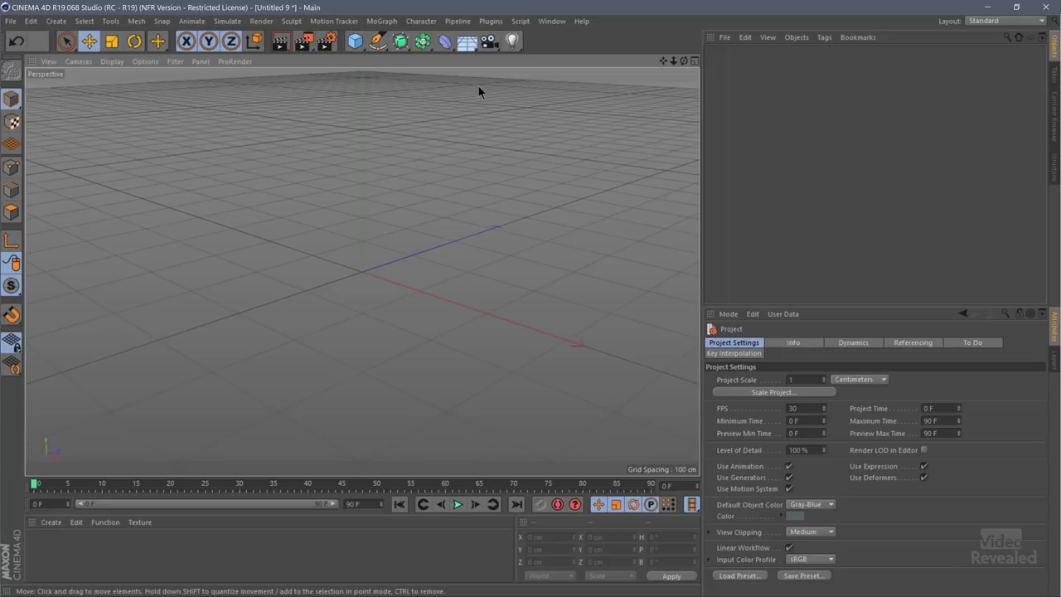
# Add a default 200 cm cube from the primitives palette
pyautogui.click(356, 41)
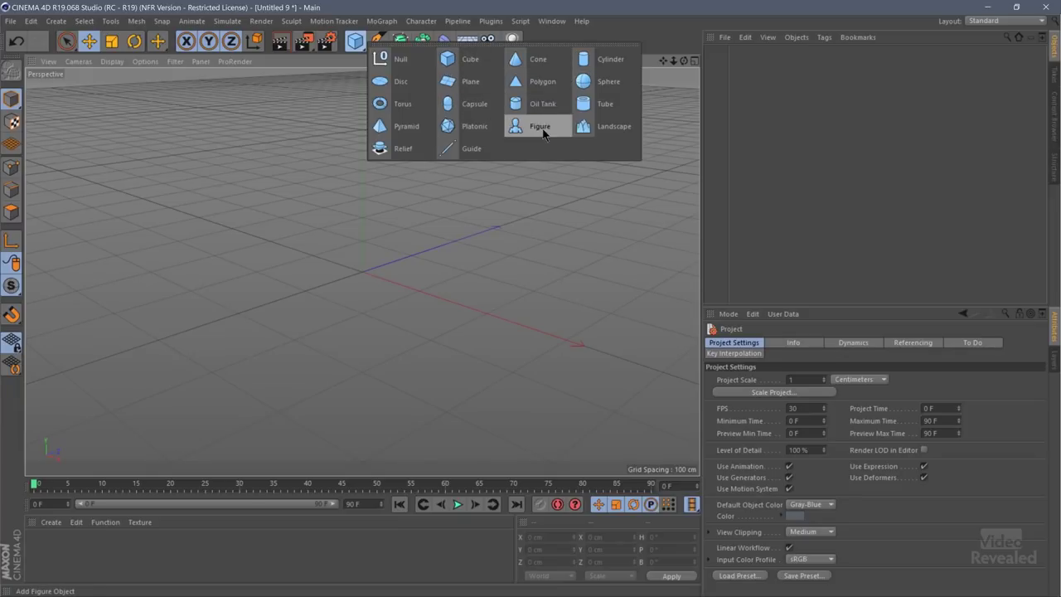
pyautogui.click(470, 62)
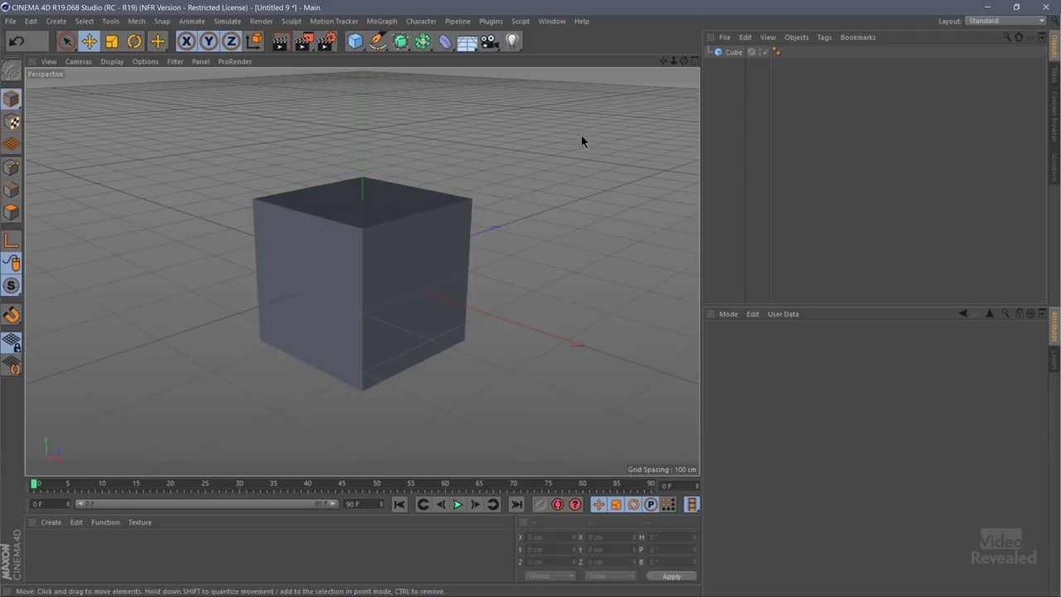
# Orbit, zoom and pan closer to the cube, then split the viewport into four views
pyautogui.keyDown('alt'); pyautogui.moveTo(572, 171); pyautogui.dragTo(521, 230); pyautogui.keyUp('alt')
pyautogui.keyDown('alt'); pyautogui.moveTo(520, 230); pyautogui.dragTo(548, 213, button='right'); pyautogui.keyUp('alt')
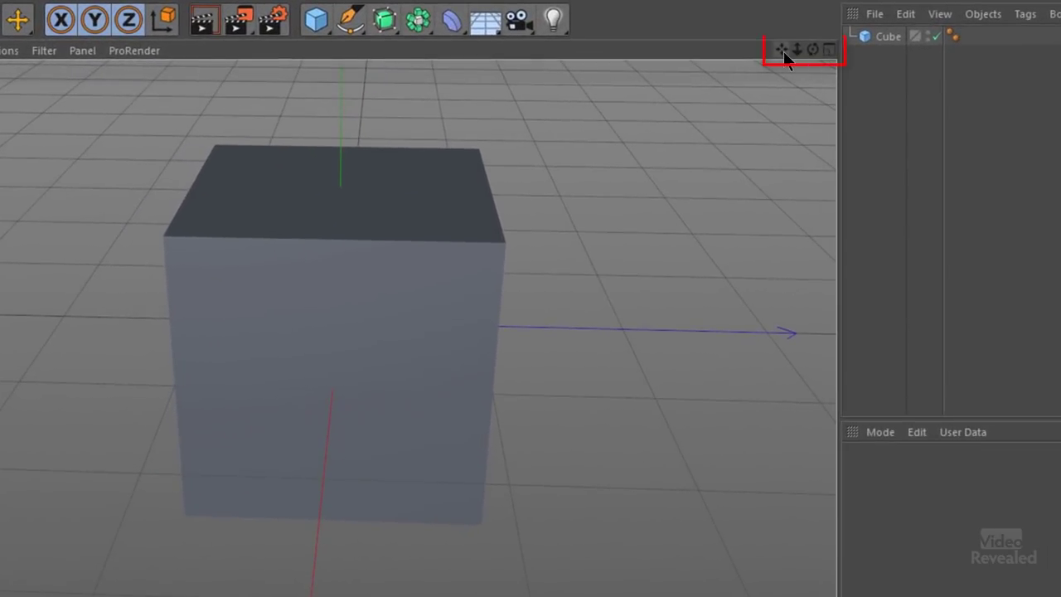
pyautogui.moveTo(782, 51); pyautogui.dragTo(823, 45)
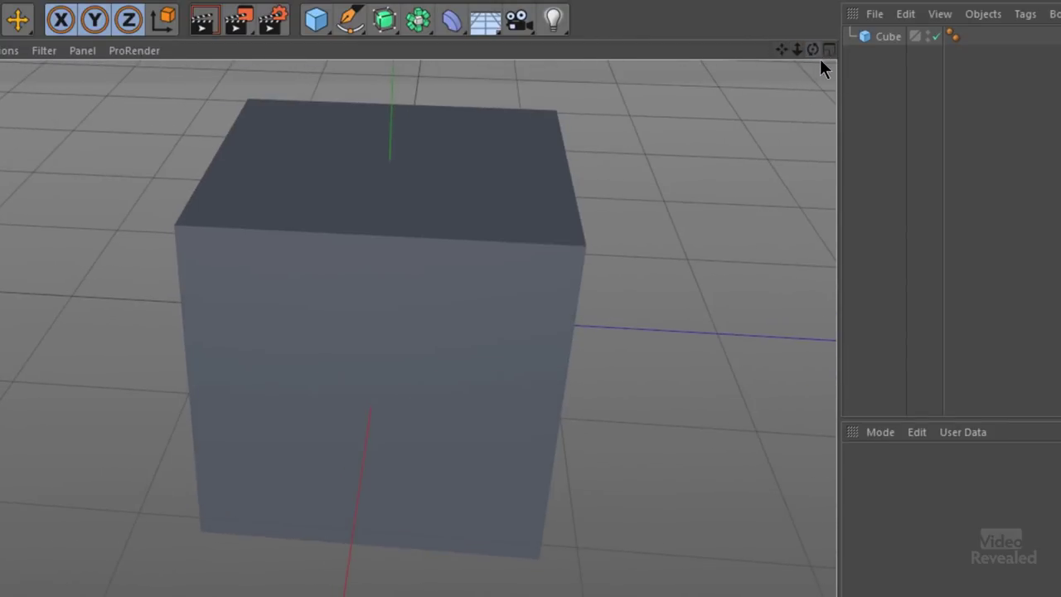
pyautogui.click(828, 50)
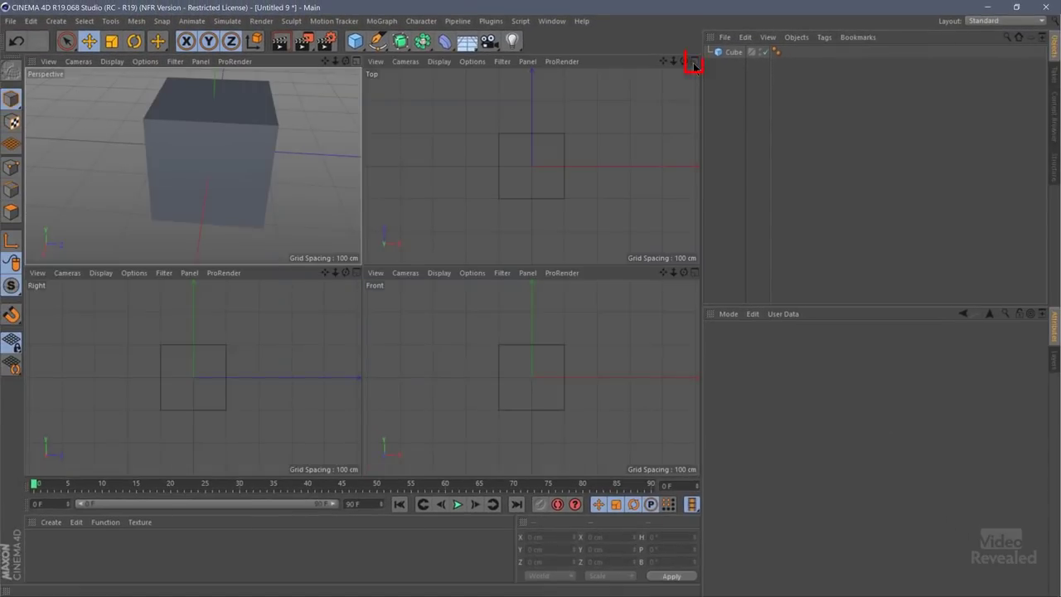
# Toggle between single and four-view layouts, then select the cube and raise it along Y
pyautogui.middleClick(463, 186)
pyautogui.middleClick(494, 184)
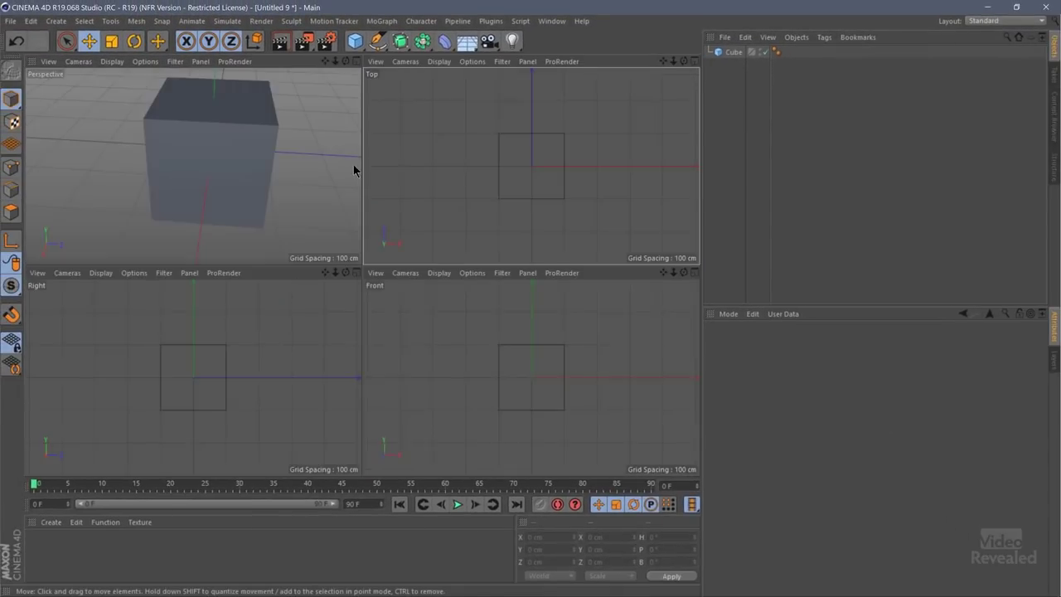
pyautogui.middleClick(333, 168)
pyautogui.middleClick(331, 165)
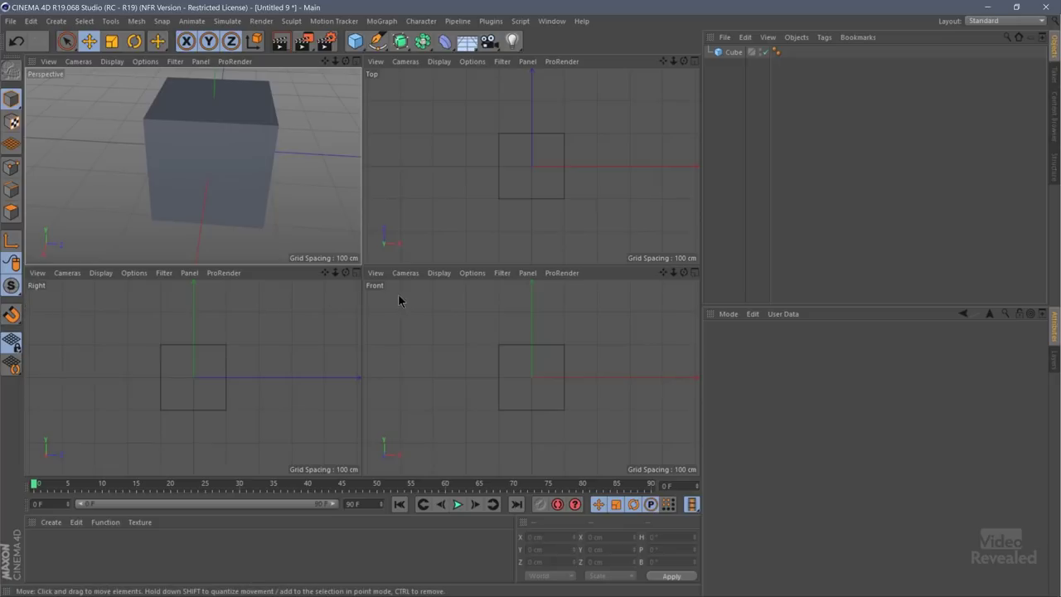
pyautogui.click(226, 169)
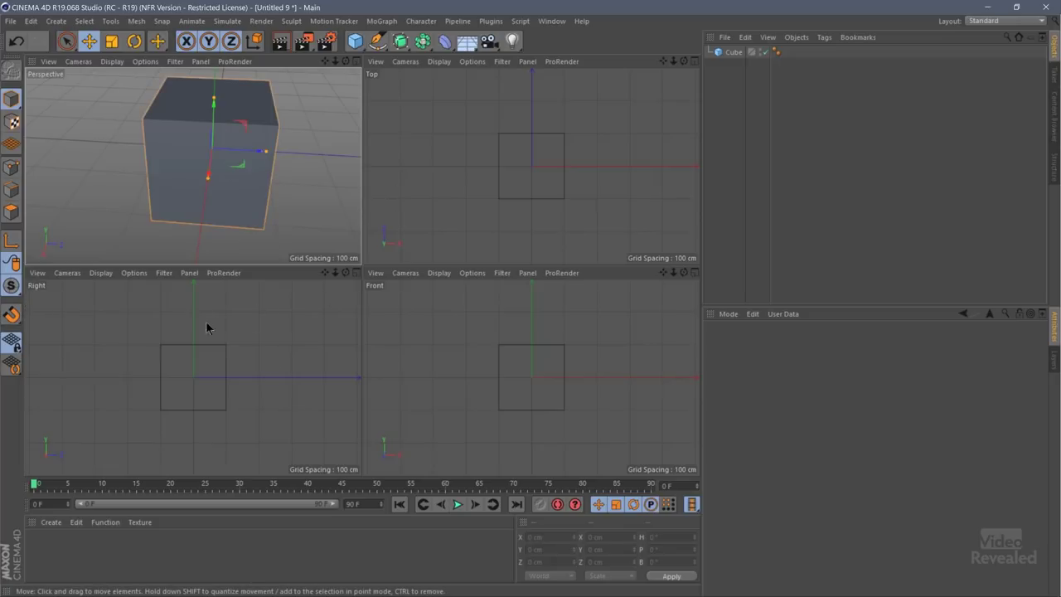
pyautogui.moveTo(194, 342); pyautogui.dragTo(193, 298)
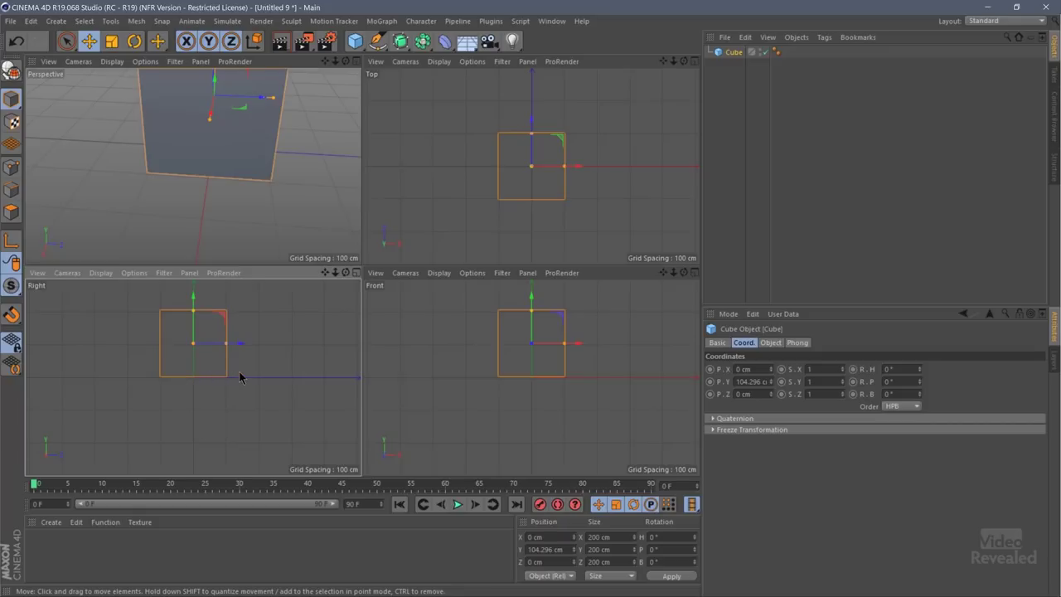
# Zoom and recentre the cube in the Right, Front and Top views
pyautogui.moveTo(256, 355)
pyautogui.keyDown('alt'); pyautogui.mouseDown(button='right')
pyautogui.moveTo(286, 362)
pyautogui.moveTo(289, 331)
pyautogui.mouseUp(button='right'); pyautogui.keyUp('alt')
pyautogui.keyDown('alt'); pyautogui.moveTo(194, 374); pyautogui.dragTo(332, 368, button='right'); pyautogui.keyUp('alt')
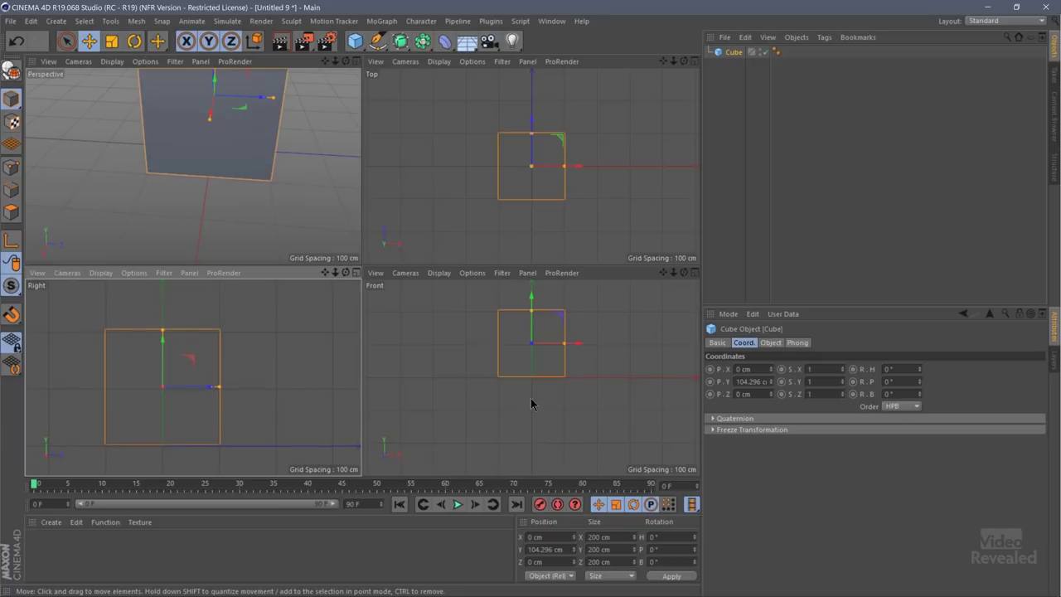
pyautogui.keyDown('alt'); pyautogui.moveTo(523, 396); pyautogui.dragTo(566, 399, button='right'); pyautogui.keyUp('alt')
pyautogui.keyDown('alt'); pyautogui.moveTo(640, 352); pyautogui.dragTo(621, 369, button='middle'); pyautogui.keyUp('alt')
pyautogui.scroll(4, 590, 208)
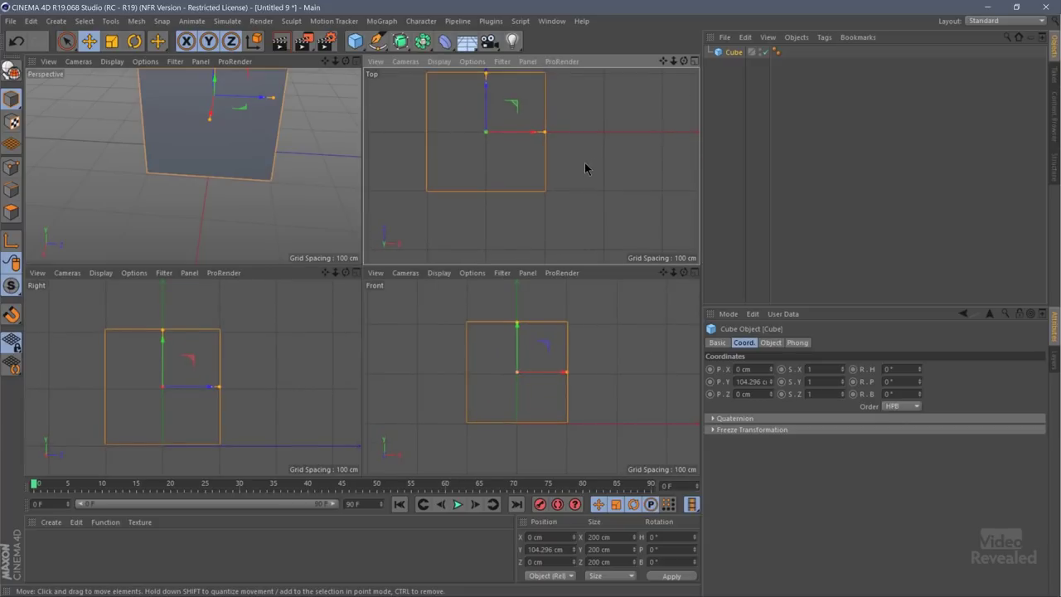
pyautogui.keyDown('alt'); pyautogui.moveTo(585, 162); pyautogui.dragTo(625, 191, button='middle'); pyautogui.keyUp('alt')
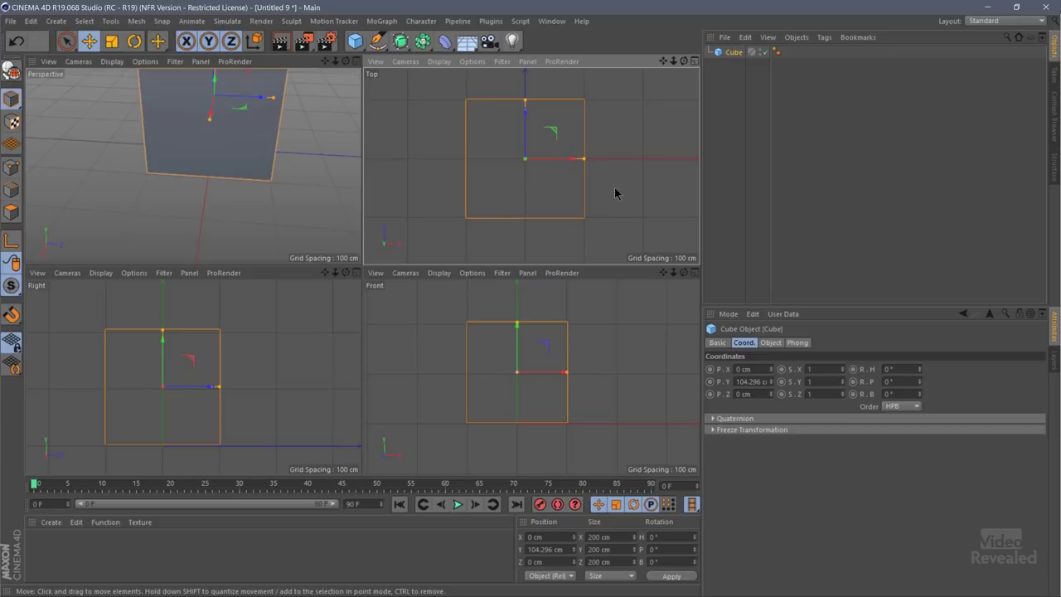
pyautogui.keyDown('alt'); pyautogui.moveTo(615, 193); pyautogui.dragTo(633, 115); pyautogui.keyUp('alt')
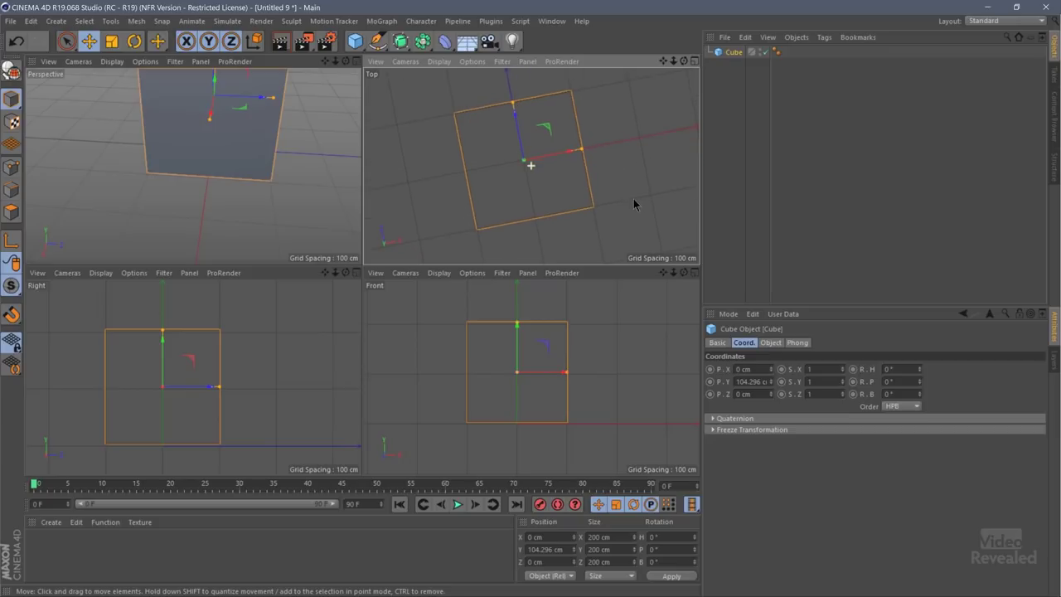
pyautogui.keyDown('alt'); pyautogui.moveTo(633, 199); pyautogui.dragTo(619, 138); pyautogui.keyUp('alt')
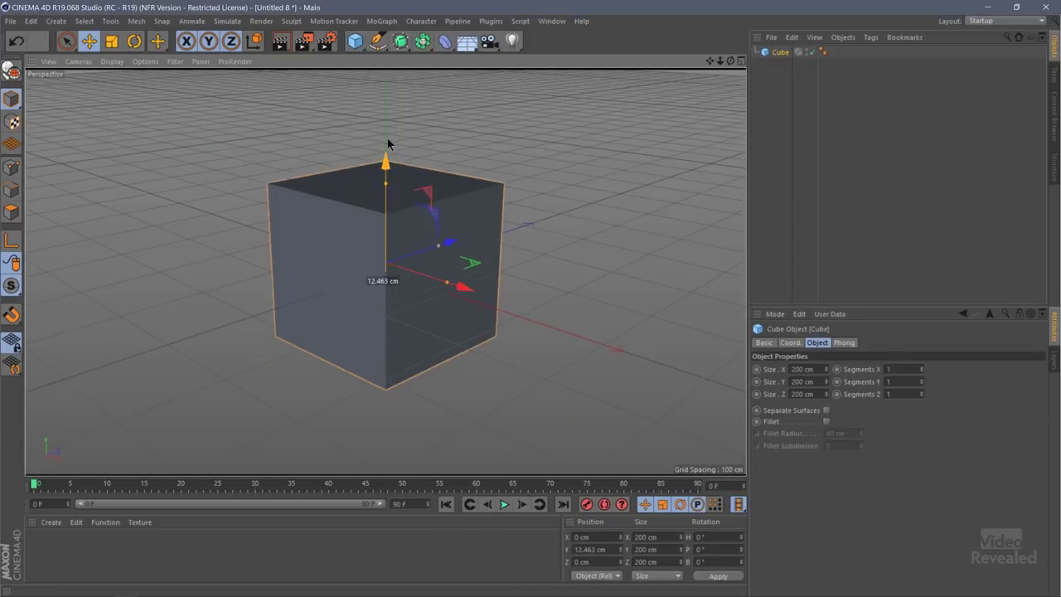
# Raise the cube a bit higher and give it 4 segments per side
pyautogui.moveTo(393, 159); pyautogui.dragTo(394, 96)
pyautogui.keyDown('alt'); pyautogui.moveTo(529, 98); pyautogui.dragTo(549, 242); pyautogui.keyUp('alt')
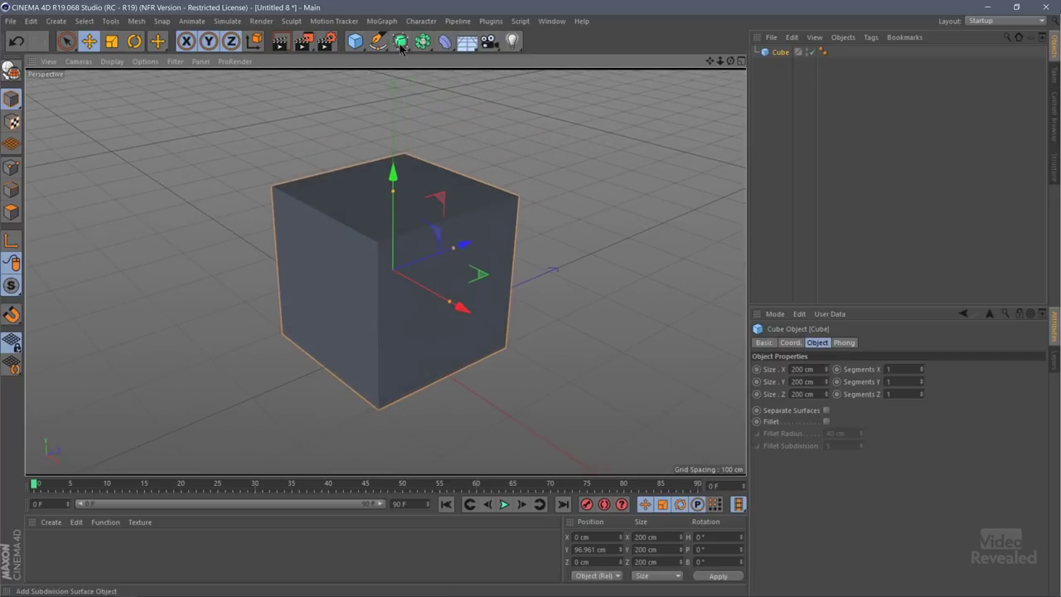
pyautogui.click(356, 41)
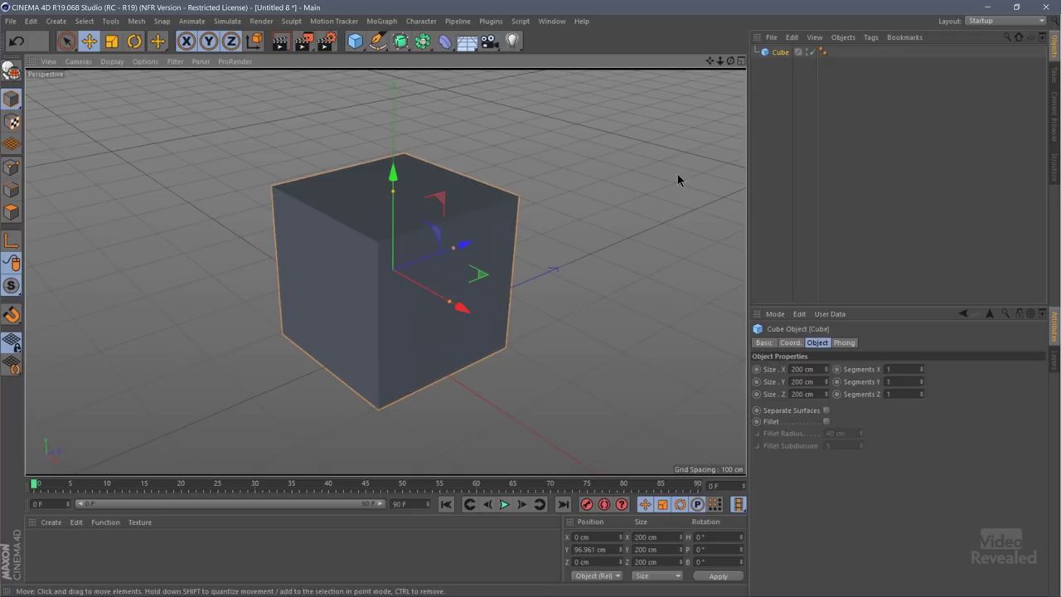
pyautogui.moveTo(575, 202)
pyautogui.keyDown('alt'); pyautogui.mouseDown()
pyautogui.moveTo(587, 180)
pyautogui.moveTo(589, 203)
pyautogui.moveTo(576, 195)
pyautogui.moveTo(588, 190)
pyautogui.mouseUp(); pyautogui.keyUp('alt')
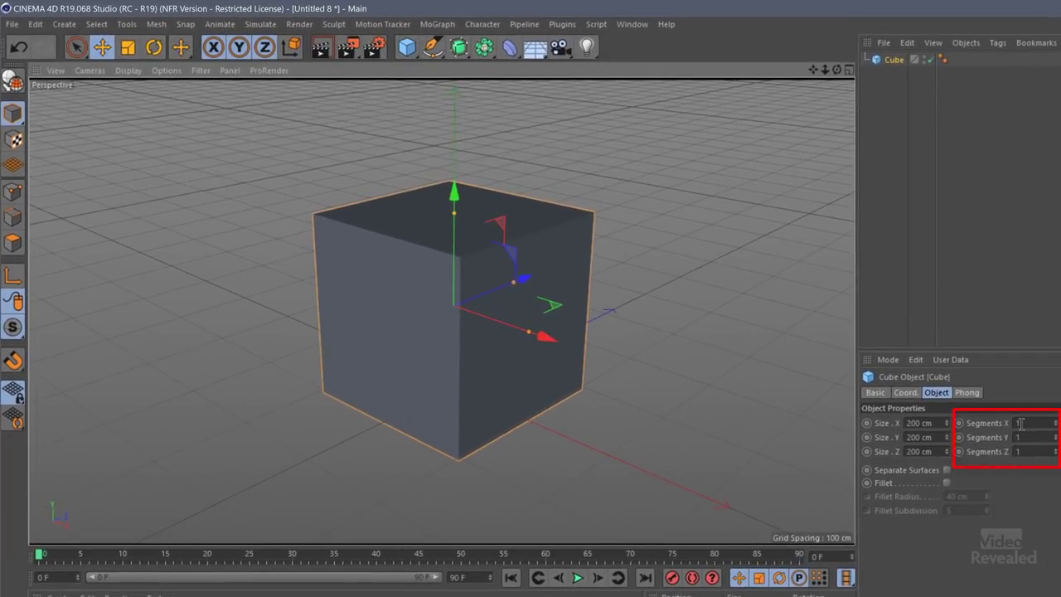
pyautogui.click(1019, 423)
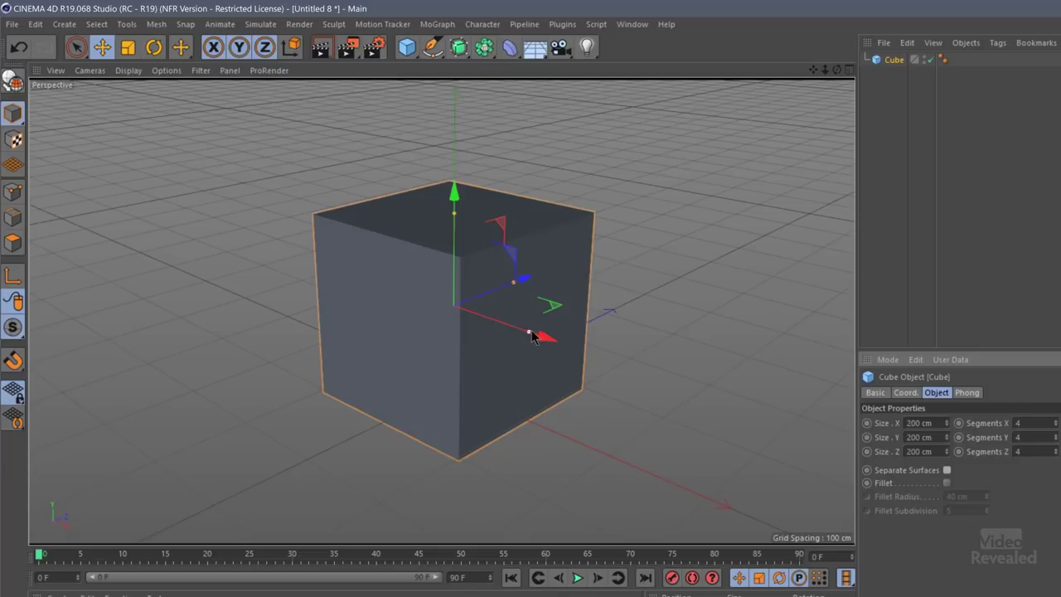
# Display the cube shaded with edges and convert it to an editable polygon object
pyautogui.click(125, 73)
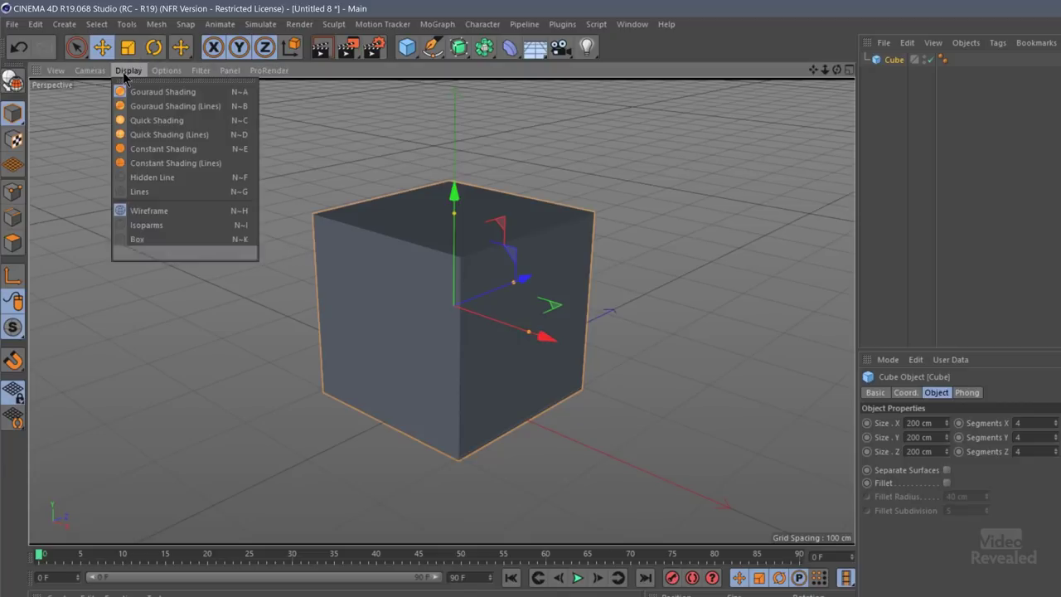
pyautogui.click(200, 107)
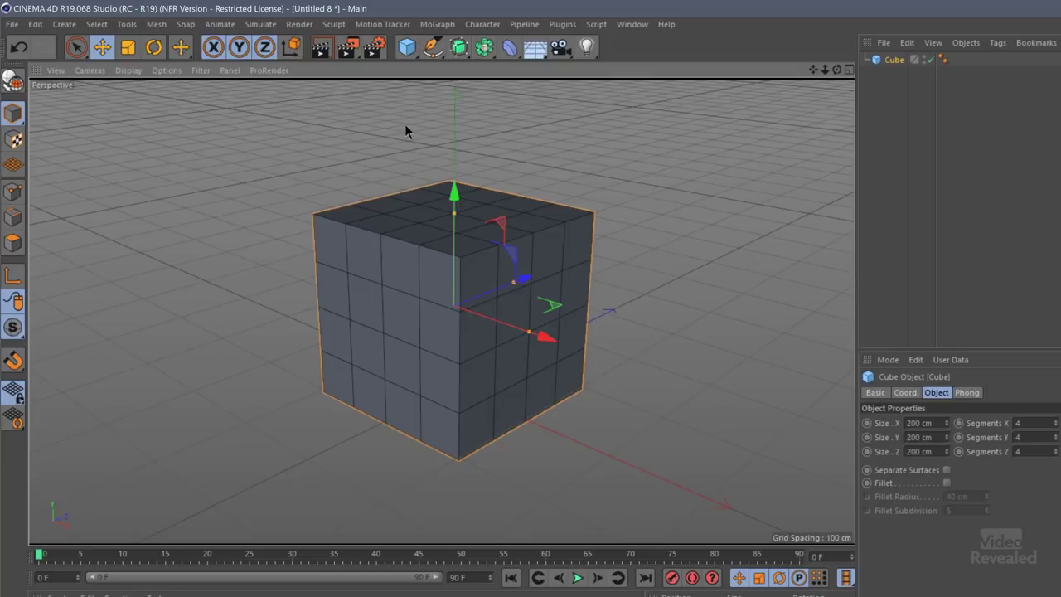
pyautogui.click(508, 49)
pyautogui.click(14, 84)
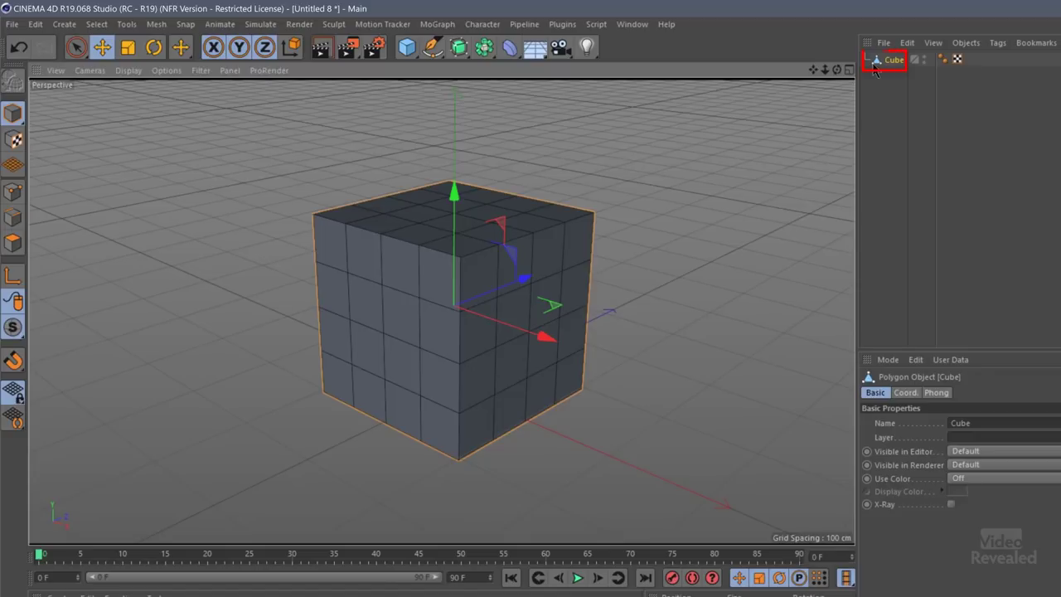
# Reselect the cube and try moving a single point in Points mode, then undo it
pyautogui.click(657, 334)
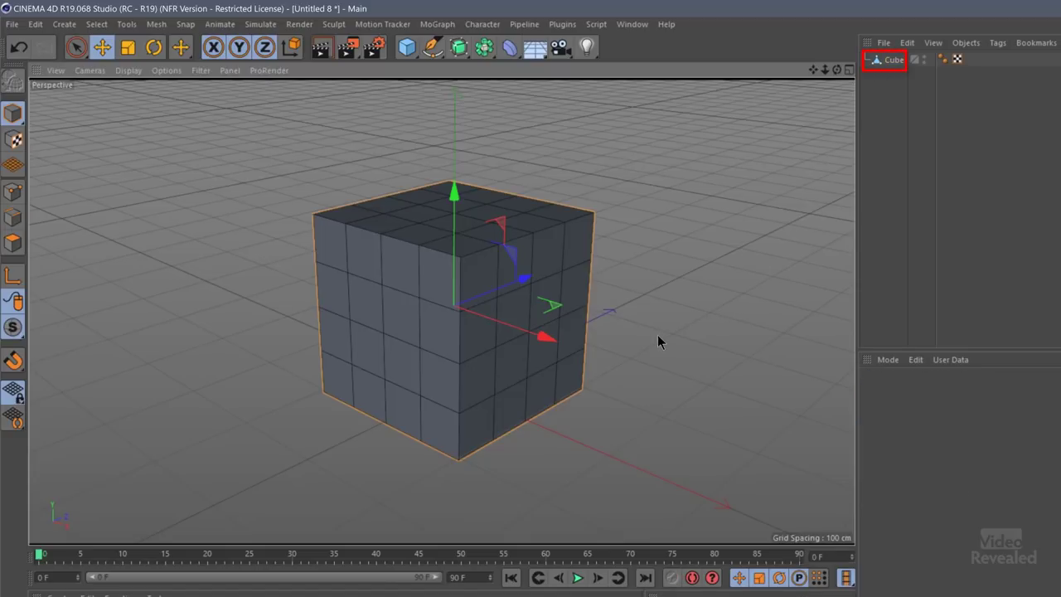
pyautogui.click(498, 234)
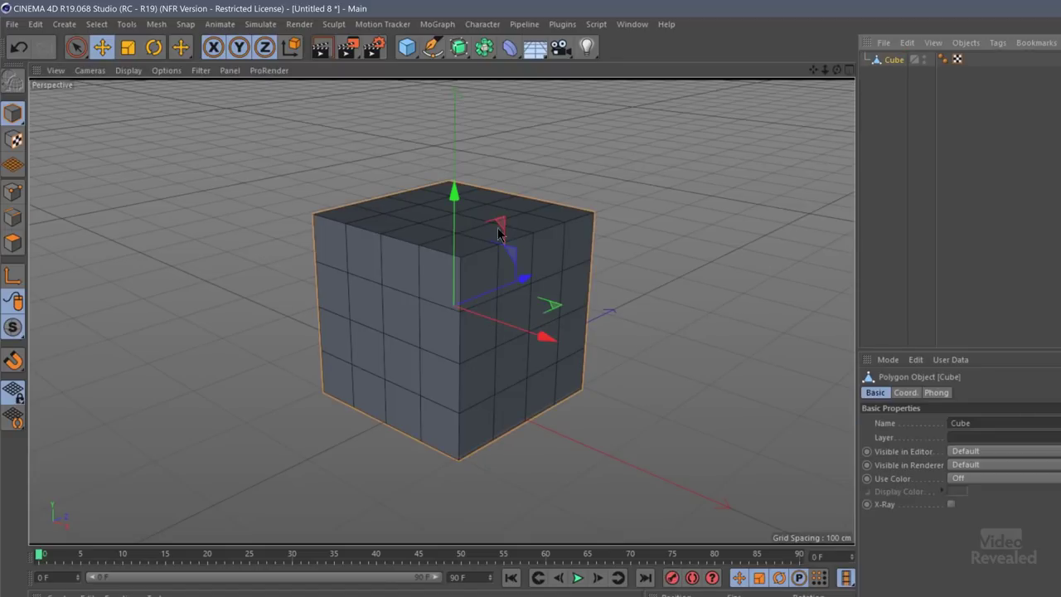
pyautogui.click(13, 192)
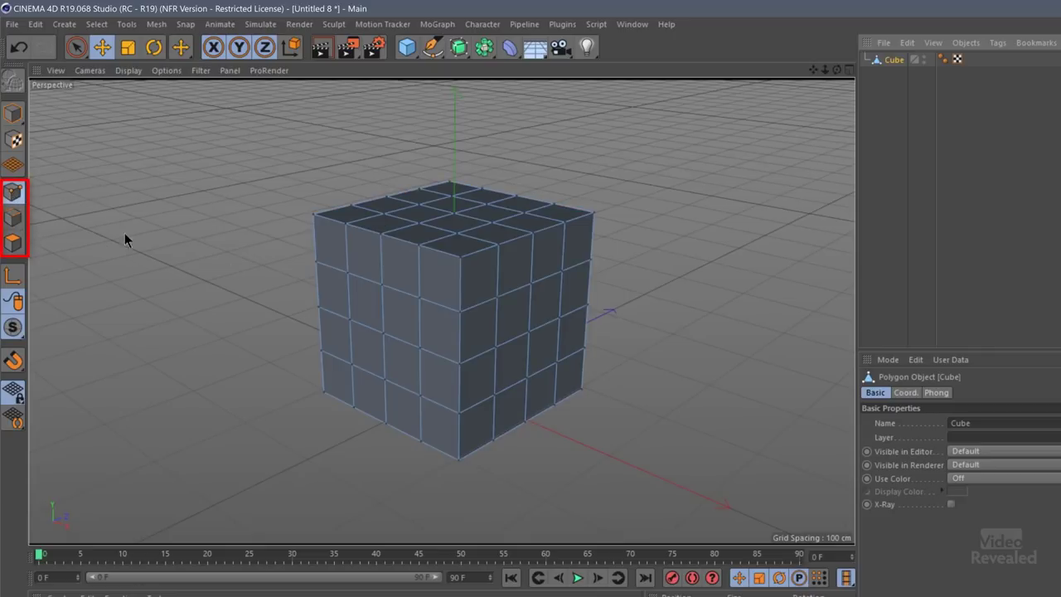
pyautogui.click(369, 295)
pyautogui.moveTo(361, 305); pyautogui.dragTo(367, 294)
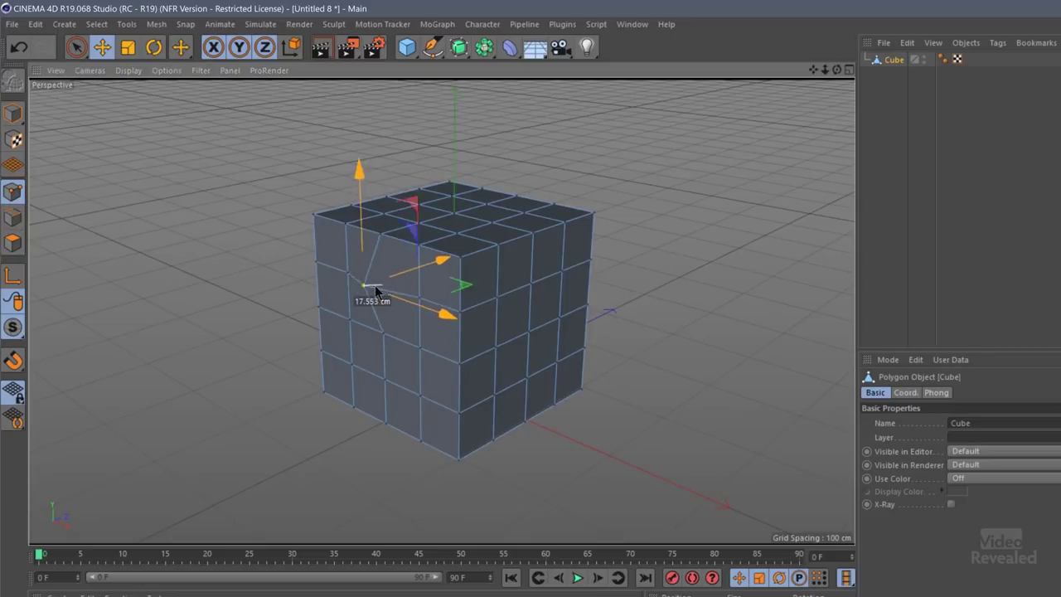
pyautogui.hotkey('ctrl', 'z')
pyautogui.hotkey('ctrl', 'z')
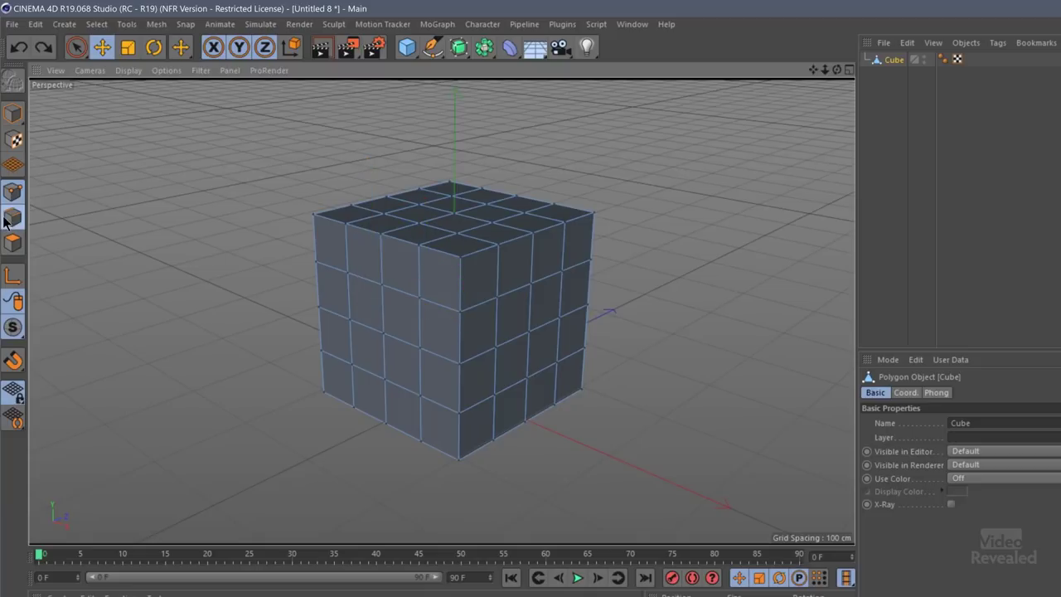
# Pull an edge down-left, then push the front face out 28.8 cm and the right face 62.7 cm
pyautogui.click(12, 217)
pyautogui.click(351, 236)
pyautogui.moveTo(352, 236); pyautogui.dragTo(316, 246)
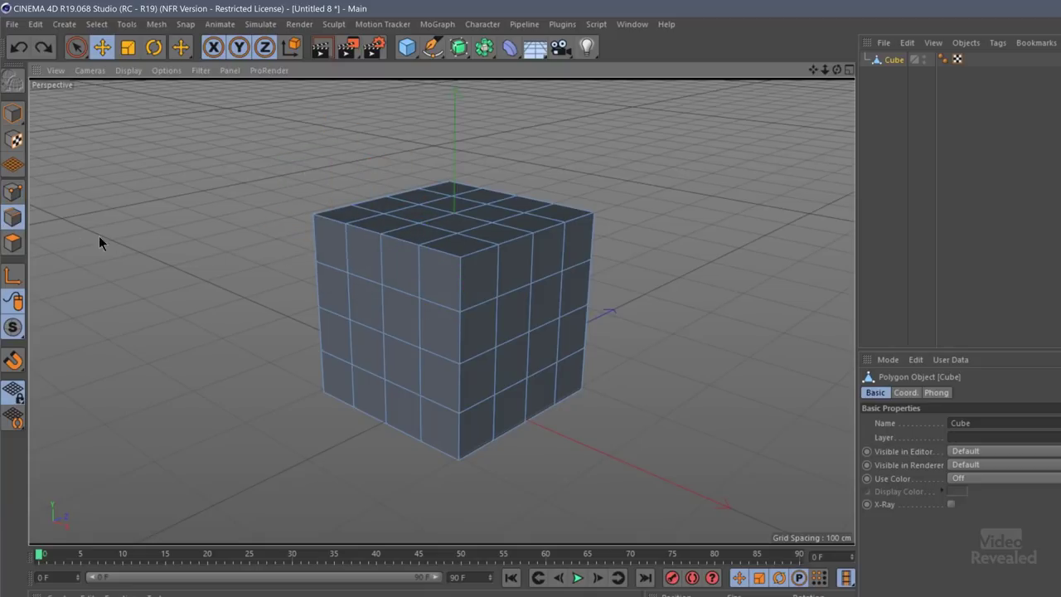
pyautogui.click(13, 242)
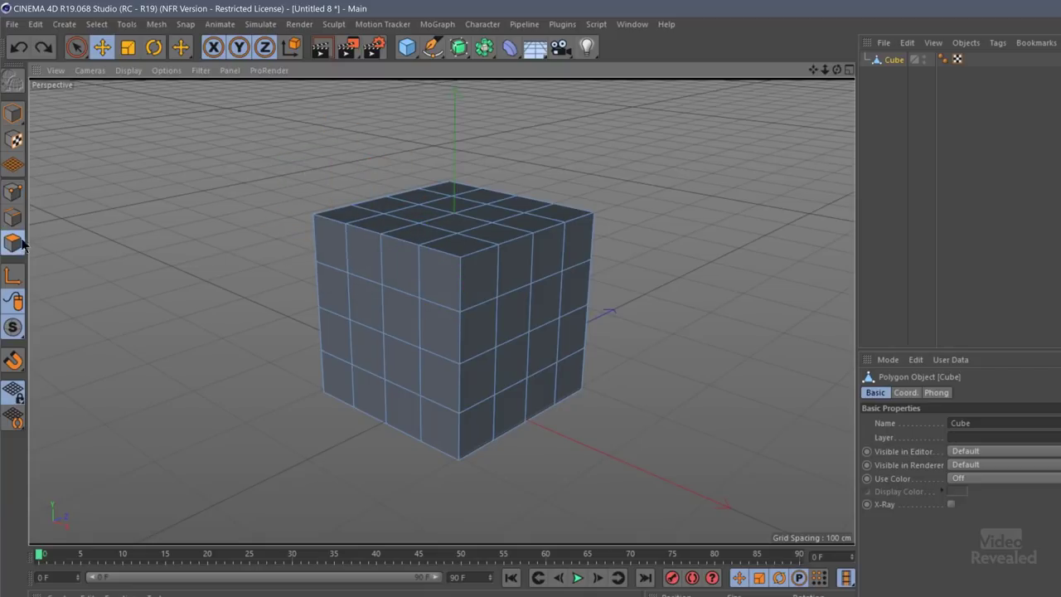
pyautogui.click(403, 315)
pyautogui.moveTo(313, 345); pyautogui.dragTo(277, 369)
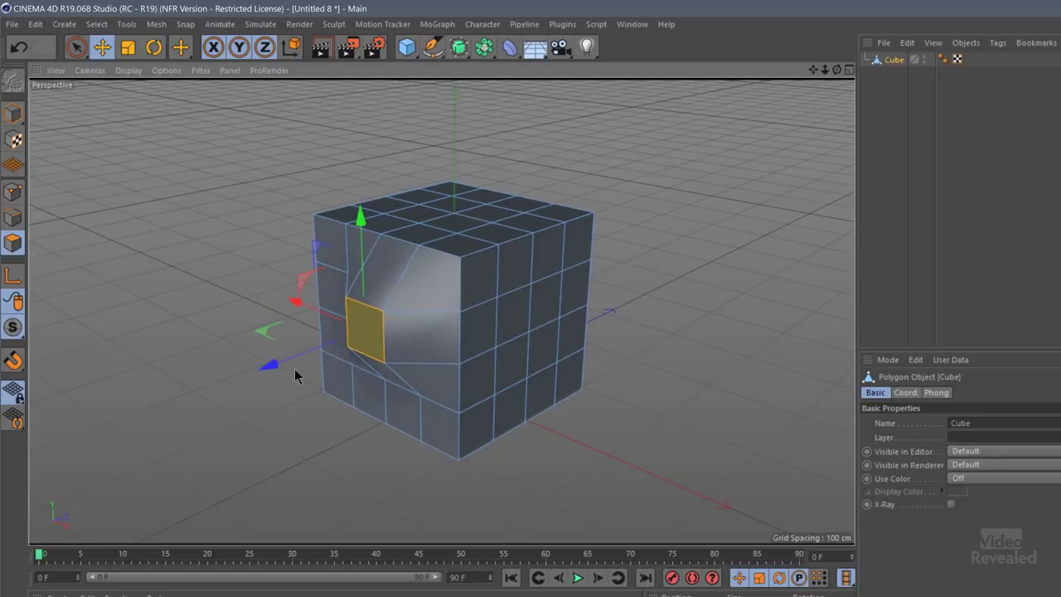
pyautogui.click(520, 315)
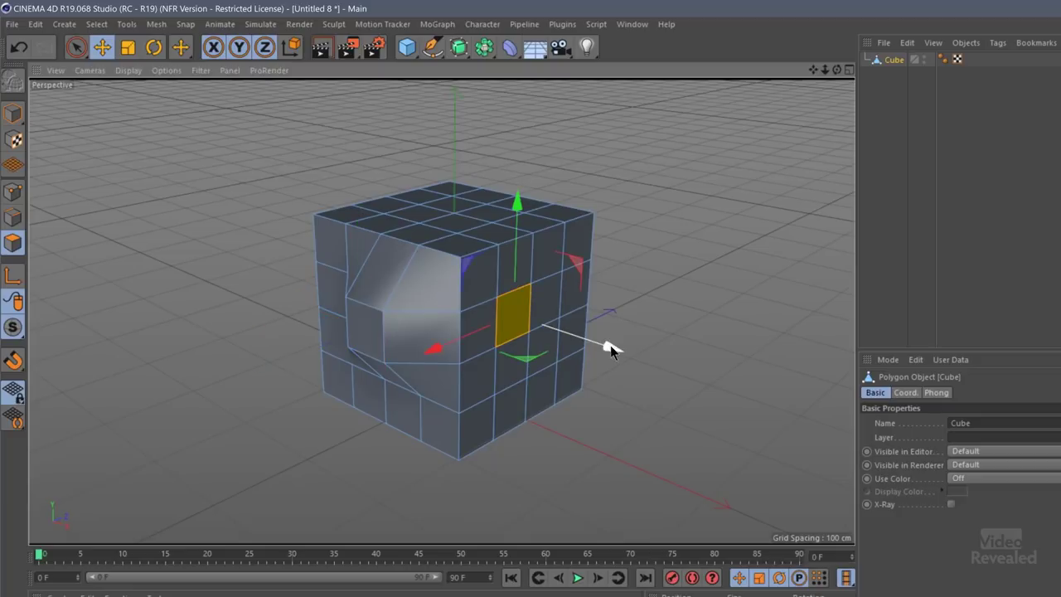
pyautogui.moveTo(610, 347); pyautogui.dragTo(668, 388)
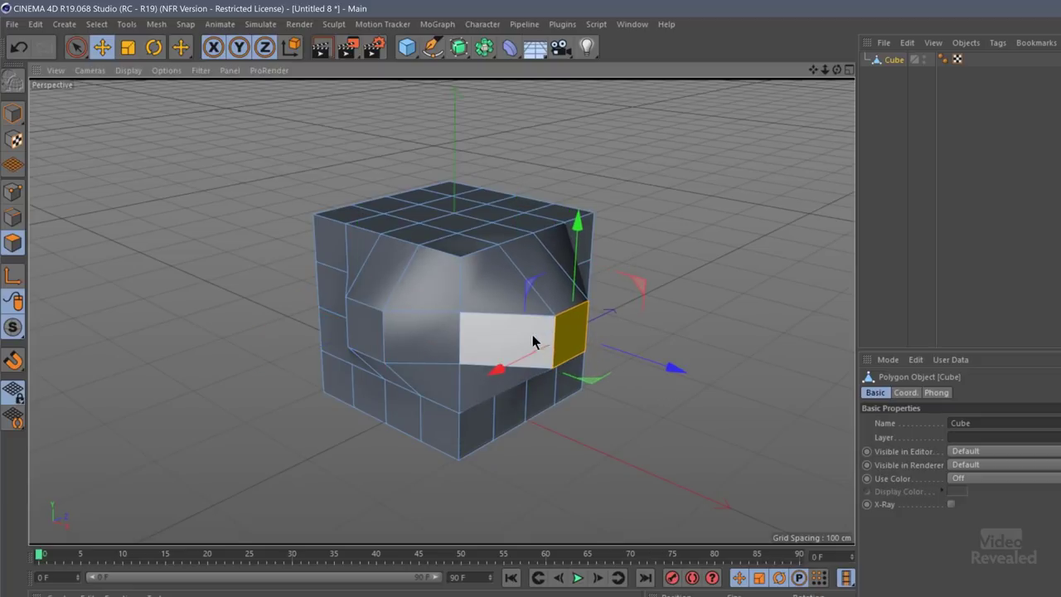
# Select two left-side faces and move them along Z to fit the vehicle reference
pyautogui.keyDown('alt'); pyautogui.moveTo(536, 338); pyautogui.dragTo(390, 362); pyautogui.keyUp('alt')
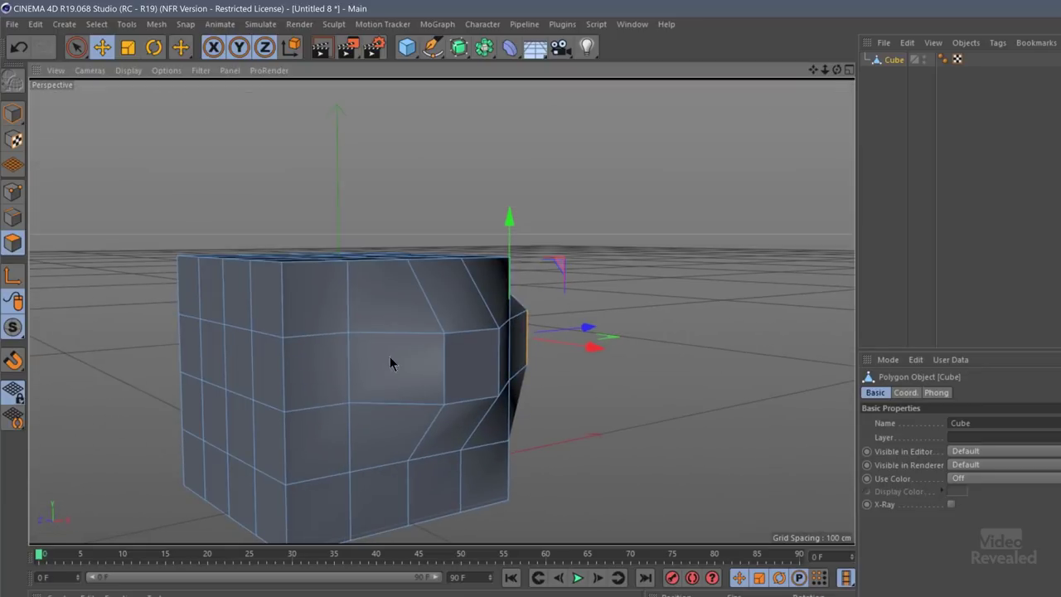
pyautogui.click(240, 369)
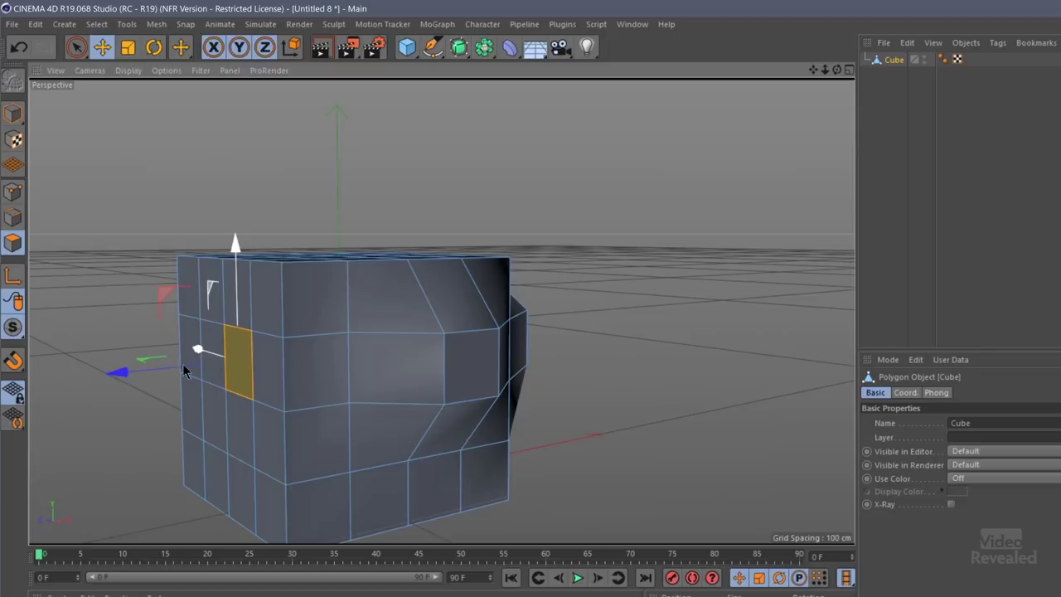
pyautogui.keyDown('shift'); pyautogui.click(212, 358); pyautogui.keyUp('shift')
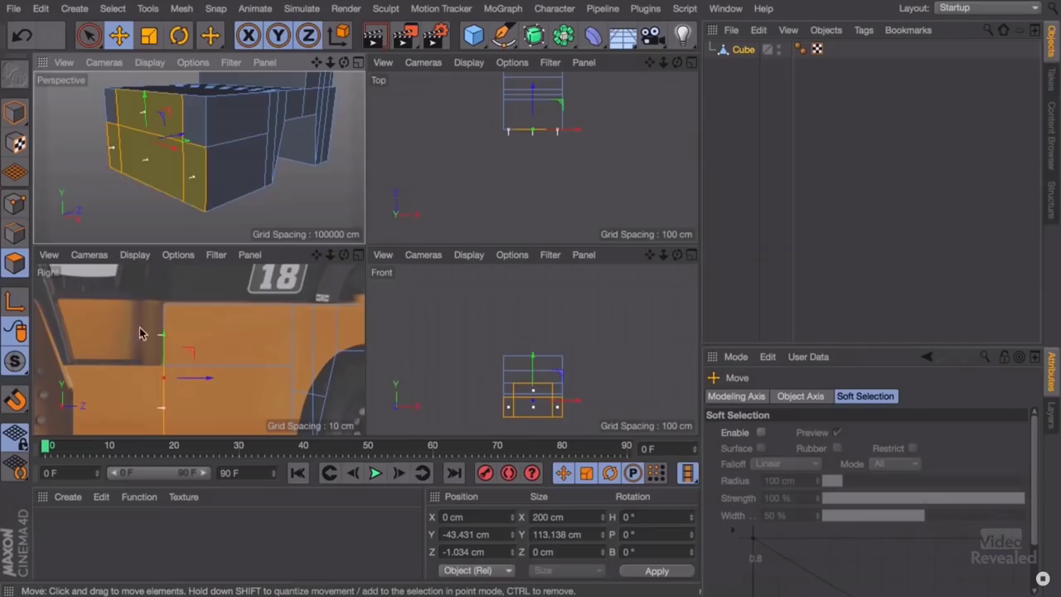
pyautogui.moveTo(256, 366); pyautogui.dragTo(185, 378)
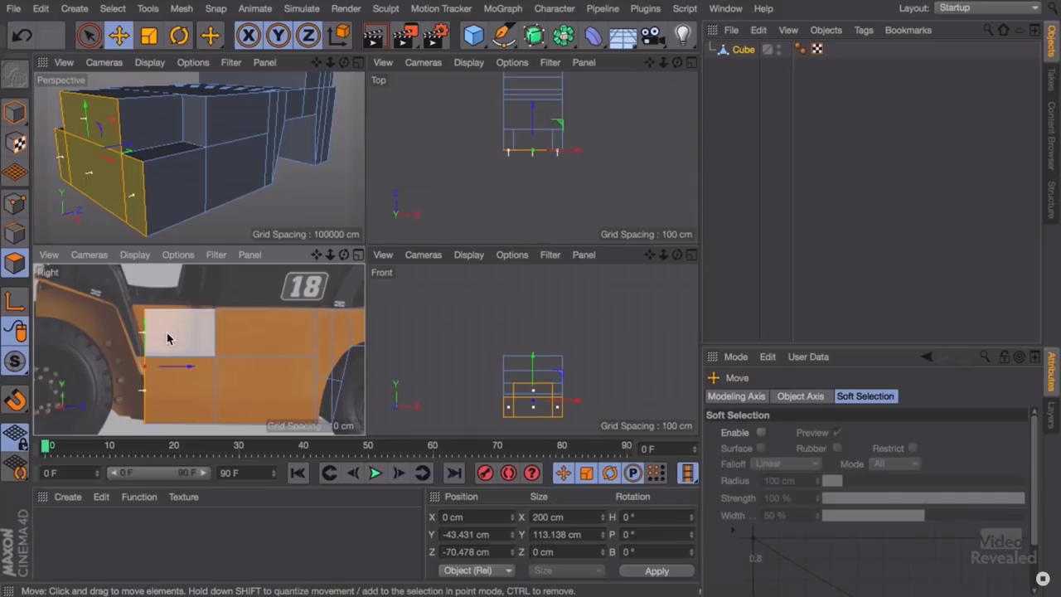
pyautogui.click(111, 143)
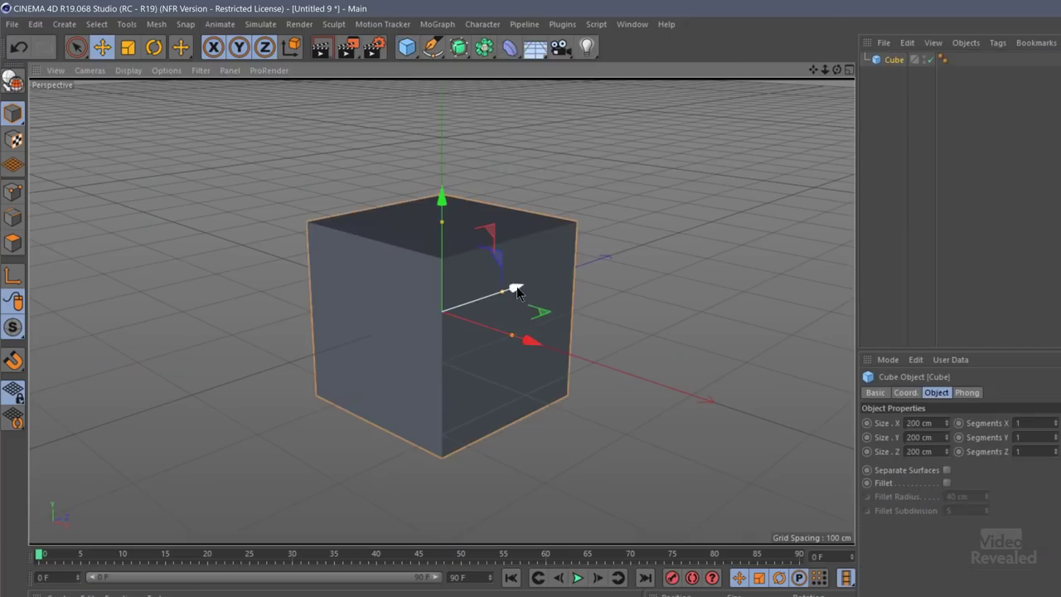
# Move the cube back along Z, then add a cone and place it front left
pyautogui.moveTo(515, 290); pyautogui.dragTo(711, 218)
pyautogui.click(406, 47)
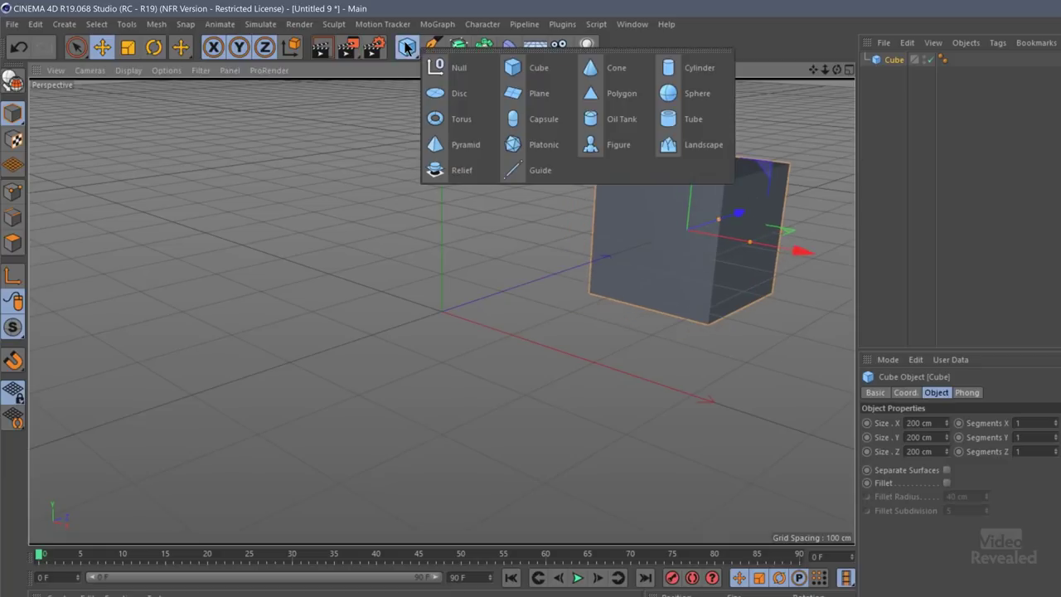
pyautogui.click(615, 68)
pyautogui.moveTo(519, 288); pyautogui.dragTo(373, 335)
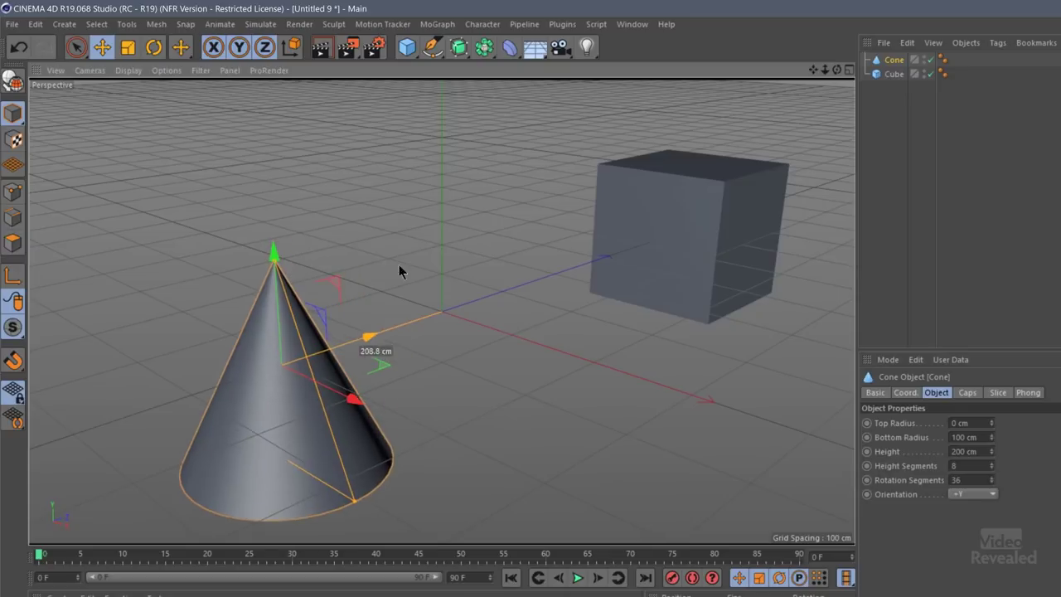
# Add a sphere and move the cube closer beside it
pyautogui.click(410, 48)
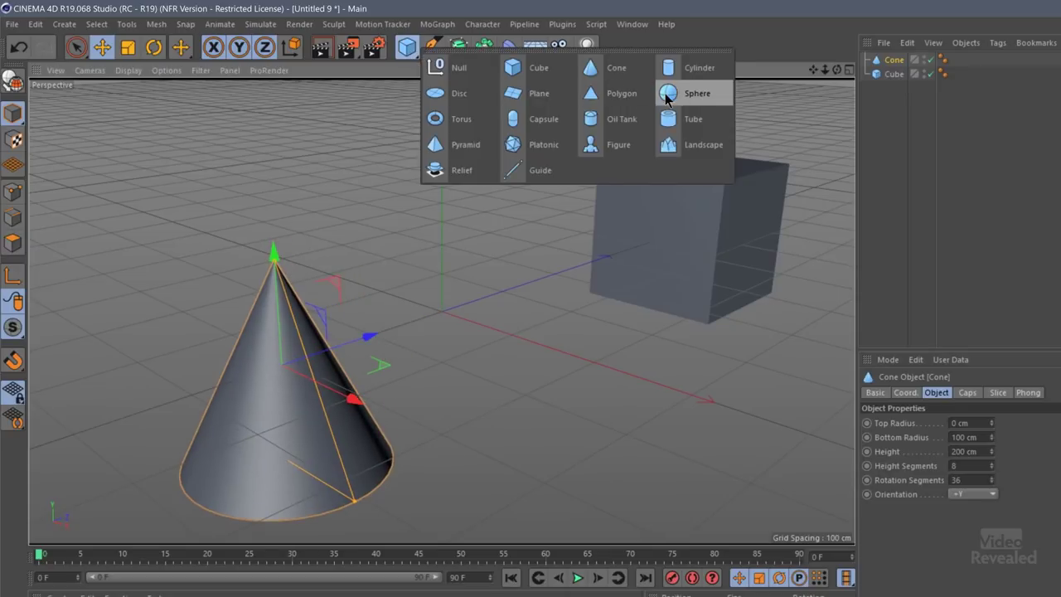
pyautogui.click(696, 93)
pyautogui.click(630, 261)
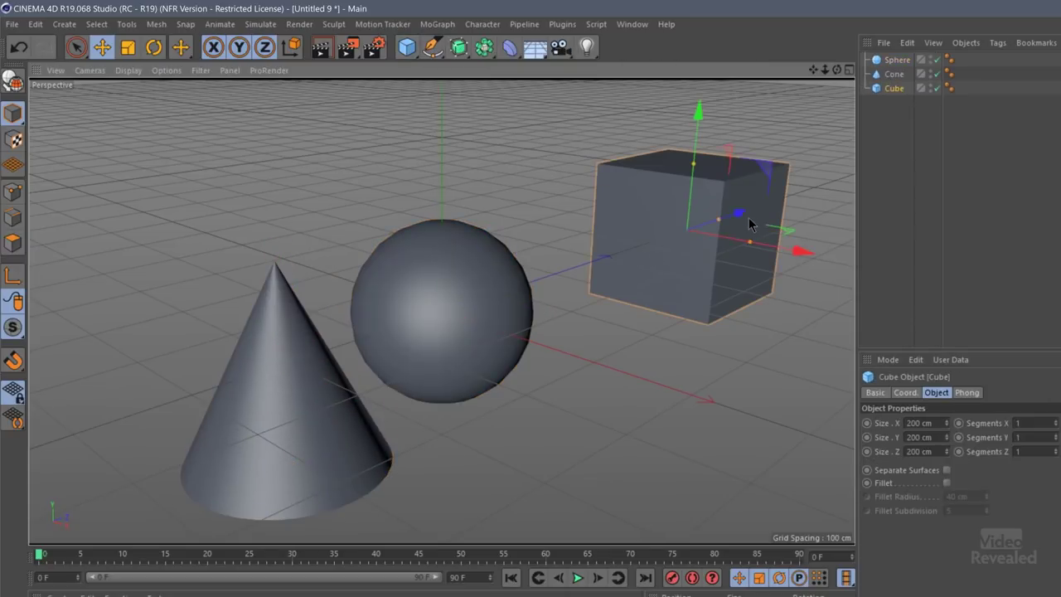
pyautogui.moveTo(722, 218); pyautogui.dragTo(548, 311)
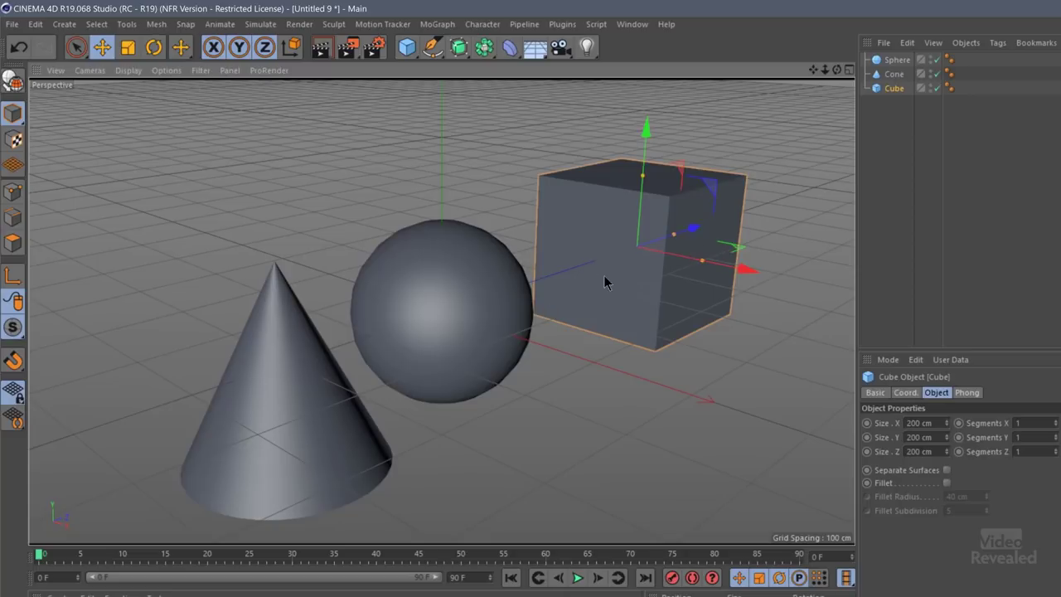
# Slide the cone along its Z axis, undoing a stray X move
pyautogui.click(456, 302)
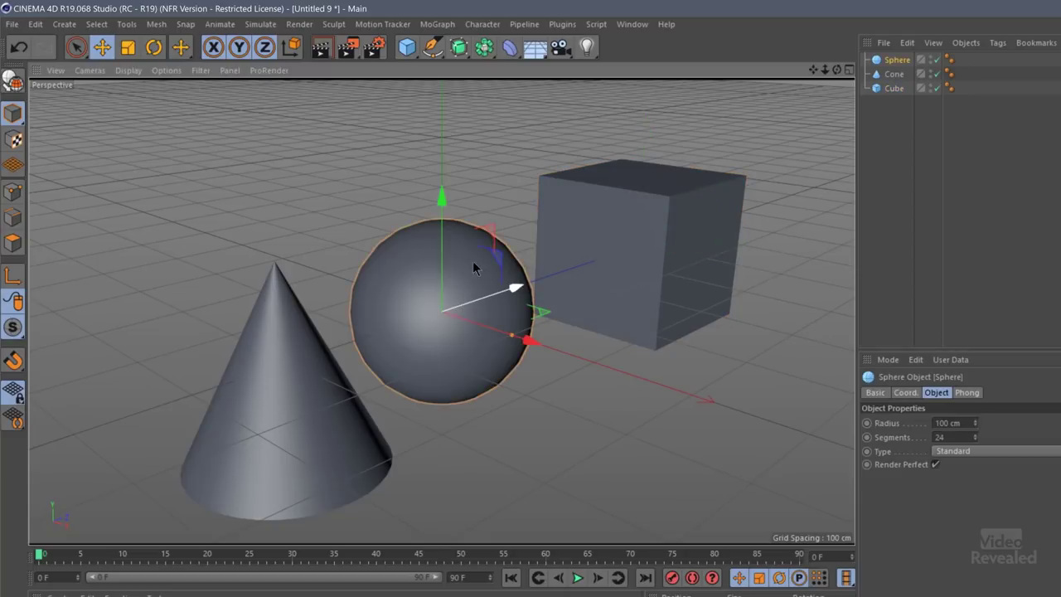
pyautogui.click(266, 397)
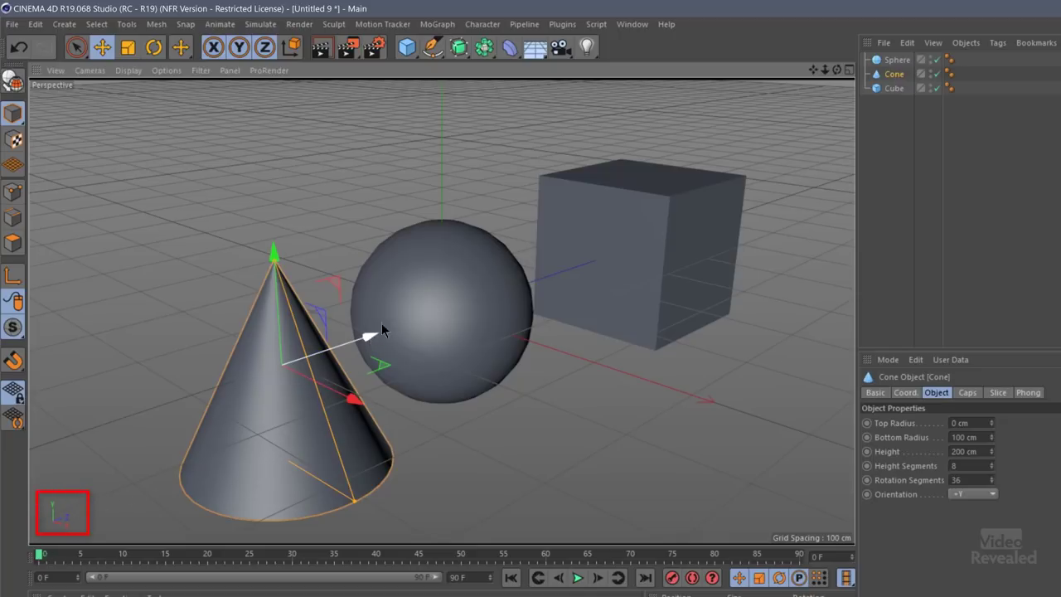
pyautogui.moveTo(381, 330); pyautogui.dragTo(336, 352)
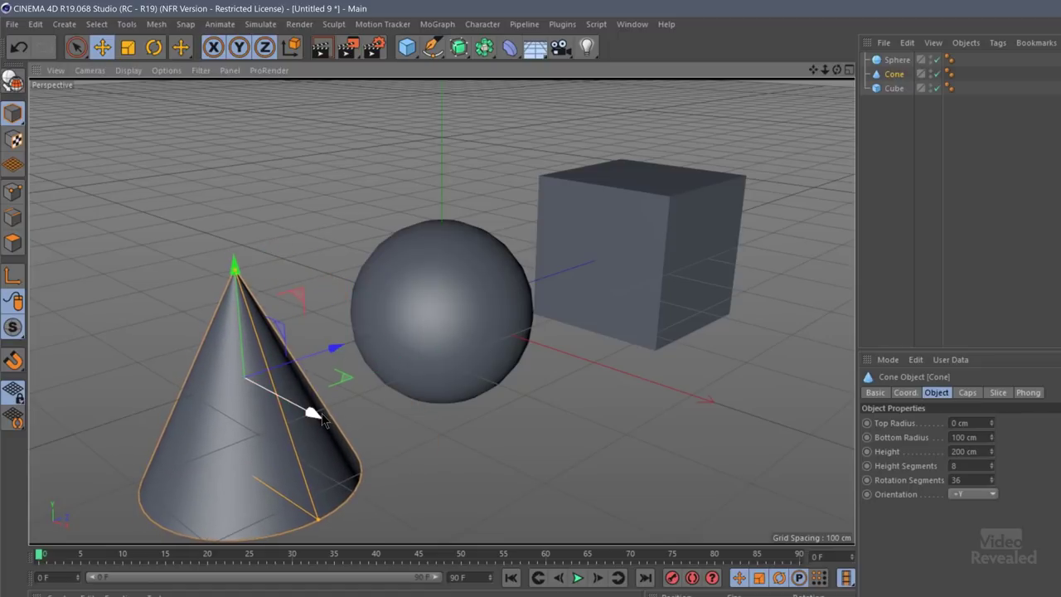
pyautogui.moveTo(323, 421)
pyautogui.mouseDown()
pyautogui.moveTo(378, 452)
pyautogui.moveTo(321, 423)
pyautogui.mouseUp()
pyautogui.hotkey('ctrl', 'z')
# Add a plane as the floor and lower it beneath the objects in four-view layout
pyautogui.click(406, 48)
pyautogui.click(531, 93)
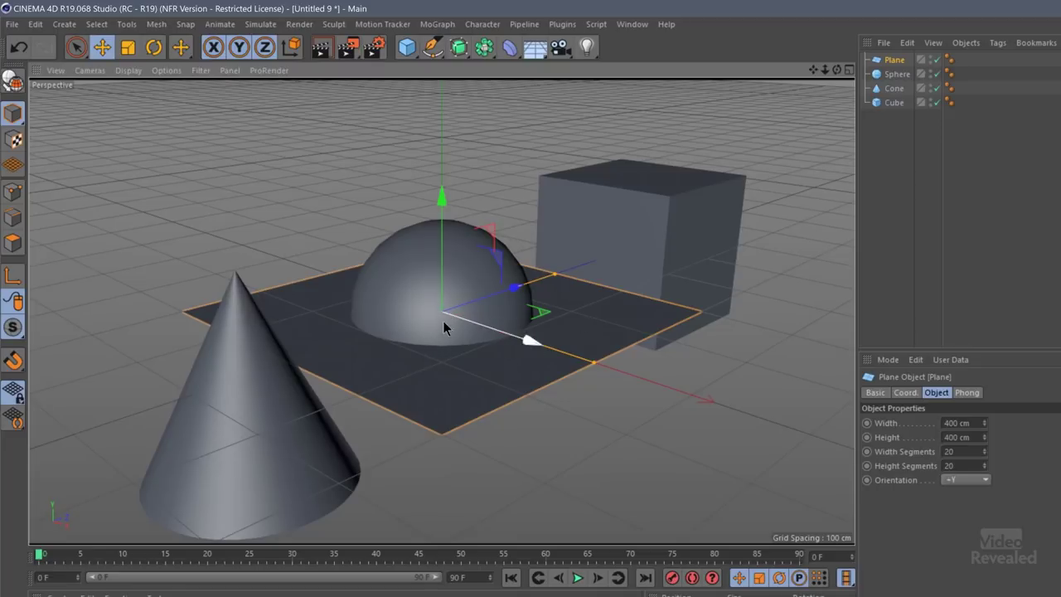
pyautogui.middleClick(705, 142)
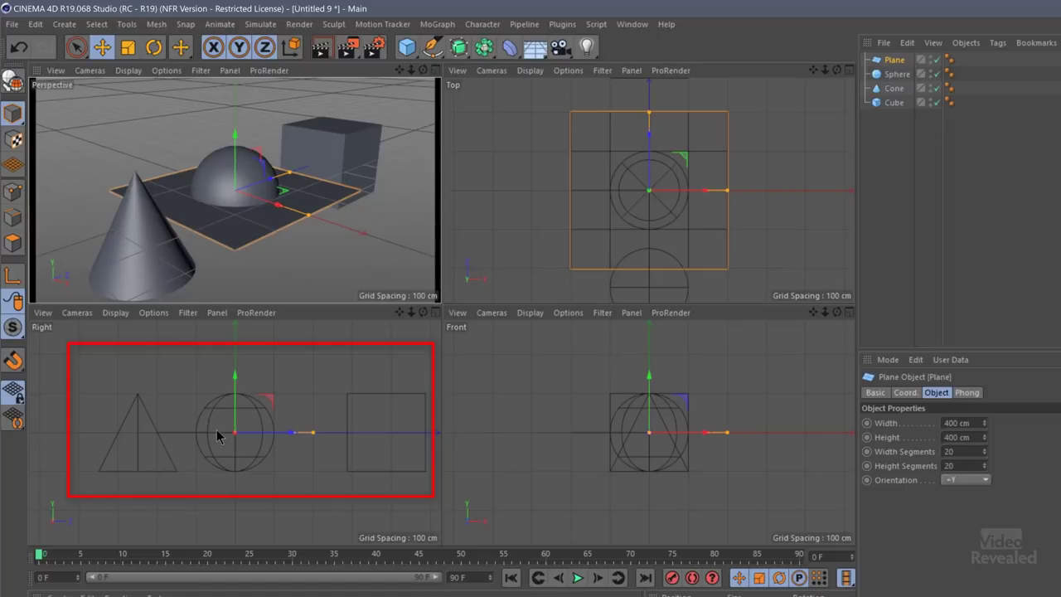
pyautogui.moveTo(234, 374)
pyautogui.mouseDown()
pyautogui.moveTo(231, 415)
pyautogui.moveTo(243, 424)
pyautogui.mouseUp()
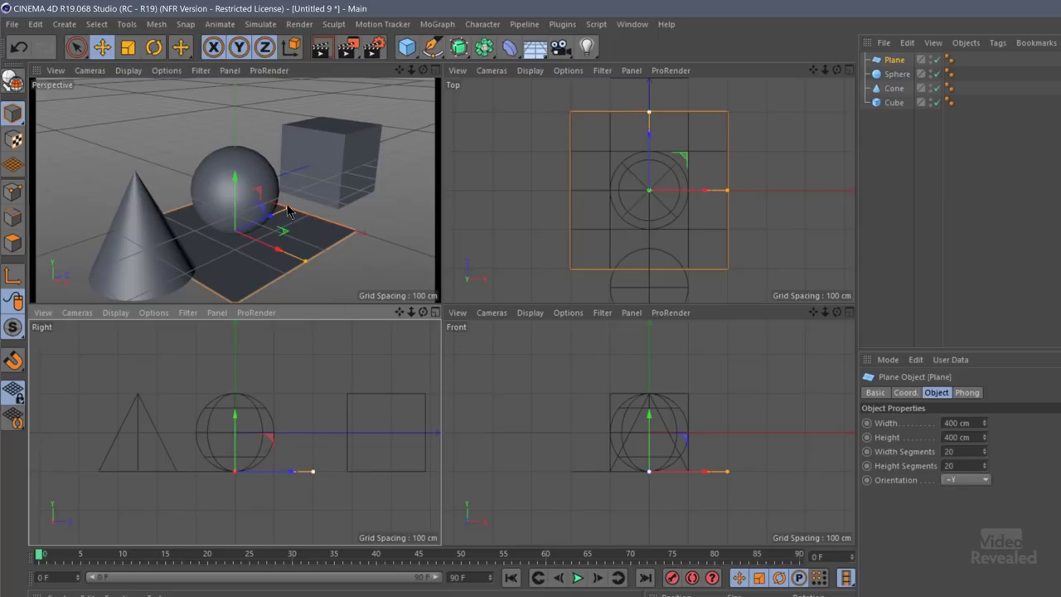
# Resize the floor plane to about 862 by 1131 cm
pyautogui.moveTo(288, 211); pyautogui.dragTo(302, 201)
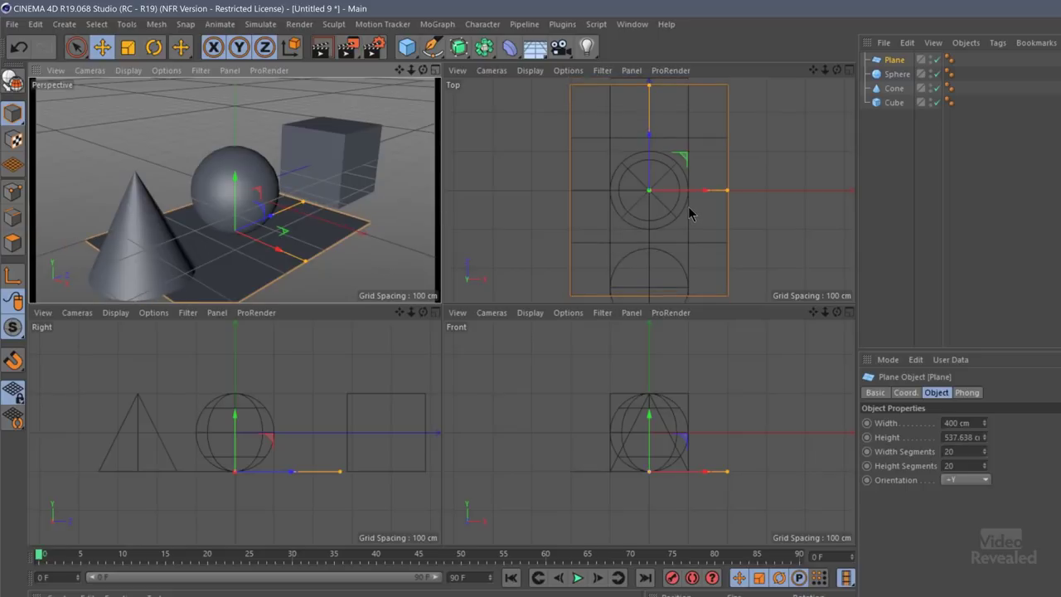
pyautogui.scroll(-5, 691, 214)
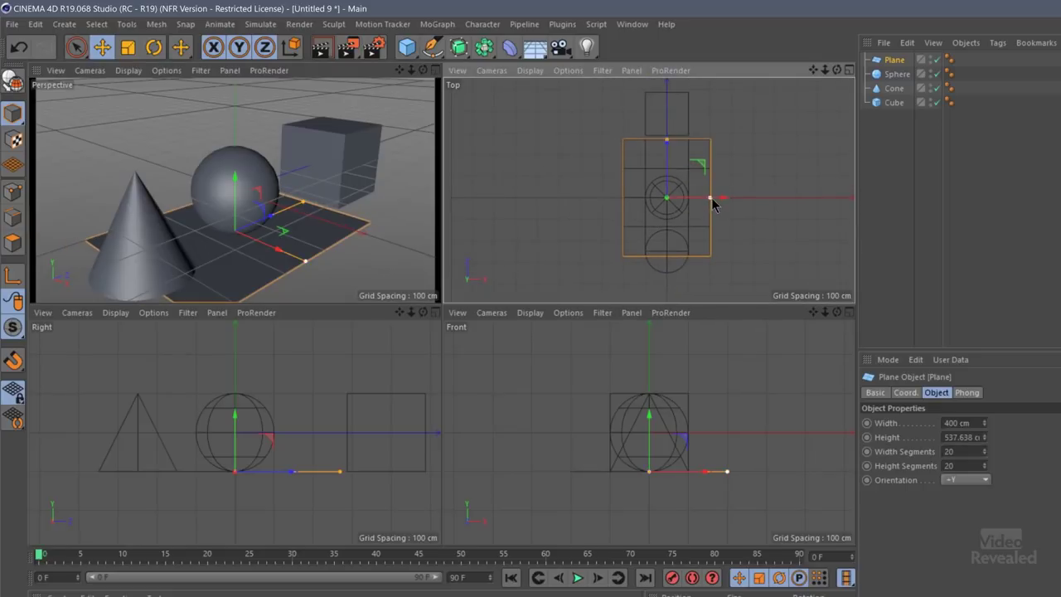
pyautogui.moveTo(715, 205); pyautogui.dragTo(759, 199)
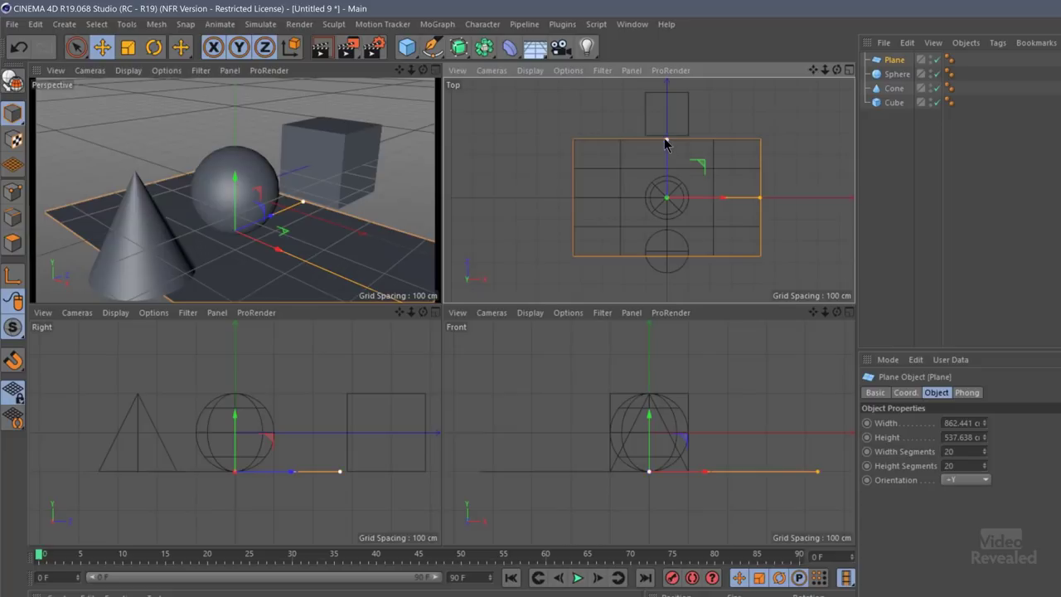
pyautogui.moveTo(665, 137); pyautogui.dragTo(666, 76)
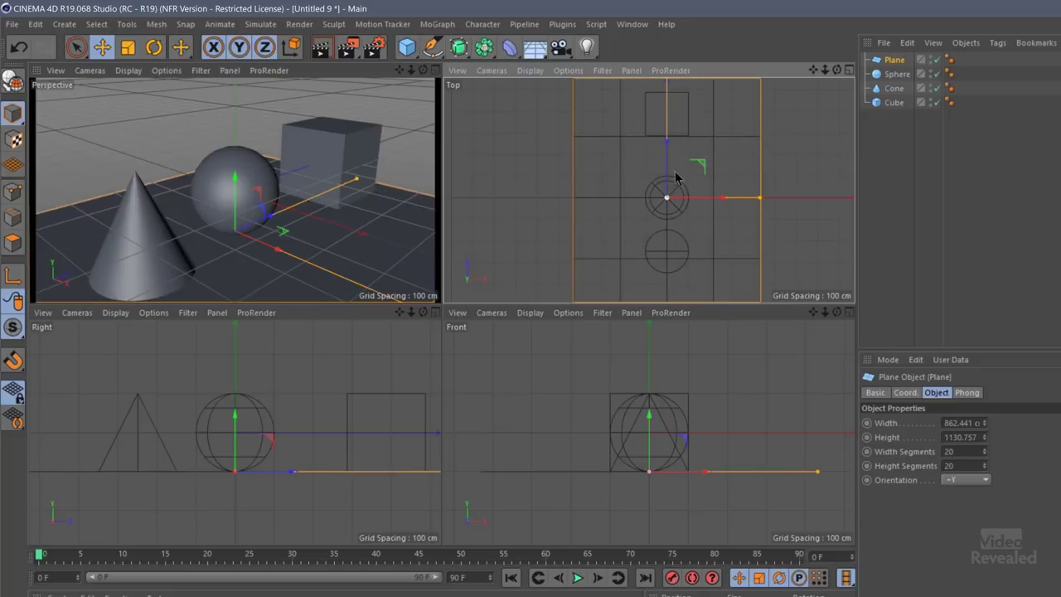
# Move the cube along the floor's Z direction and maximise the Perspective view
pyautogui.click(681, 133)
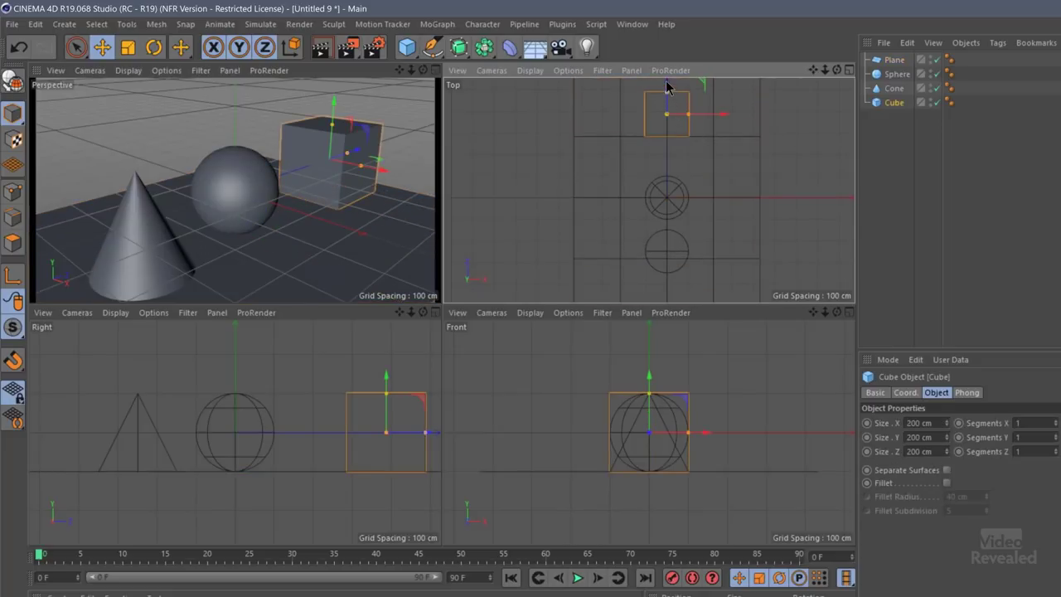
pyautogui.moveTo(667, 97); pyautogui.dragTo(667, 119)
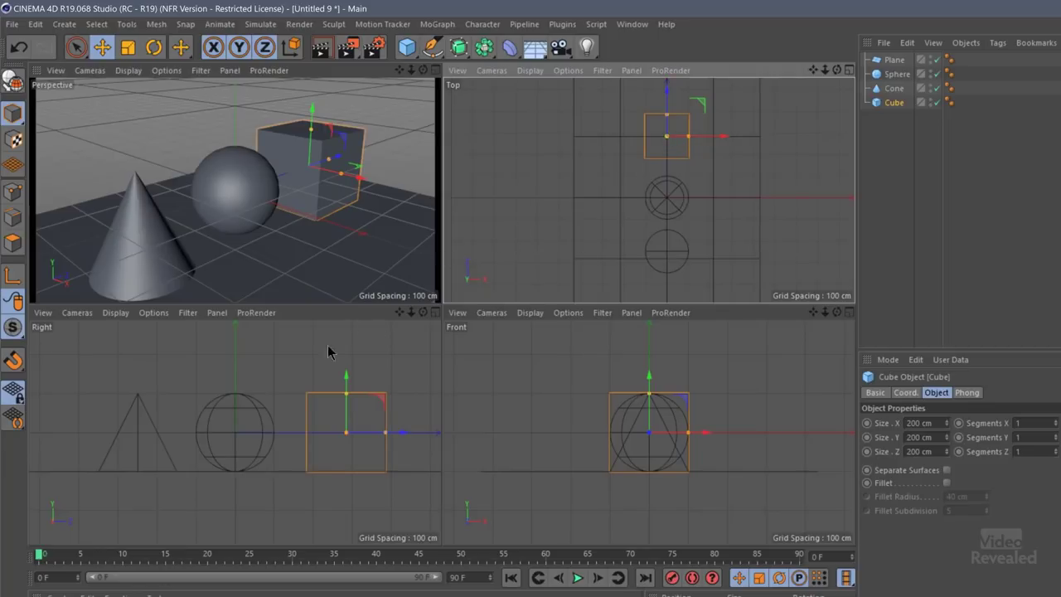
pyautogui.middleClick(319, 218)
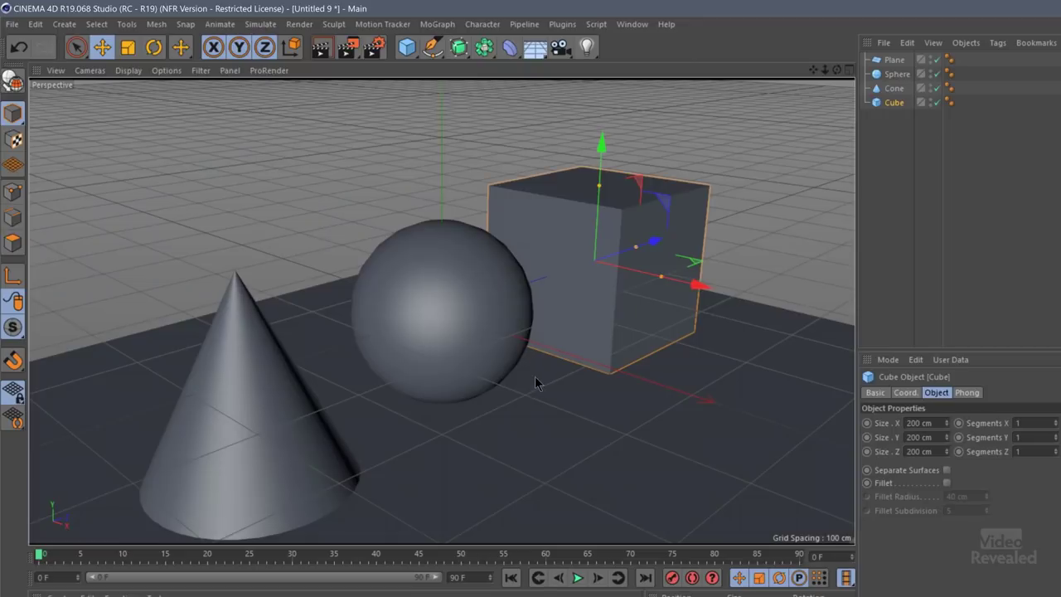
# Tilt the camera to look down on the scene and turn off the Grid display filter
pyautogui.keyDown('alt'); pyautogui.moveTo(535, 384); pyautogui.dragTo(386, 247); pyautogui.keyUp('alt')
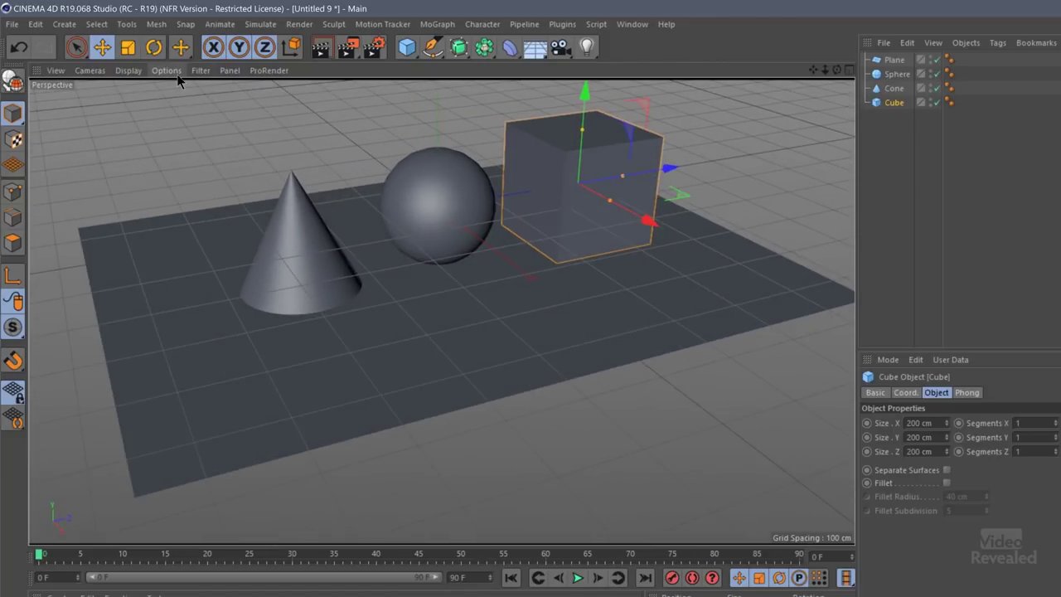
pyautogui.click(199, 71)
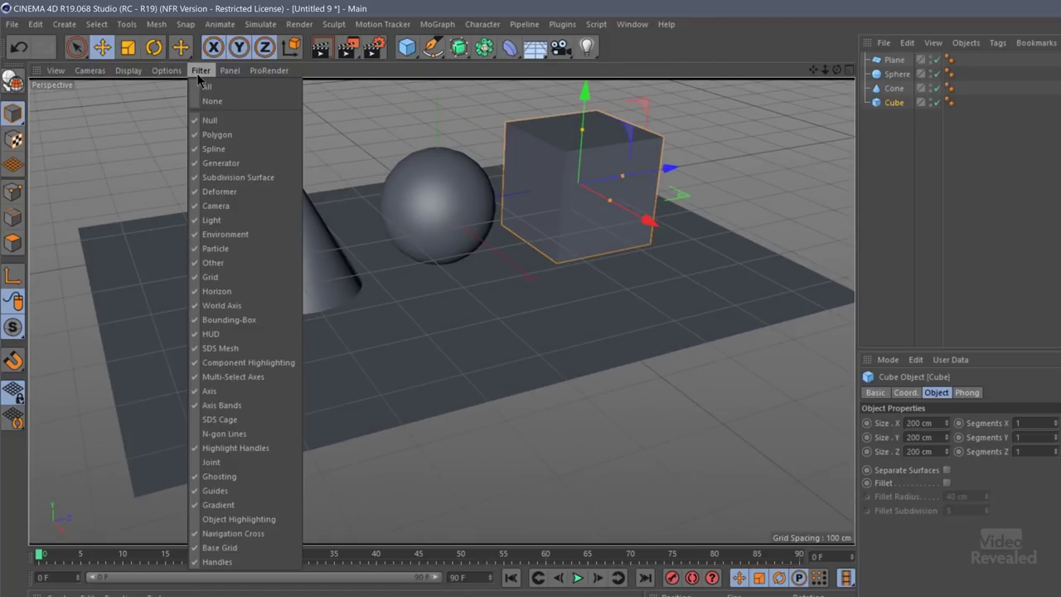
pyautogui.click(223, 276)
pyautogui.keyDown('alt'); pyautogui.moveTo(408, 260); pyautogui.dragTo(476, 203); pyautogui.keyUp('alt')
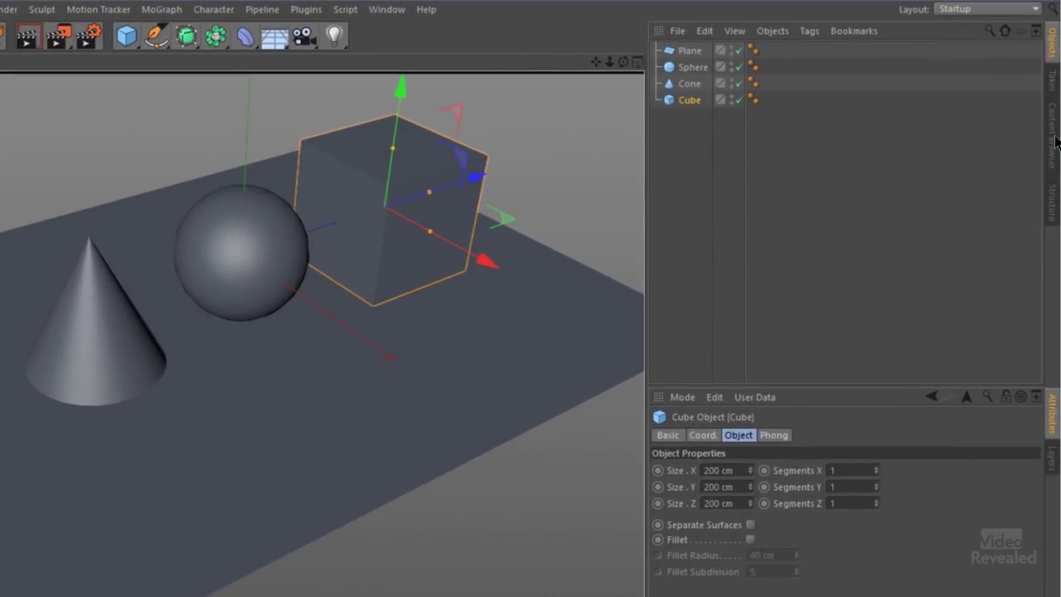
# Apply the Wood - Uniform Lacquered 05 preset material to the cube
pyautogui.click(1055, 142)
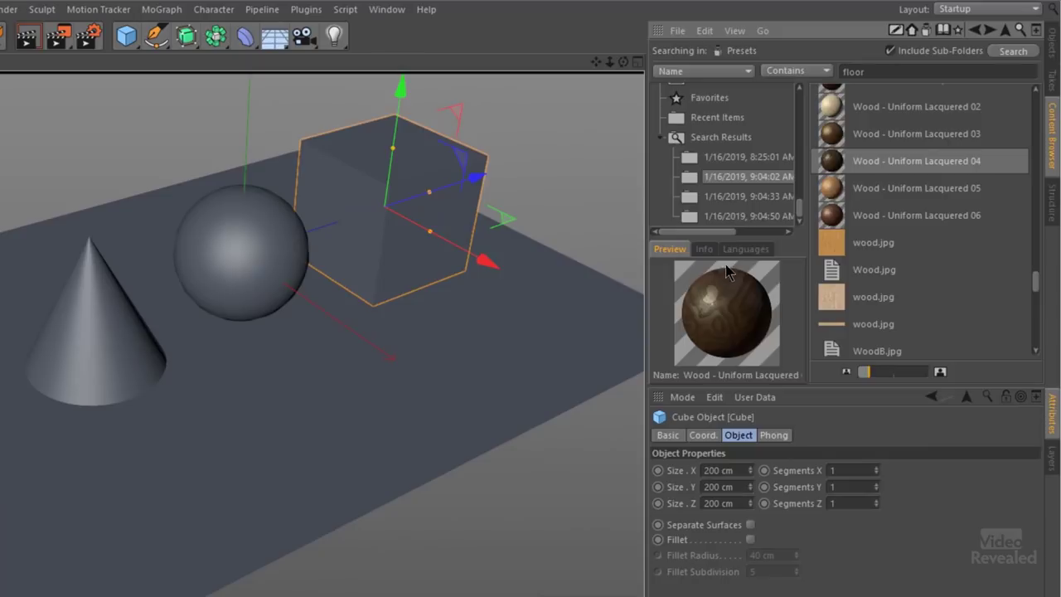
pyautogui.click(835, 190)
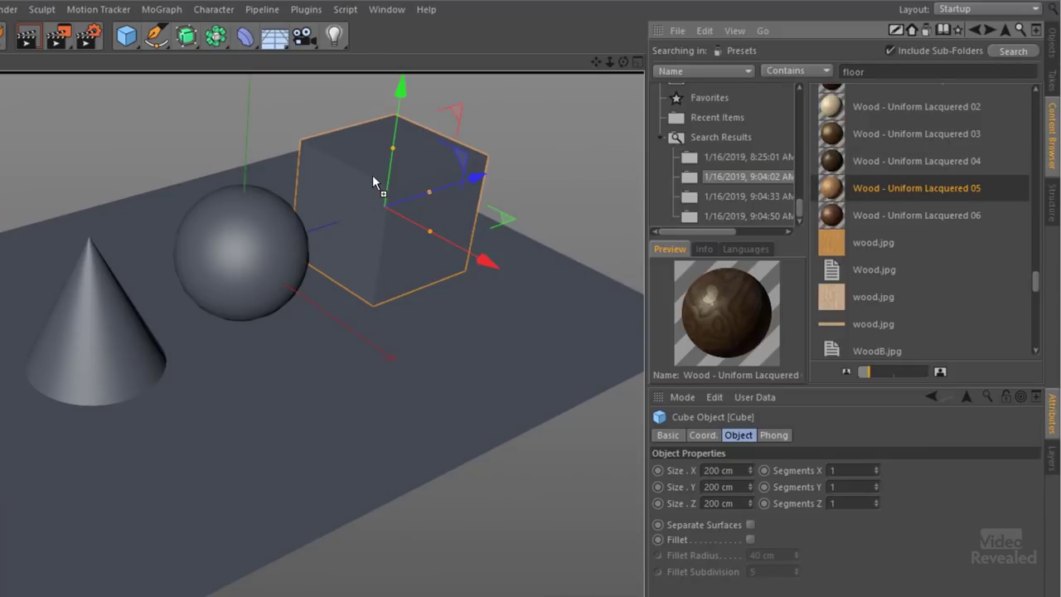
pyautogui.moveTo(372, 182); pyautogui.dragTo(370, 187)
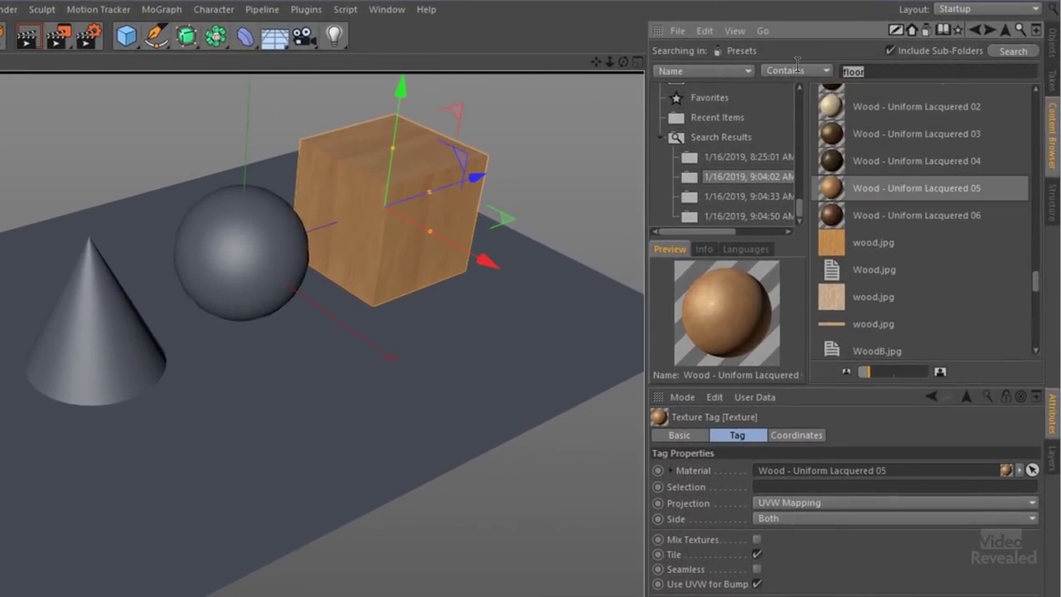
# Search 'metal' and apply Car Paint - Cherry Metallic to the sphere and Gold - Metal to the cone
pyautogui.write('metal')
pyautogui.press('Return')
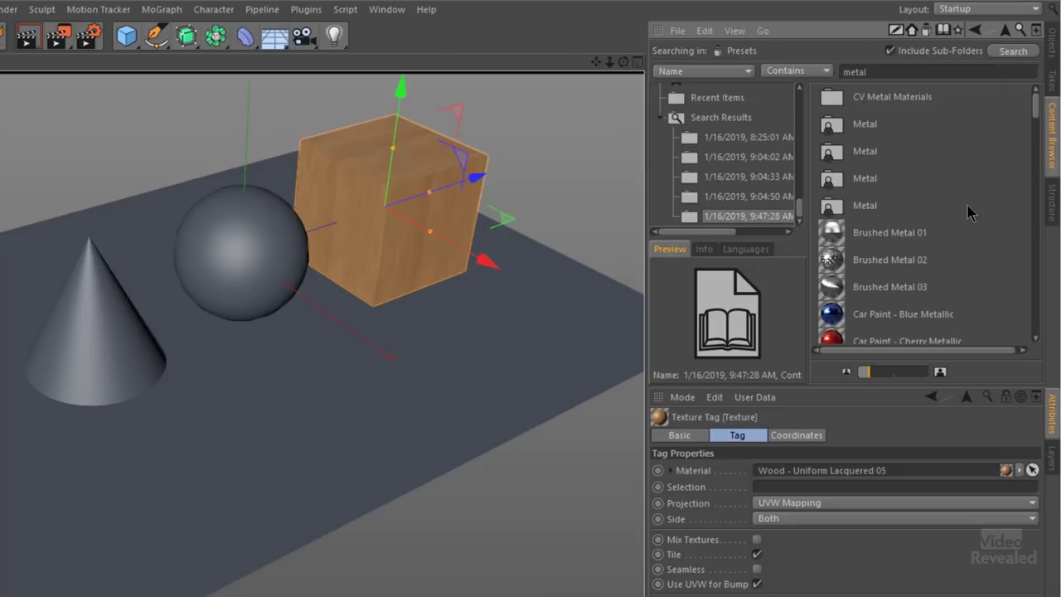
pyautogui.moveTo(845, 147)
pyautogui.mouseDown()
pyautogui.moveTo(309, 248)
pyautogui.moveTo(275, 241)
pyautogui.mouseUp()
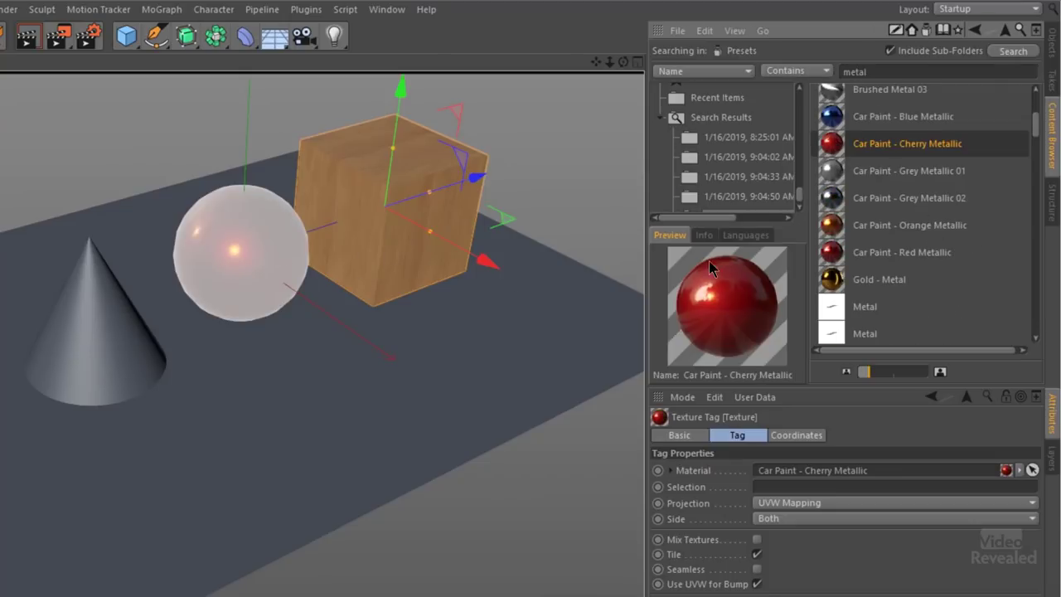
pyautogui.moveTo(828, 291); pyautogui.dragTo(106, 329)
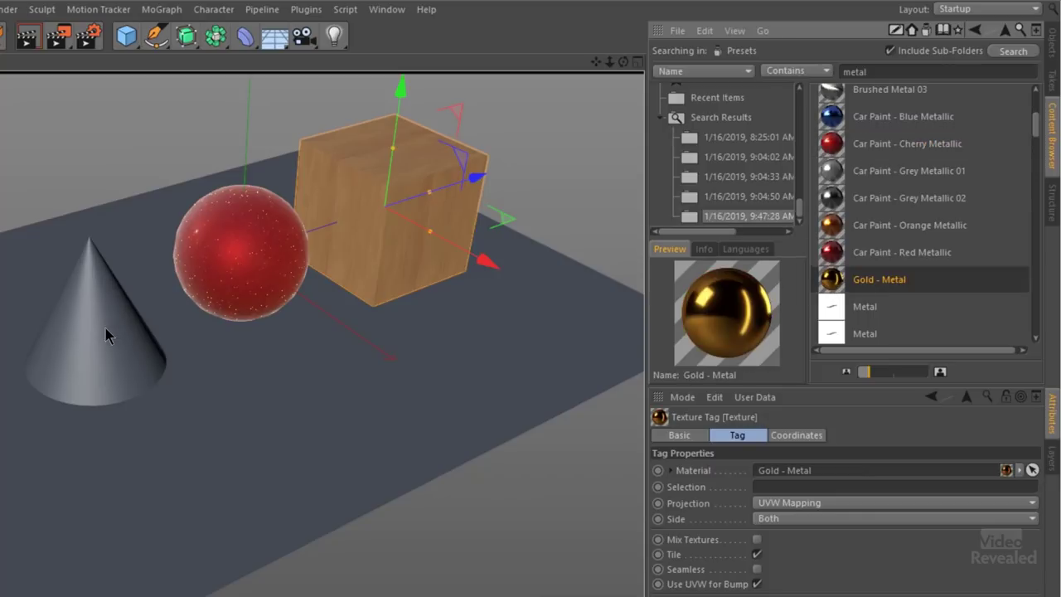
# Search 'tile' and apply Tiles - Shape 01 from Floor & Wall Tiles to the floor
pyautogui.doubleClick(873, 75)
pyautogui.write('t')
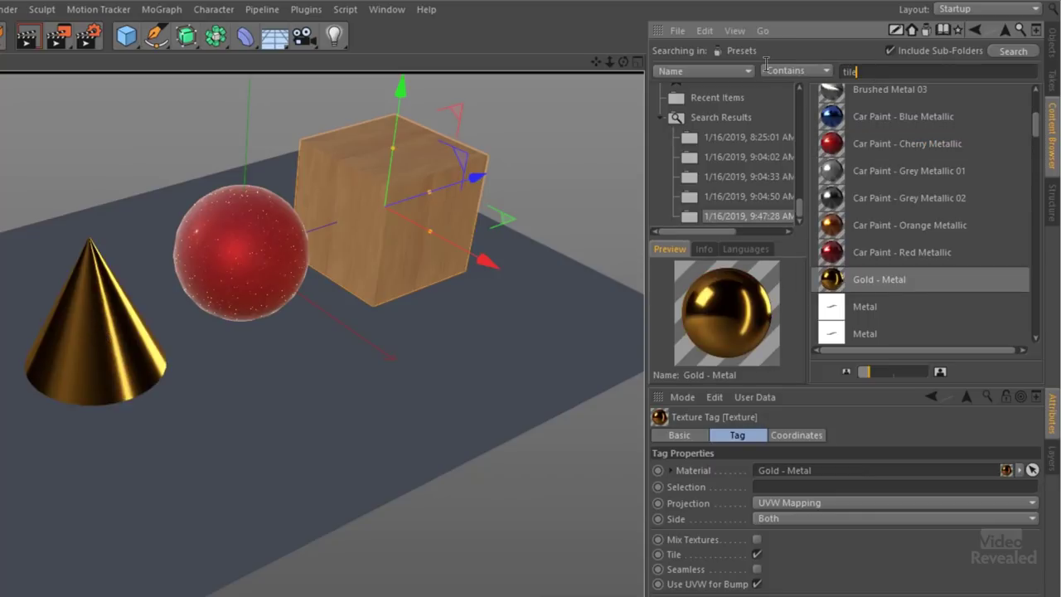
pyautogui.write('ile')
pyautogui.press('Return')
pyautogui.scroll(-3, 936, 203)
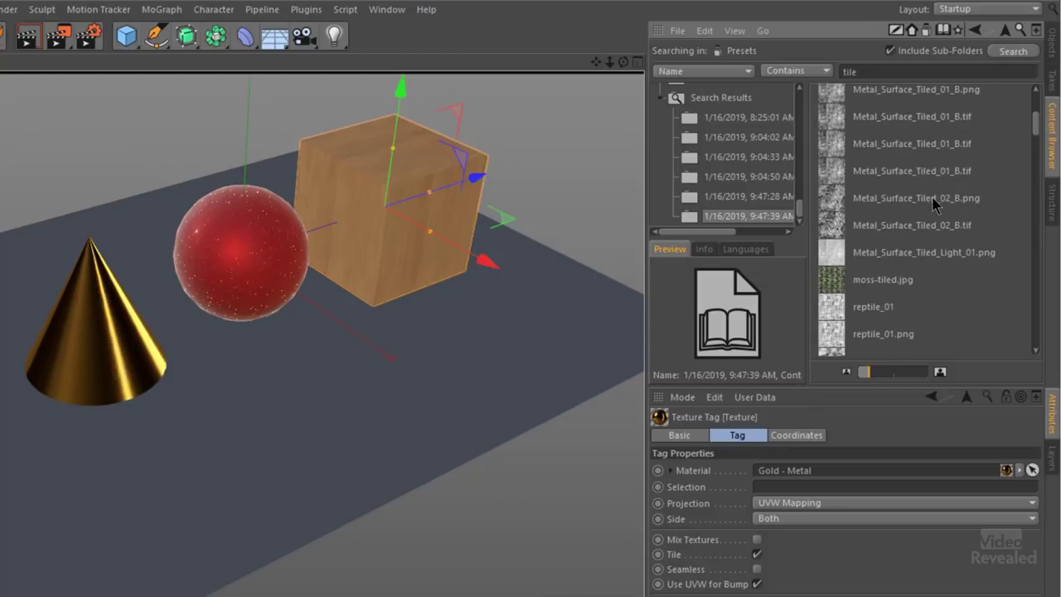
pyautogui.scroll(5, 929, 201)
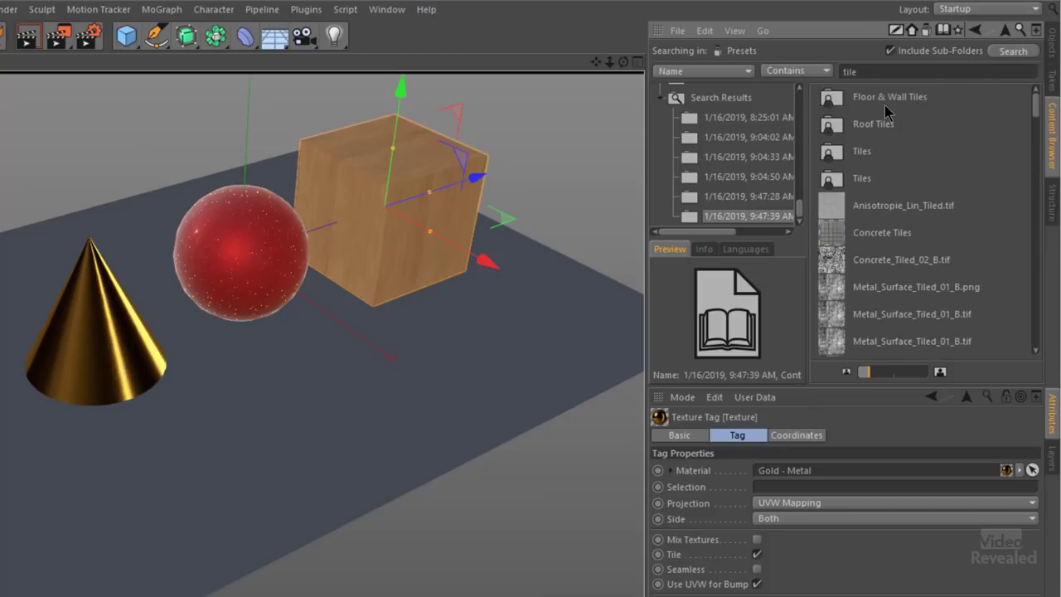
pyautogui.doubleClick(885, 104)
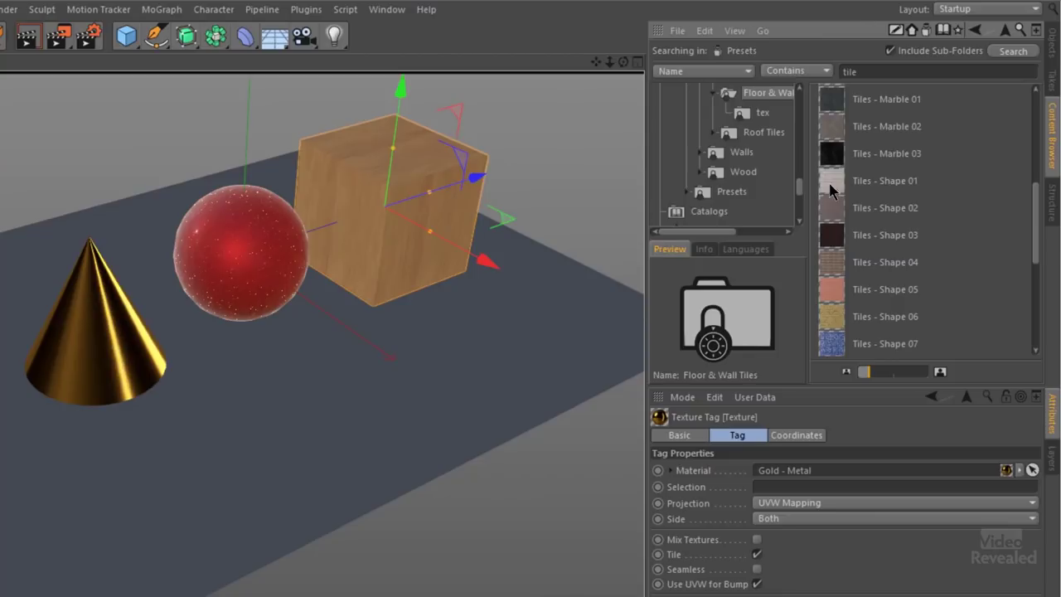
pyautogui.moveTo(821, 179); pyautogui.dragTo(441, 331)
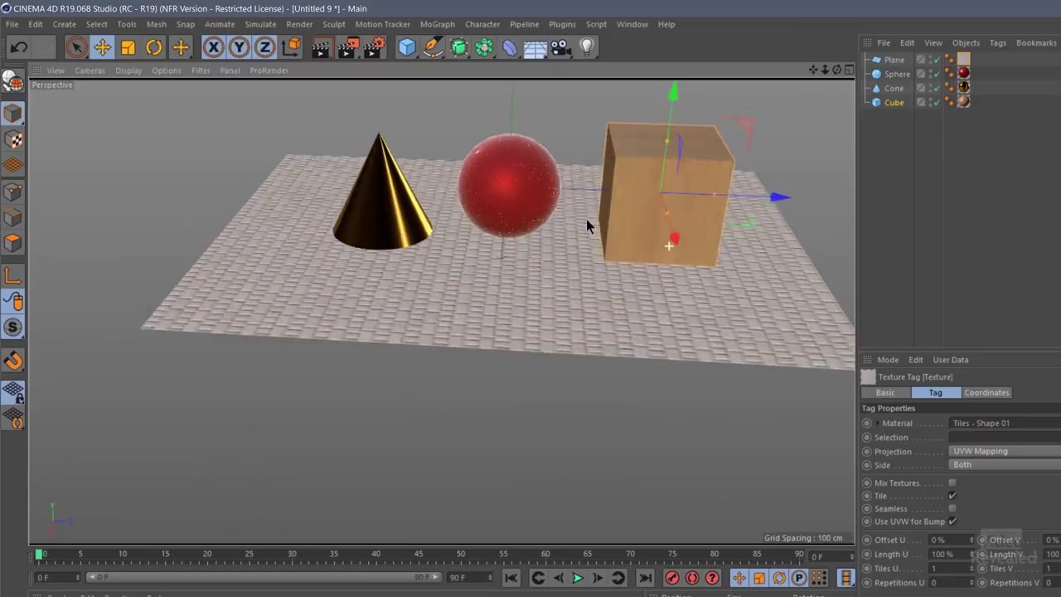
pyautogui.keyDown('alt'); pyautogui.moveTo(586, 218); pyautogui.dragTo(637, 246); pyautogui.keyUp('alt')
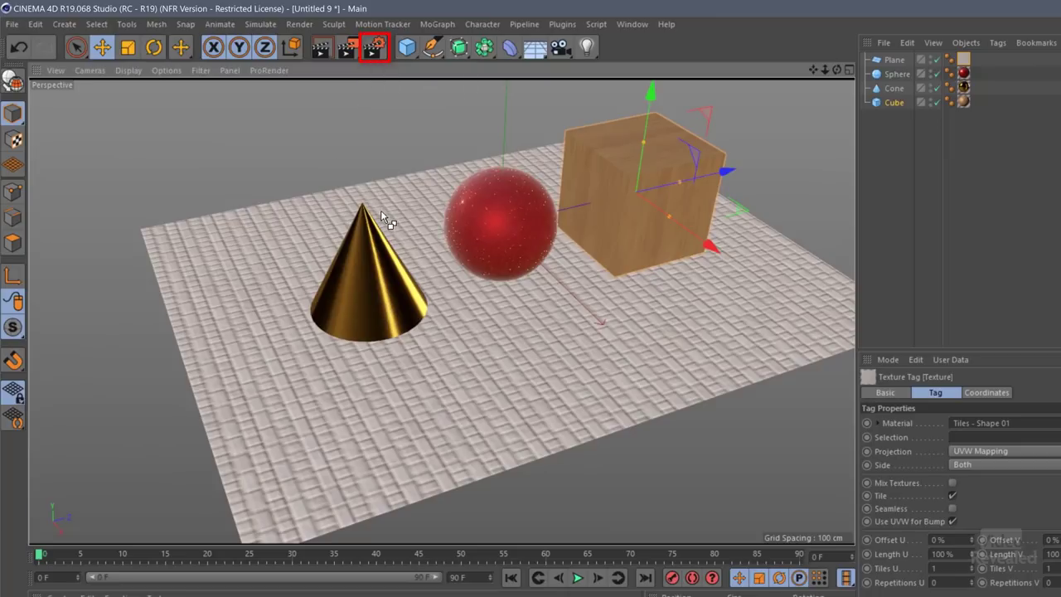
pyautogui.hotkey('alt', 'r')
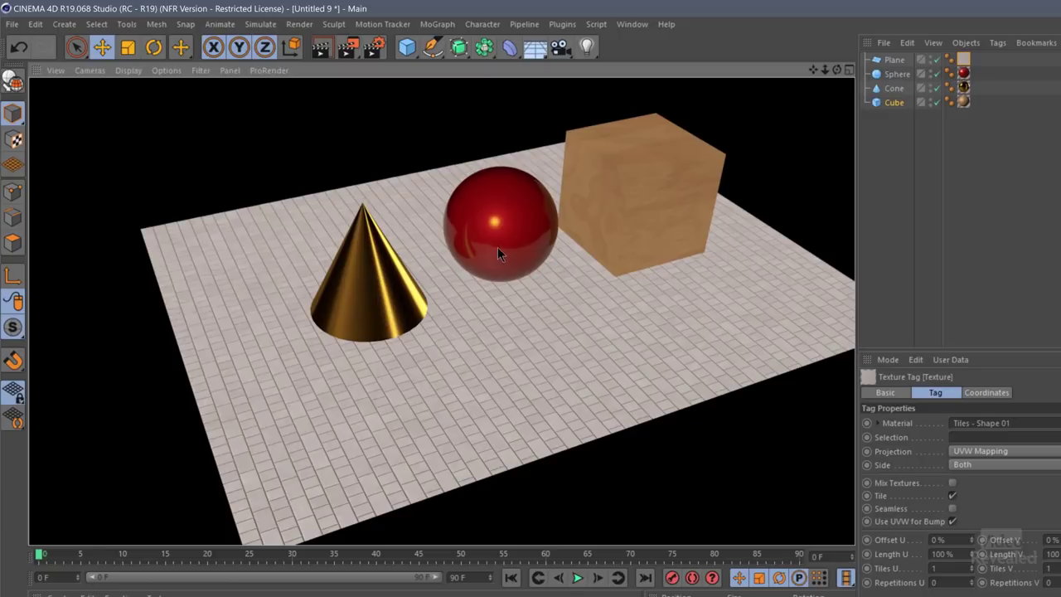
pyautogui.click(543, 259)
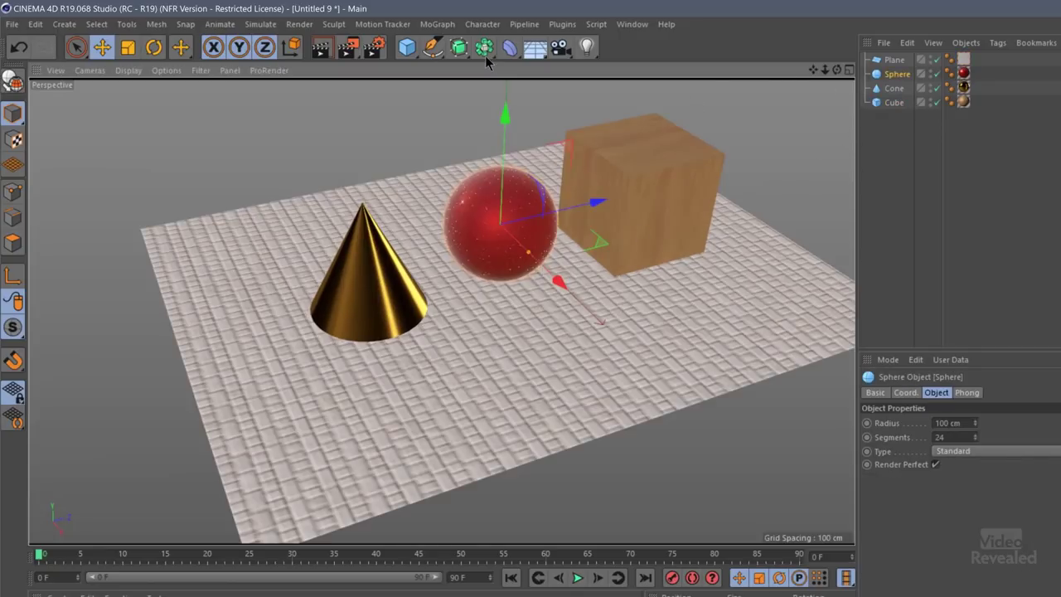
# Add a spot light and switch back to the four-view layout
pyautogui.click(586, 48)
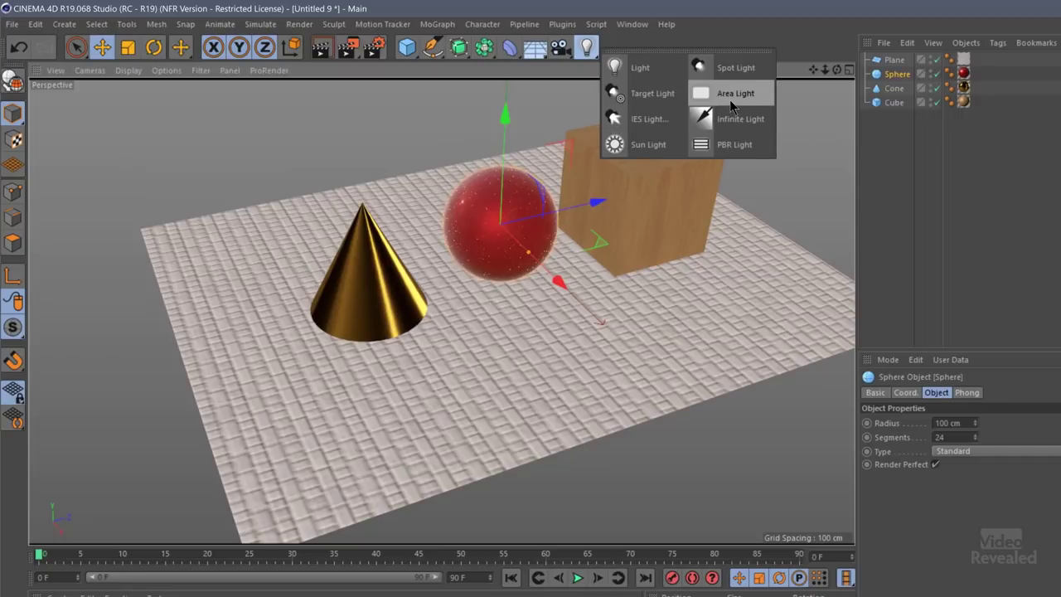
pyautogui.click(736, 73)
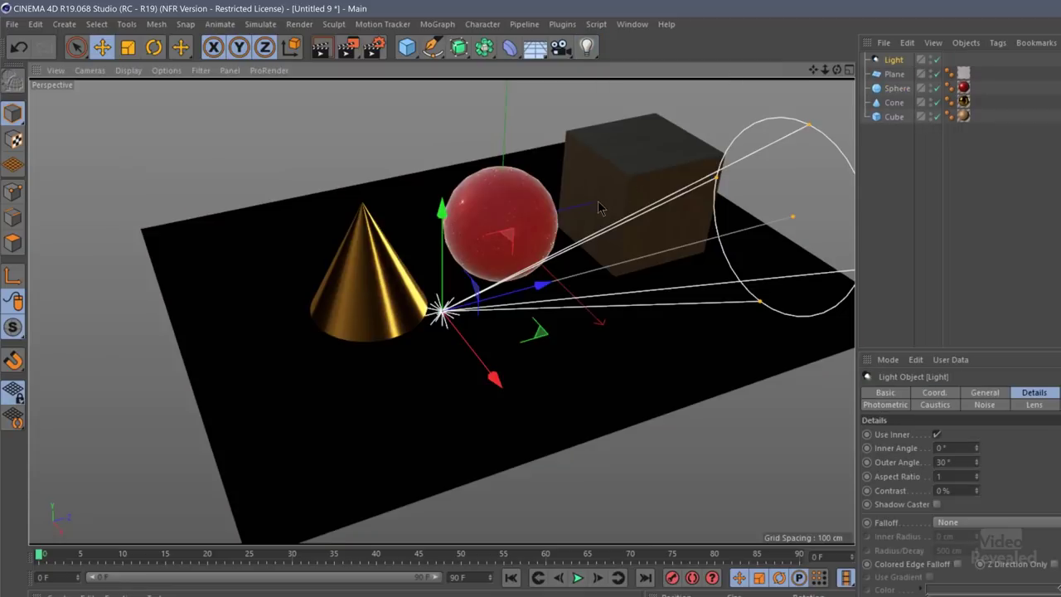
pyautogui.middleClick(566, 253)
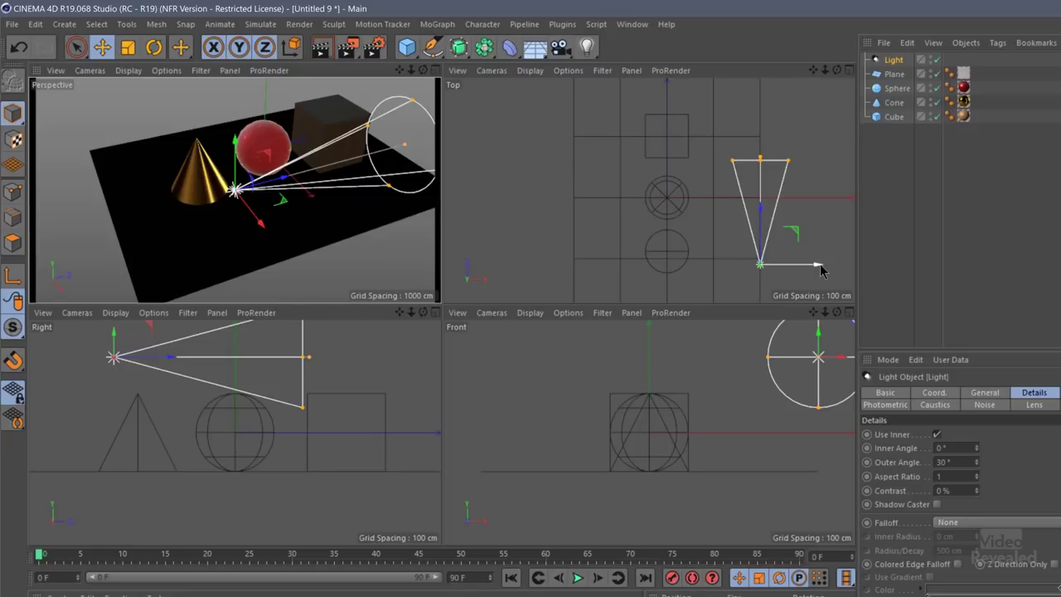
# Place the spot light in front of and above the cone, framed in the side view
pyautogui.moveTo(819, 269); pyautogui.dragTo(727, 289)
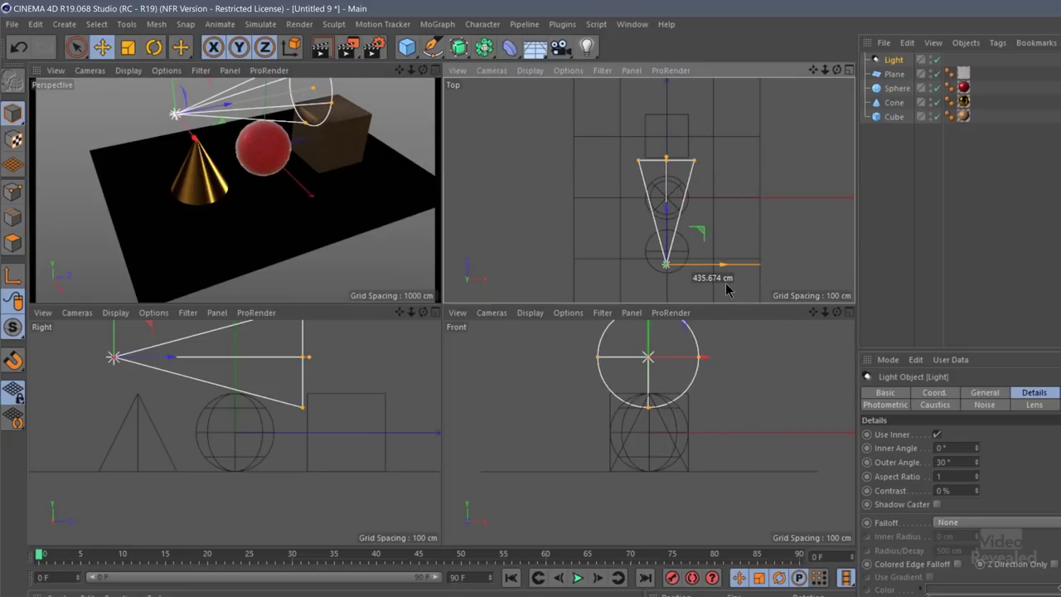
pyautogui.moveTo(668, 213); pyautogui.dragTo(668, 348)
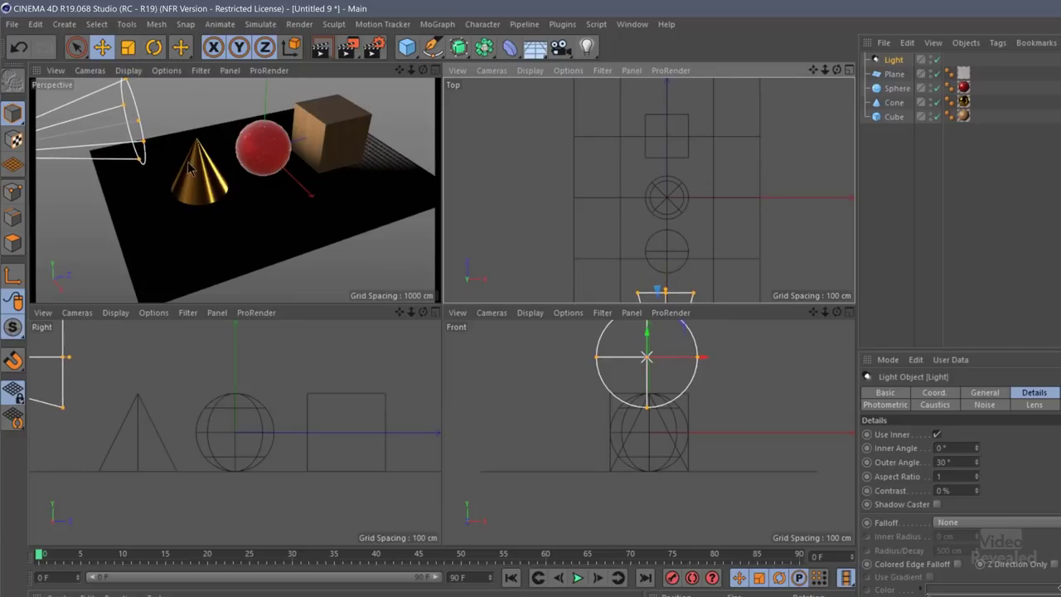
pyautogui.scroll(-5, 181, 405)
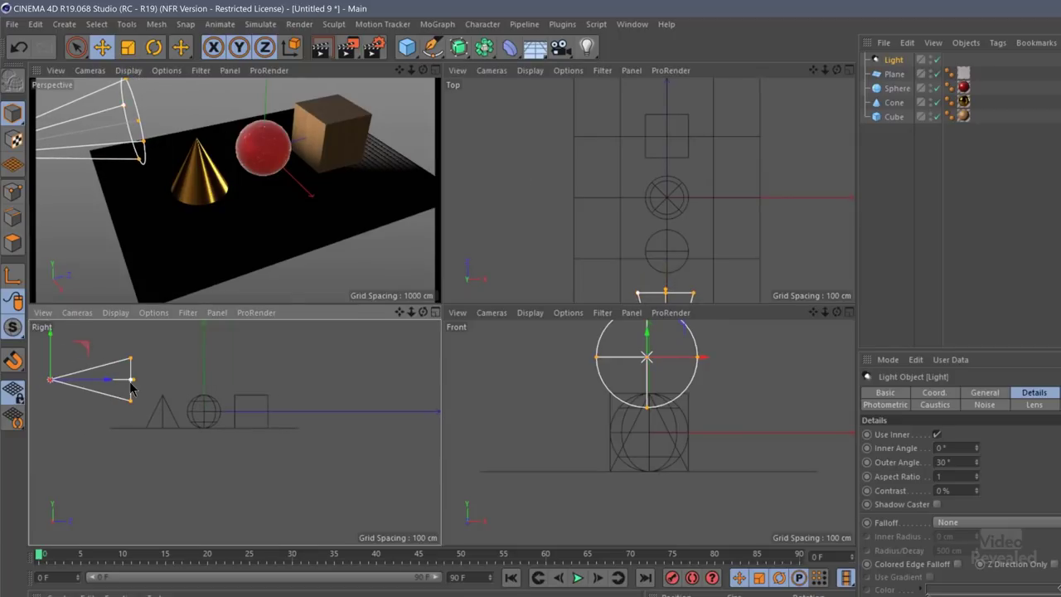
pyautogui.keyDown('alt'); pyautogui.moveTo(131, 388); pyautogui.dragTo(232, 407, button='middle'); pyautogui.keyUp('alt')
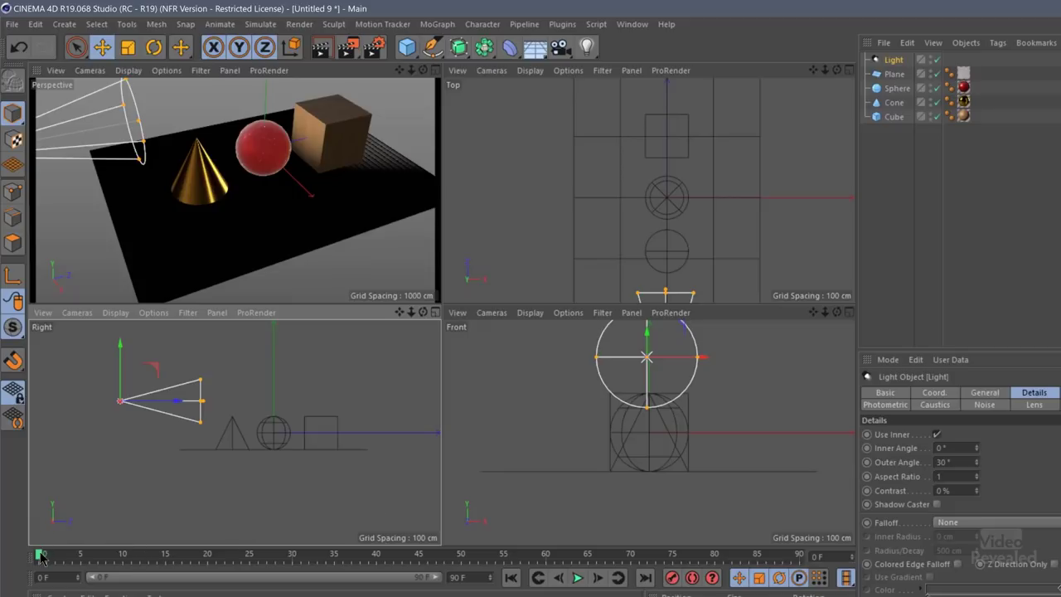
pyautogui.moveTo(47, 559); pyautogui.dragTo(418, 574)
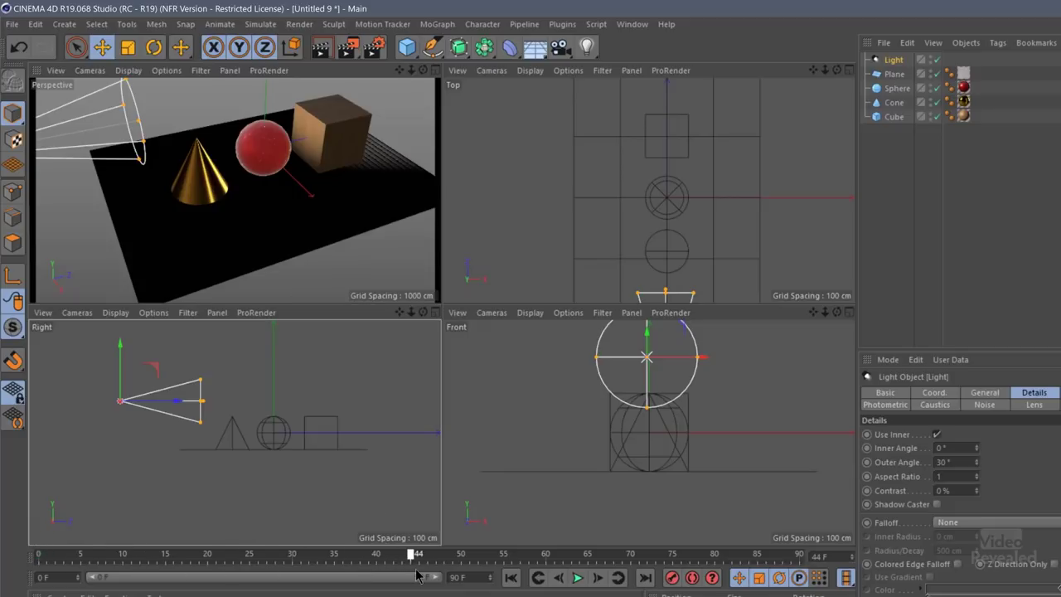
# Keyframe the spot light at frame 44, then rotate it and keyframe it at frame 76
pyautogui.click(895, 63)
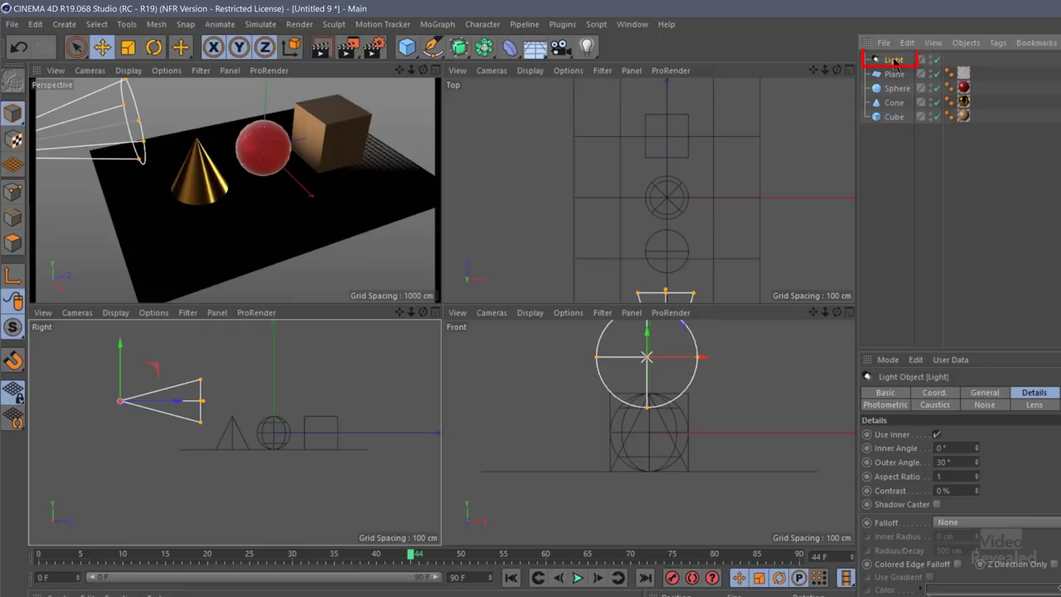
pyautogui.click(672, 578)
pyautogui.moveTo(630, 557); pyautogui.dragTo(681, 557)
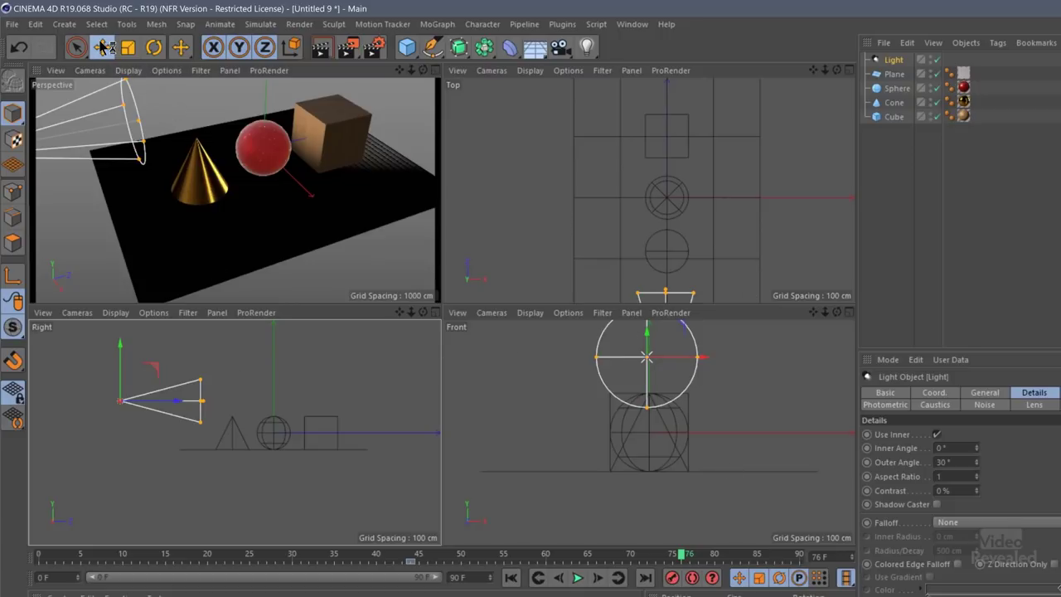
pyautogui.click(154, 50)
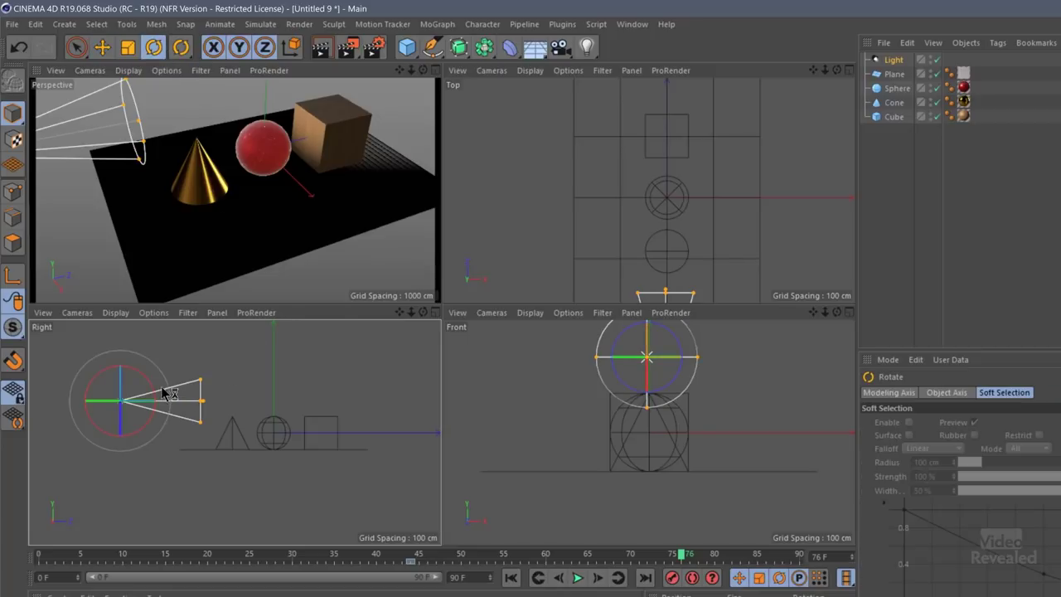
pyautogui.moveTo(152, 391)
pyautogui.mouseDown()
pyautogui.moveTo(158, 377)
pyautogui.moveTo(170, 381)
pyautogui.moveTo(153, 390)
pyautogui.moveTo(159, 404)
pyautogui.mouseUp()
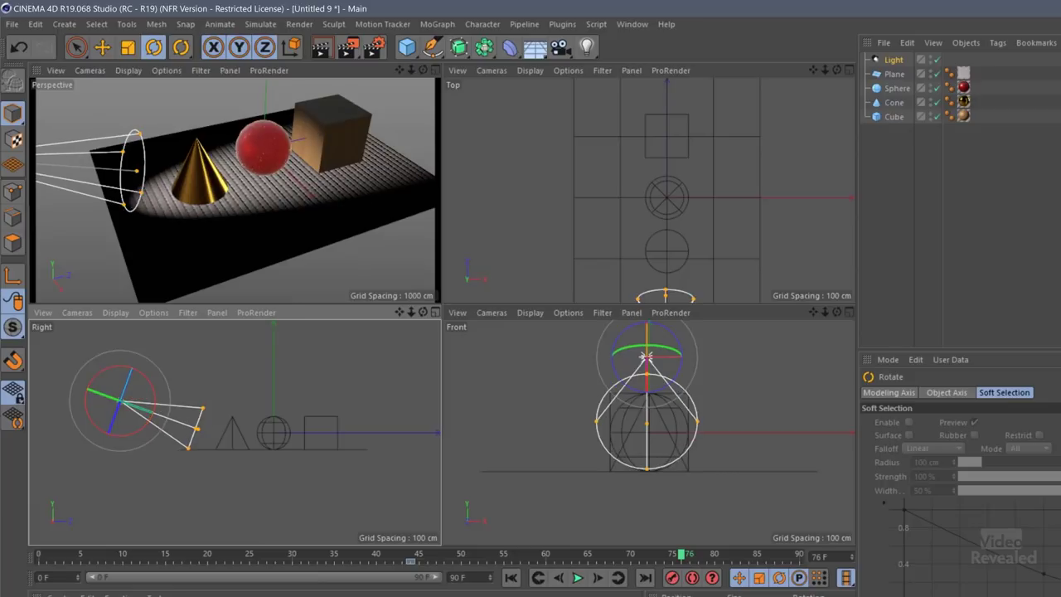
pyautogui.click(672, 578)
# Rewind and play back the spot light animation
pyautogui.click(511, 579)
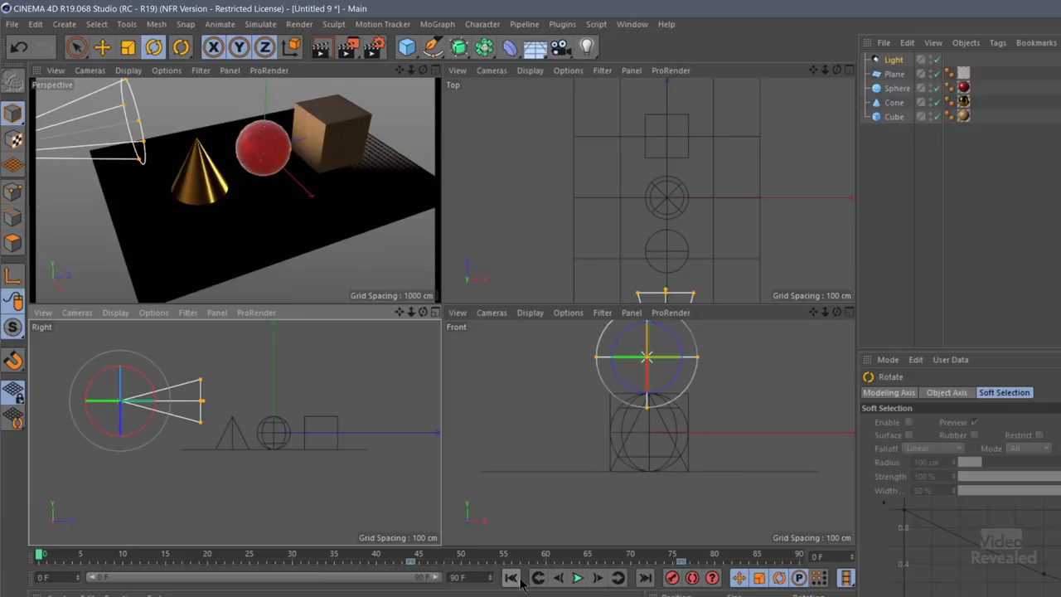
pyautogui.click(578, 577)
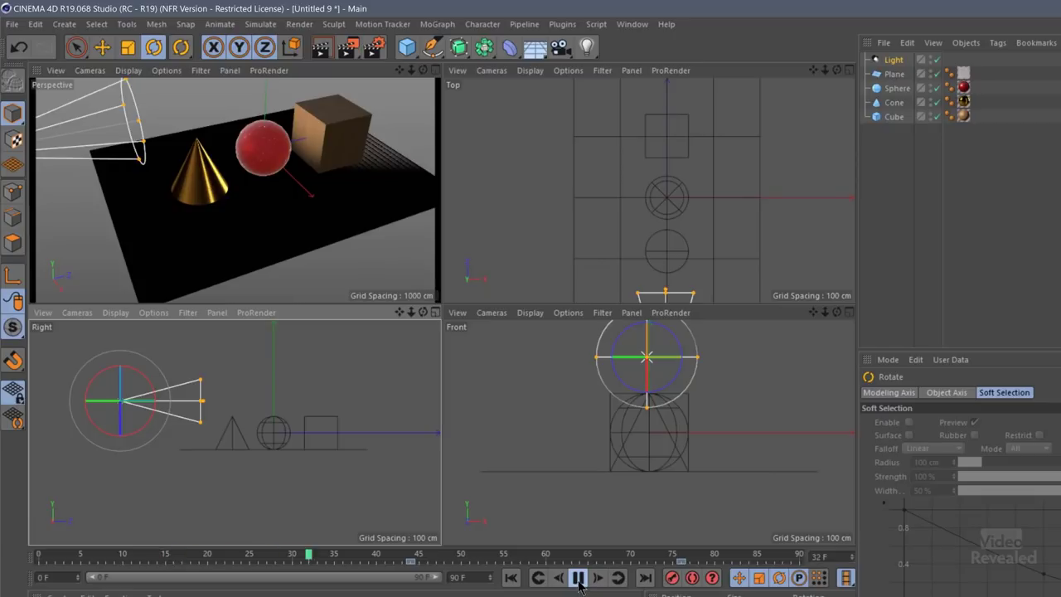
pyautogui.click(577, 578)
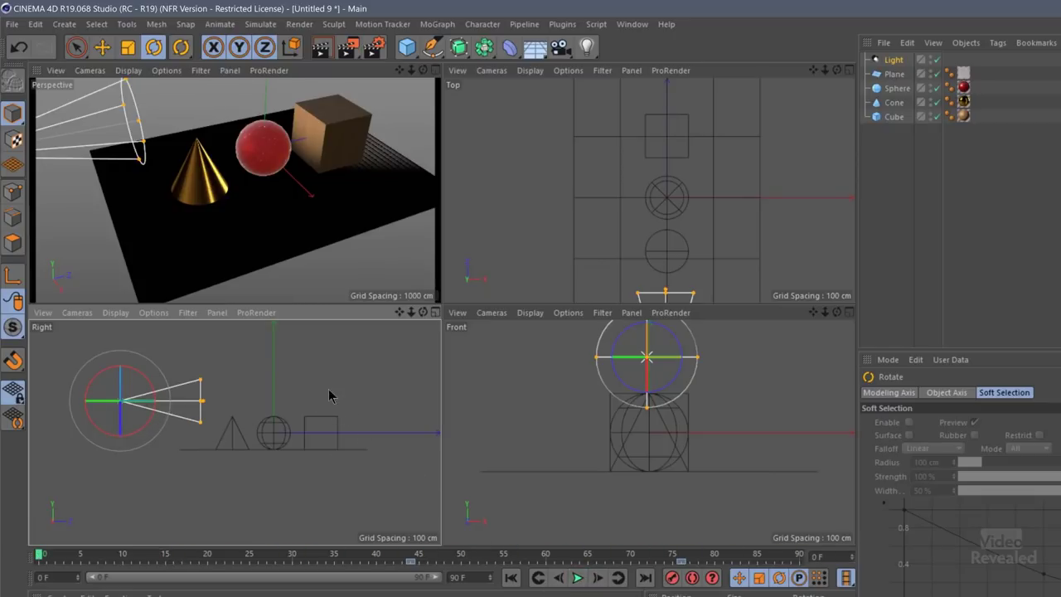
# Maximise the Perspective view, preview the animation, and widen the spot light's outer angle
pyautogui.middleClick(316, 222)
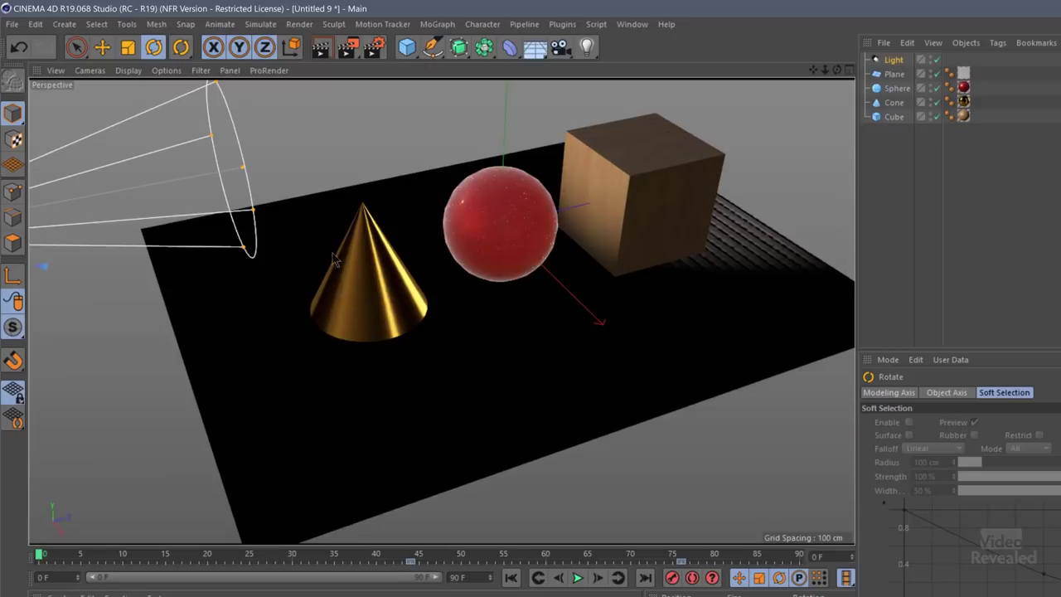
pyautogui.click(578, 577)
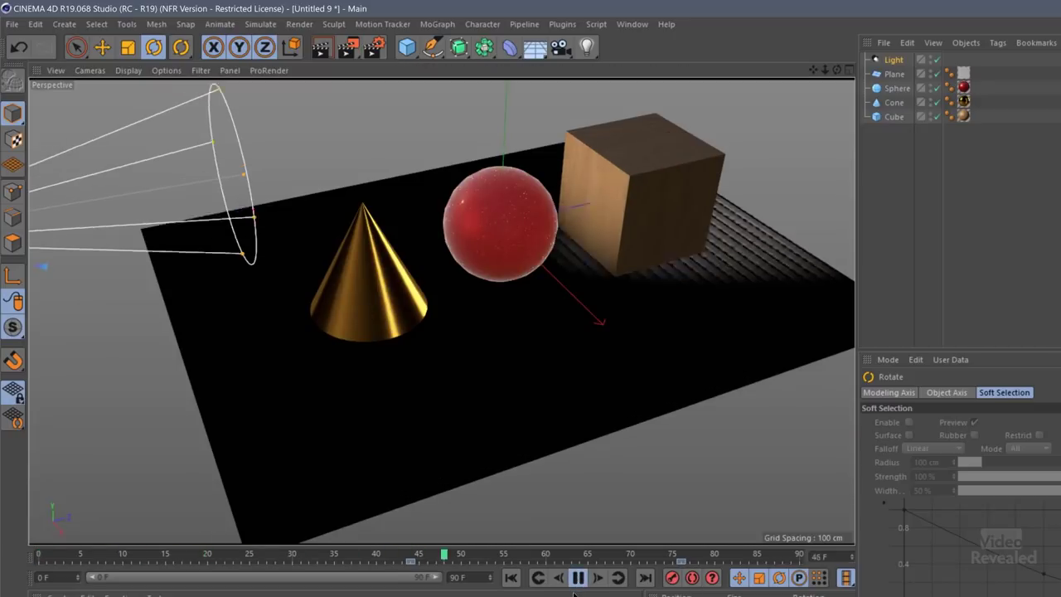
pyautogui.click(578, 579)
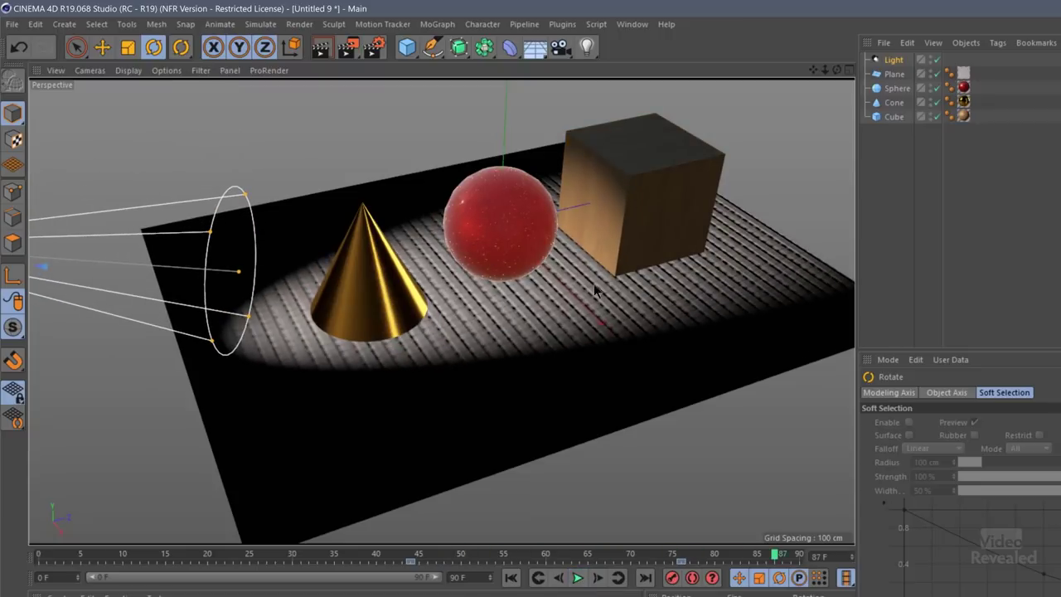
pyautogui.click(901, 59)
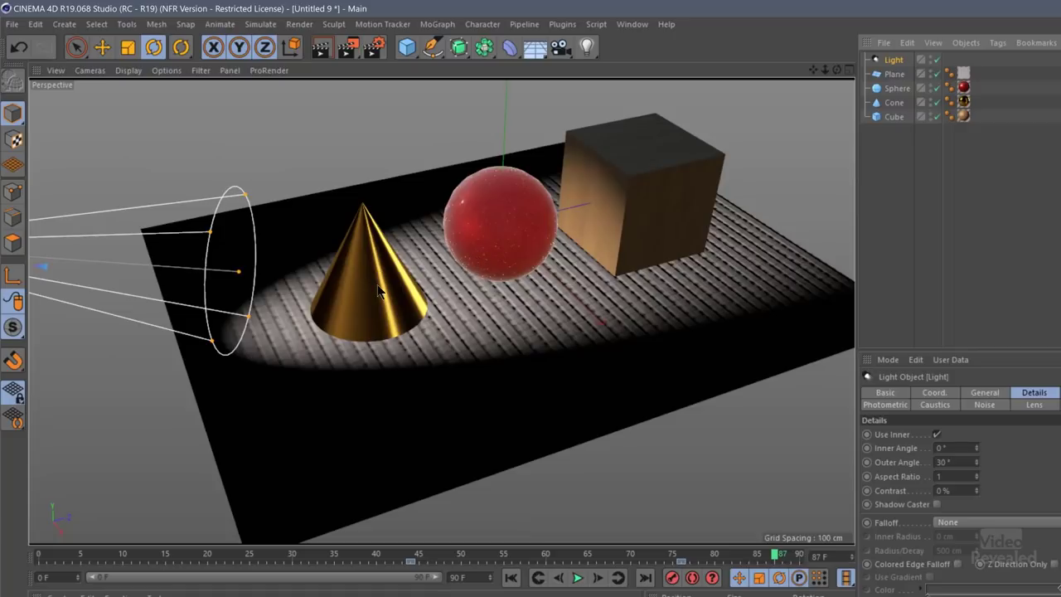
pyautogui.moveTo(245, 194); pyautogui.dragTo(257, 76)
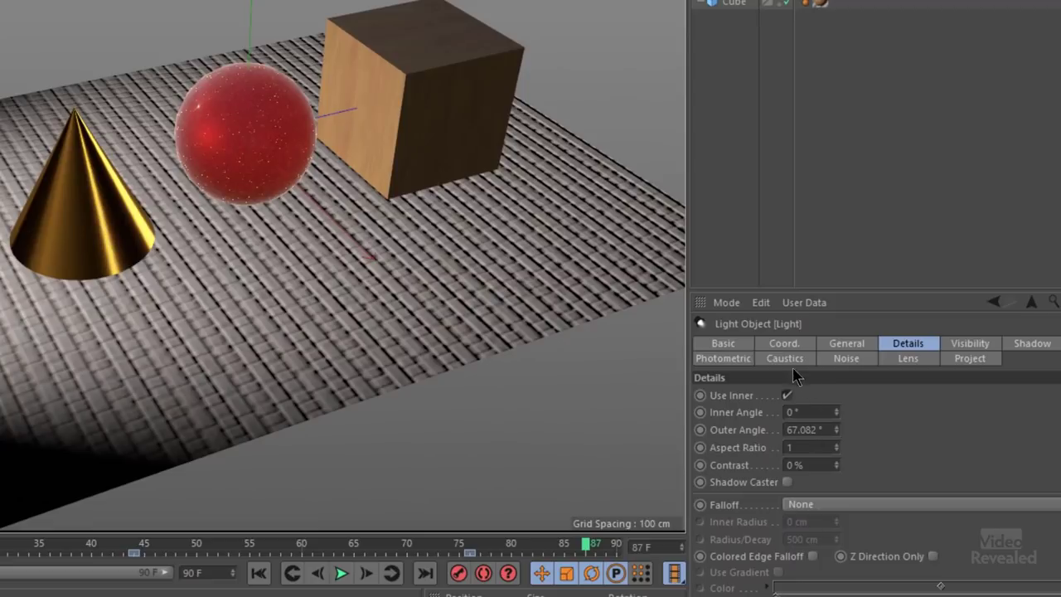
# Keep the light type as Spot and set its shadow to Shadow Maps (Soft)
pyautogui.click(839, 342)
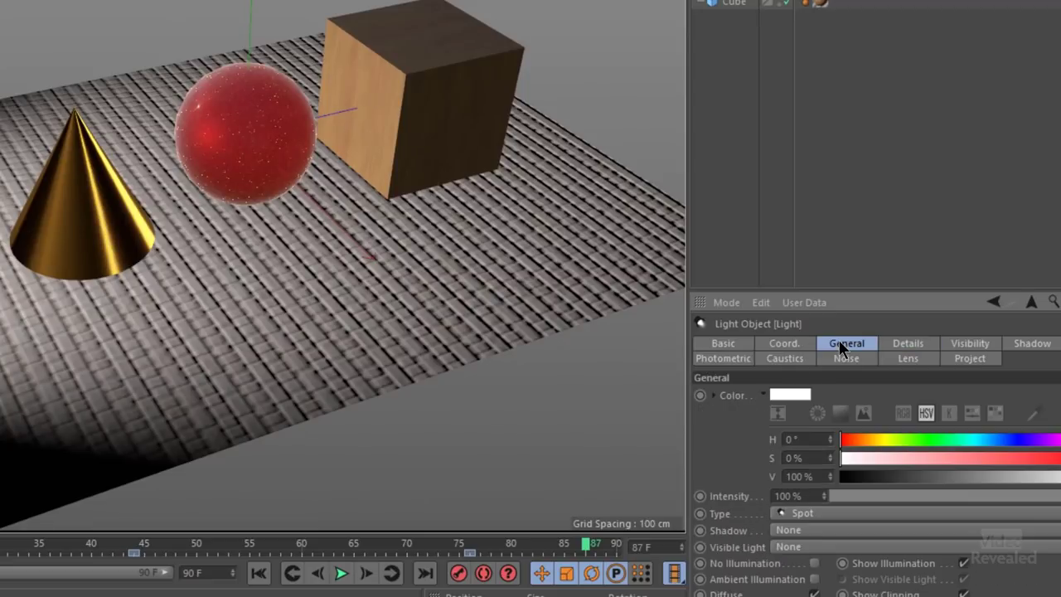
pyautogui.click(816, 512)
pyautogui.click(774, 493)
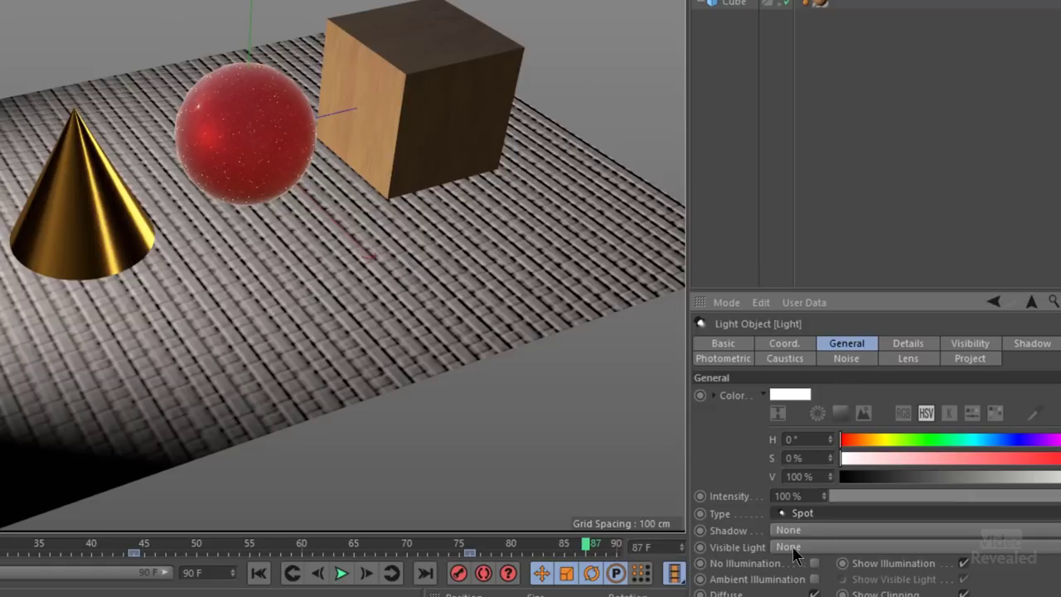
pyautogui.click(813, 529)
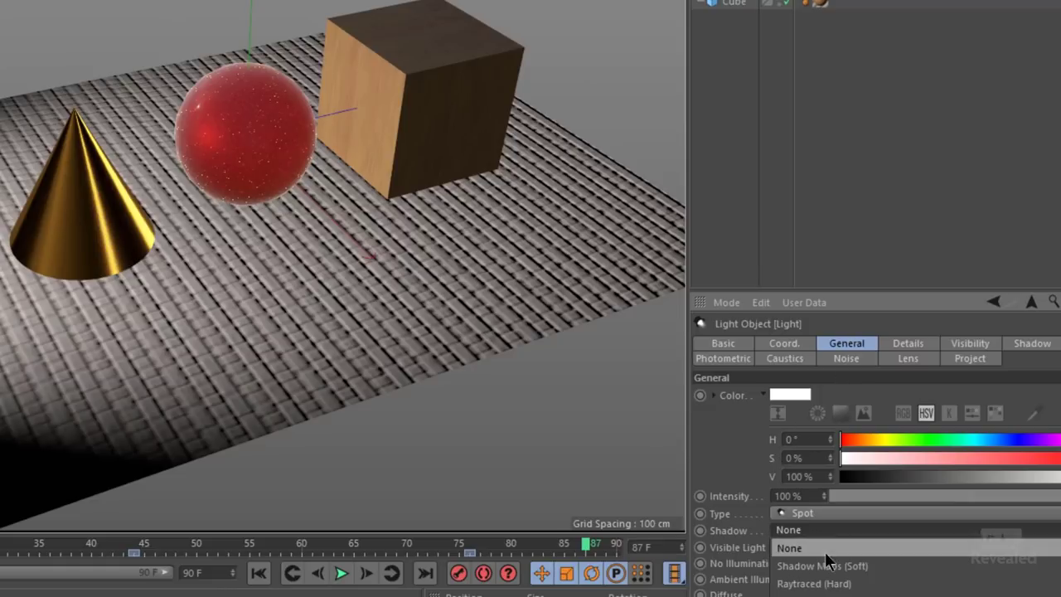
pyautogui.click(887, 567)
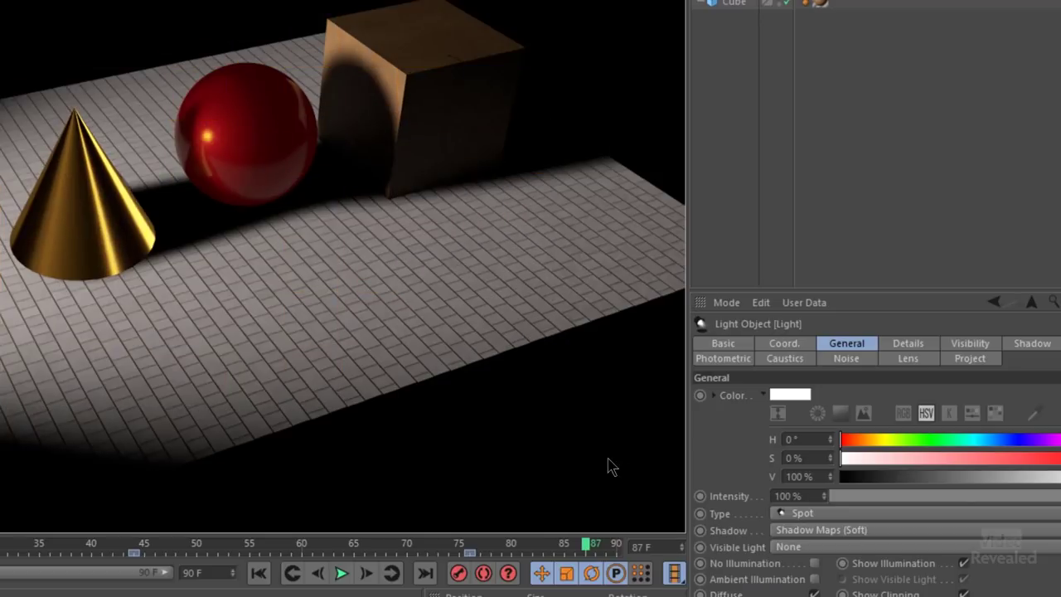
# Set the light's Falloff to Inverse Square and render the viewport to check it
pyautogui.click(910, 345)
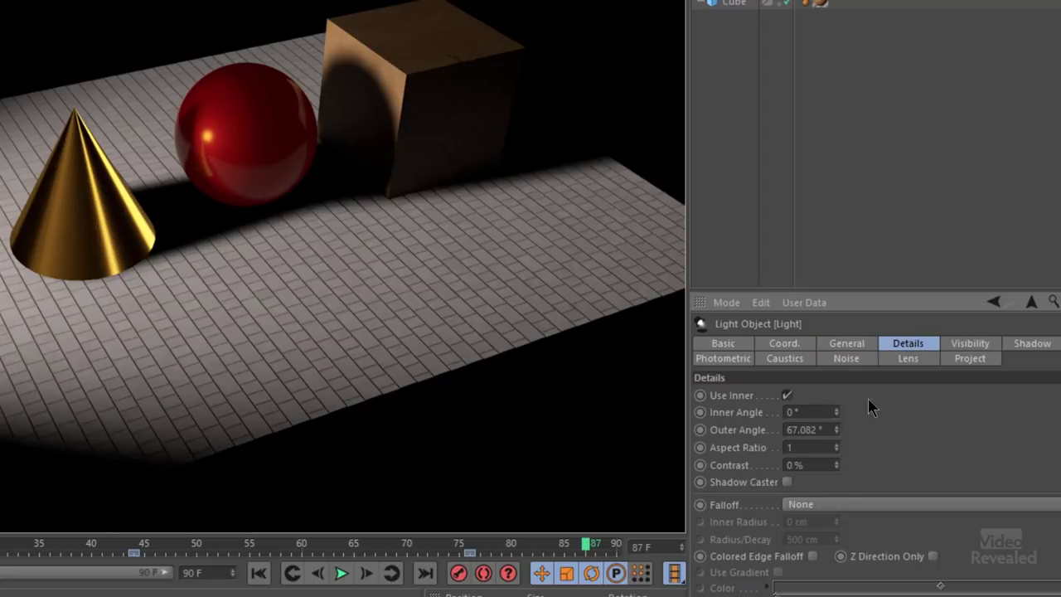
pyautogui.click(824, 502)
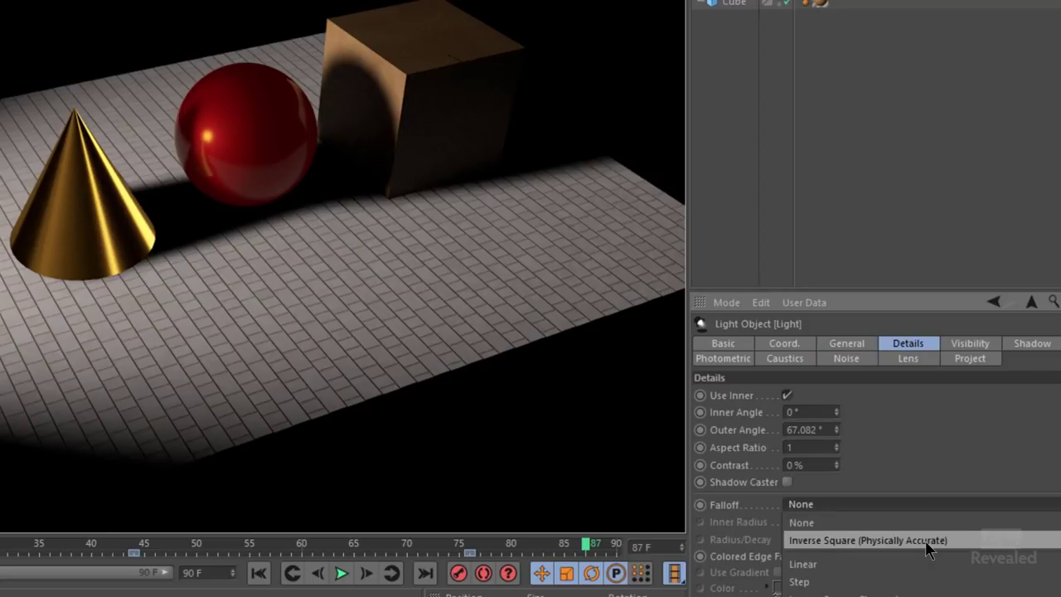
pyautogui.click(927, 545)
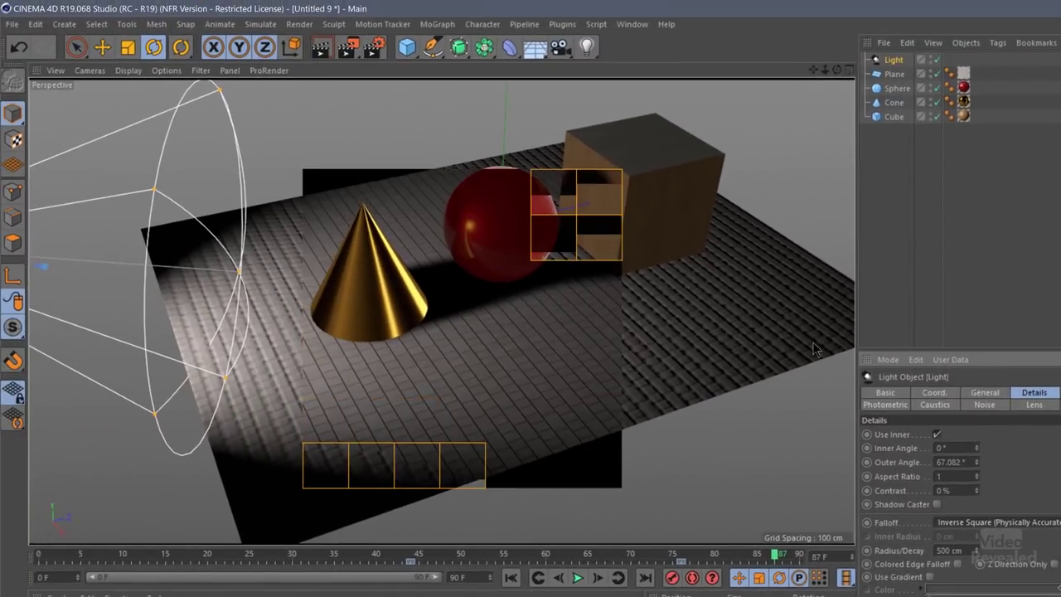
pyautogui.hotkey('ctrl', 'r')
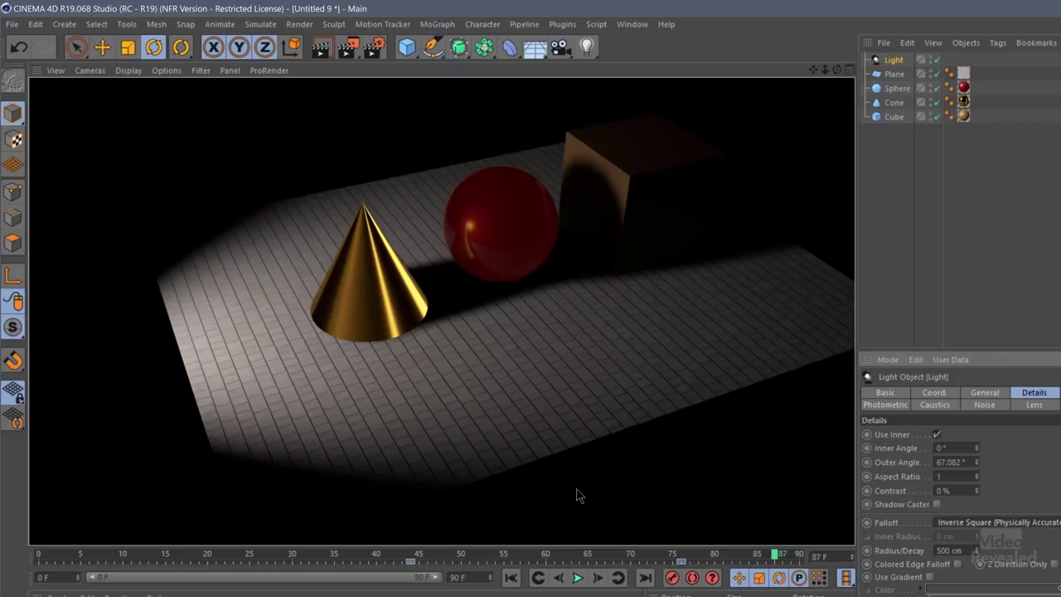
pyautogui.keyDown('alt'); pyautogui.moveTo(584, 484); pyautogui.dragTo(567, 432); pyautogui.keyUp('alt')
pyautogui.moveTo(560, 285)
pyautogui.keyDown('alt'); pyautogui.mouseDown()
pyautogui.moveTo(555, 293)
pyautogui.moveTo(549, 267)
pyautogui.mouseUp(); pyautogui.keyUp('alt')
# Add a Physical Sky and load a blue cloudy sky preset
pyautogui.click(535, 47)
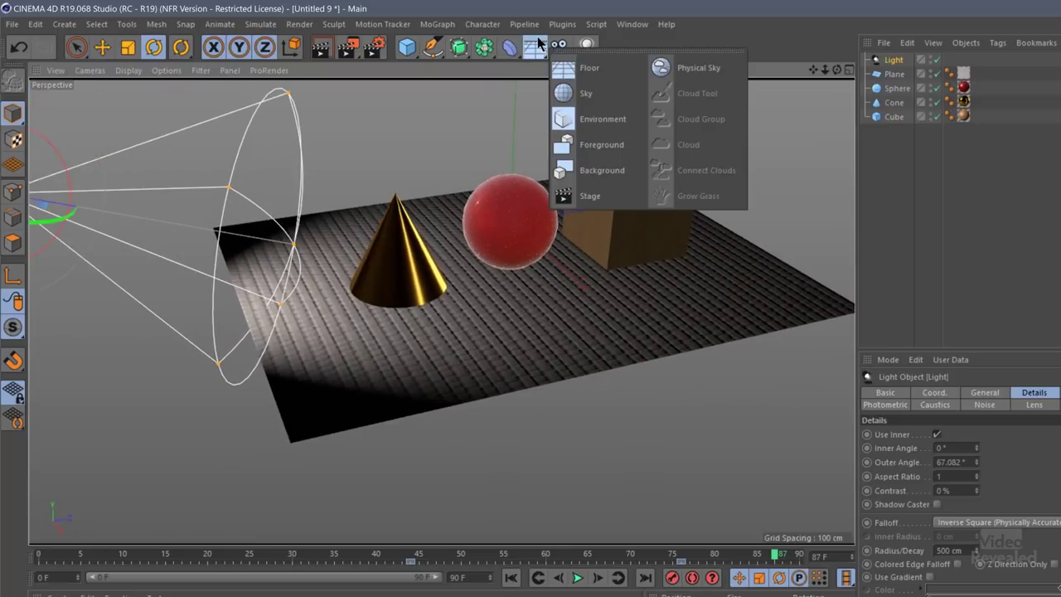
pyautogui.click(663, 73)
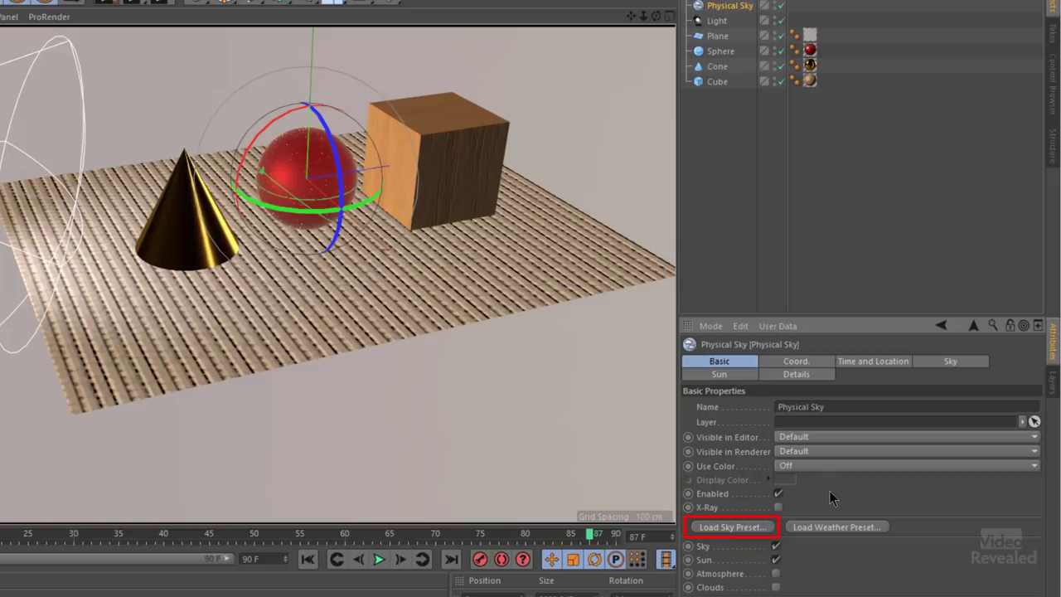
pyautogui.click(748, 528)
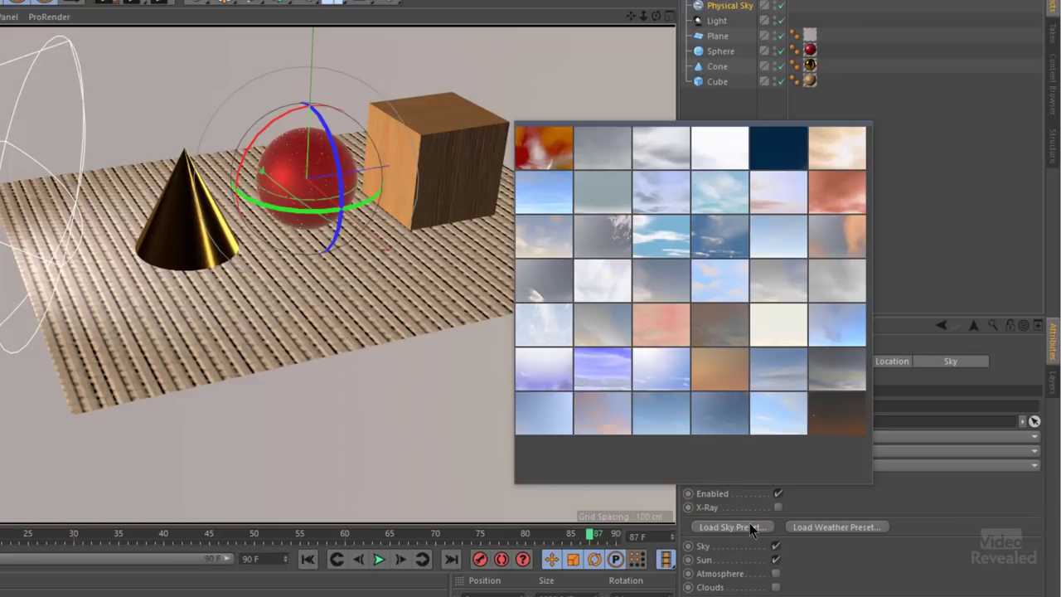
pyautogui.click(672, 237)
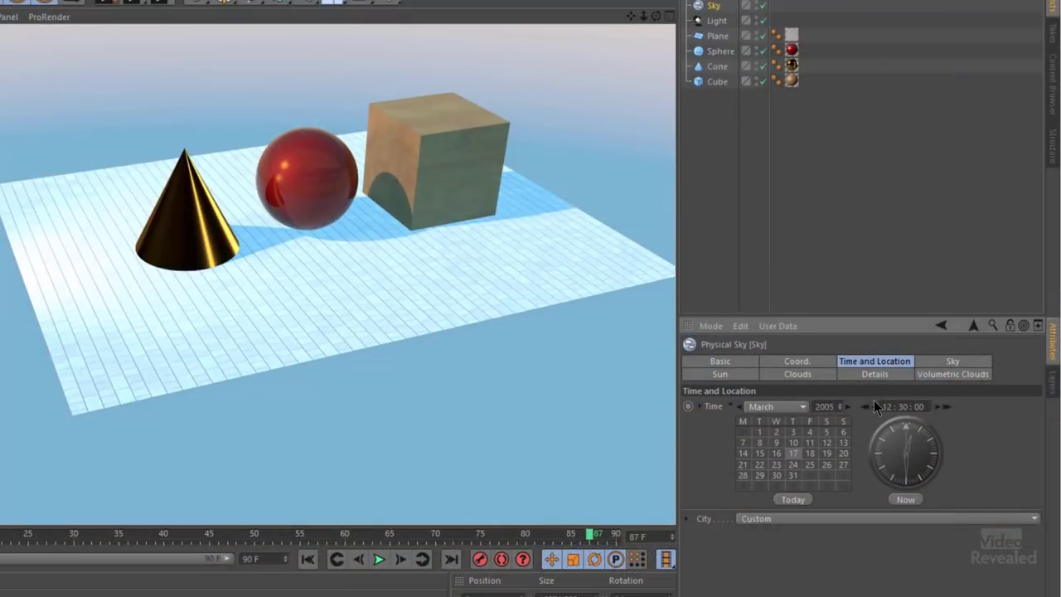
# Set the sky's City to Africa > Nigeria > Lagos, then close the scene
pyautogui.click(824, 523)
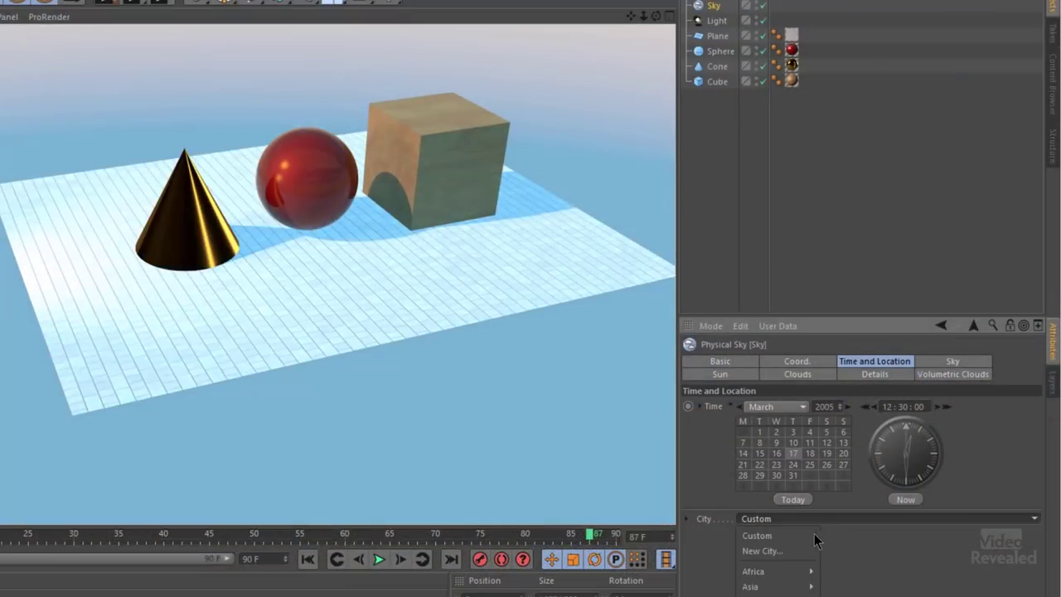
pyautogui.moveTo(784, 572)
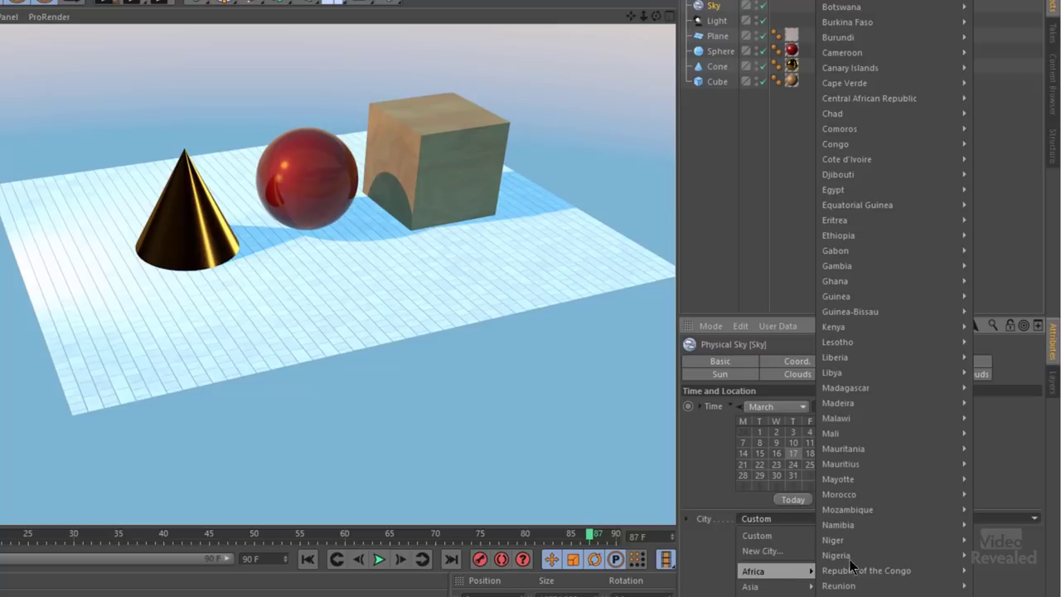
pyautogui.moveTo(852, 555)
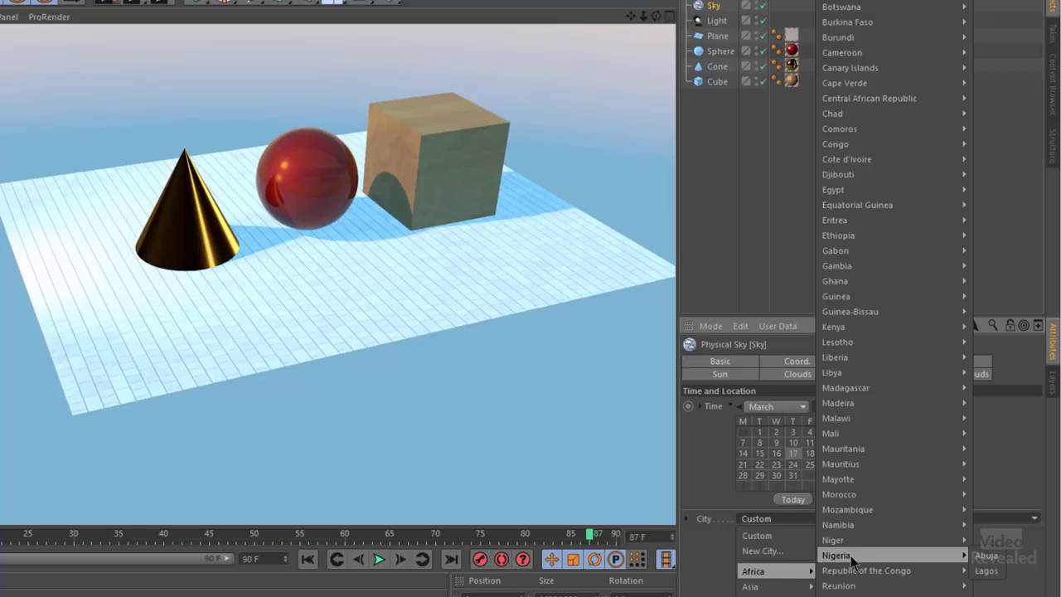
pyautogui.click(998, 571)
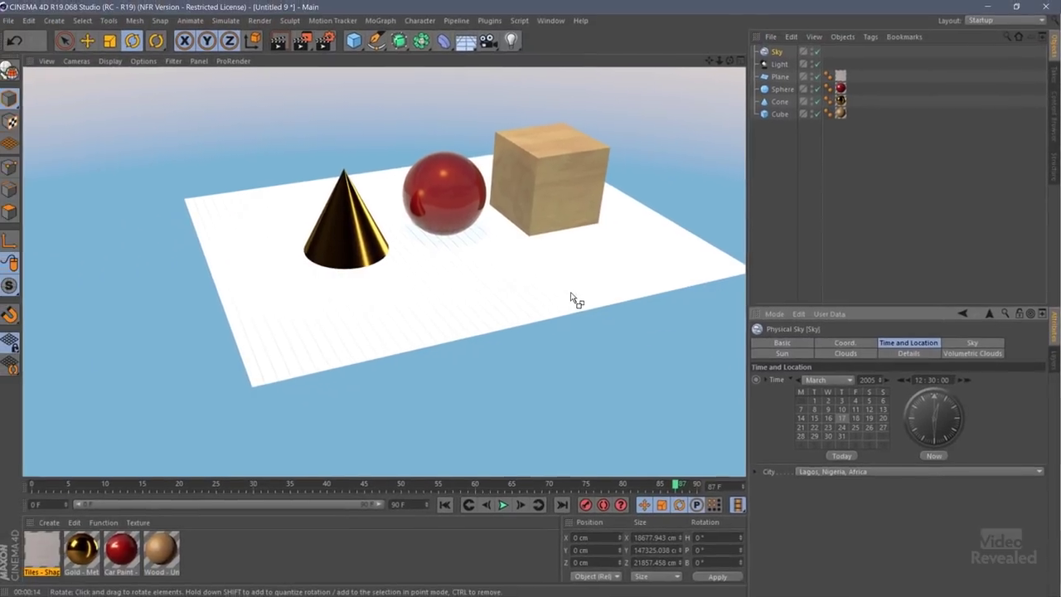
pyautogui.hotkey('ctrl', 'F4')
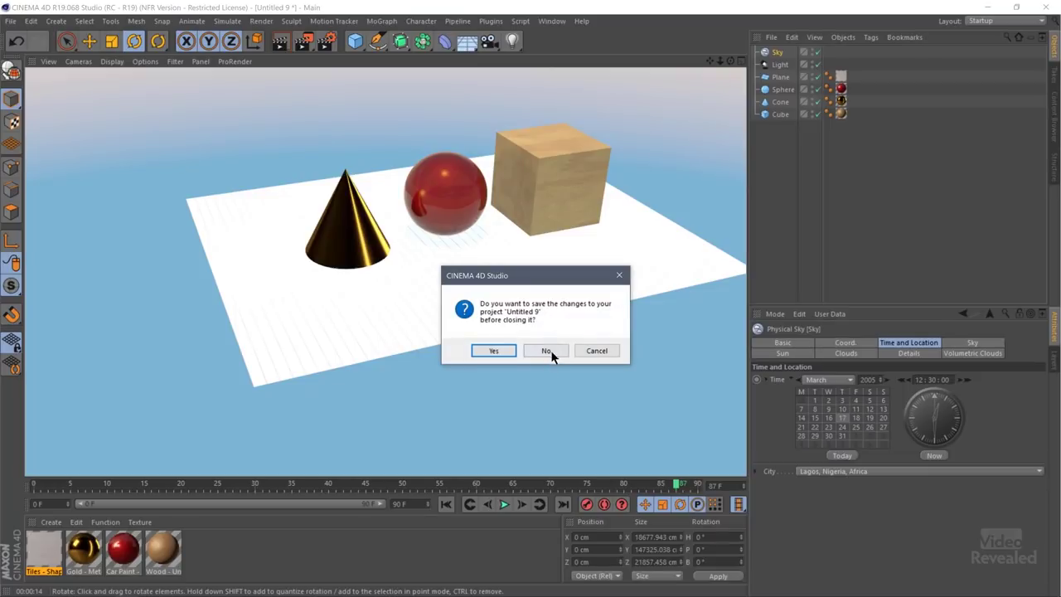
# Discard the old scene's changes, add a cube to the new scene, and show the floor grid
pyautogui.click(549, 353)
pyautogui.click(355, 42)
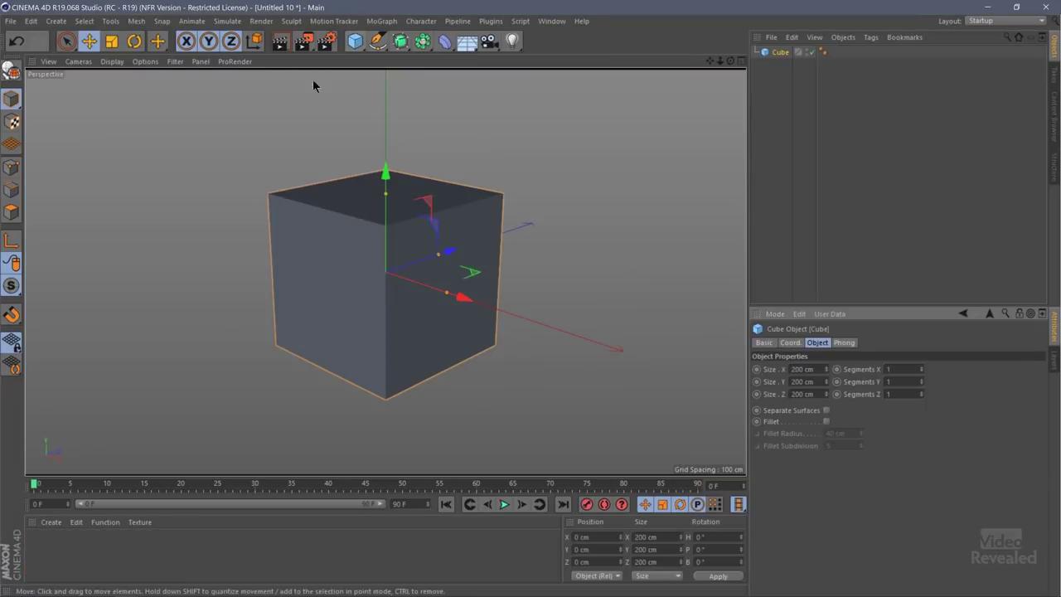
pyautogui.click(176, 61)
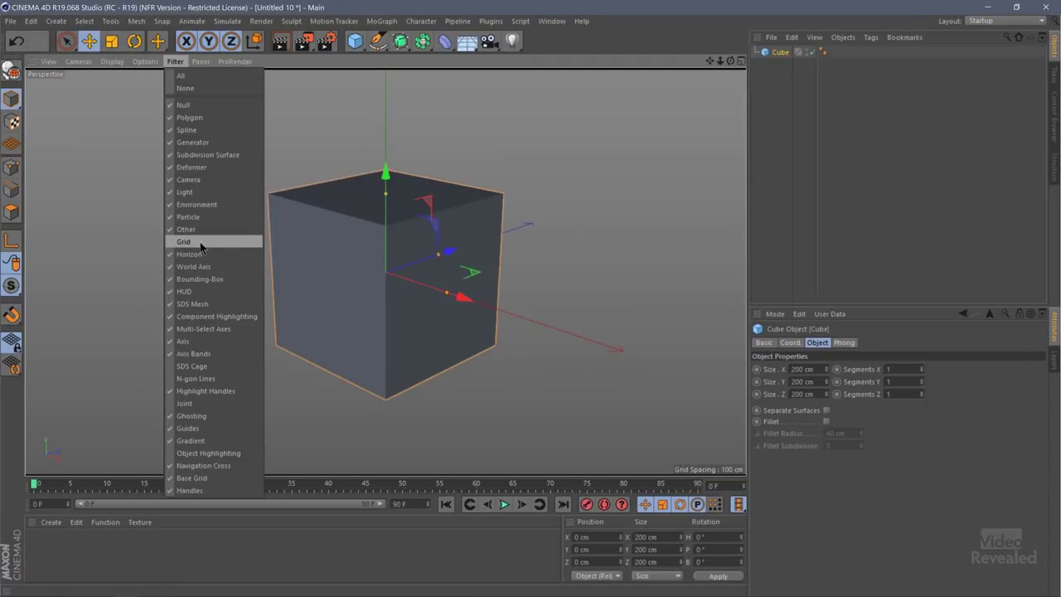
pyautogui.click(199, 241)
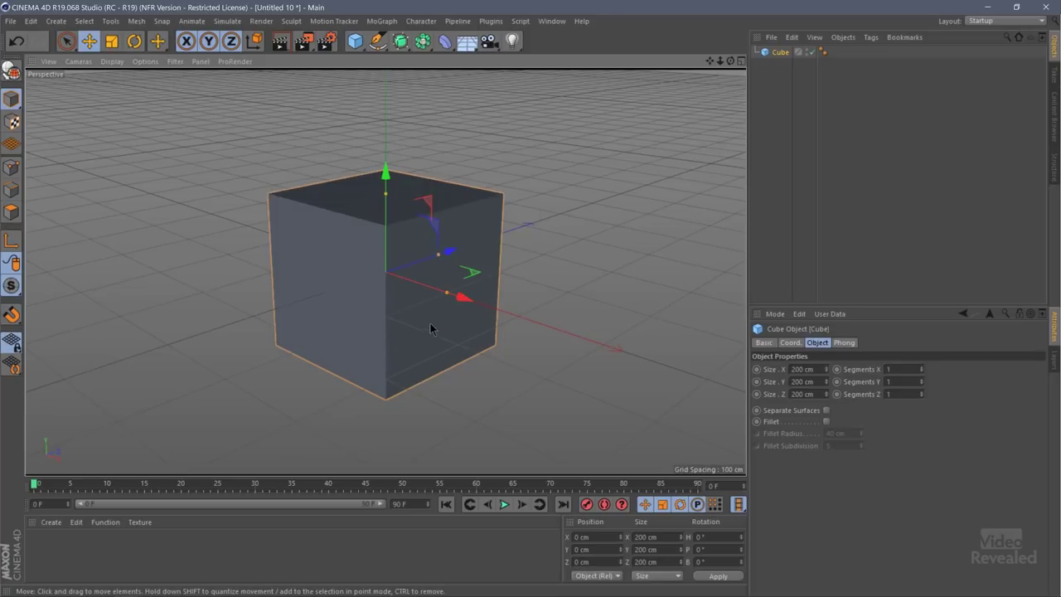
# Raise the cube to Y 104.278 cm and orbit the view around it
pyautogui.scroll(-2, 430, 329)
pyautogui.moveTo(397, 191); pyautogui.dragTo(393, 116)
pyautogui.scroll(-2, 428, 170)
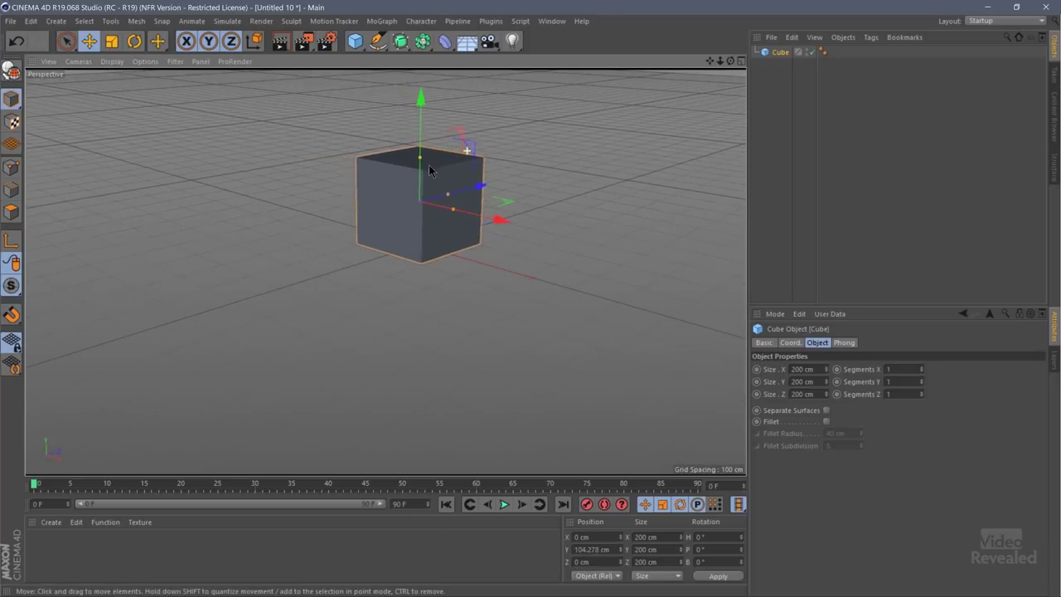
pyautogui.keyDown('alt'); pyautogui.moveTo(429, 164); pyautogui.dragTo(423, 200); pyautogui.keyUp('alt')
pyautogui.keyDown('alt'); pyautogui.moveTo(532, 118); pyautogui.dragTo(448, 266); pyautogui.keyUp('alt')
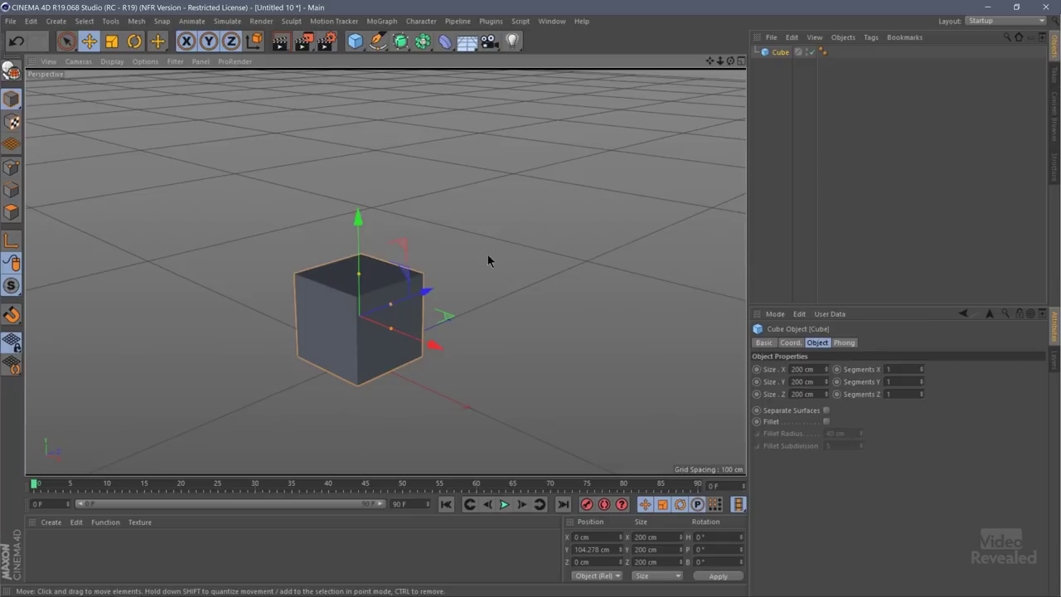
pyautogui.click(381, 21)
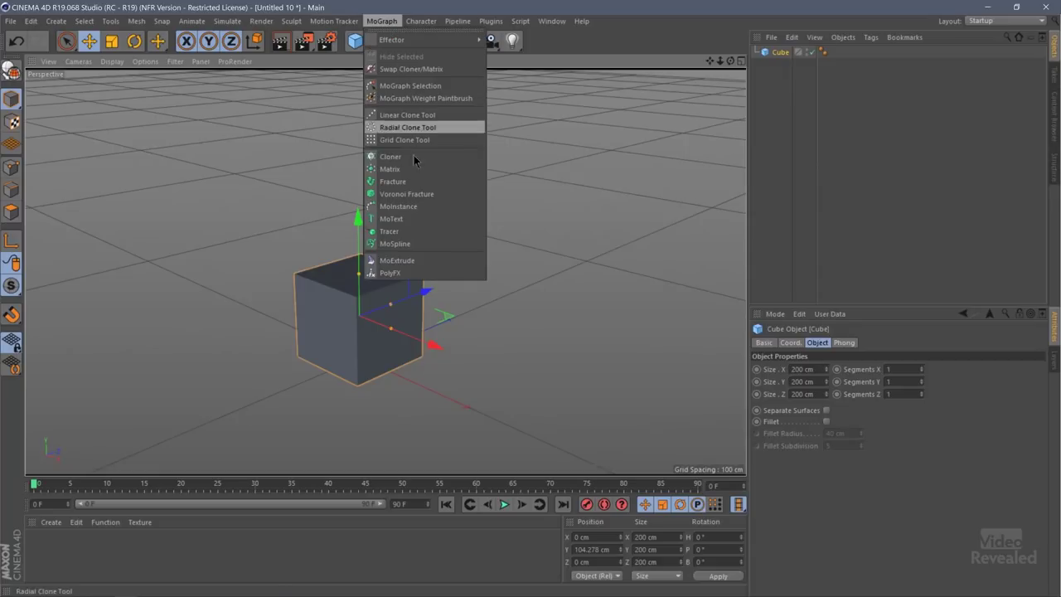
pyautogui.click(554, 196)
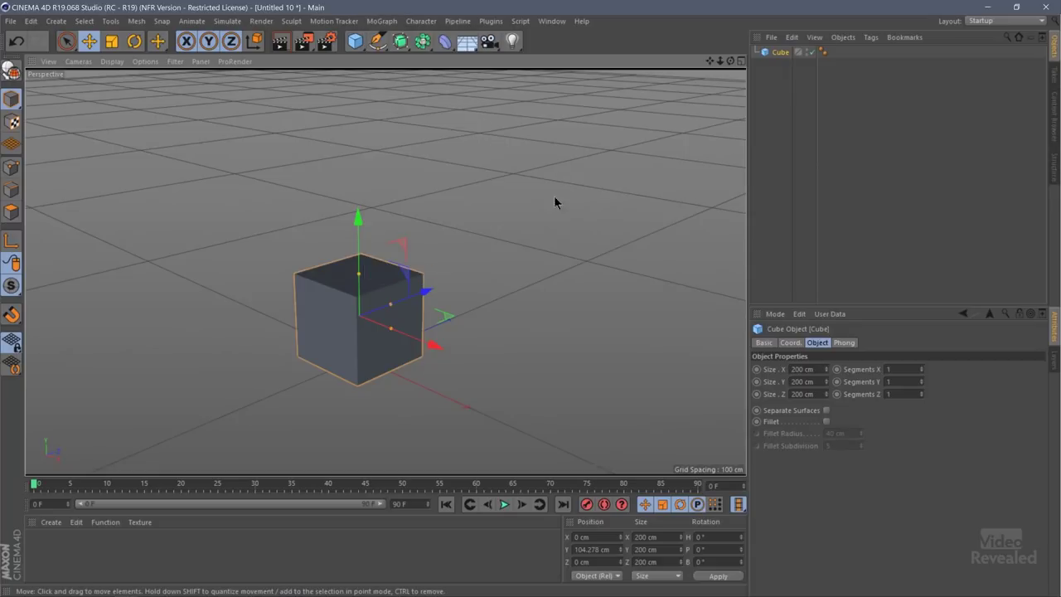
# Search the Content Browser for wood and apply Wood - Lacquered 01 to the cube
pyautogui.click(1052, 121)
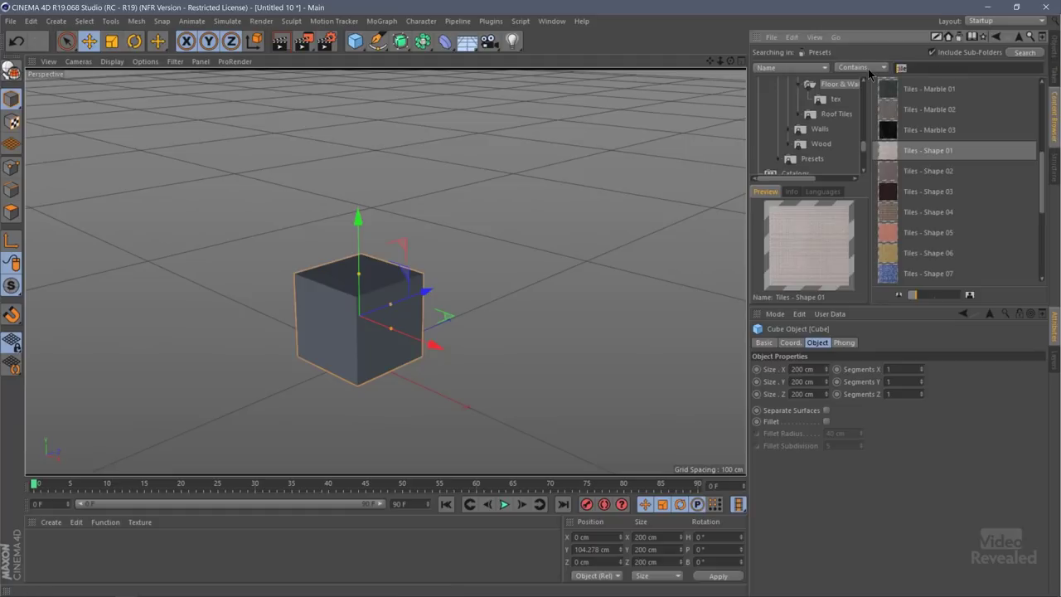
pyautogui.write('od')
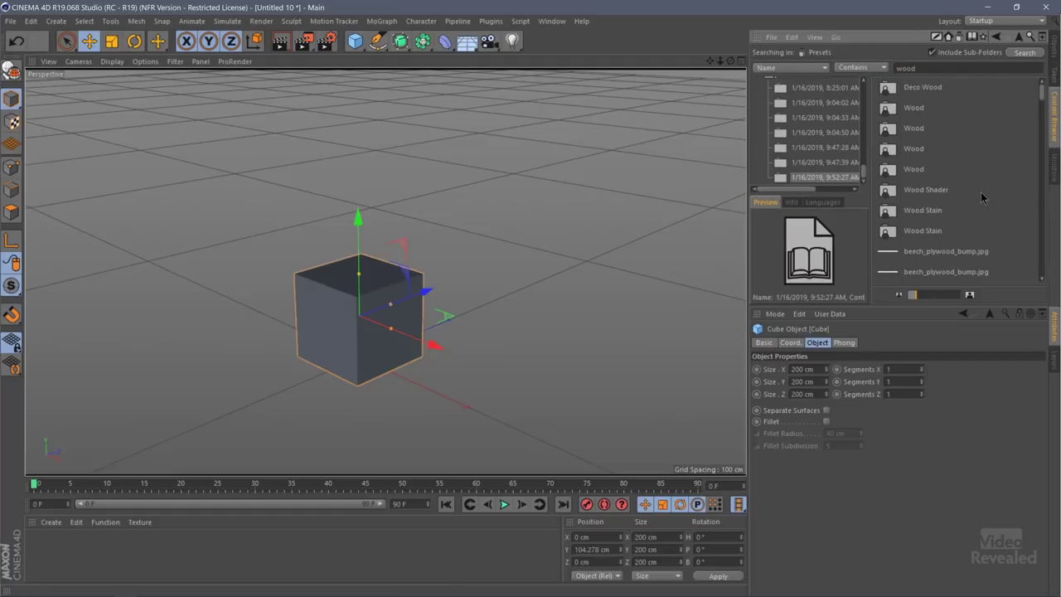
pyautogui.scroll(-3, 954, 175)
pyautogui.scroll(-3, 955, 179)
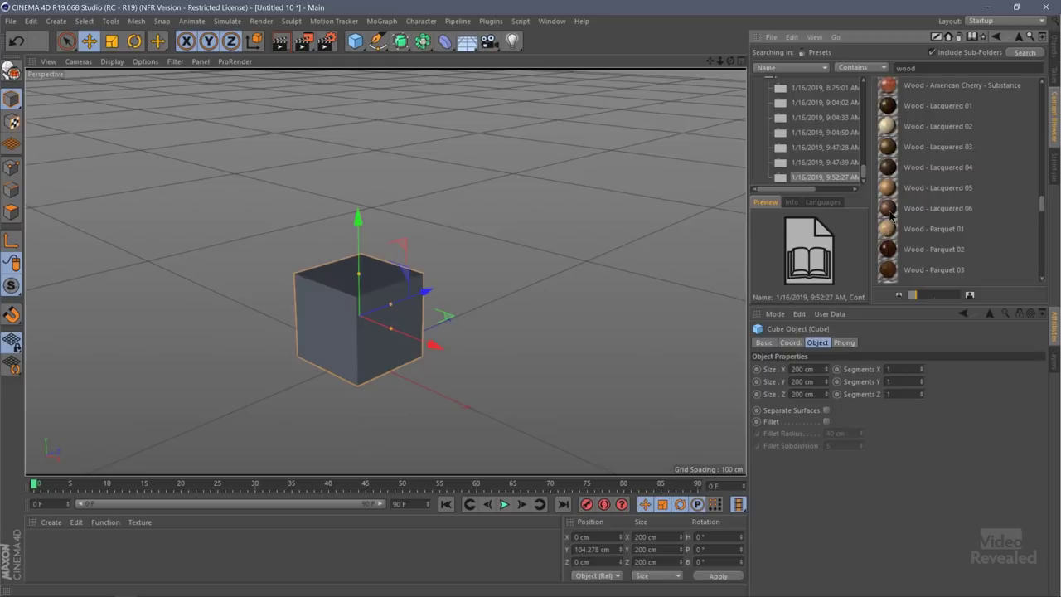
pyautogui.moveTo(891, 104); pyautogui.dragTo(785, 166)
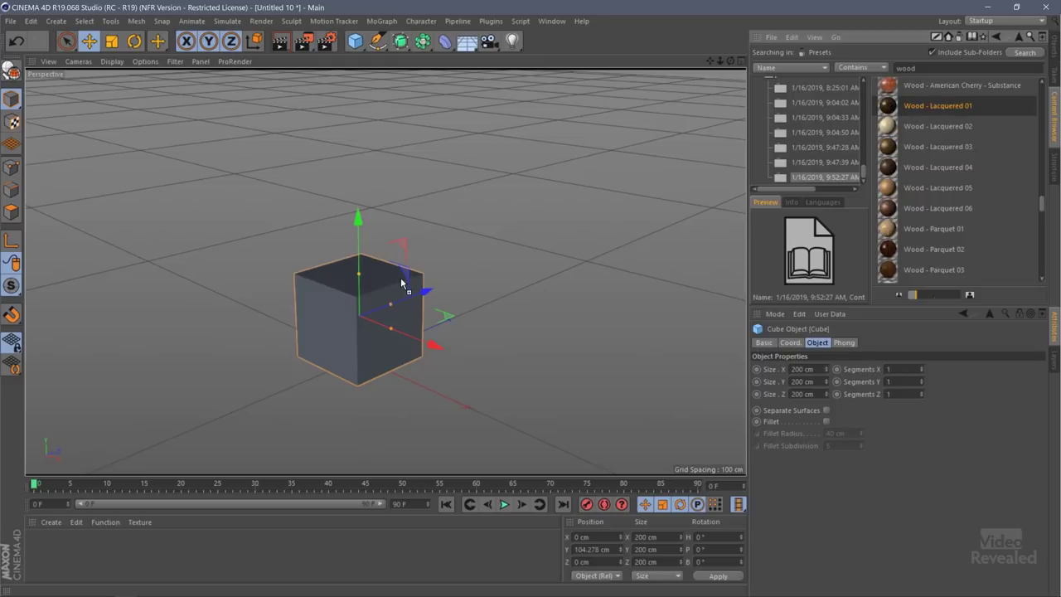
pyautogui.moveTo(401, 281); pyautogui.dragTo(390, 288)
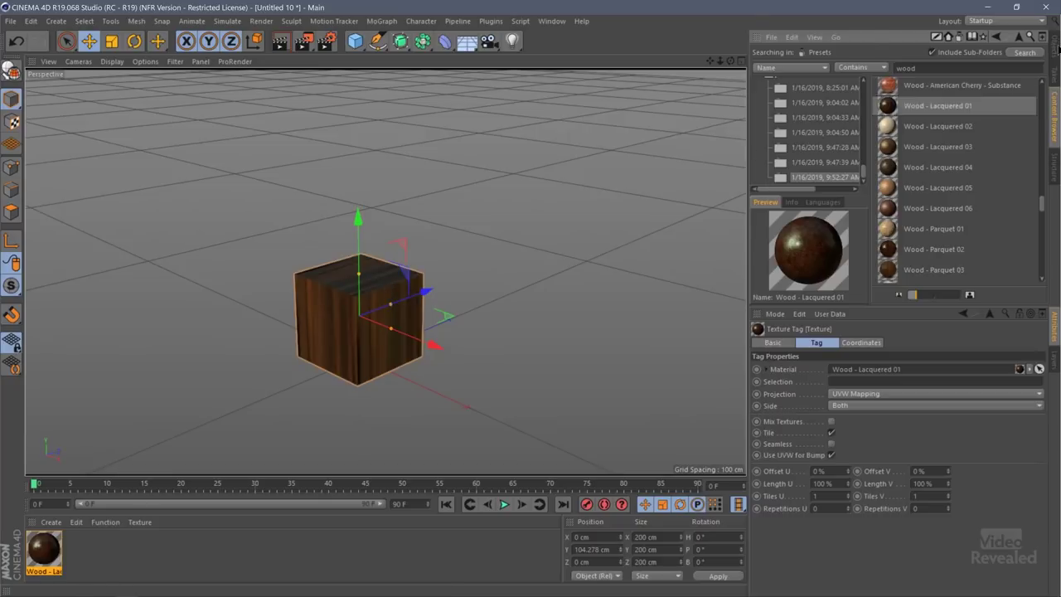
# Enable Fillet on the cube and set the Fillet Radius to 20 cm
pyautogui.click(1056, 46)
pyautogui.click(788, 50)
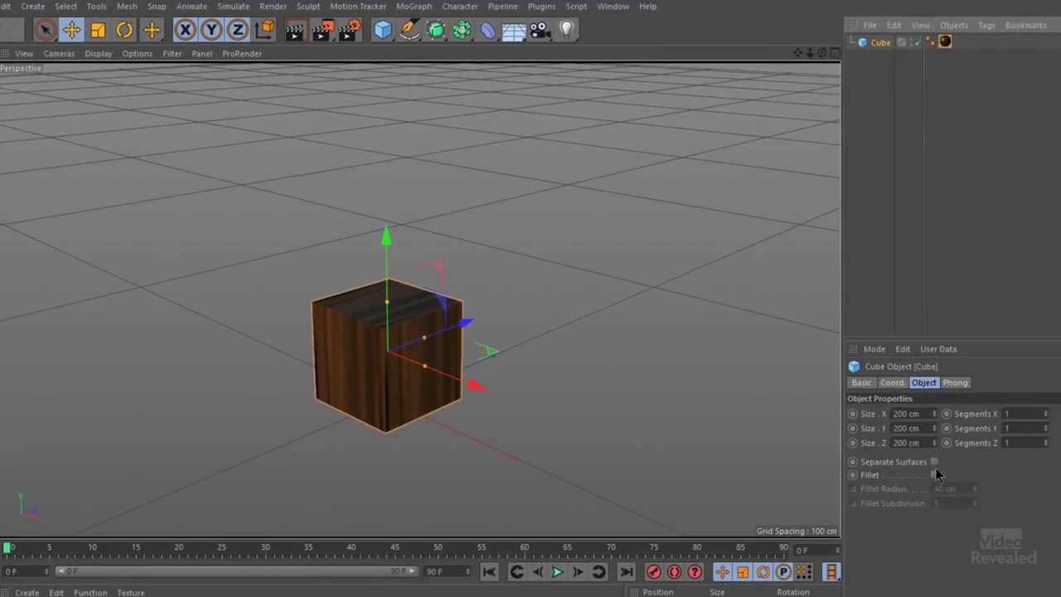
pyautogui.click(933, 474)
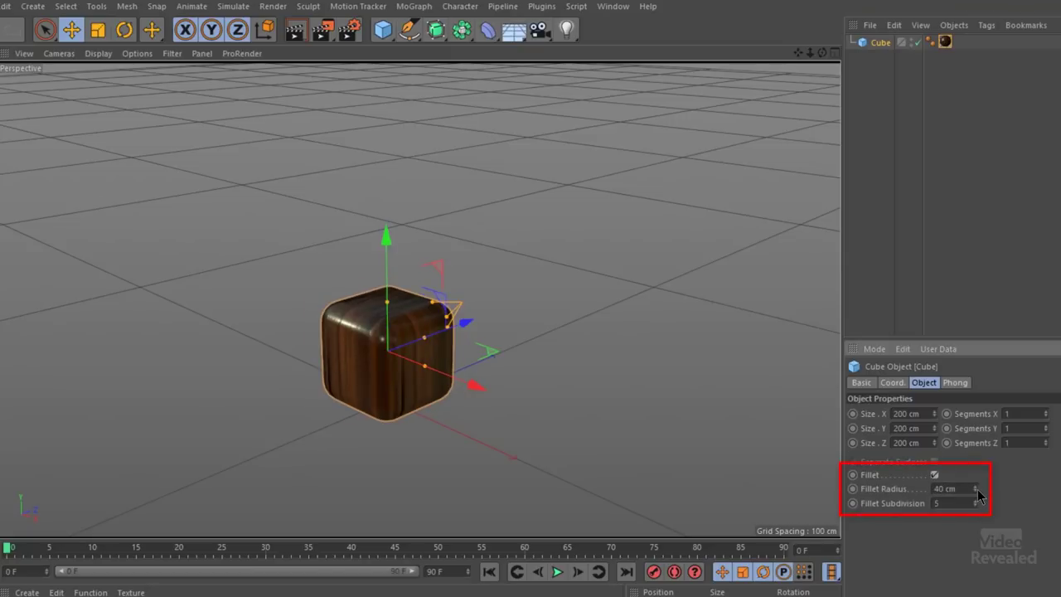
pyautogui.moveTo(446, 317); pyautogui.dragTo(489, 329)
pyautogui.scroll(5, 489, 329)
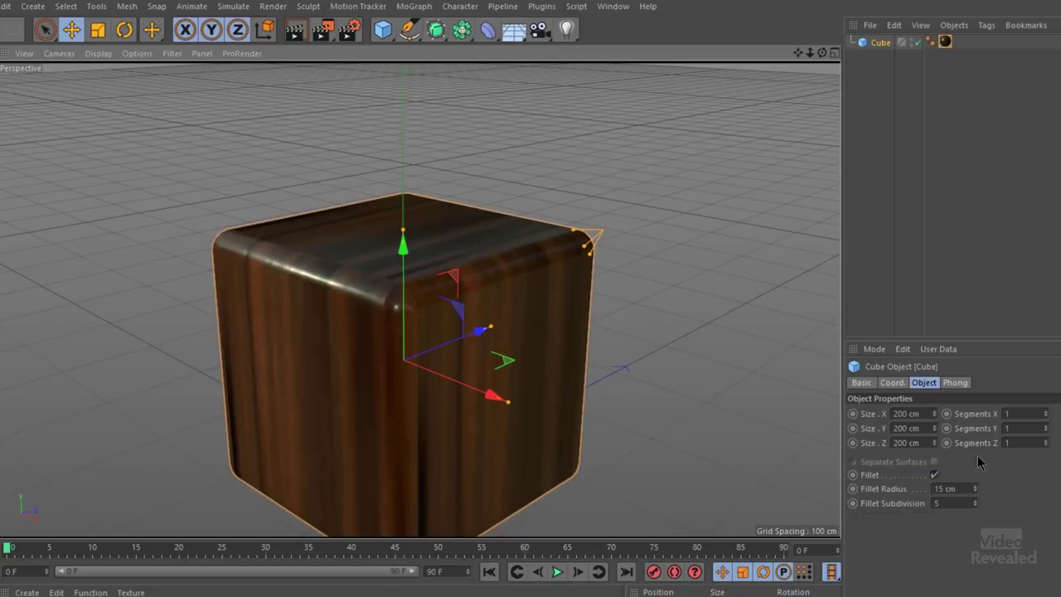
pyautogui.moveTo(971, 488)
pyautogui.mouseDown()
pyautogui.moveTo(971, 472)
pyautogui.moveTo(971, 506)
pyautogui.moveTo(975, 472)
pyautogui.mouseUp()
pyautogui.scroll(-4, 708, 364)
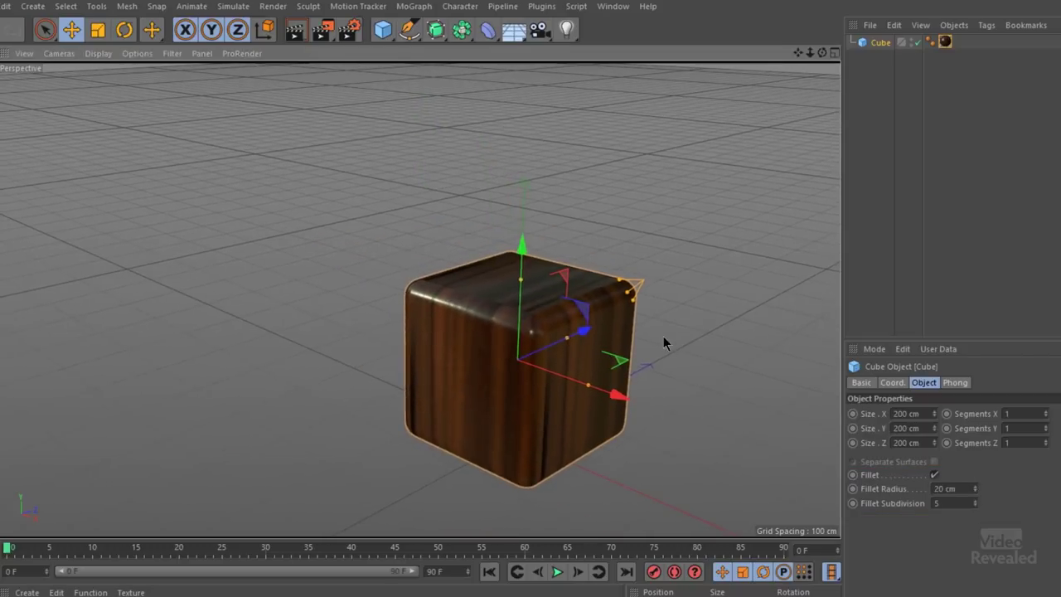
pyautogui.keyDown('alt'); pyautogui.moveTo(663, 341); pyautogui.dragTo(424, 284, button='middle'); pyautogui.keyUp('alt')
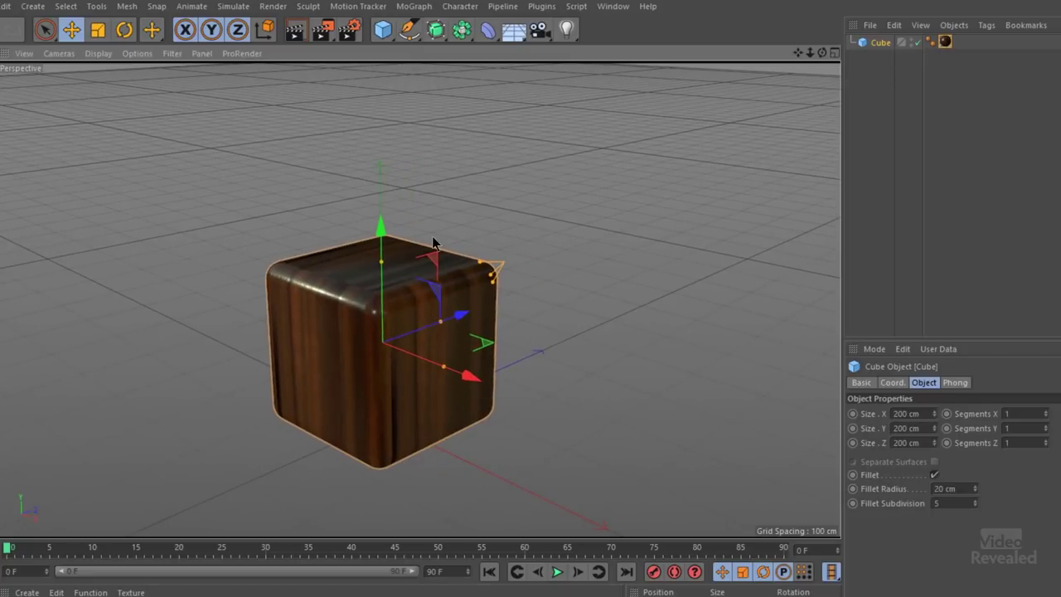
pyautogui.keyDown('ctrl'); pyautogui.moveTo(464, 317); pyautogui.dragTo(833, 184); pyautogui.keyUp('ctrl')
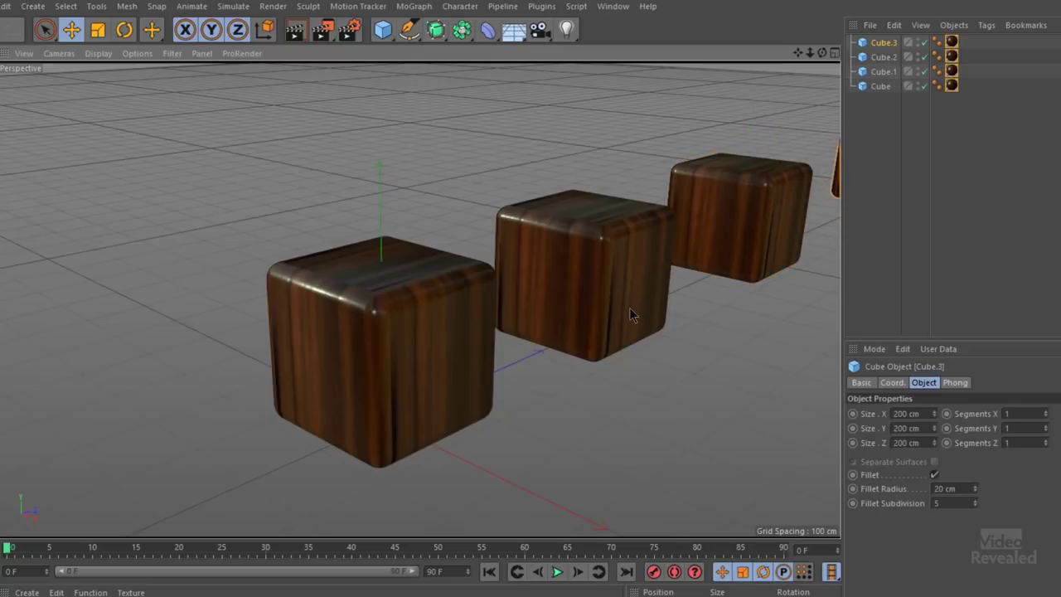
pyautogui.keyDown('alt'); pyautogui.moveTo(625, 307); pyautogui.dragTo(479, 362); pyautogui.keyUp('alt')
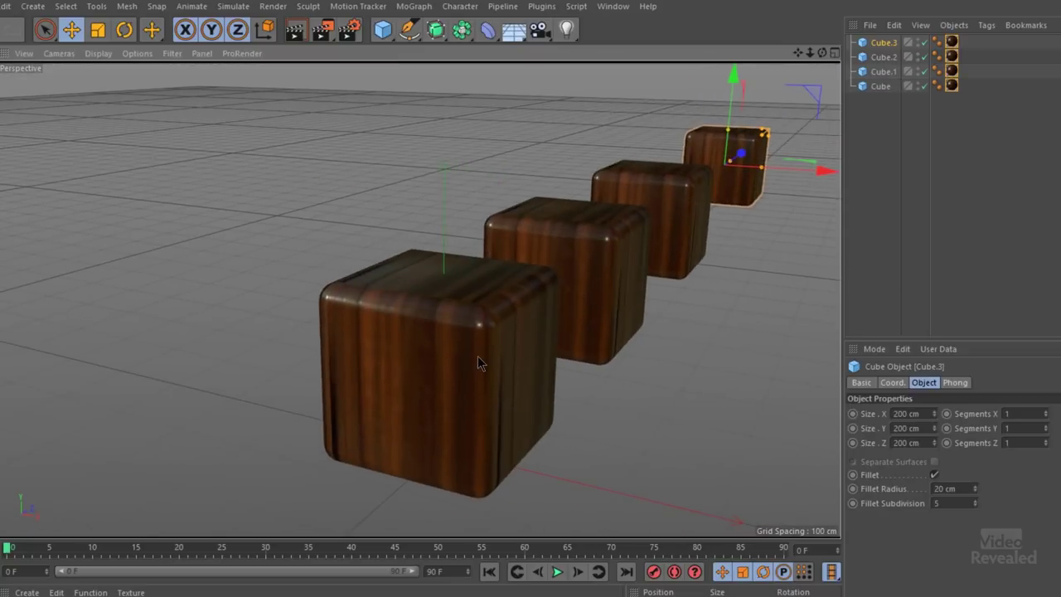
pyautogui.click(479, 362)
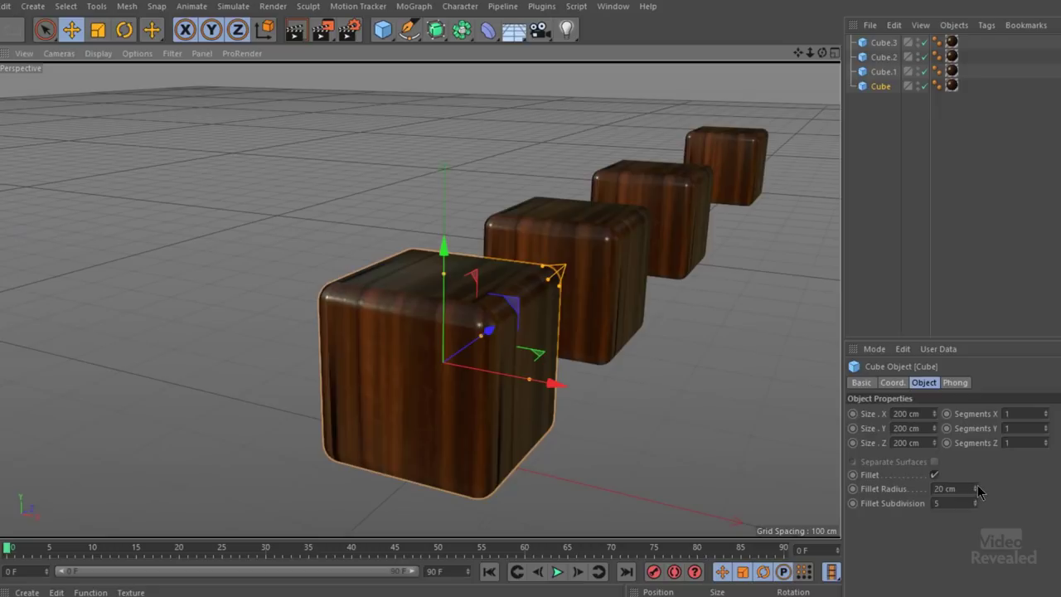
pyautogui.moveTo(976, 488)
pyautogui.mouseDown()
pyautogui.moveTo(976, 507)
pyautogui.moveTo(976, 493)
pyautogui.mouseUp()
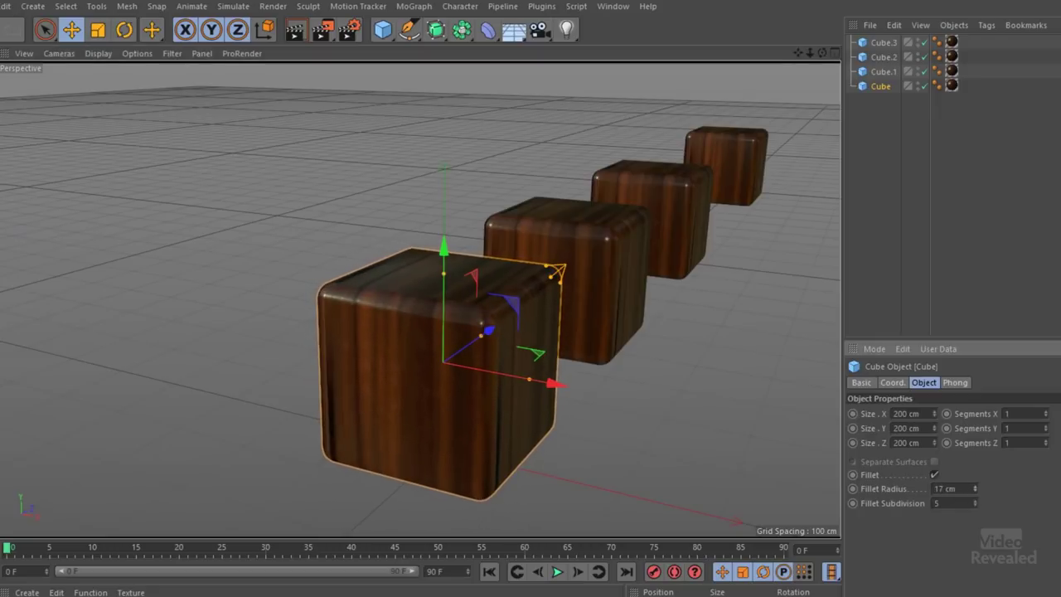
pyautogui.hotkey('ctrl', 'z')
pyautogui.hotkey('ctrl', 'z')
pyautogui.hotkey('ctrl', 'z')
pyautogui.hotkey('ctrl', 'z')
pyautogui.hotkey('ctrl', 'z')
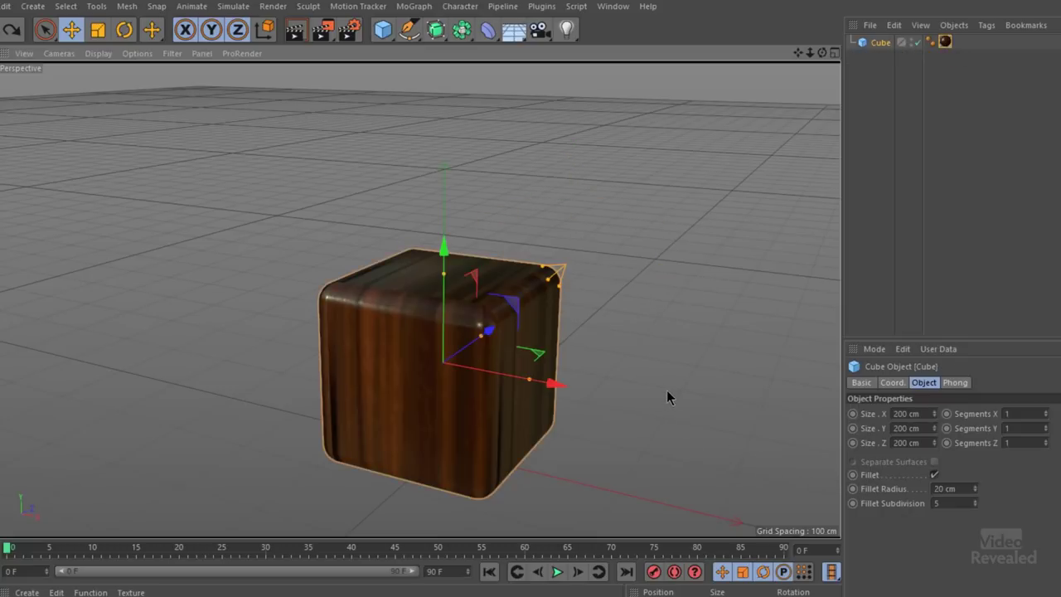
pyautogui.keyDown('alt'); pyautogui.moveTo(667, 391); pyautogui.dragTo(483, 327, button='right'); pyautogui.keyUp('alt')
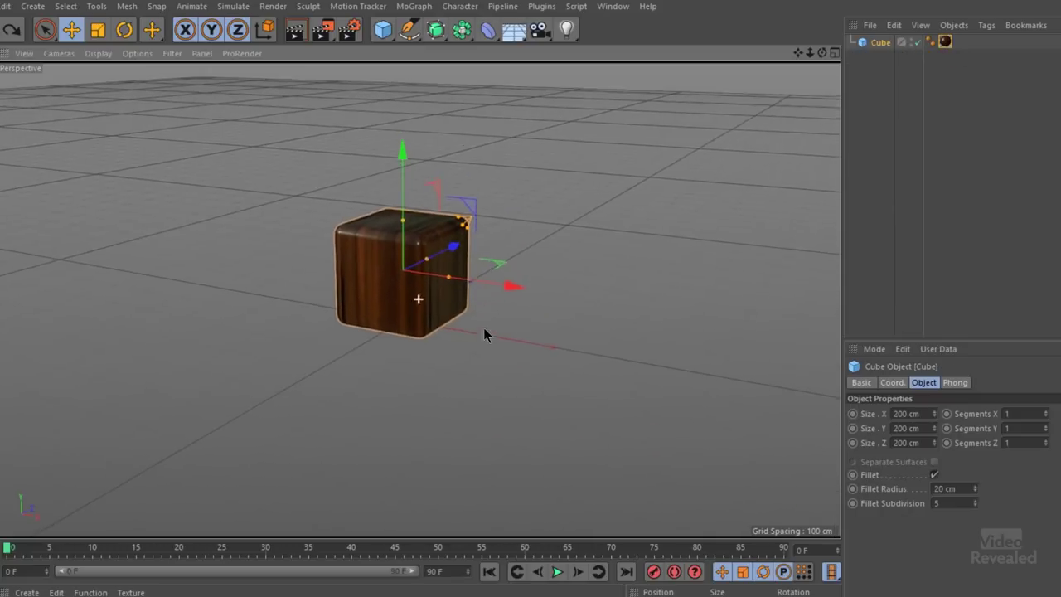
pyautogui.keyDown('alt'); pyautogui.moveTo(485, 334); pyautogui.dragTo(506, 291); pyautogui.keyUp('alt')
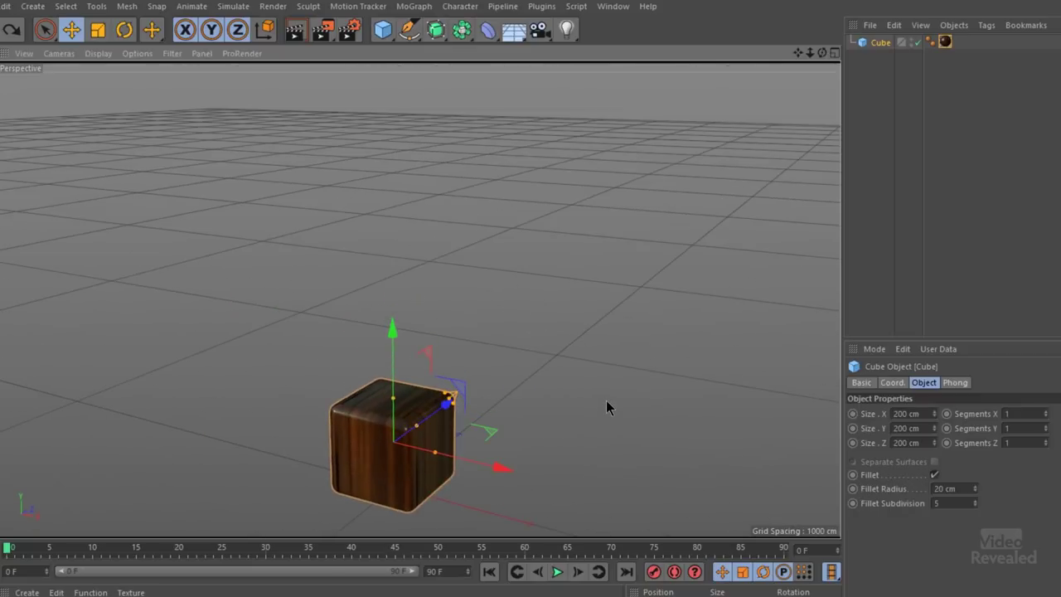
pyautogui.keyDown('alt'); pyautogui.moveTo(606, 400); pyautogui.dragTo(481, 232, button='middle'); pyautogui.keyUp('alt')
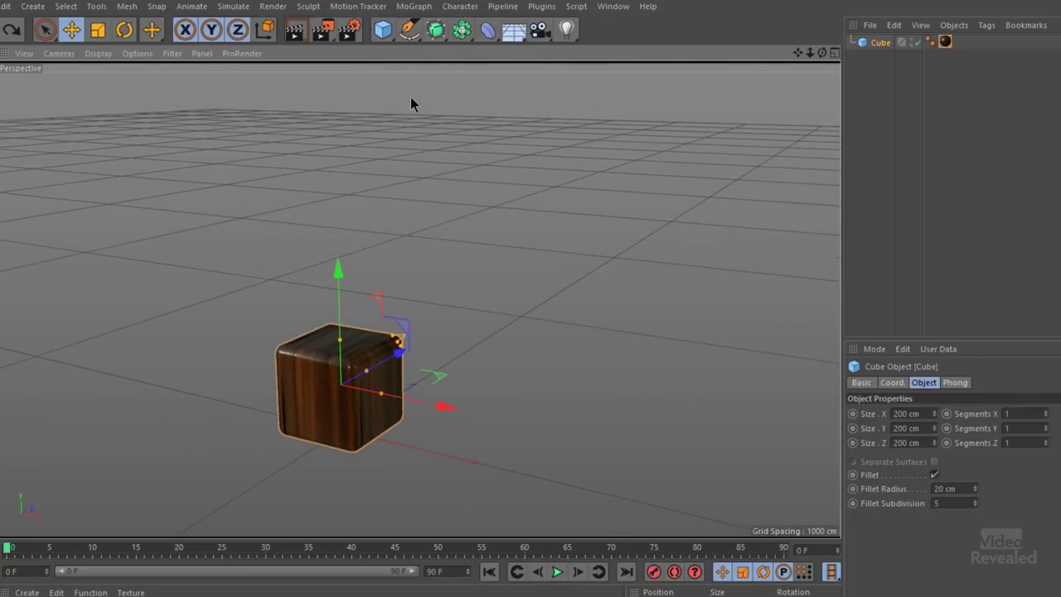
# Add a MoGraph Cloner and place the cube inside it
pyautogui.click(425, 7)
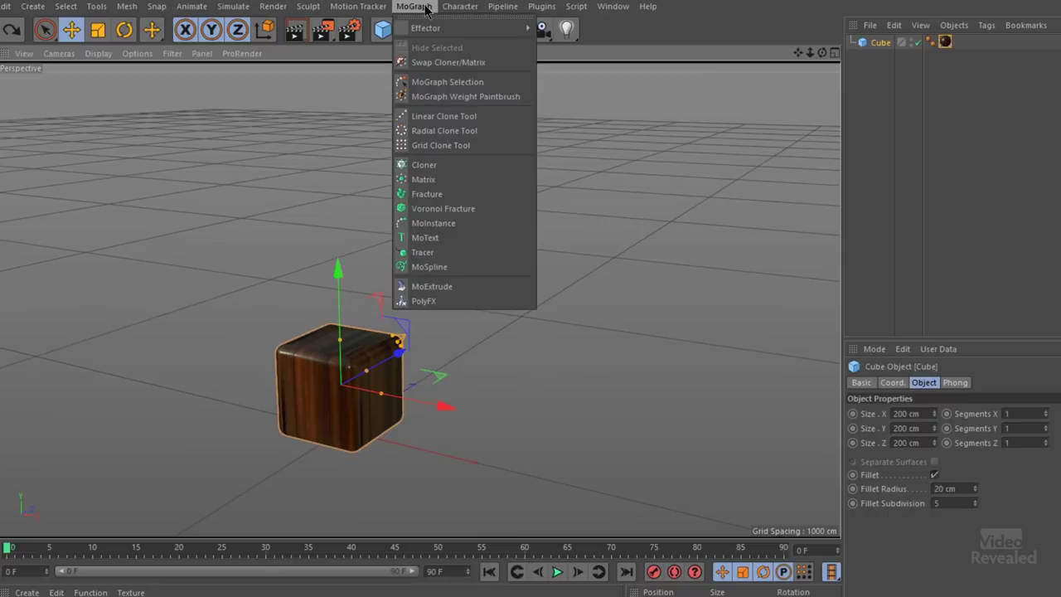
pyautogui.click(445, 165)
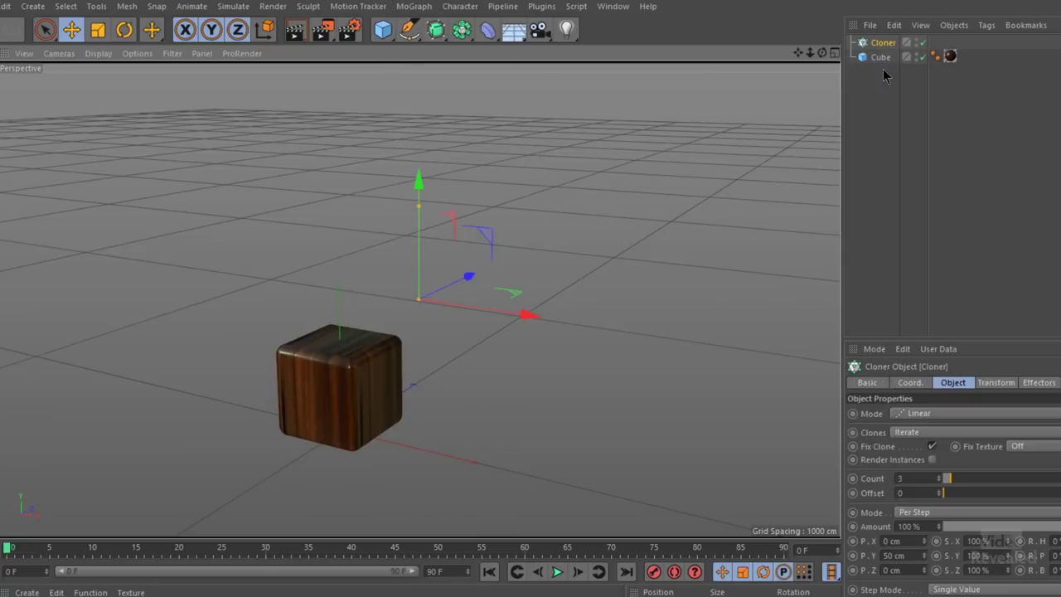
pyautogui.moveTo(881, 60); pyautogui.dragTo(884, 46)
pyautogui.click(883, 42)
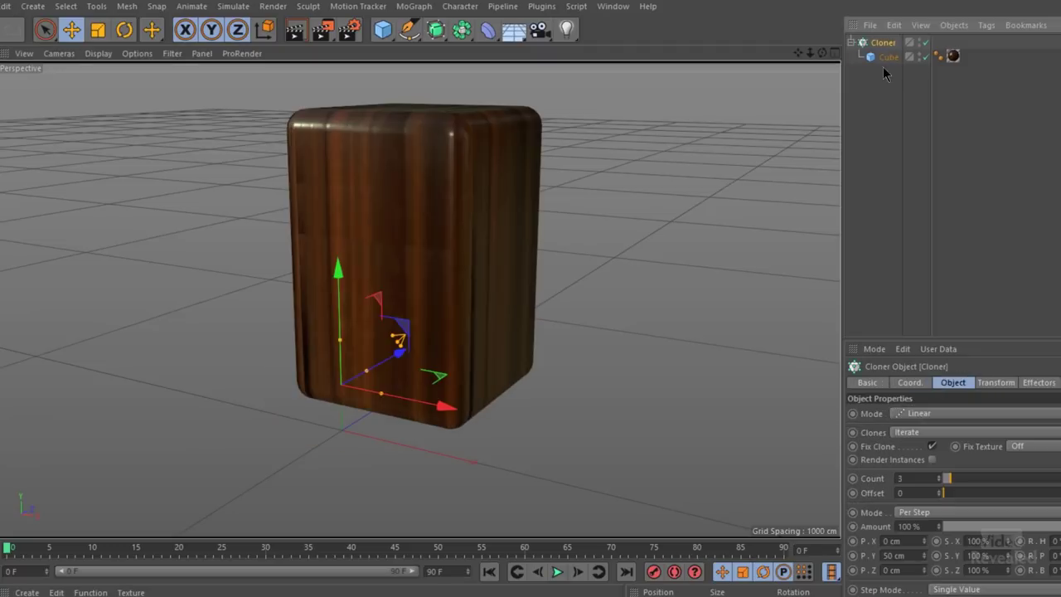
# Set the Cloner's Y spacing to 0, spread clones along Z, and raise the count to 19
pyautogui.click(916, 555)
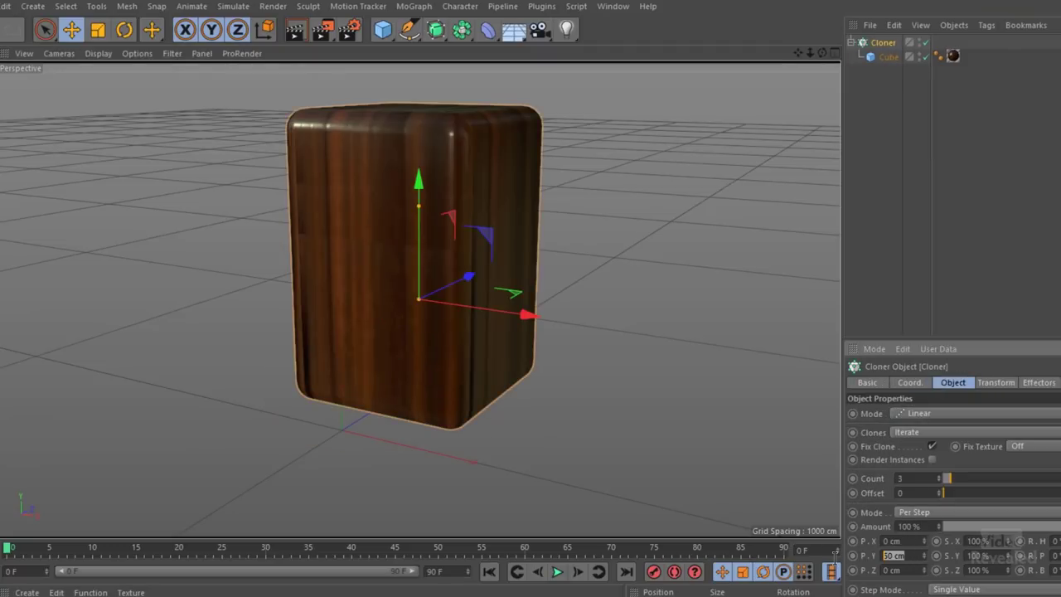
pyautogui.write('0')
pyautogui.press('Return')
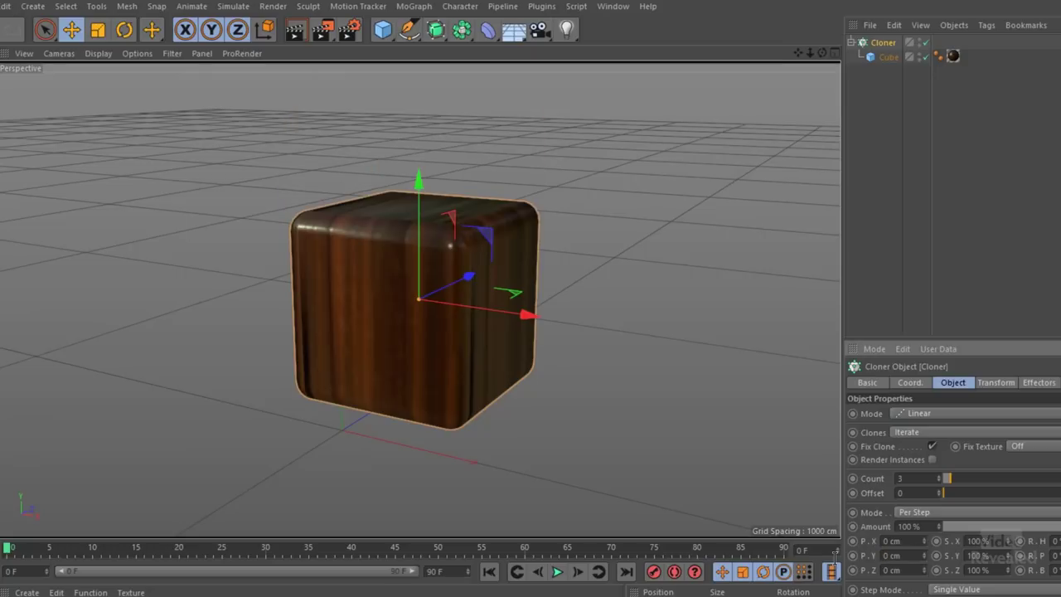
pyautogui.moveTo(925, 570); pyautogui.dragTo(926, 592)
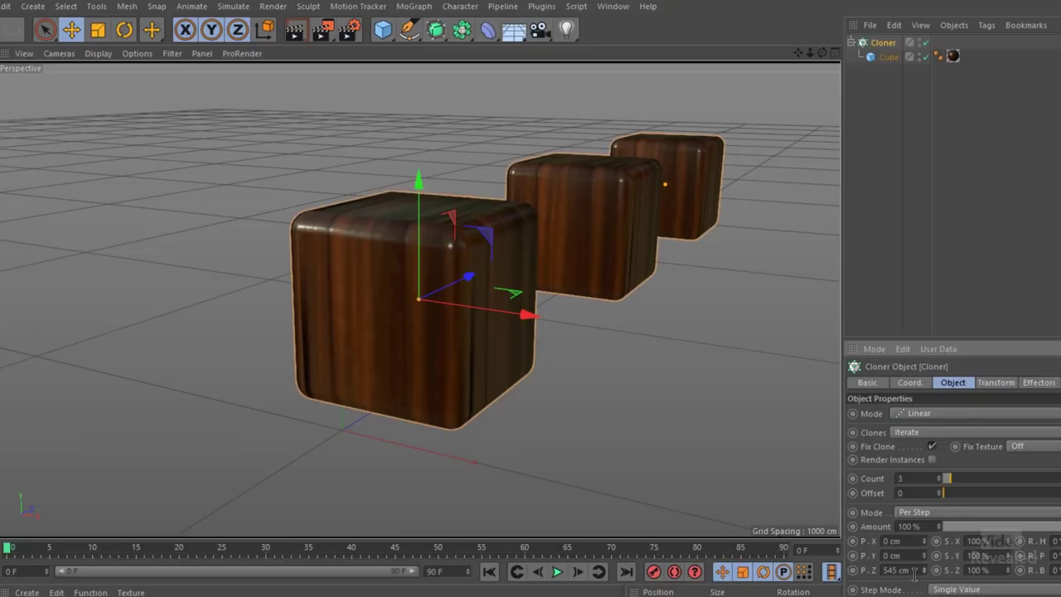
pyautogui.moveTo(957, 485); pyautogui.dragTo(991, 483)
pyautogui.keyDown('alt'); pyautogui.moveTo(672, 298); pyautogui.dragTo(727, 198); pyautogui.keyUp('alt')
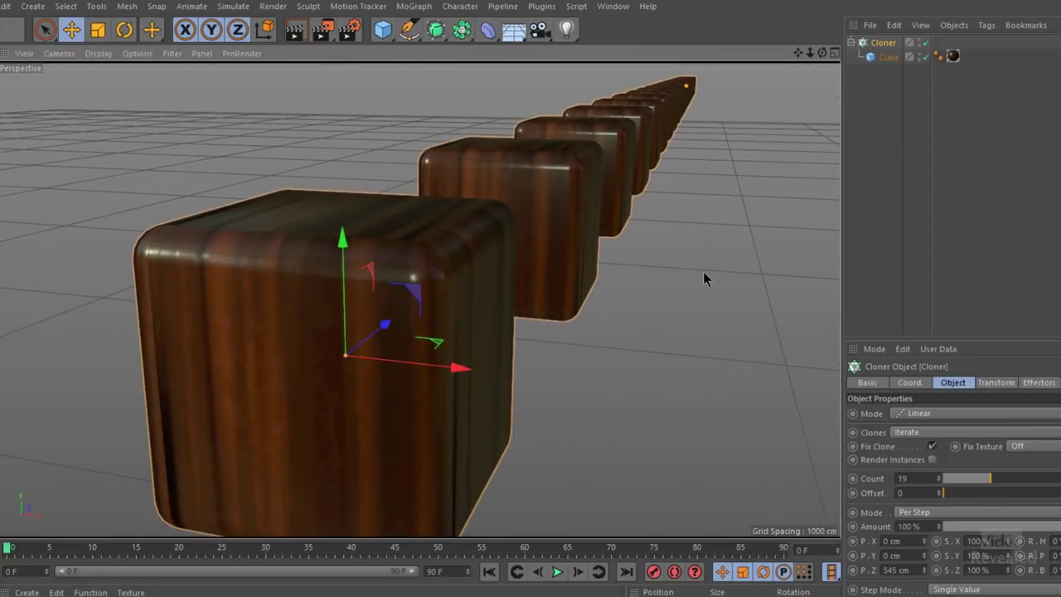
# Set the cube's fillet radius to 18 cm and orbit around the row of clones
pyautogui.click(887, 58)
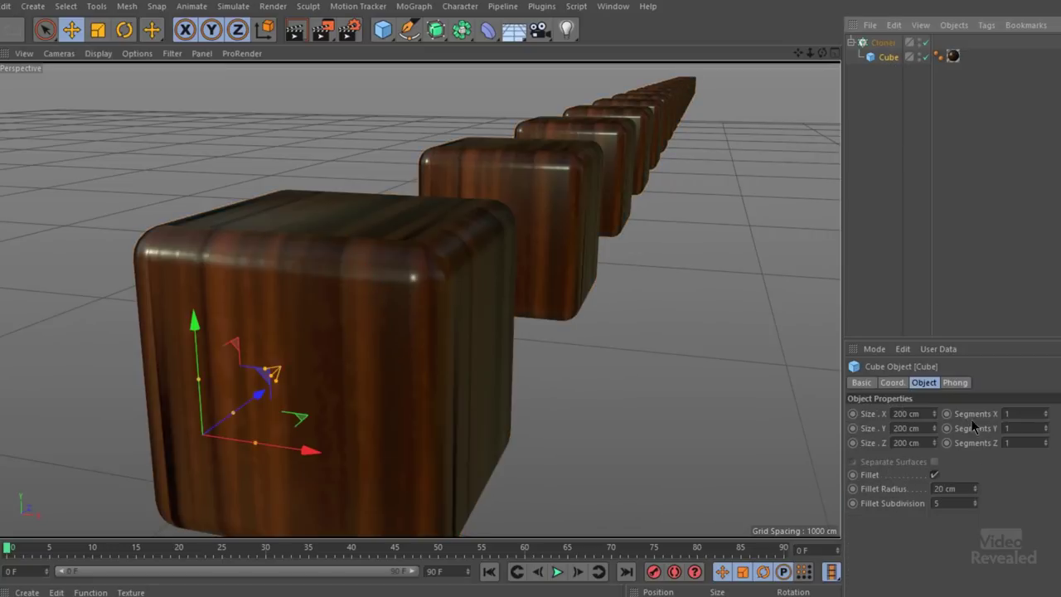
pyautogui.moveTo(974, 488)
pyautogui.mouseDown()
pyautogui.moveTo(945, 489)
pyautogui.moveTo(994, 488)
pyautogui.moveTo(953, 488)
pyautogui.moveTo(974, 489)
pyautogui.mouseUp()
pyautogui.keyDown('alt'); pyautogui.moveTo(561, 329); pyautogui.dragTo(393, 385, button='right'); pyautogui.keyUp('alt')
pyautogui.keyDown('alt'); pyautogui.moveTo(393, 385); pyautogui.dragTo(452, 315); pyautogui.keyUp('alt')
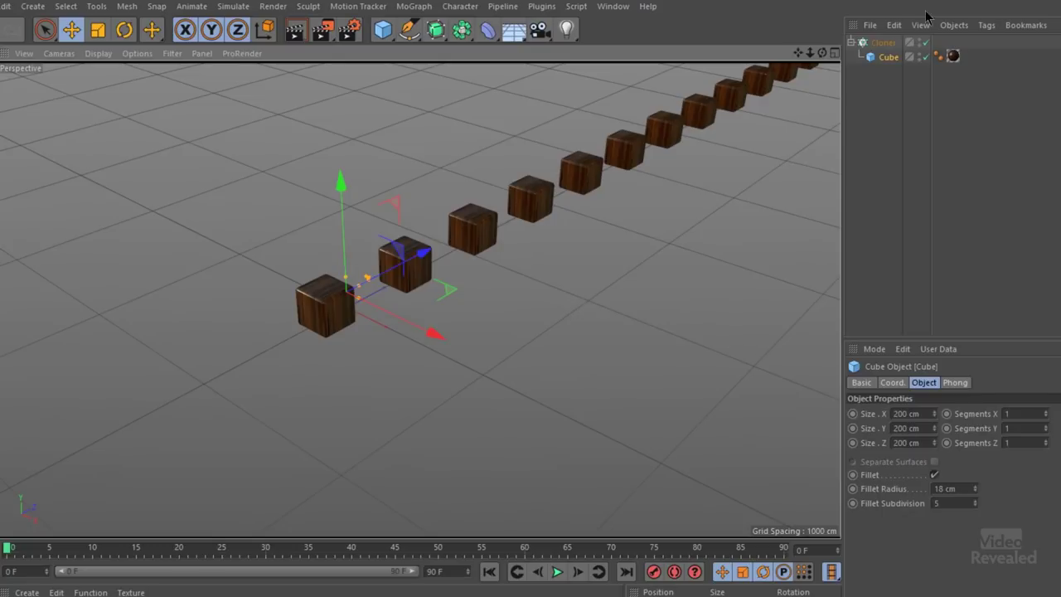
# Arrange the Cloner's cubes in a Radial ring on the XZ plane with a wider radius
pyautogui.click(885, 41)
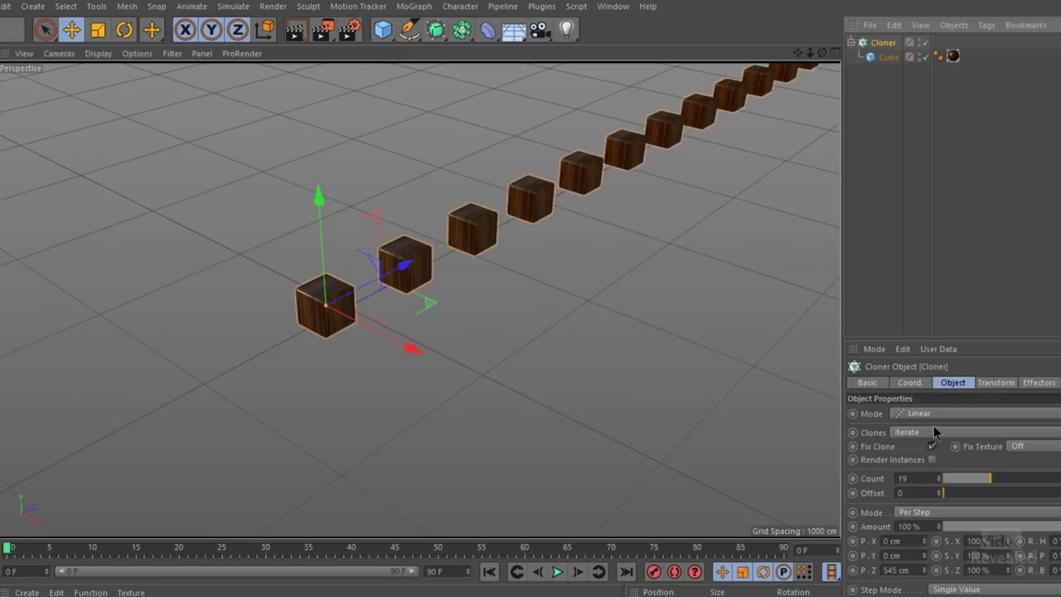
pyautogui.click(920, 412)
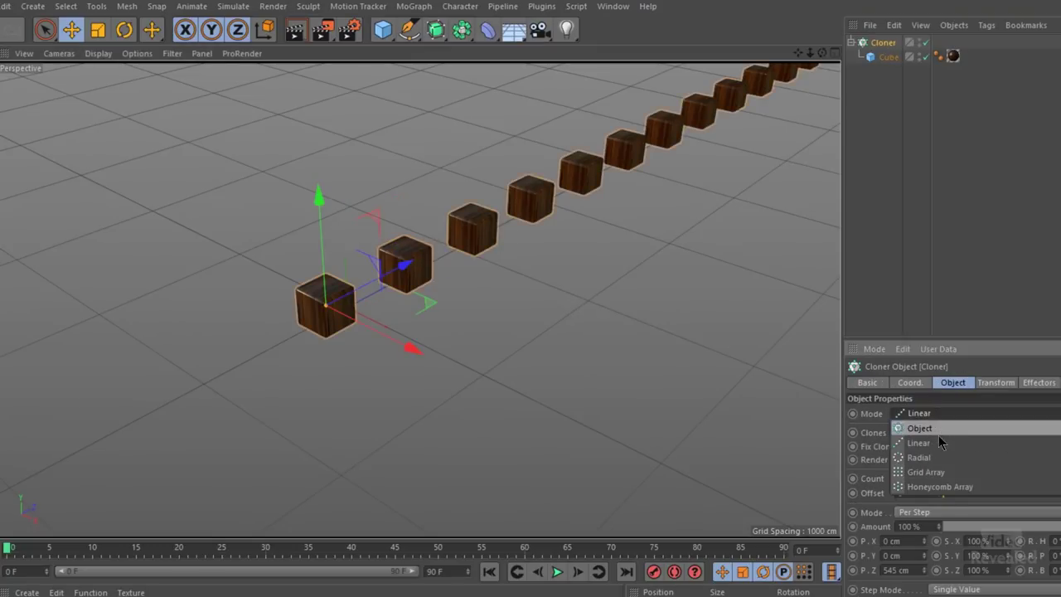
pyautogui.click(941, 458)
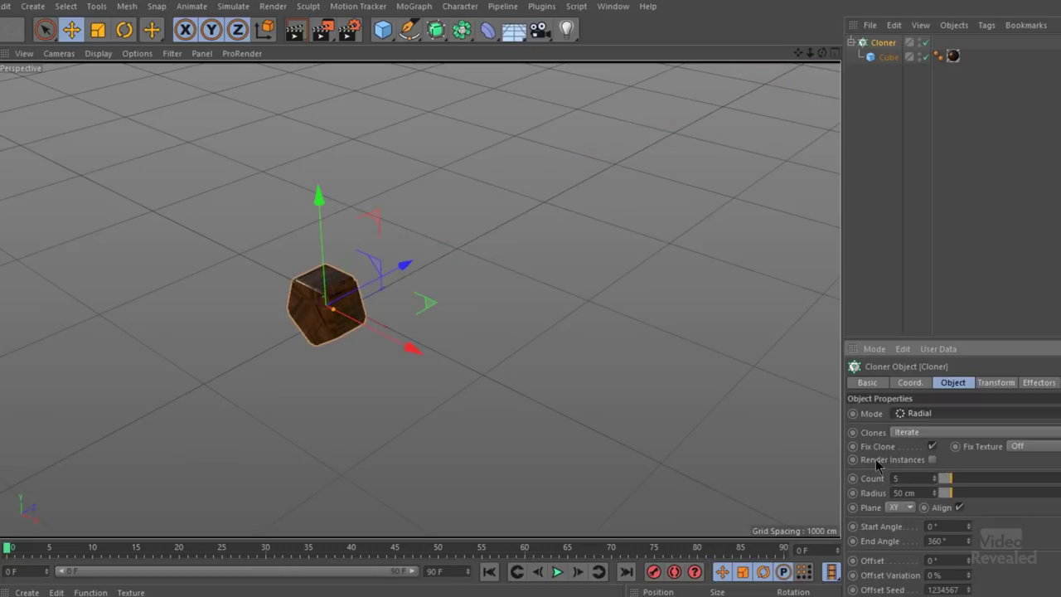
pyautogui.click(909, 508)
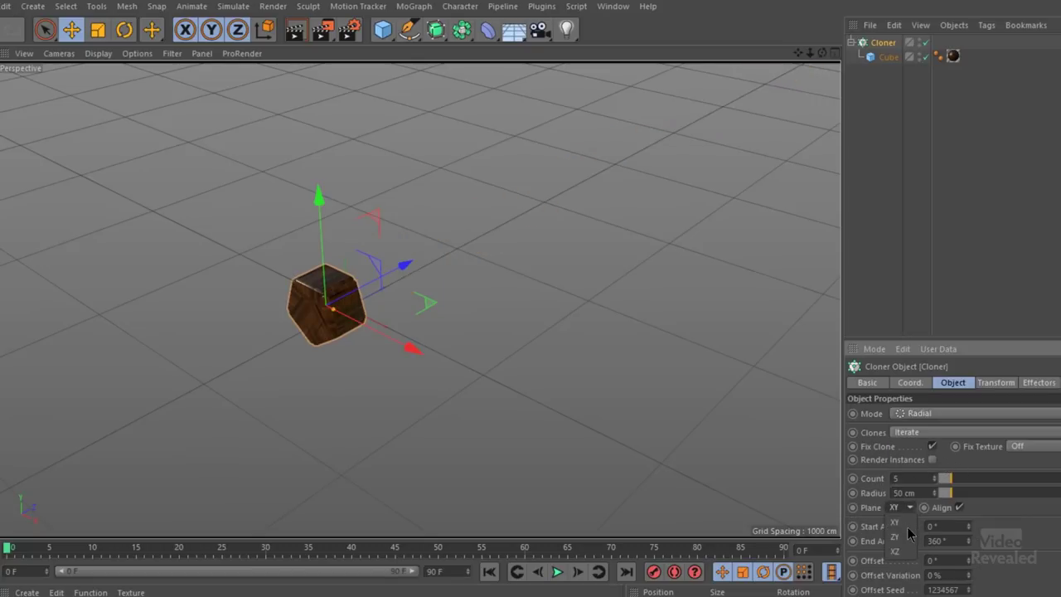
pyautogui.click(895, 551)
pyautogui.moveTo(946, 492); pyautogui.dragTo(987, 477)
pyautogui.keyDown('alt'); pyautogui.moveTo(113, 289); pyautogui.dragTo(351, 320, button='right'); pyautogui.keyUp('alt')
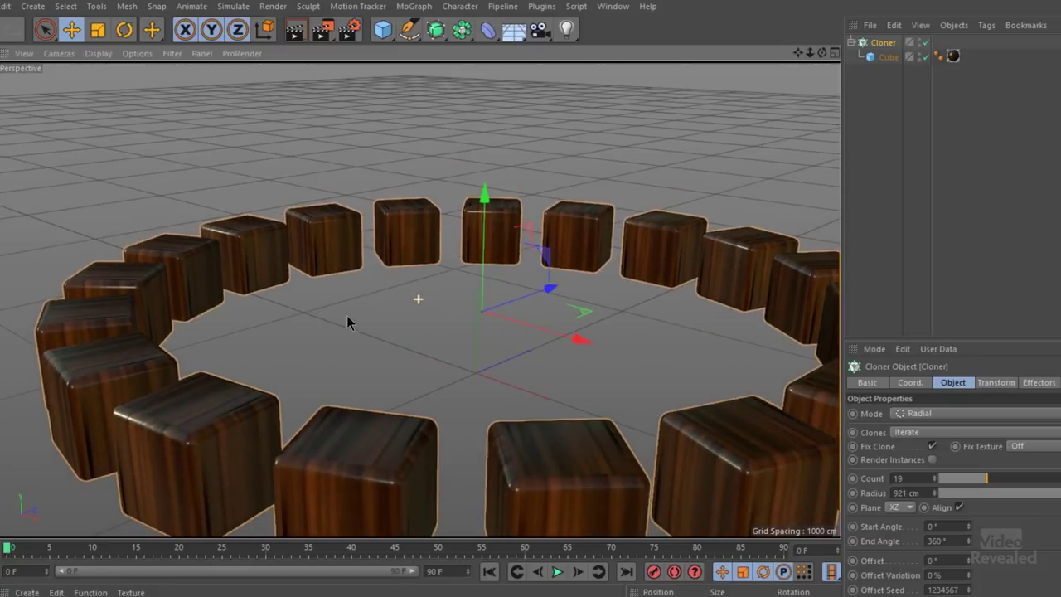
# Raise the cube's Fillet Radius to 25 cm, browse the wood presets, then close the project
pyautogui.click(888, 57)
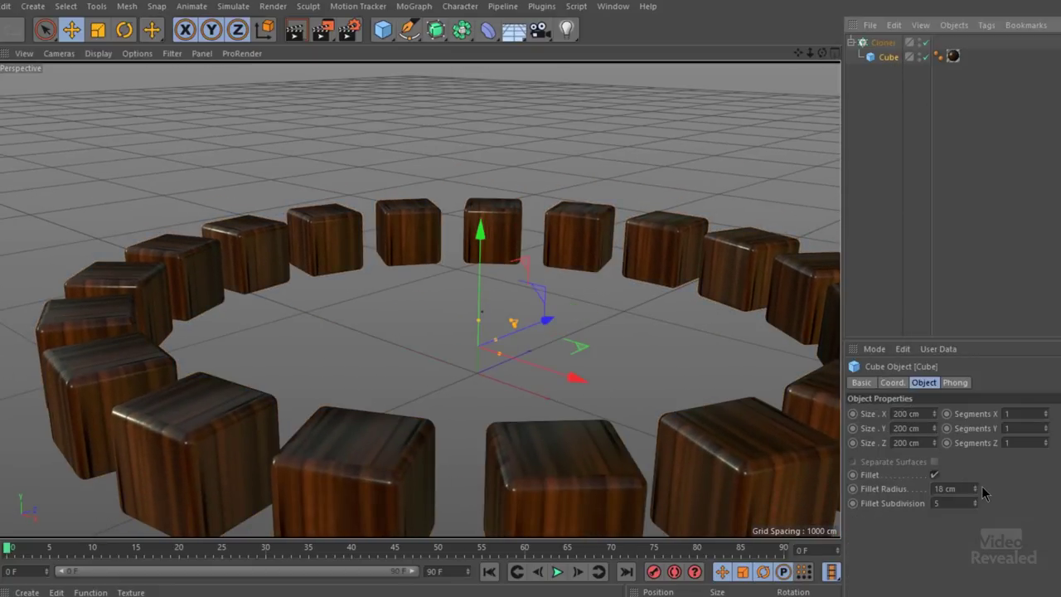
pyautogui.moveTo(976, 492); pyautogui.dragTo(1026, 312)
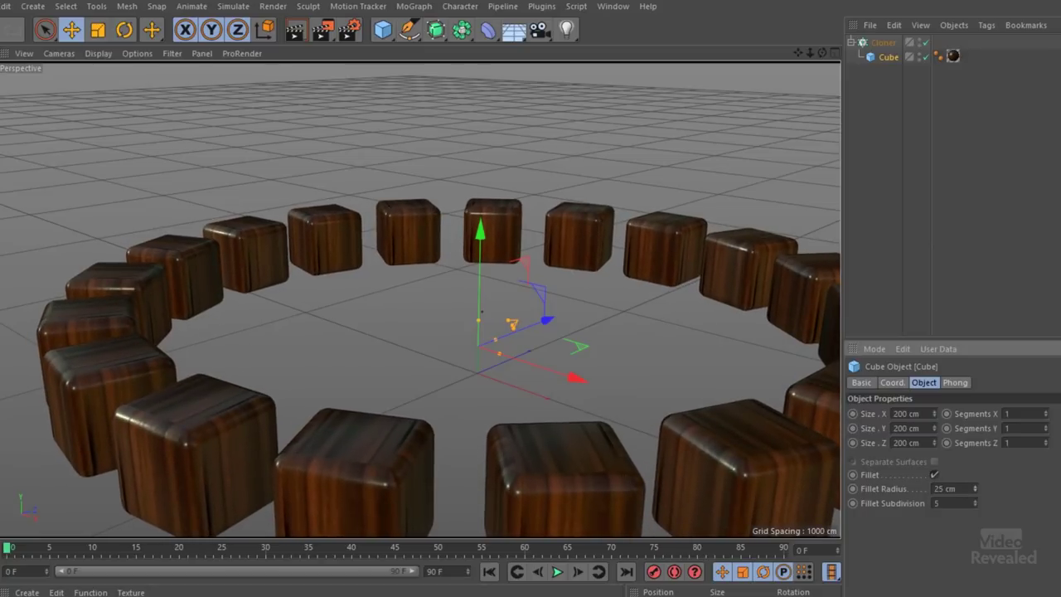
pyautogui.hotkey('shift', 'F8')
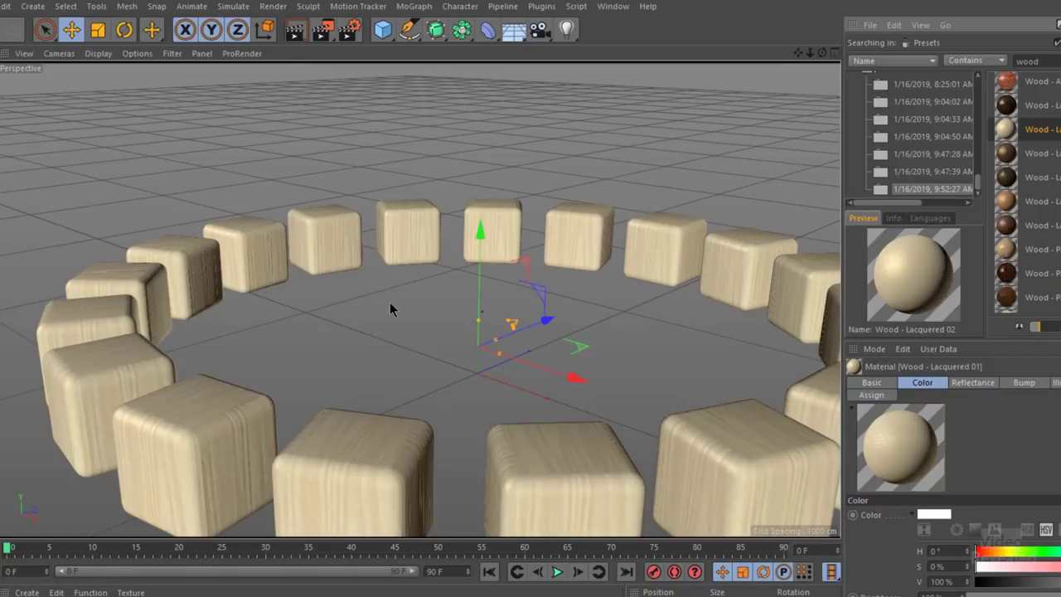
pyautogui.hotkey('ctrl', 'F4')
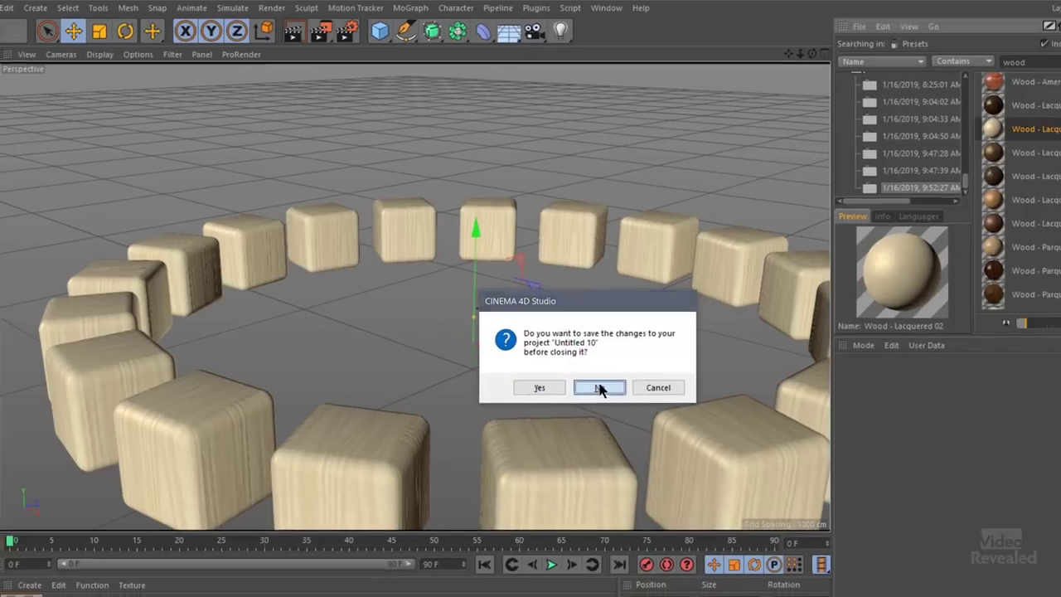
# Start a fresh project unsaved, pick the Pen spline tool and frame the Front view in four-view layout
pyautogui.click(604, 391)
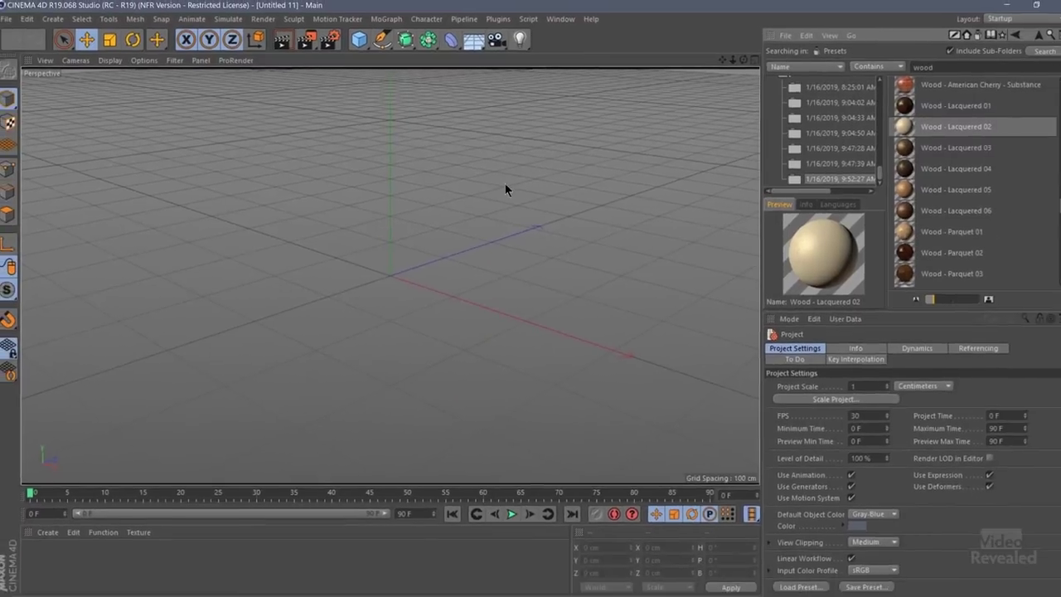
pyautogui.click(1053, 48)
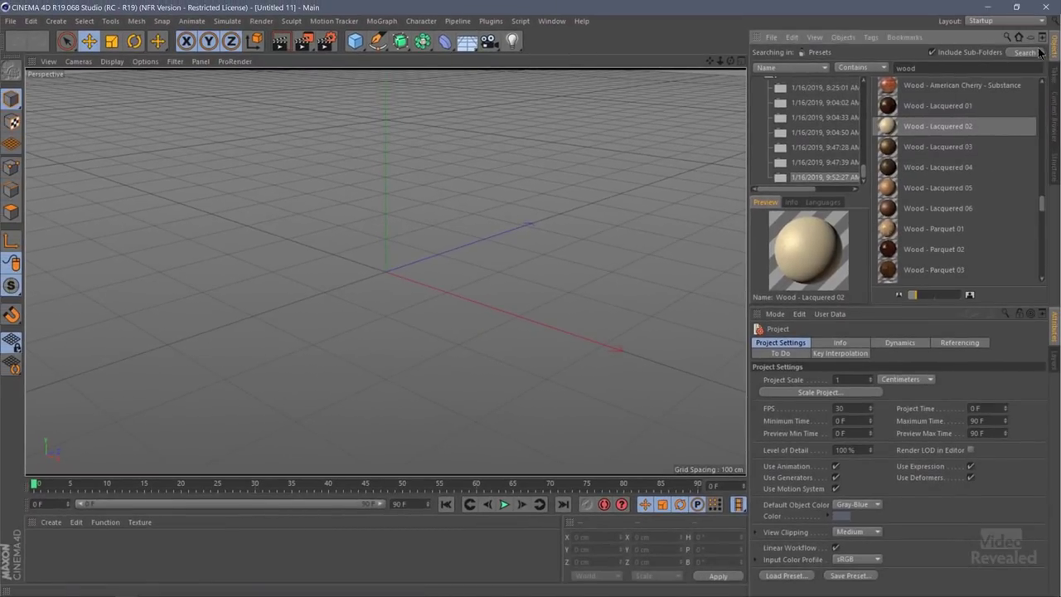
pyautogui.click(377, 40)
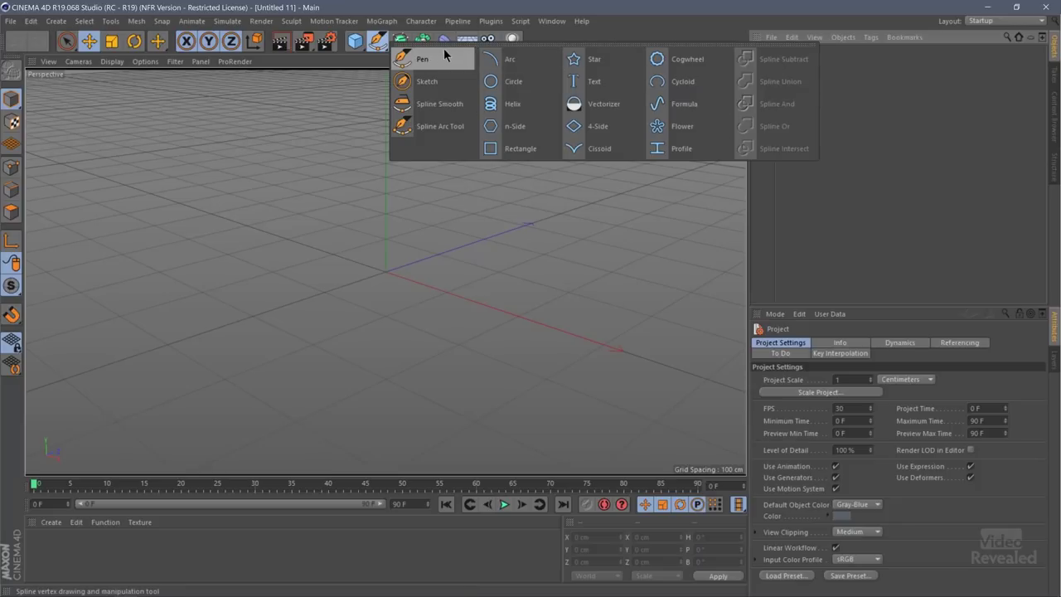
pyautogui.click(422, 58)
pyautogui.middleClick(407, 181)
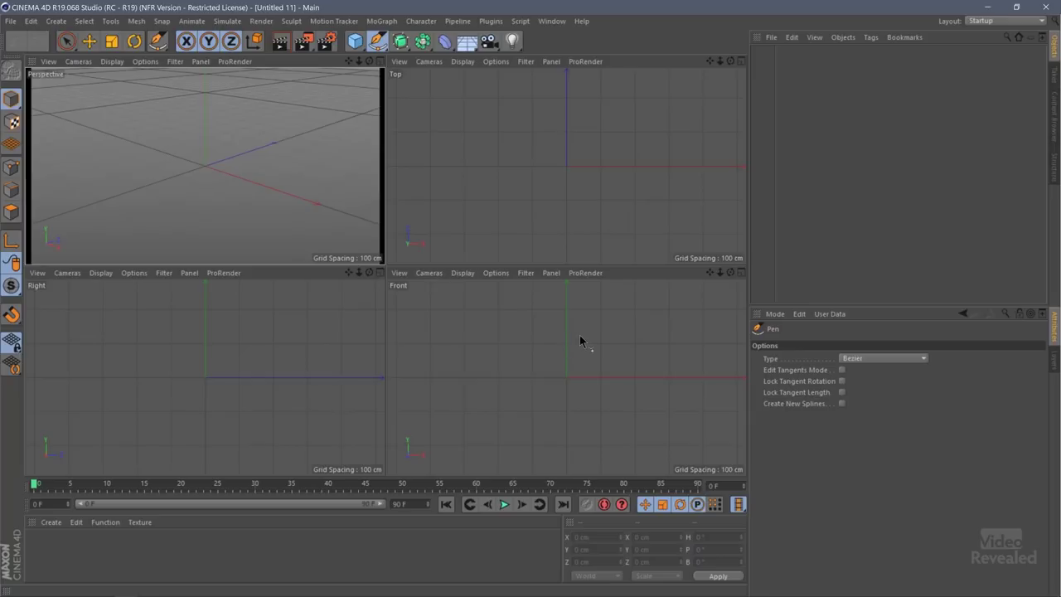
pyautogui.moveTo(605, 332); pyautogui.dragTo(569, 379, button='middle')
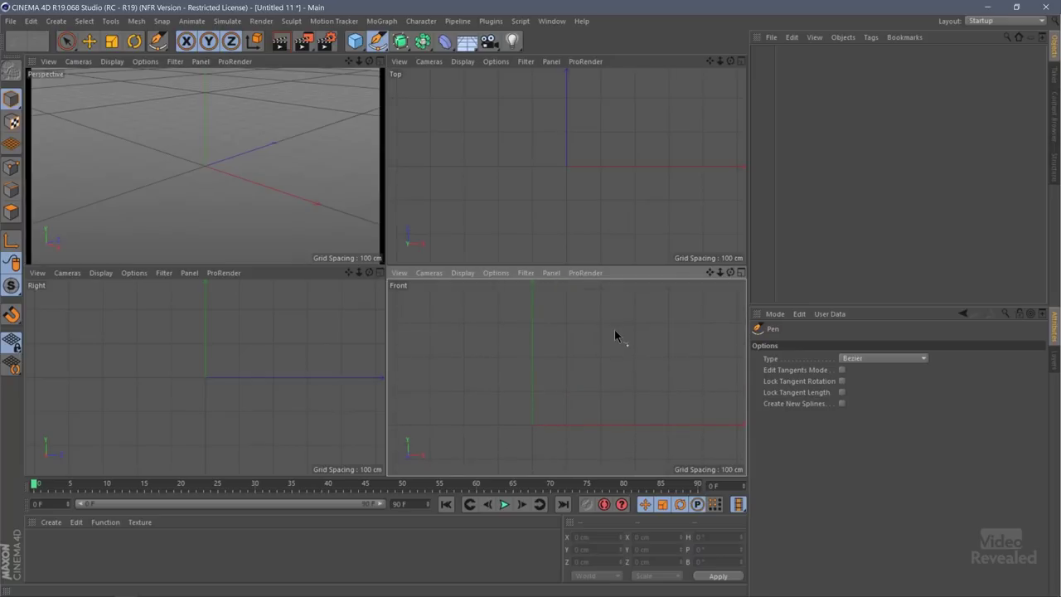
# Draw a Bezier profile of the glass's rim, stem and base in the Front view
pyautogui.click(601, 299)
pyautogui.moveTo(537, 338); pyautogui.dragTo(539, 365)
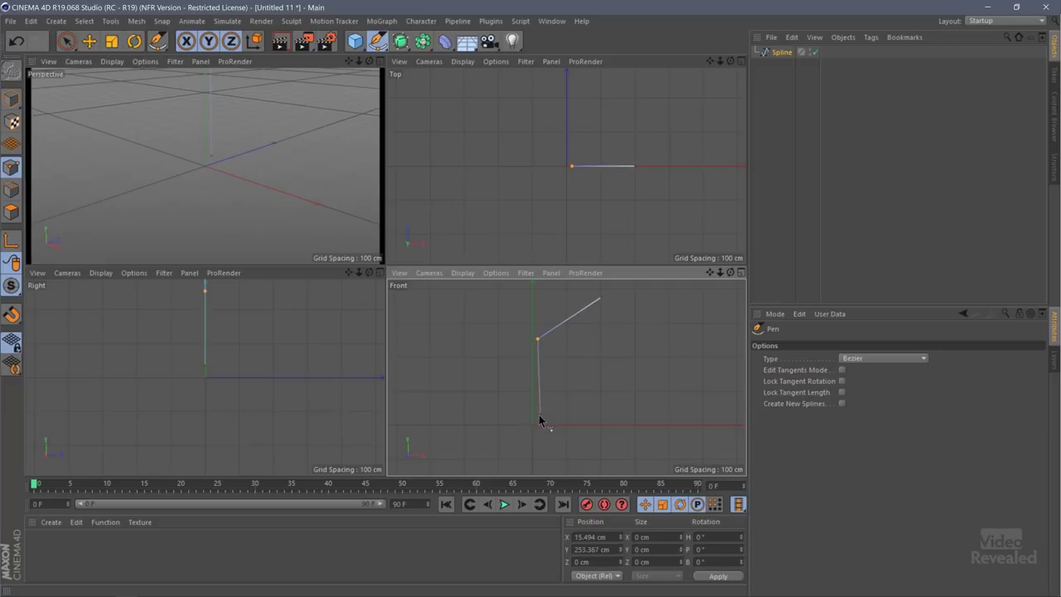
pyautogui.click(537, 416)
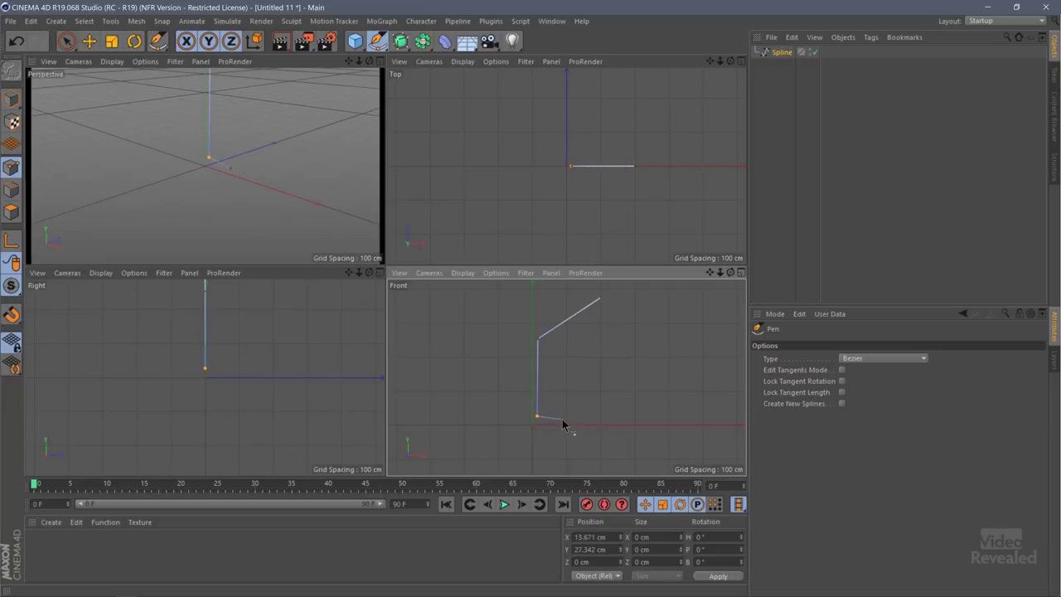
pyautogui.click(601, 424)
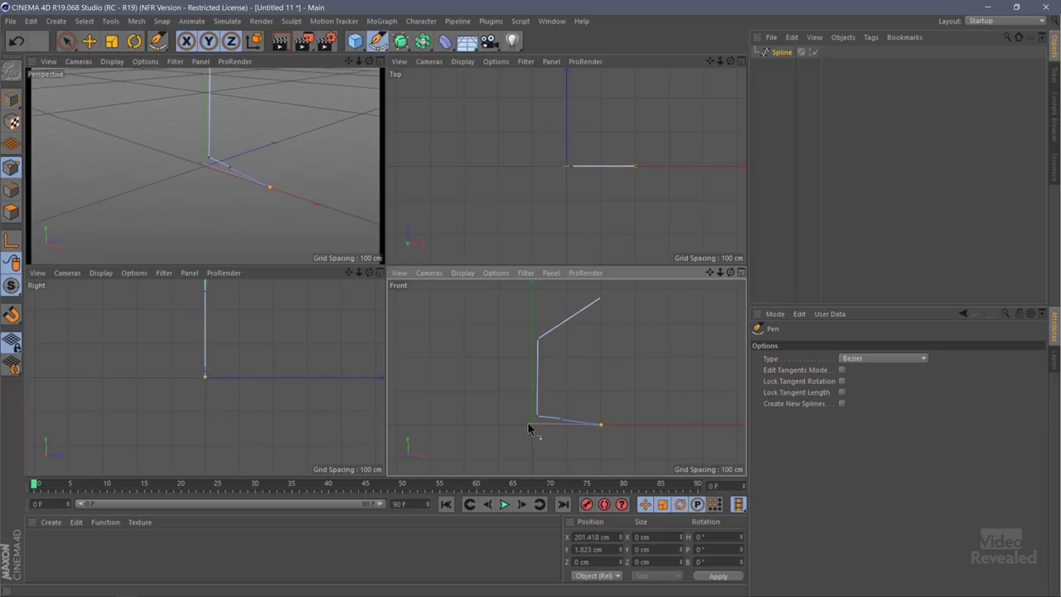
pyautogui.moveTo(531, 423); pyautogui.dragTo(532, 328)
pyautogui.press('Escape')
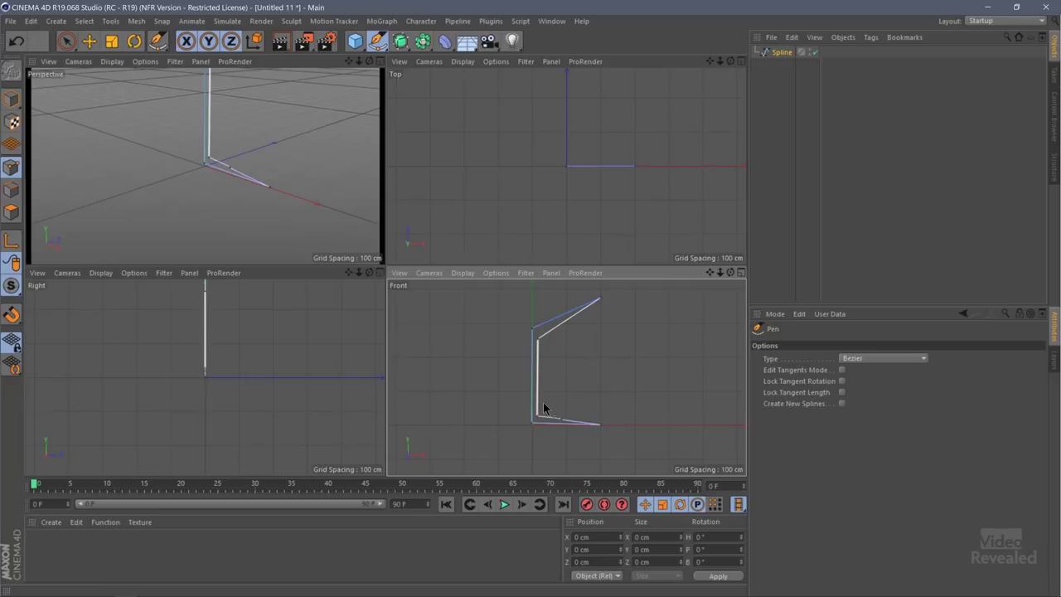
pyautogui.click(402, 43)
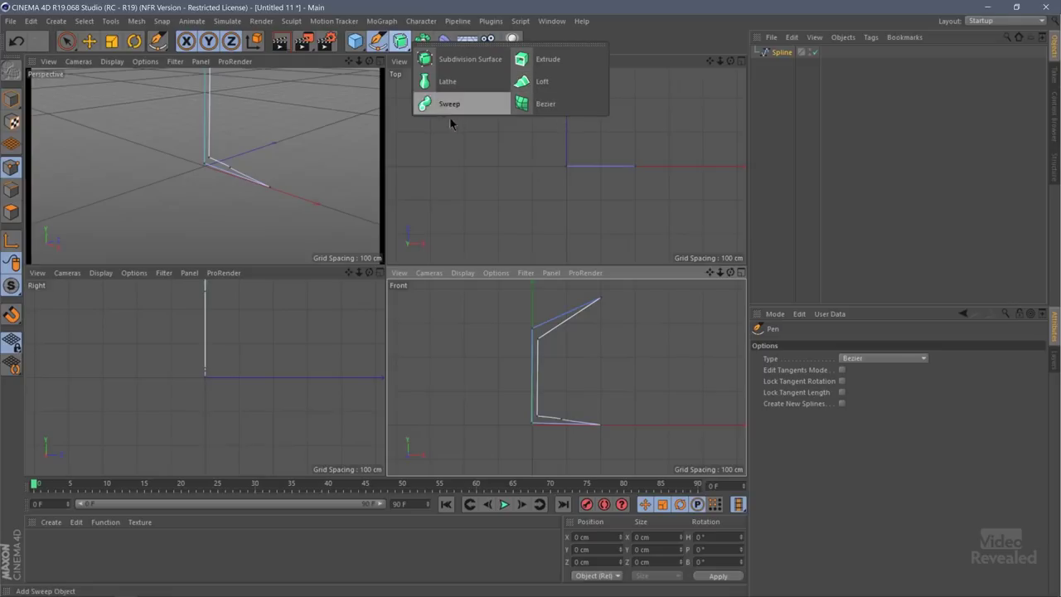
# Add a Lathe at position 0, 0 and place the Spline inside it
pyautogui.click(469, 83)
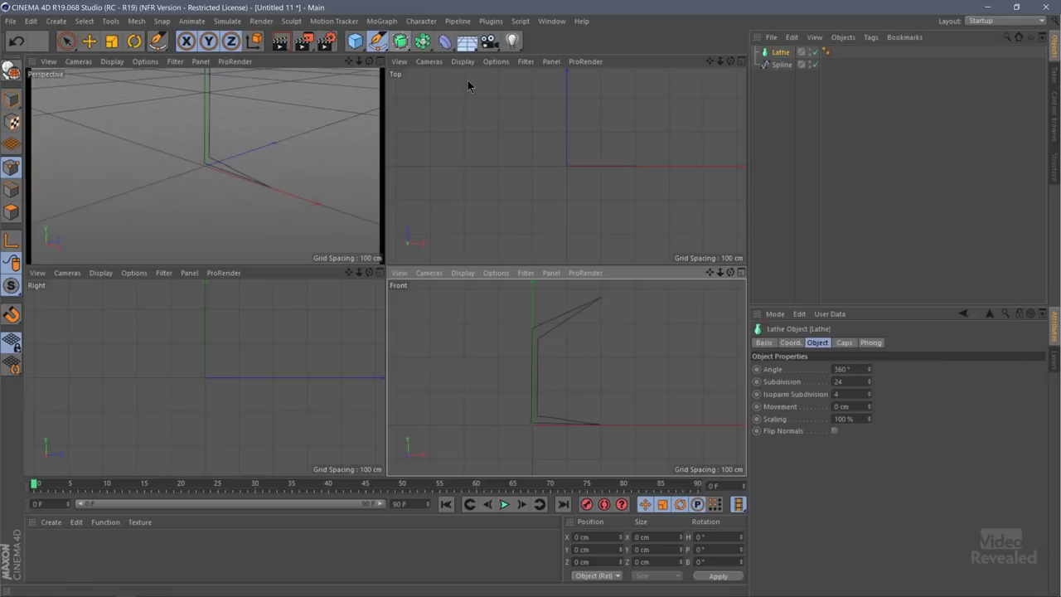
pyautogui.click(792, 342)
pyautogui.moveTo(812, 368); pyautogui.dragTo(748, 370)
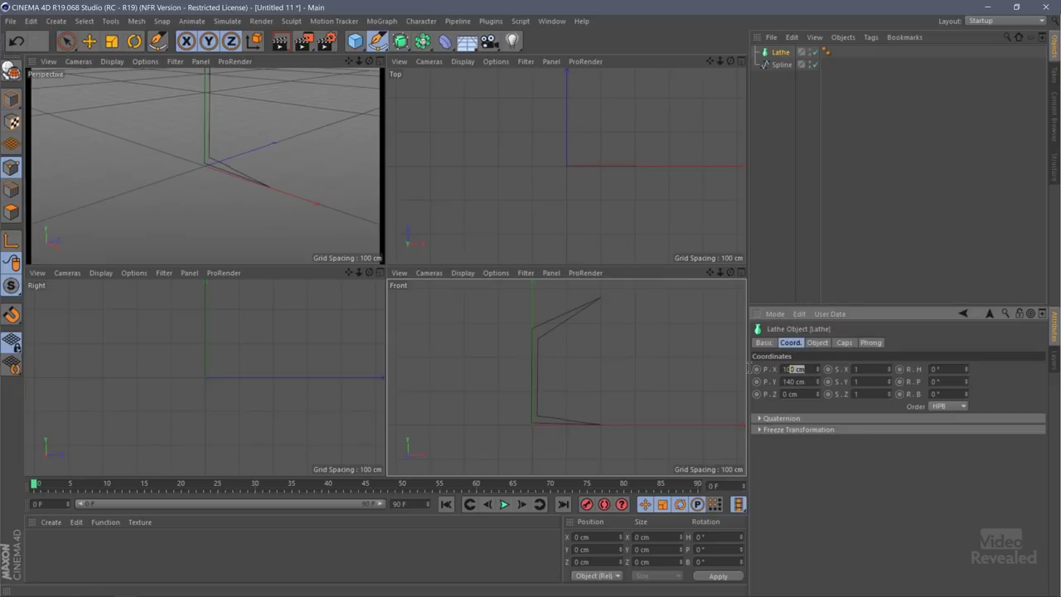
pyautogui.write('0')
pyautogui.press('Tab')
pyautogui.write('0')
pyautogui.press('Tab')
pyautogui.moveTo(783, 66); pyautogui.dragTo(781, 55)
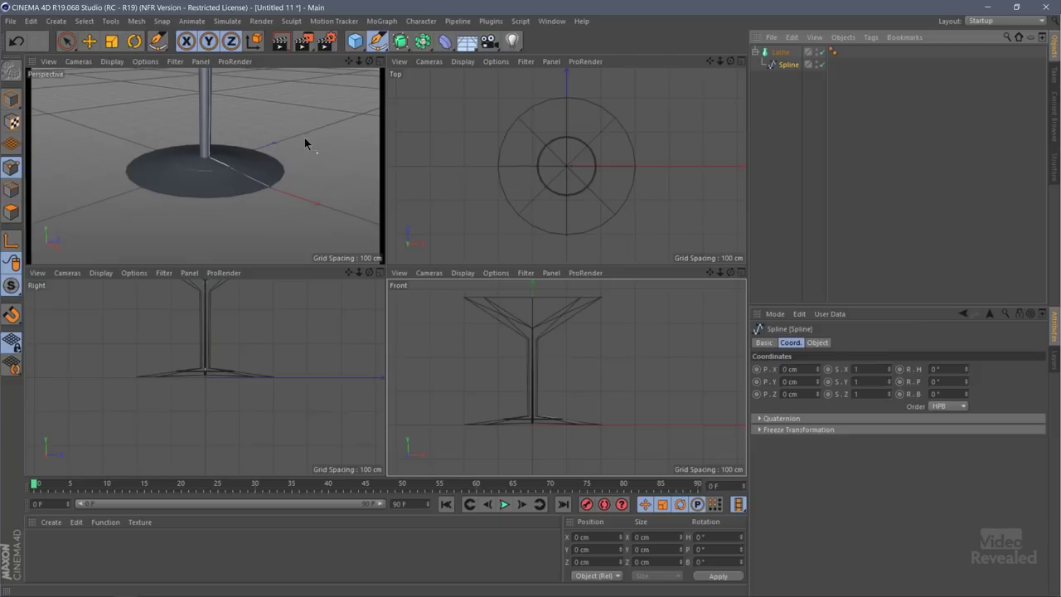
# Move the profile's rim point to reshape the goblet's bowl
pyautogui.scroll(-3, 307, 132)
pyautogui.keyDown('alt'); pyautogui.moveTo(292, 141); pyautogui.dragTo(291, 192); pyautogui.keyUp('alt')
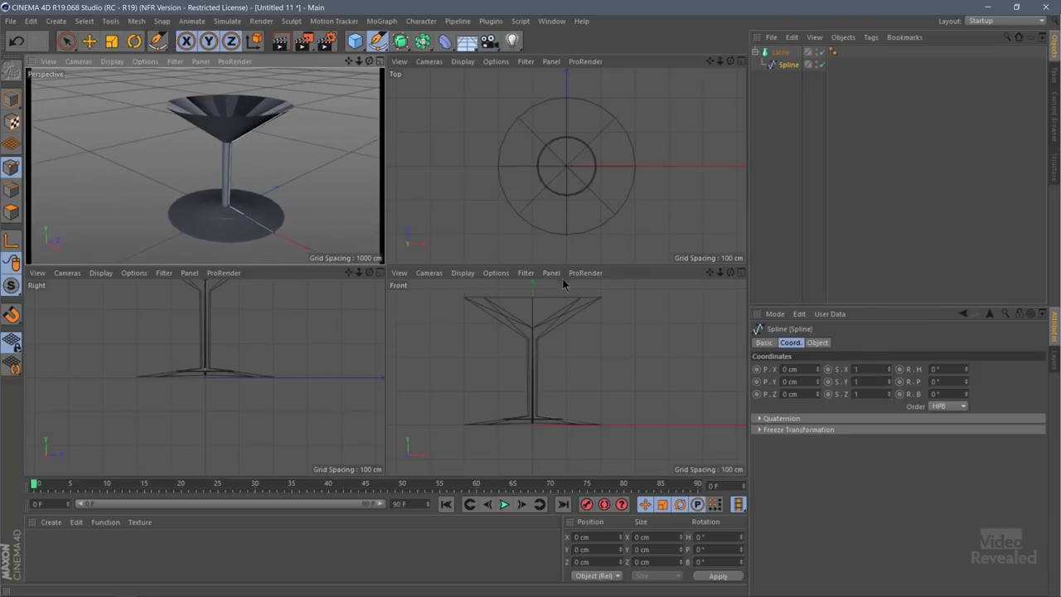
pyautogui.click(582, 313)
pyautogui.click(601, 299)
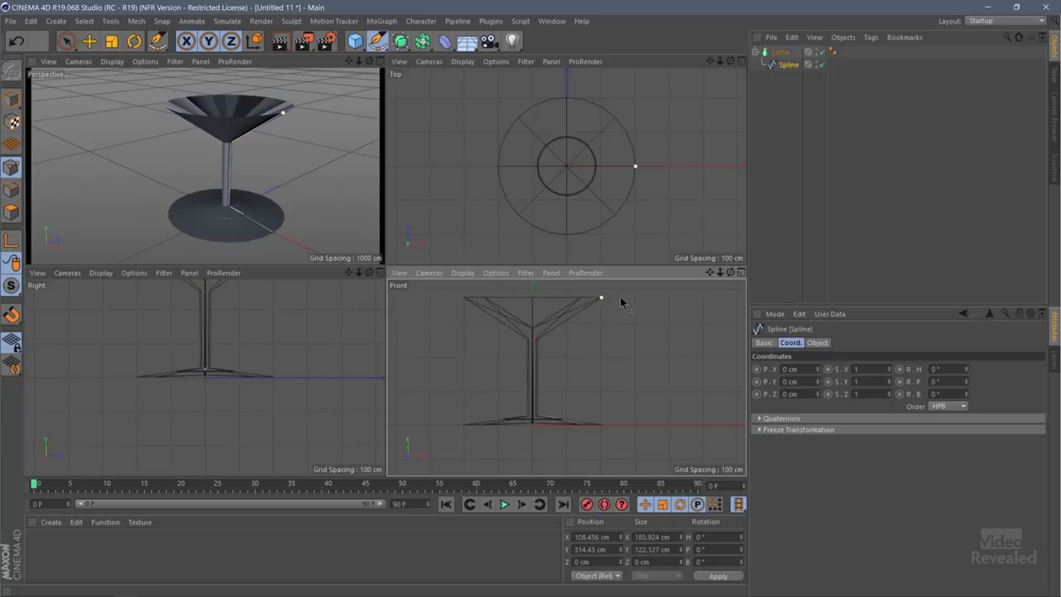
pyautogui.moveTo(621, 302)
pyautogui.mouseDown()
pyautogui.moveTo(639, 308)
pyautogui.moveTo(639, 351)
pyautogui.moveTo(608, 298)
pyautogui.moveTo(564, 310)
pyautogui.moveTo(611, 303)
pyautogui.mouseUp()
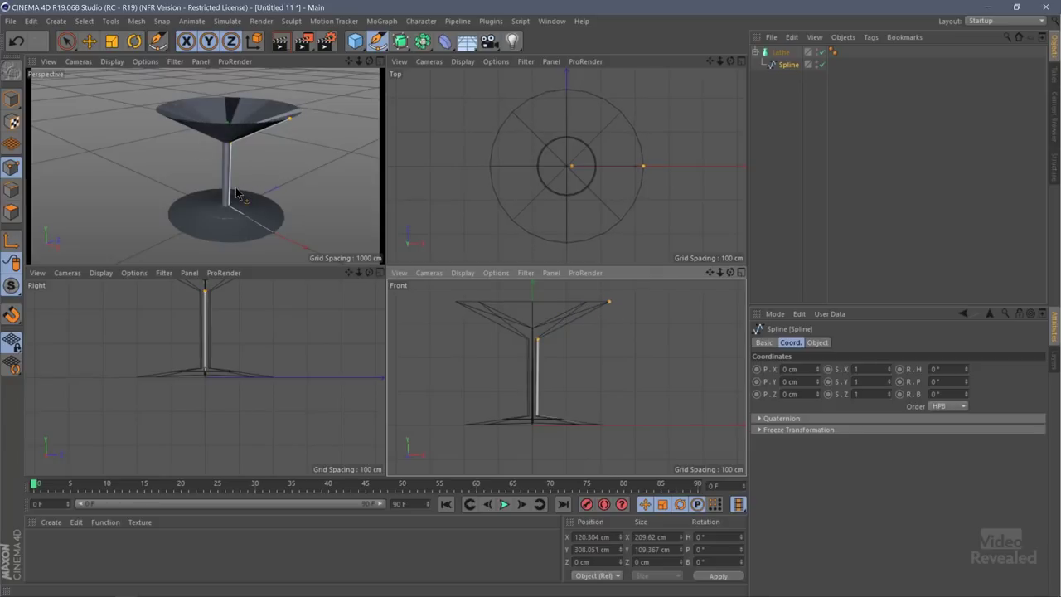
# Nest the Lathe under a Subdivision Surface and raise editor subdivision to 5
pyautogui.click(402, 41)
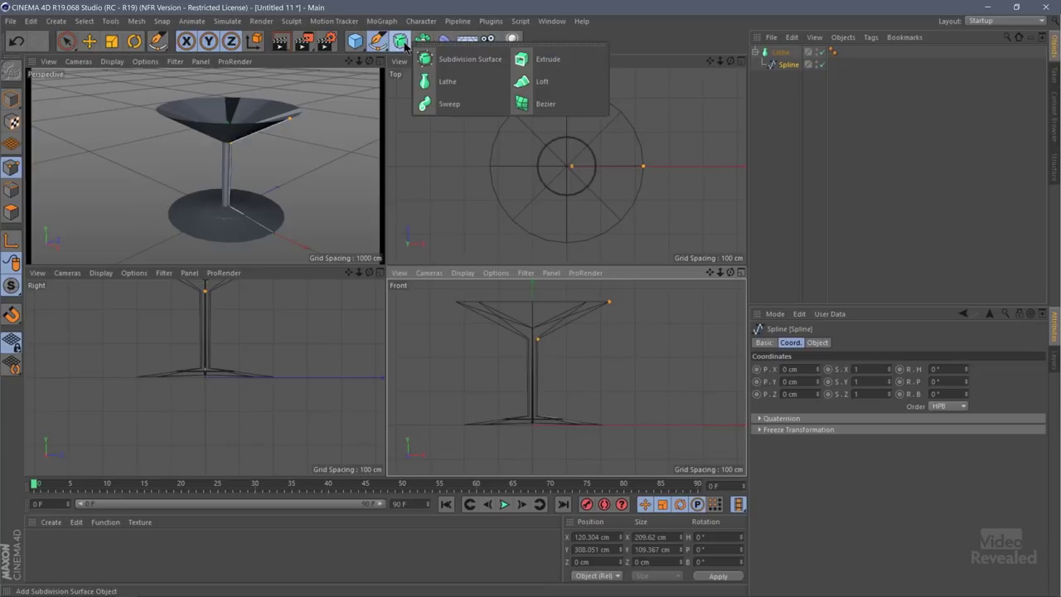
pyautogui.click(459, 62)
pyautogui.moveTo(785, 72); pyautogui.dragTo(795, 58)
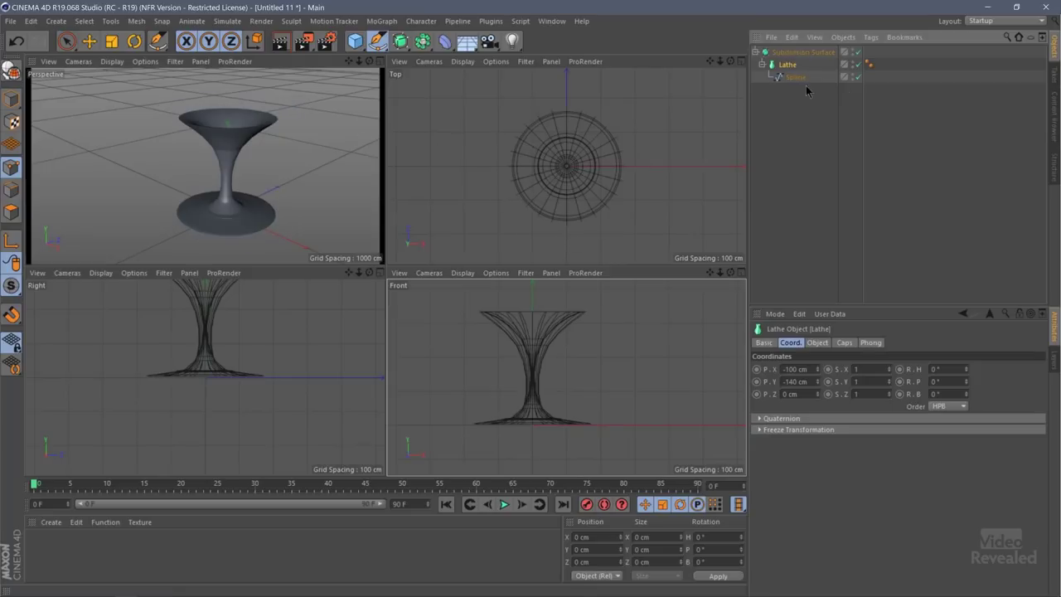
pyautogui.click(795, 53)
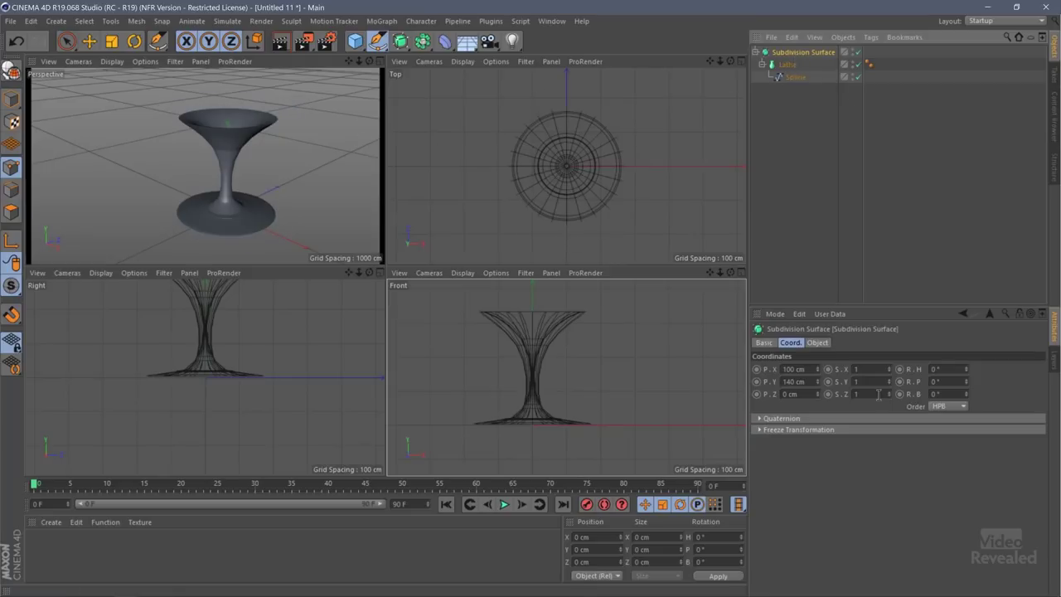
pyautogui.click(818, 342)
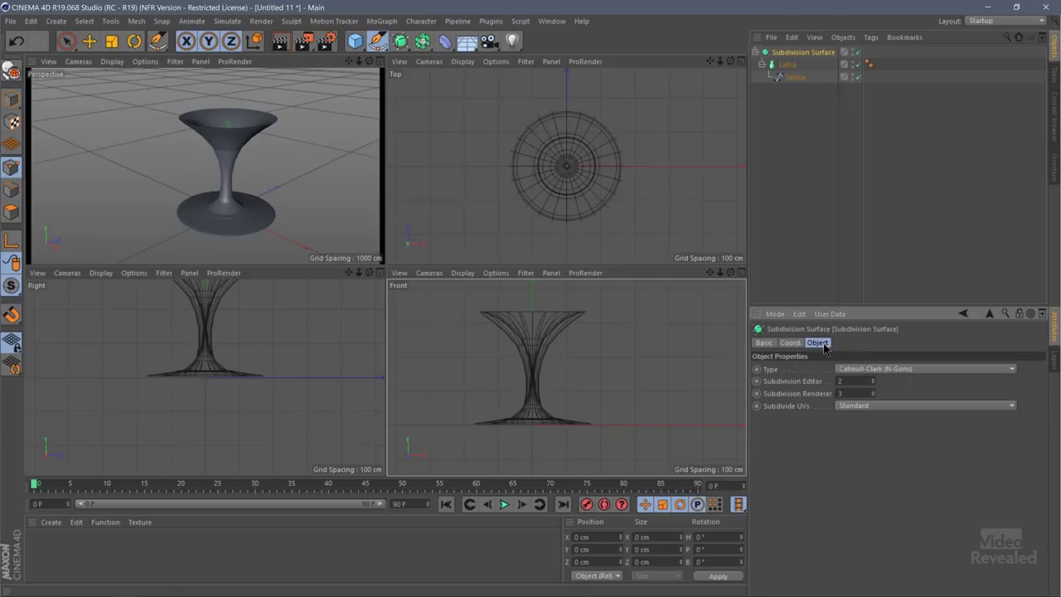
pyautogui.click(874, 379)
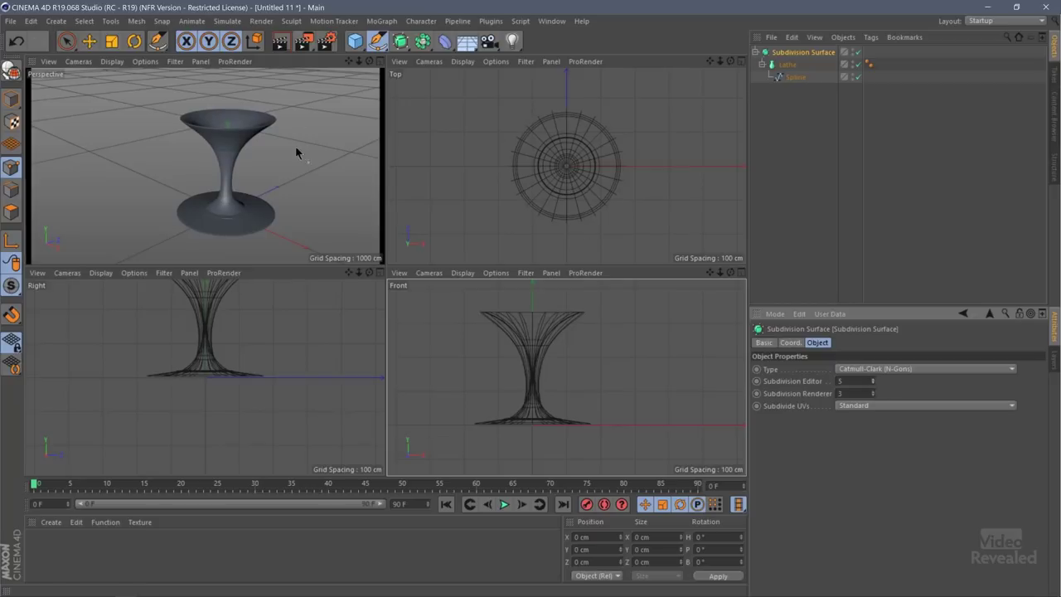
# Undo the stray extra spline added in the Front view
pyautogui.click(546, 318)
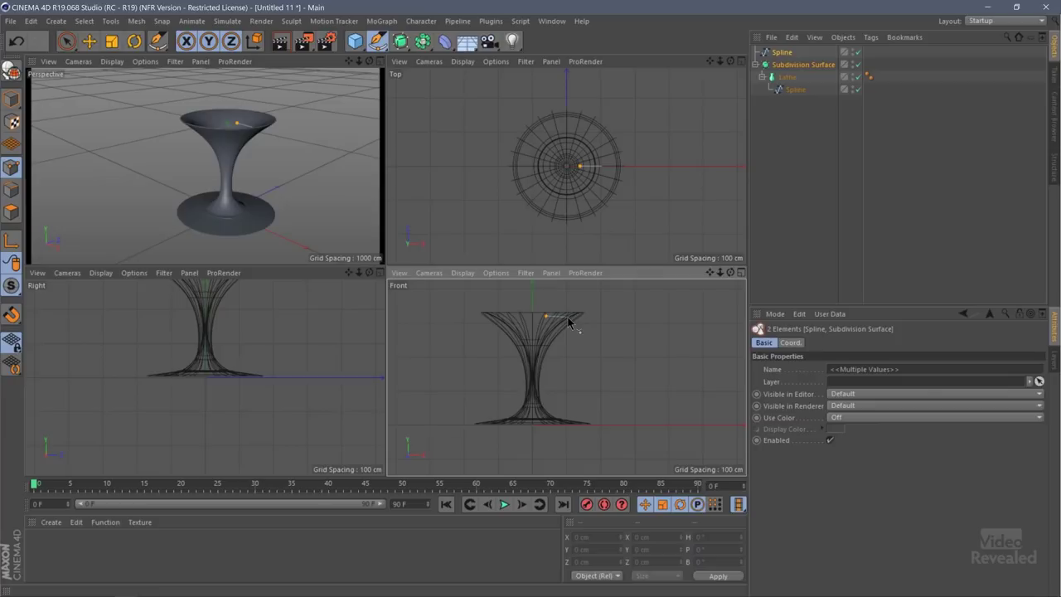
pyautogui.click(784, 52)
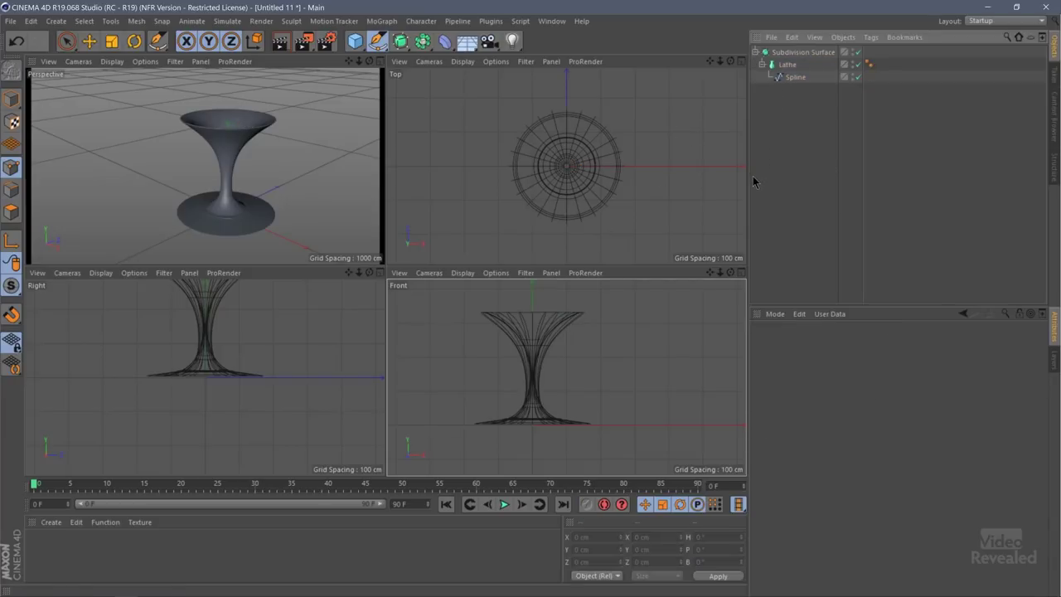
pyautogui.hotkey('ctrl', 'z')
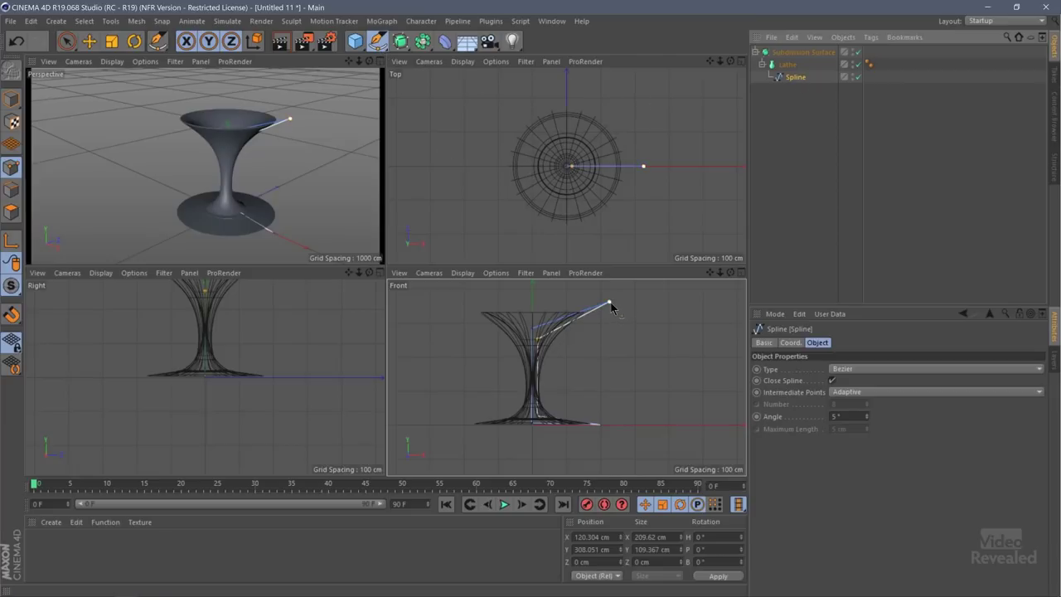
# Widen the profile's rim and base, and lower the base edge so it slopes down
pyautogui.moveTo(611, 308); pyautogui.dragTo(566, 386)
pyautogui.click(599, 424)
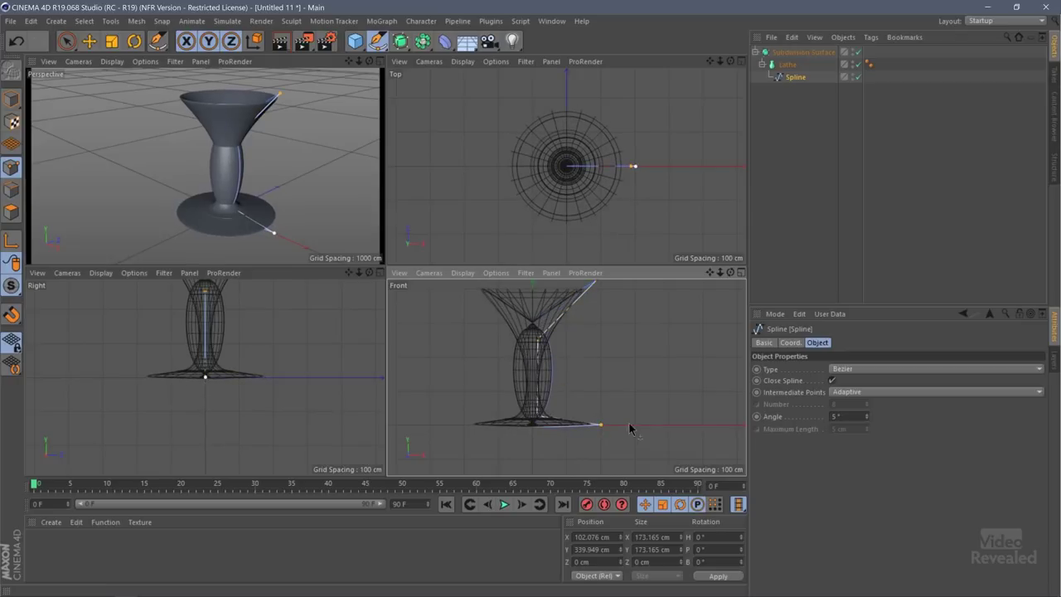
pyautogui.moveTo(649, 423); pyautogui.dragTo(647, 423)
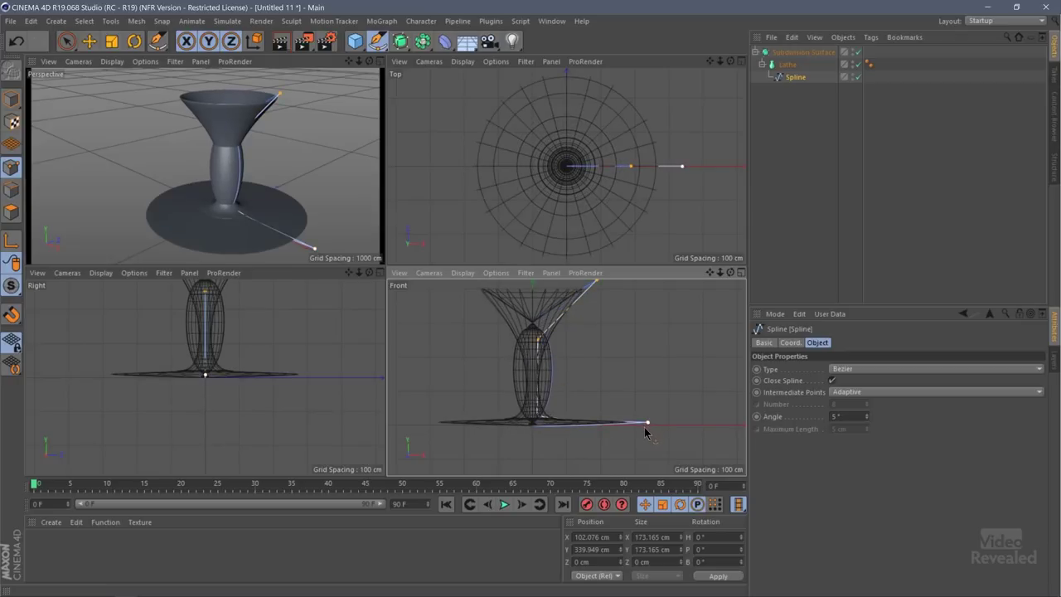
pyautogui.moveTo(646, 442); pyautogui.dragTo(640, 456)
# Maximize the Perspective view and orbit around the goblet to inspect its shape
pyautogui.middleClick(266, 137)
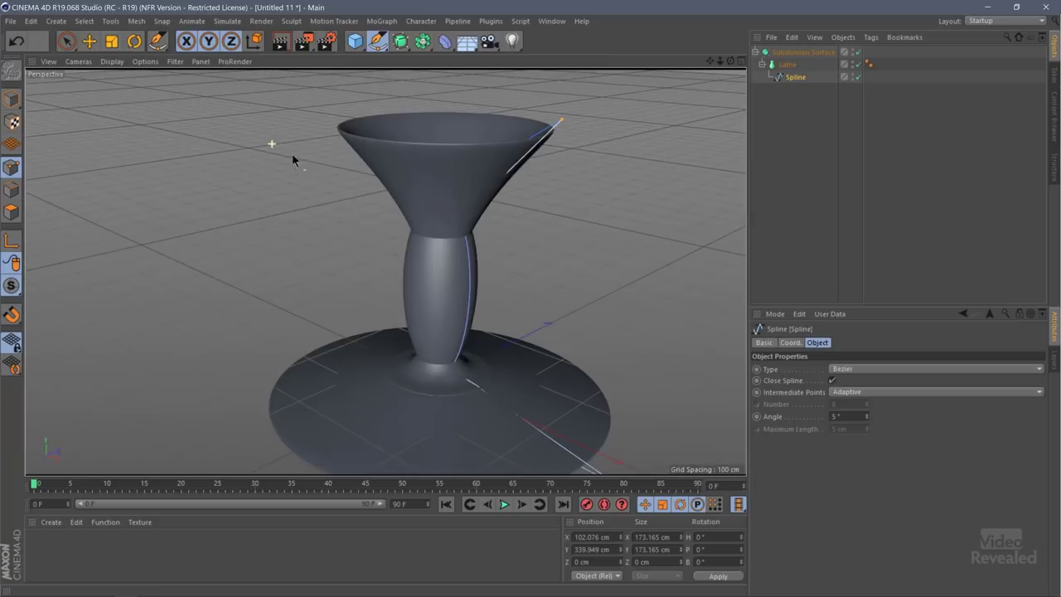
pyautogui.keyDown('alt'); pyautogui.moveTo(504, 311); pyautogui.dragTo(532, 314); pyautogui.keyUp('alt')
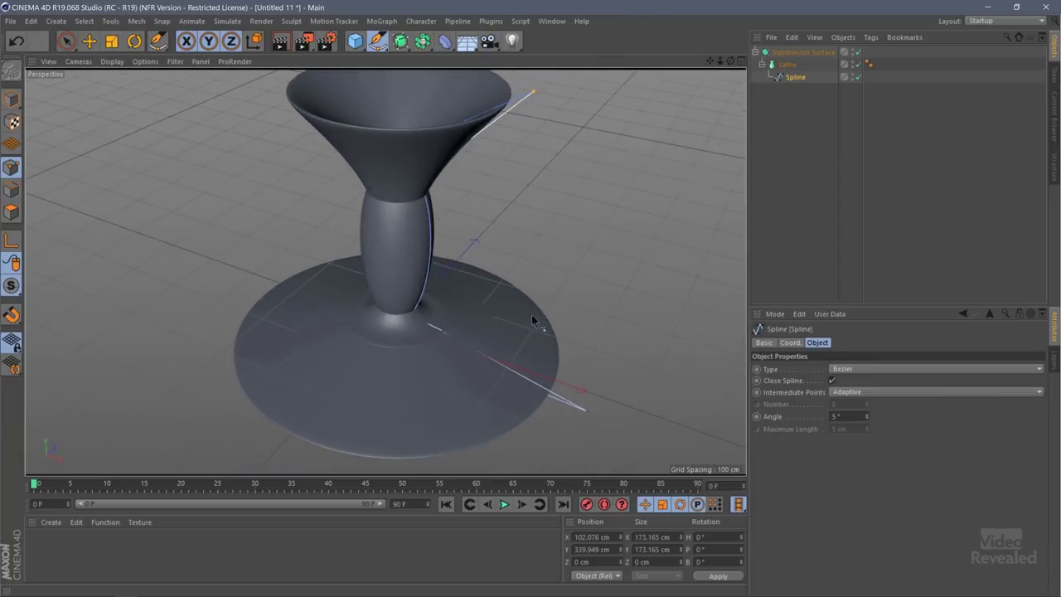
pyautogui.keyDown('alt'); pyautogui.moveTo(531, 314); pyautogui.dragTo(467, 323, button='right'); pyautogui.keyUp('alt')
pyautogui.keyDown('alt'); pyautogui.moveTo(468, 324); pyautogui.dragTo(629, 301); pyautogui.keyUp('alt')
pyautogui.scroll(5, 651, 299)
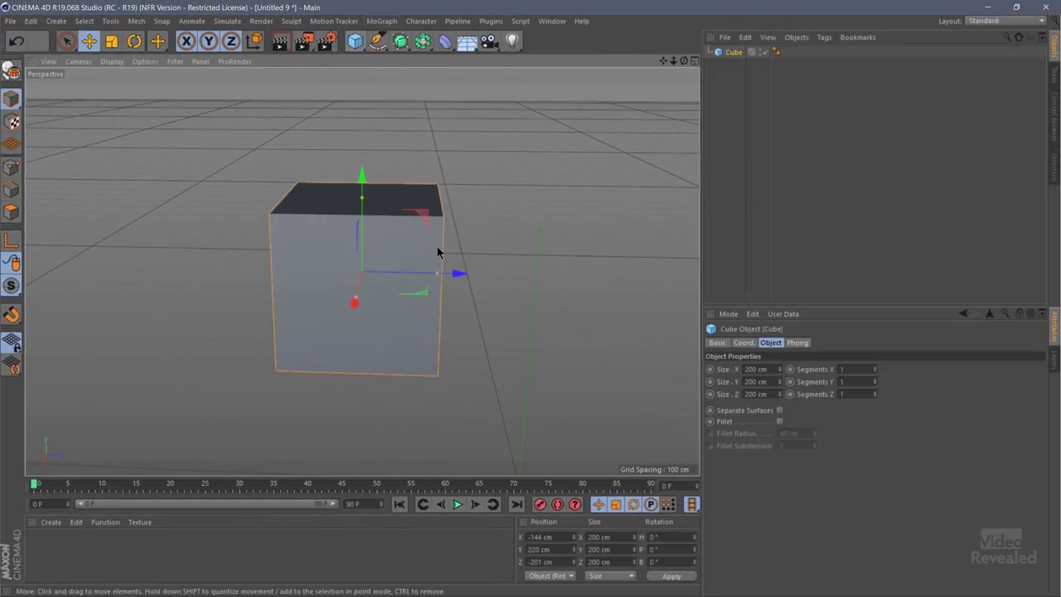
# Stretch the cube's Y size from 200 cm to about 1133 cm, then orbit around the column
pyautogui.keyDown('alt'); pyautogui.moveTo(492, 302); pyautogui.dragTo(348, 361, button='right'); pyautogui.keyUp('alt')
pyautogui.moveTo(418, 239); pyautogui.dragTo(419, 74)
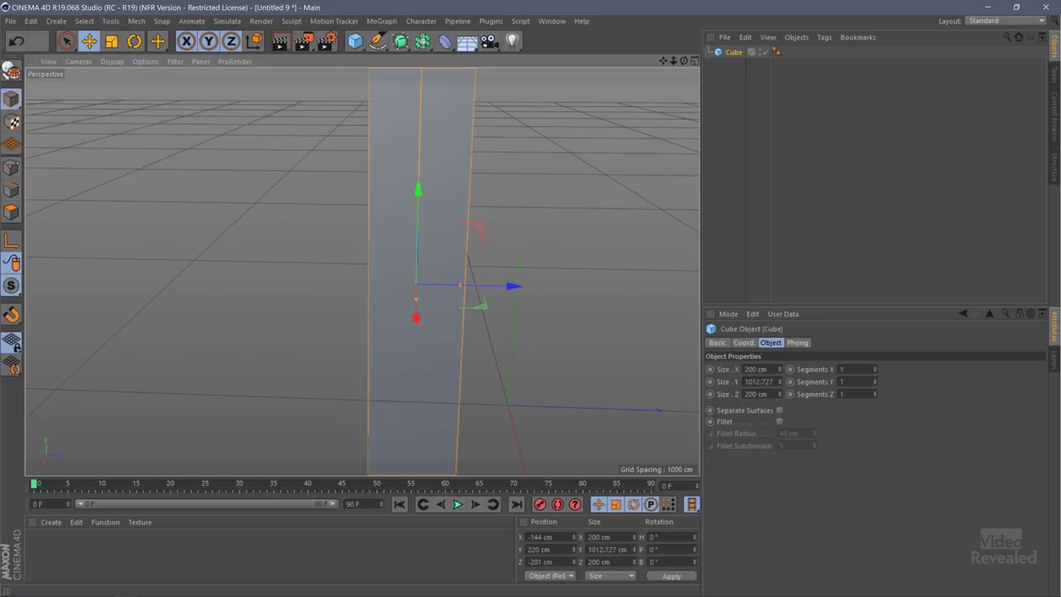
pyautogui.moveTo(463, 355)
pyautogui.keyDown('alt'); pyautogui.mouseDown(button='right')
pyautogui.moveTo(405, 353)
pyautogui.moveTo(271, 428)
pyautogui.moveTo(533, 358)
pyautogui.moveTo(505, 334)
pyautogui.moveTo(537, 366)
pyautogui.mouseUp(button='right'); pyautogui.keyUp('alt')
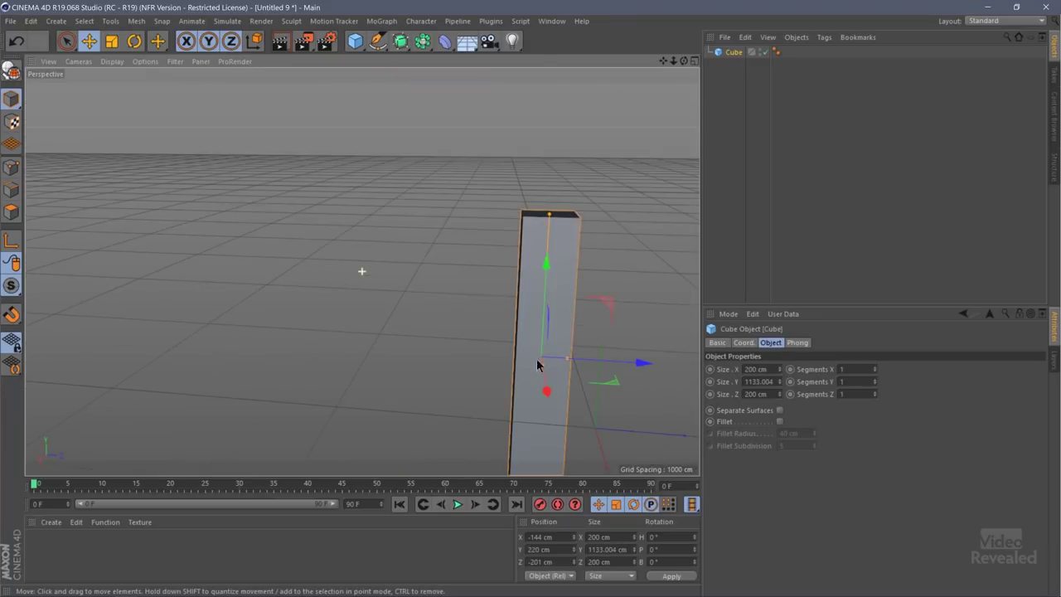
pyautogui.click(625, 310)
pyautogui.keyDown('alt'); pyautogui.moveTo(625, 310); pyautogui.dragTo(479, 266); pyautogui.keyUp('alt')
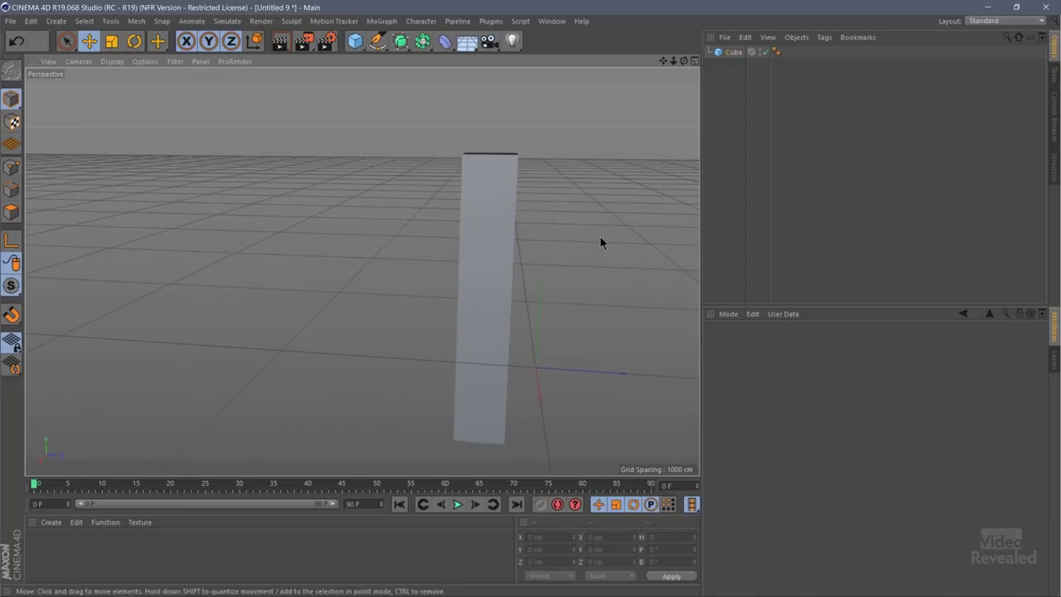
pyautogui.moveTo(621, 230)
pyautogui.keyDown('alt'); pyautogui.mouseDown()
pyautogui.moveTo(301, 76)
pyautogui.moveTo(901, 457)
pyautogui.mouseUp(); pyautogui.keyUp('alt')
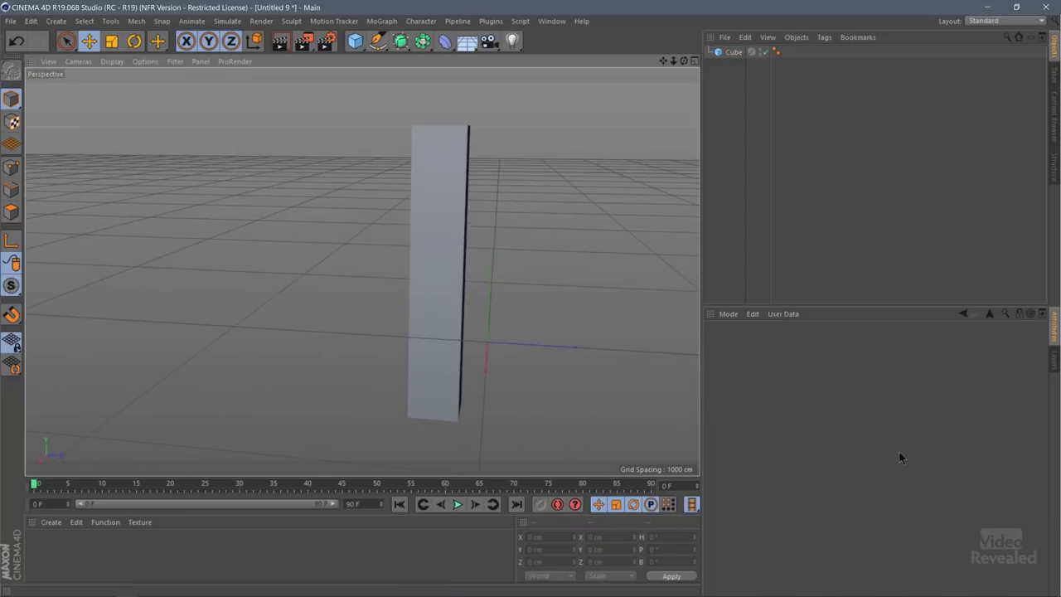
pyautogui.moveTo(617, 301)
pyautogui.keyDown('alt'); pyautogui.mouseDown()
pyautogui.moveTo(471, 79)
pyautogui.moveTo(522, 177)
pyautogui.moveTo(452, 158)
pyautogui.moveTo(378, 115)
pyautogui.moveTo(506, 183)
pyautogui.moveTo(501, 158)
pyautogui.mouseUp(); pyautogui.keyUp('alt')
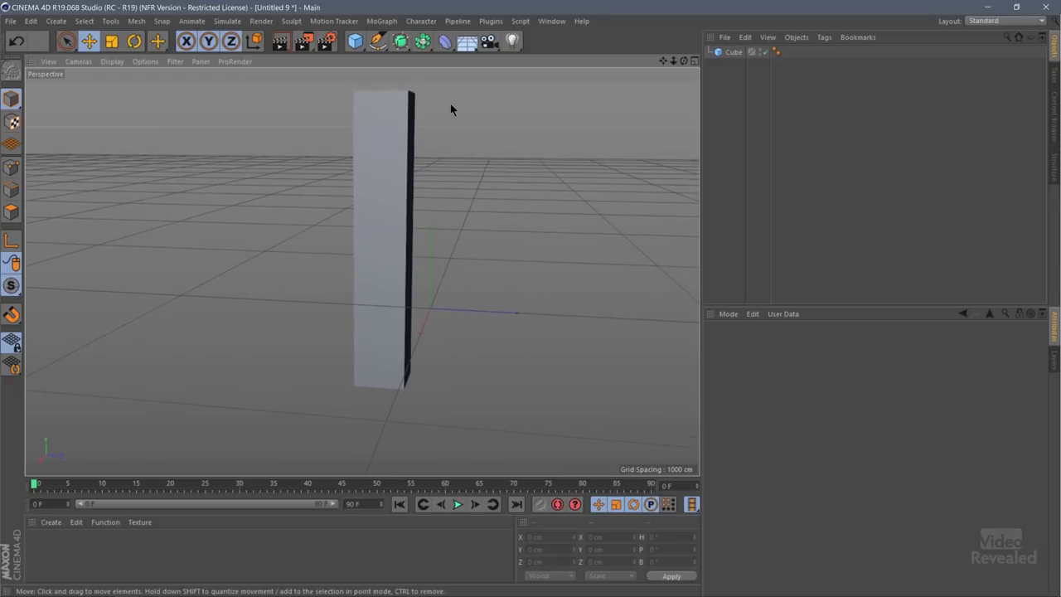
# Add a Bend deformer from the Deformers list and make it a child of the Cube
pyautogui.click(407, 45)
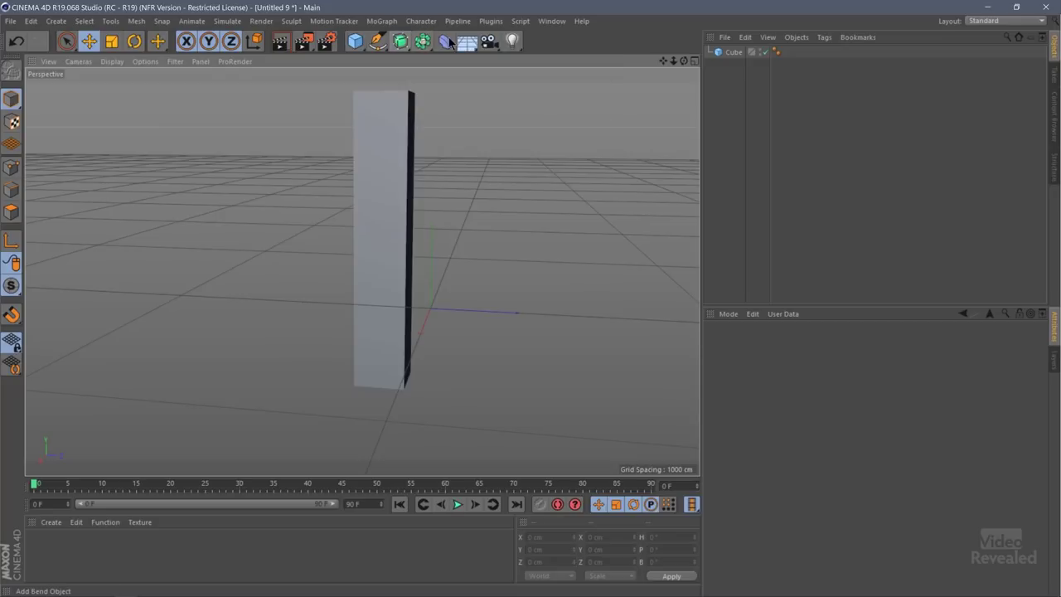
pyautogui.click(445, 43)
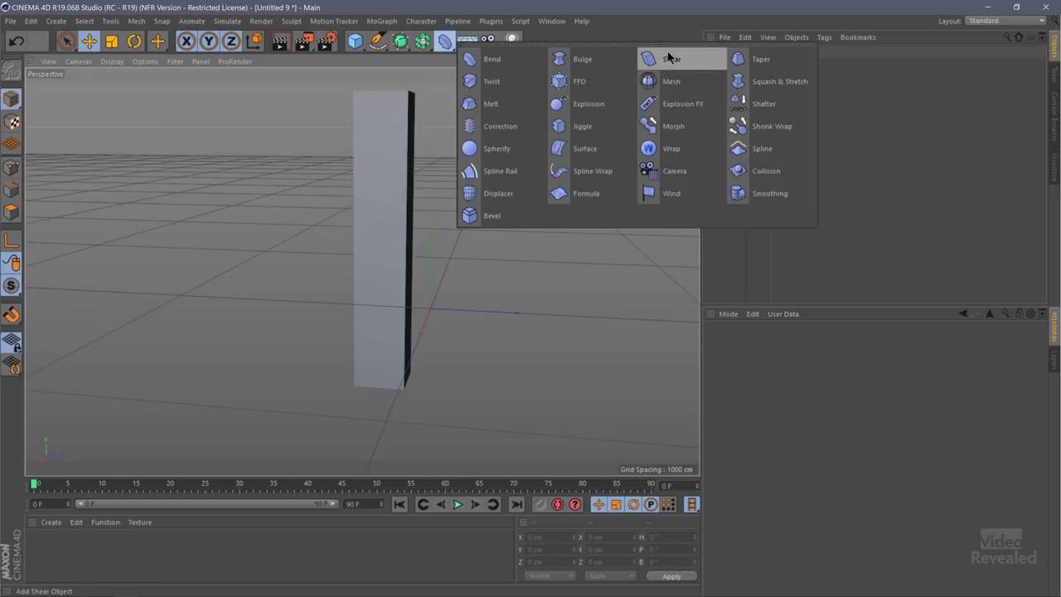
pyautogui.click(494, 60)
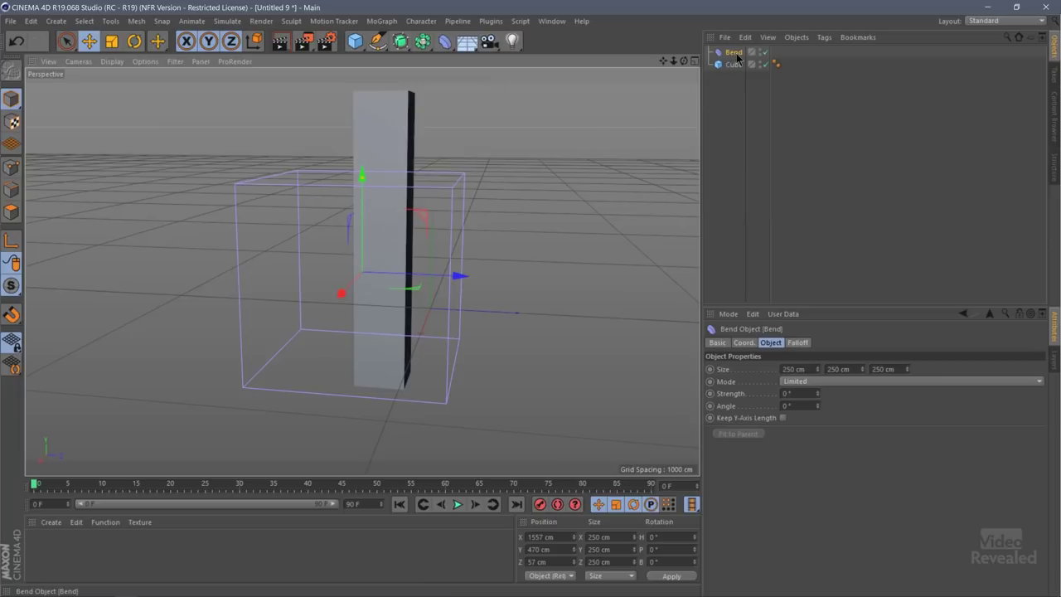
pyautogui.moveTo(736, 56); pyautogui.dragTo(741, 69)
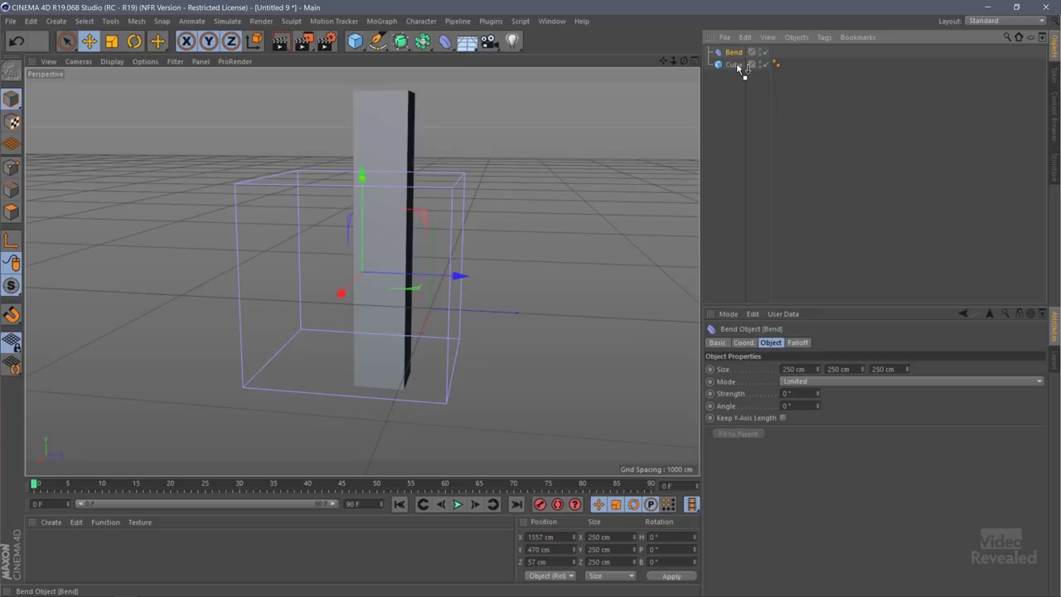
pyautogui.moveTo(738, 66); pyautogui.dragTo(739, 67)
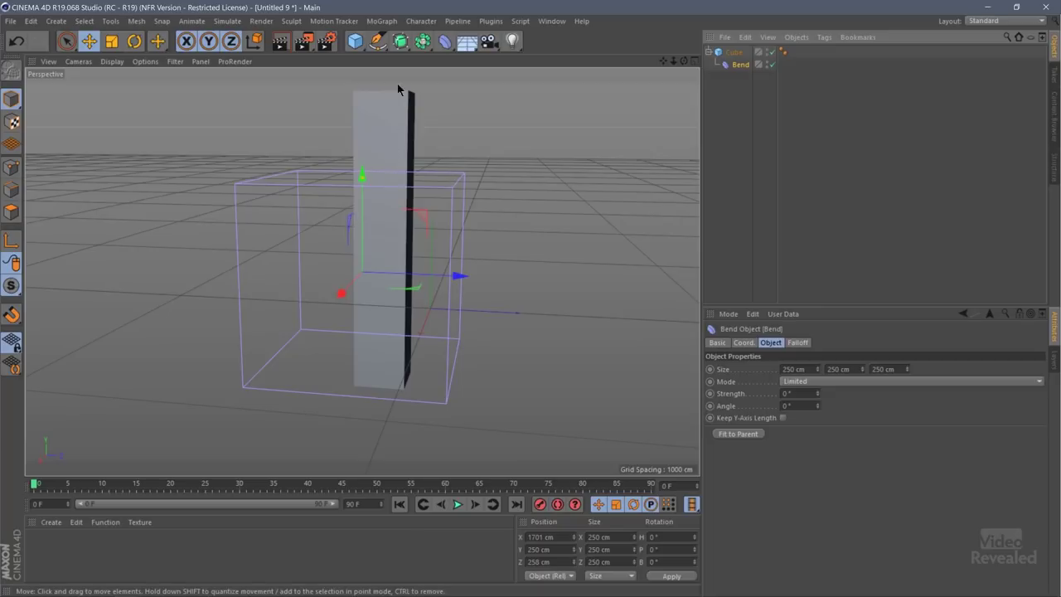
# Centre the Bend deformer on the column along X and Z in the Top view
pyautogui.middleClick(497, 216)
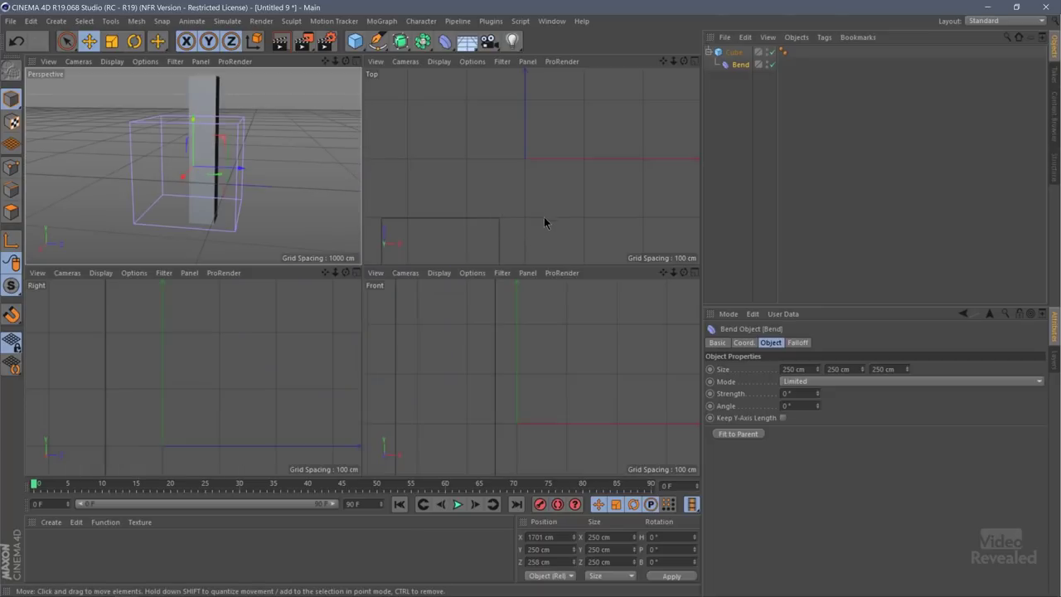
pyautogui.scroll(-3, 543, 216)
pyautogui.keyDown('alt'); pyautogui.moveTo(545, 216); pyautogui.dragTo(555, 119, button='middle'); pyautogui.keyUp('alt')
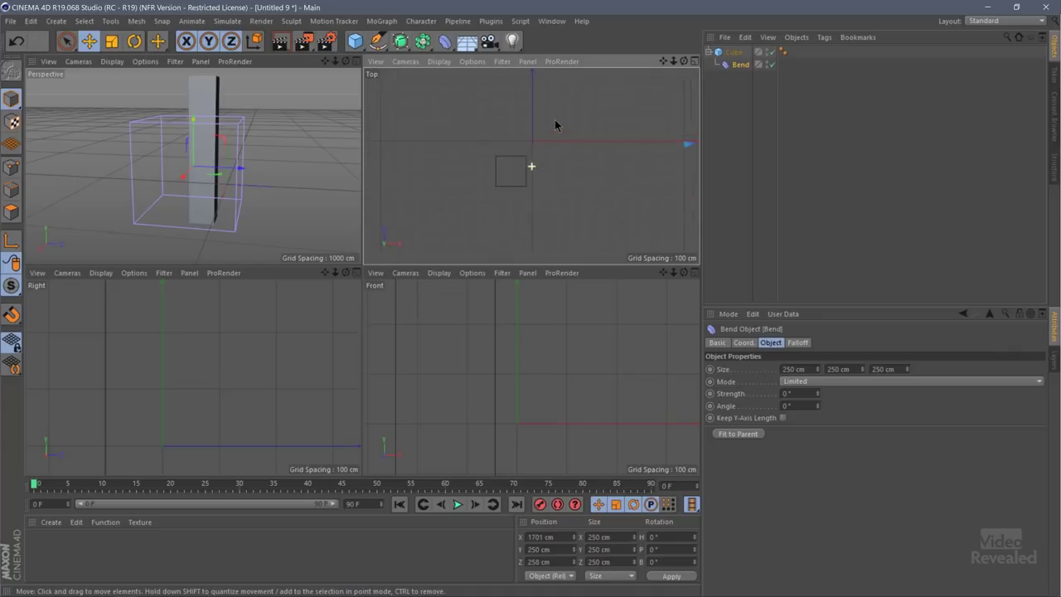
pyautogui.scroll(1, 551, 121)
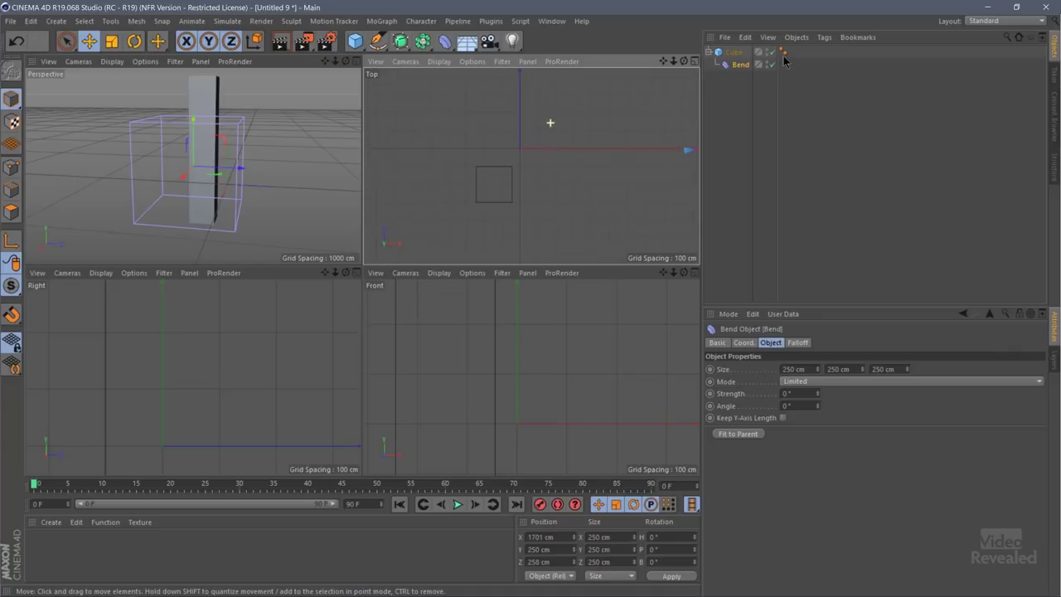
pyautogui.click(735, 53)
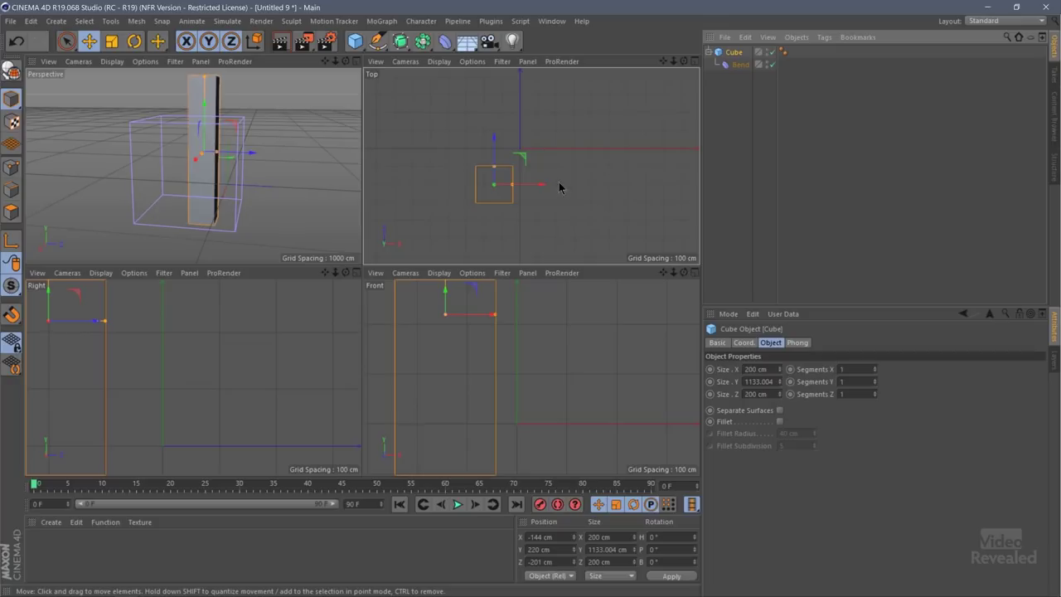
pyautogui.click(741, 66)
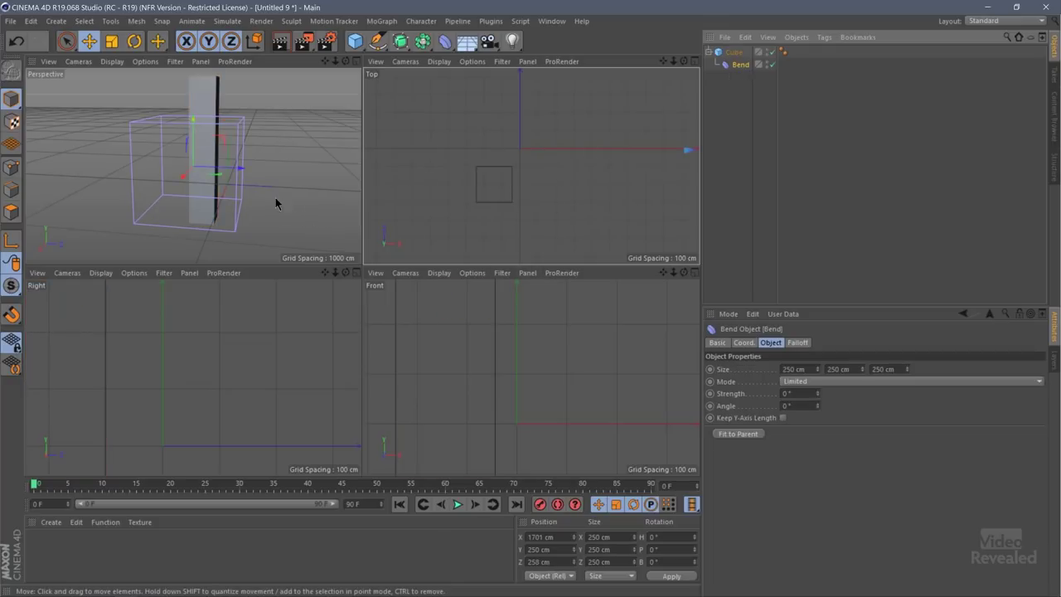
pyautogui.moveTo(246, 174); pyautogui.dragTo(253, 173)
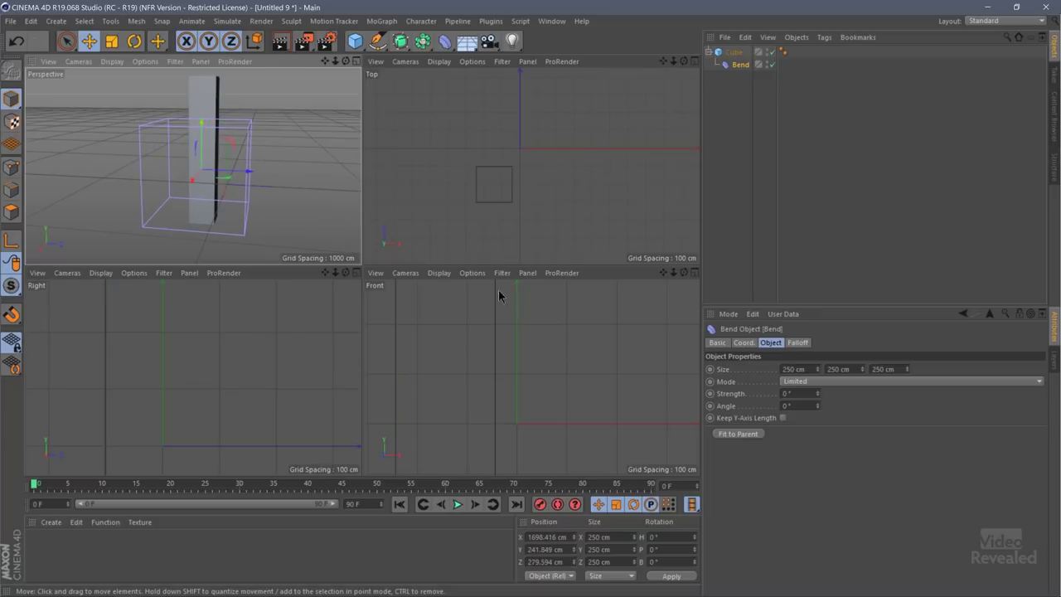
pyautogui.keyDown('alt'); pyautogui.moveTo(507, 200); pyautogui.dragTo(462, 221, button='right'); pyautogui.keyUp('alt')
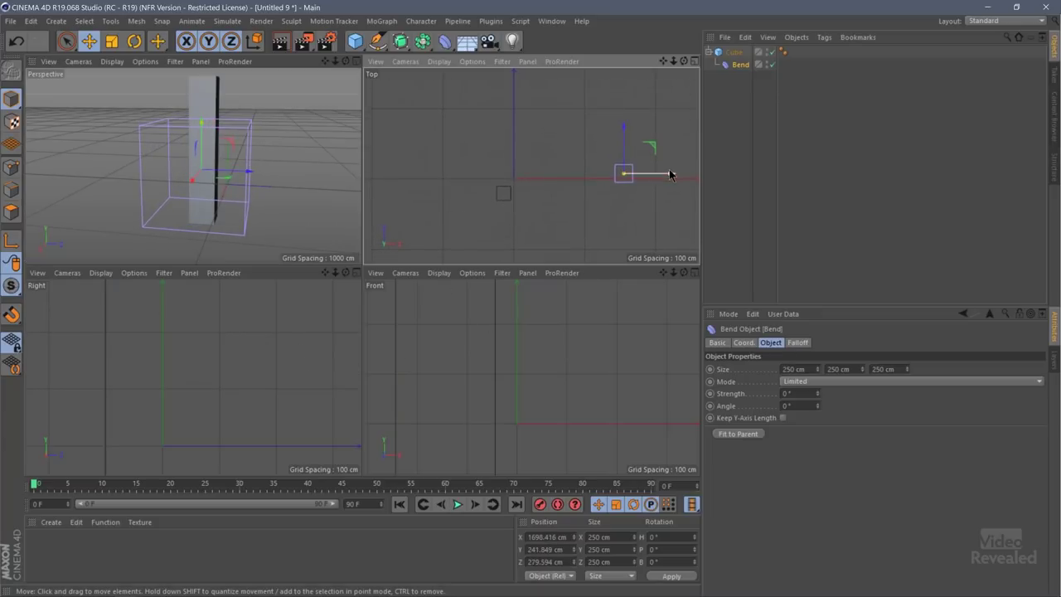
pyautogui.moveTo(670, 174); pyautogui.dragTo(551, 174)
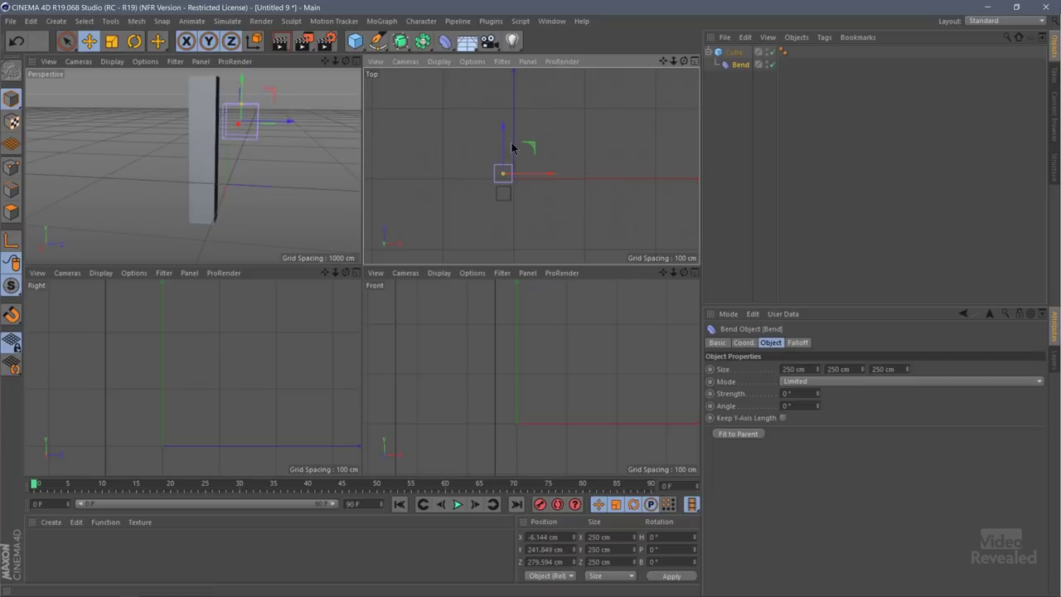
pyautogui.moveTo(504, 146); pyautogui.dragTo(502, 165)
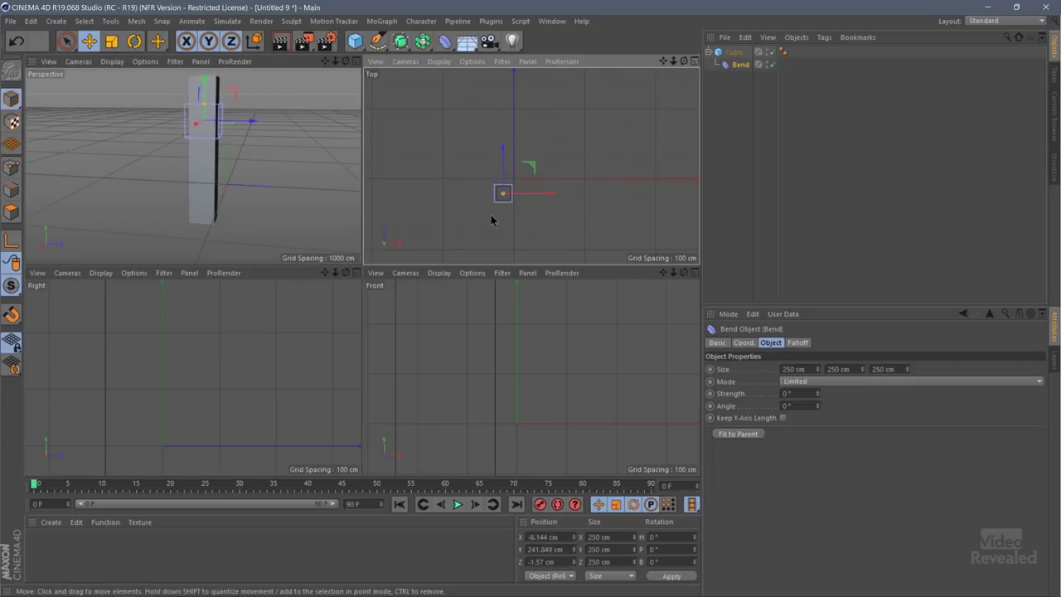
pyautogui.keyDown('alt'); pyautogui.moveTo(491, 217); pyautogui.dragTo(565, 204, button='right'); pyautogui.keyUp('alt')
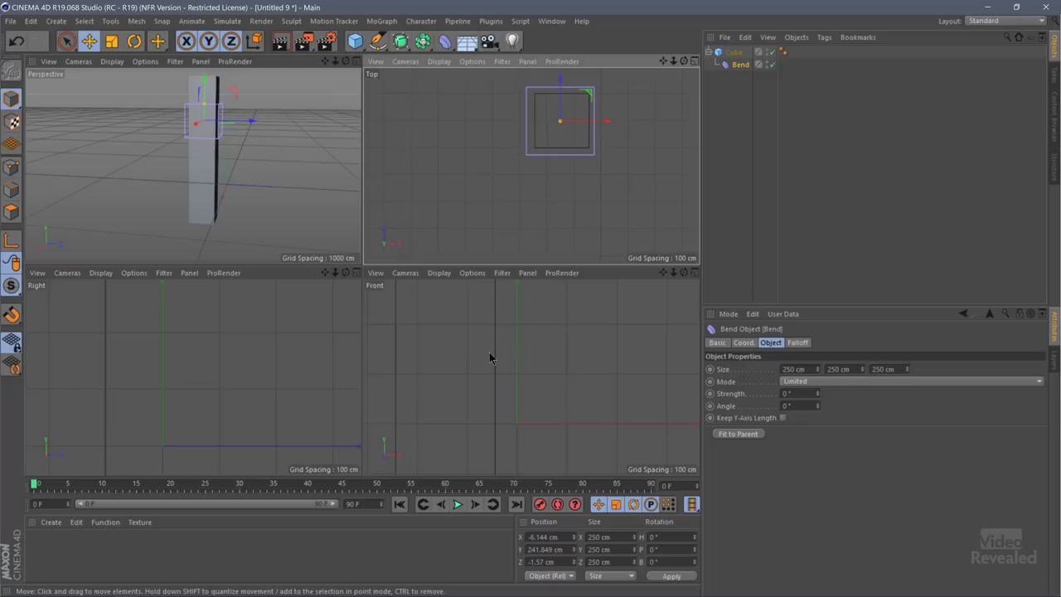
# Stretch the Bend deformer to 1222 cm tall and align it vertically along the column
pyautogui.keyDown('alt'); pyautogui.moveTo(489, 357); pyautogui.dragTo(419, 395, button='right'); pyautogui.keyUp('alt')
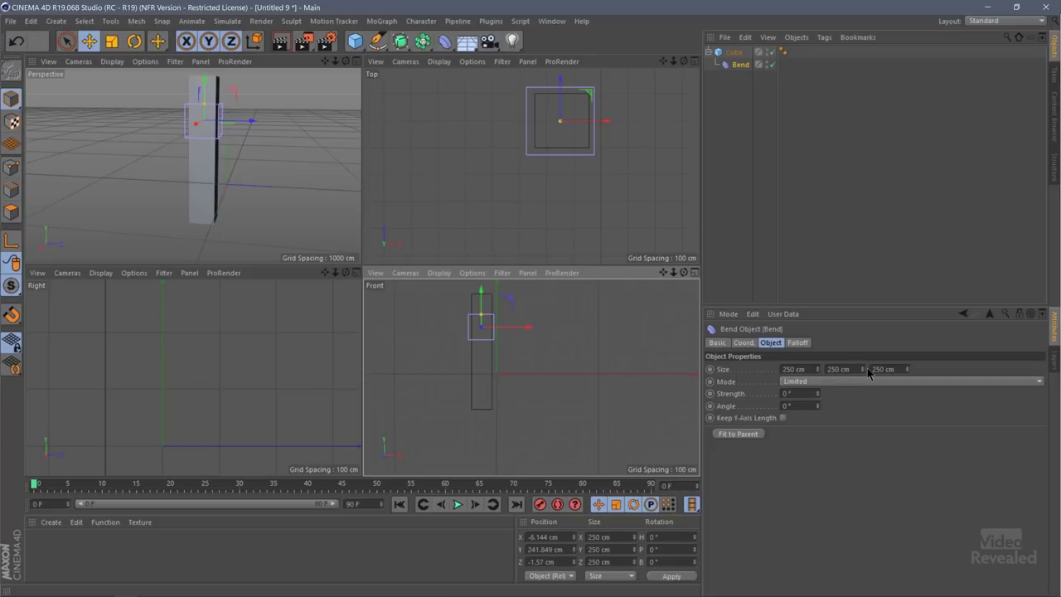
pyautogui.moveTo(865, 372); pyautogui.dragTo(815, 495)
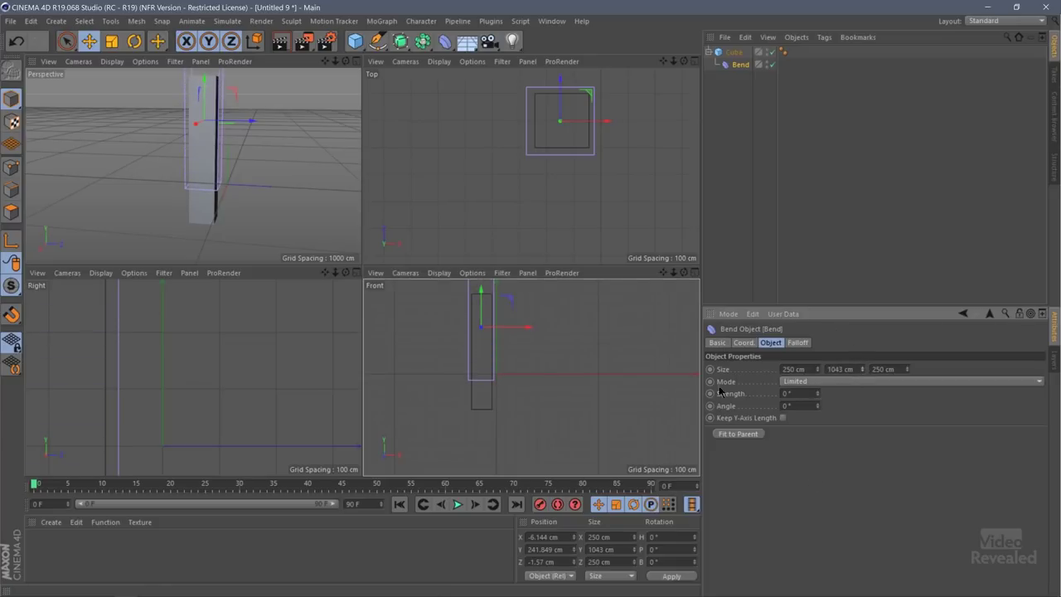
pyautogui.moveTo(475, 291); pyautogui.dragTo(481, 316)
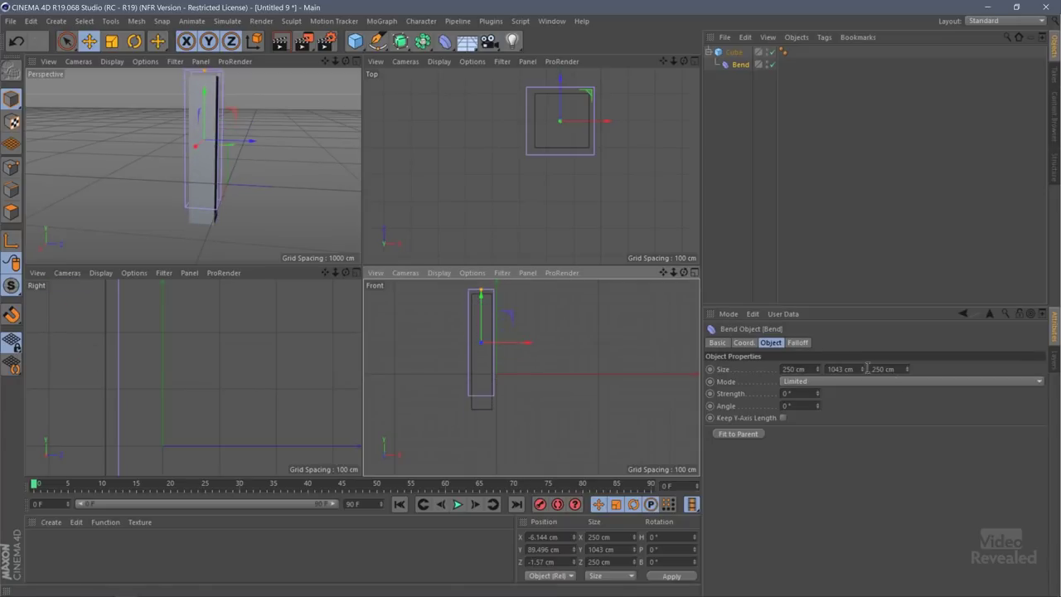
pyautogui.moveTo(861, 373); pyautogui.dragTo(851, 410)
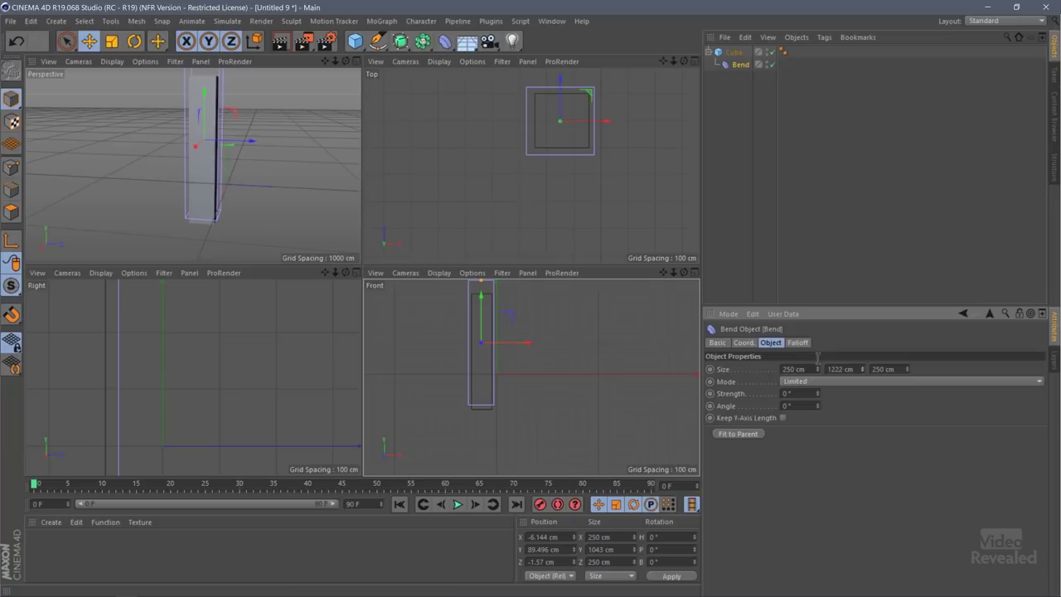
pyautogui.moveTo(480, 300); pyautogui.dragTo(483, 312)
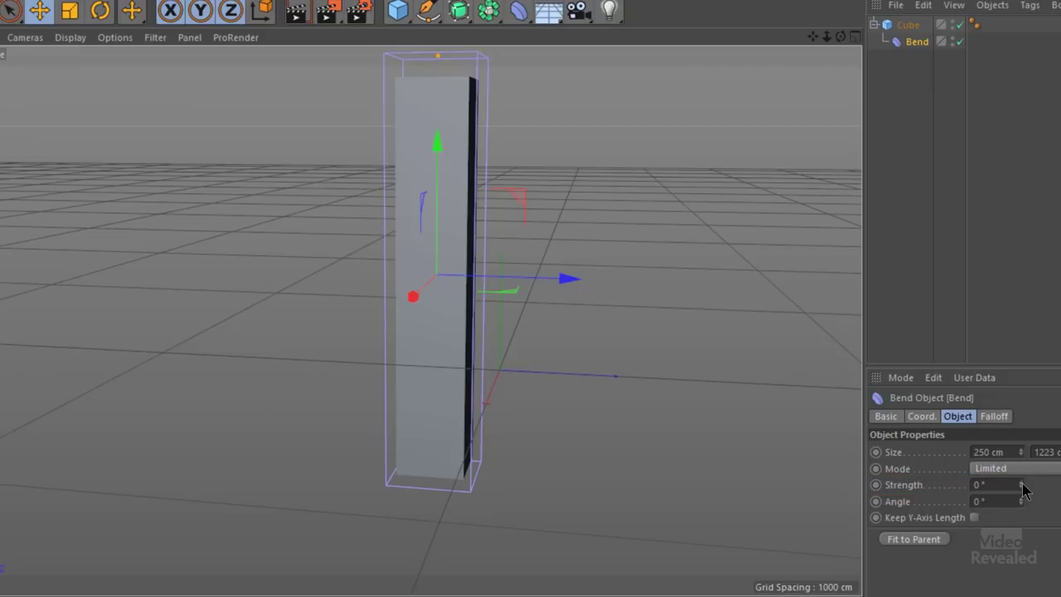
# Raise Bend strength to 130° and orbit out to view the whole arch
pyautogui.moveTo(1022, 486); pyautogui.dragTo(1060, 486)
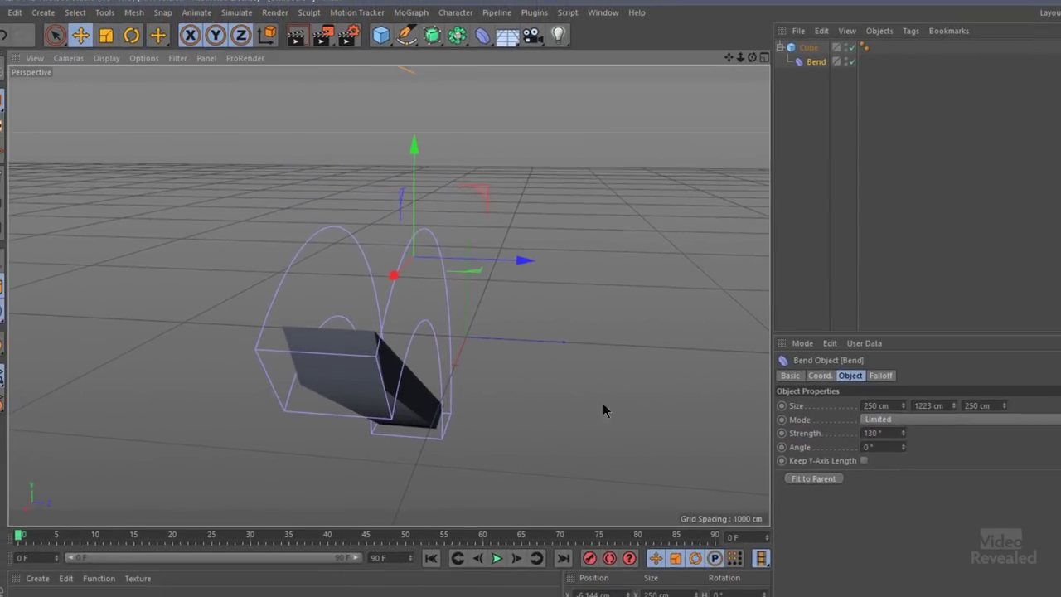
pyautogui.keyDown('alt'); pyautogui.moveTo(602, 403); pyautogui.dragTo(630, 273); pyautogui.keyUp('alt')
pyautogui.click(549, 373)
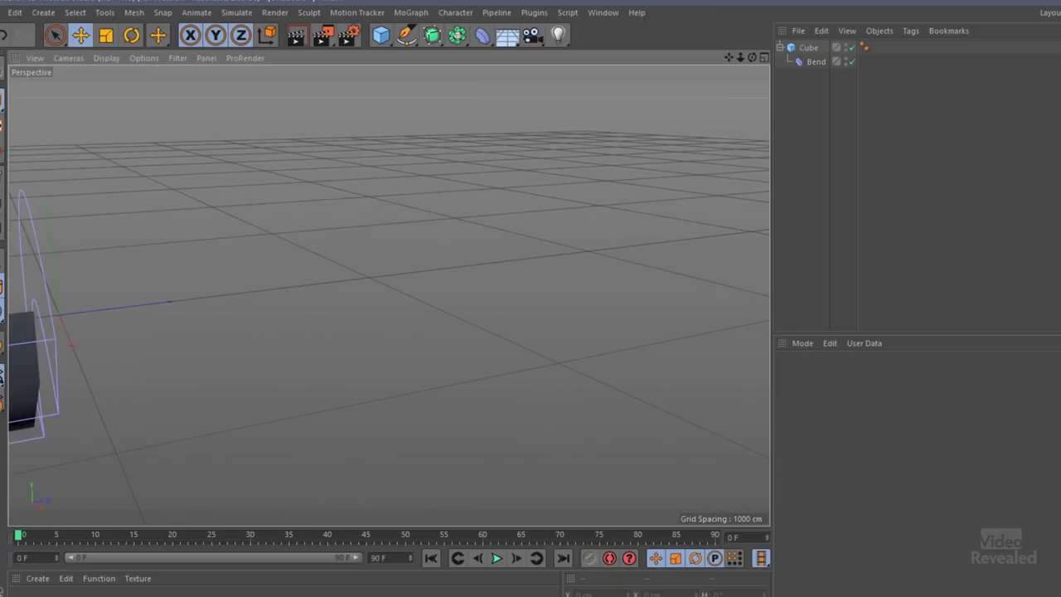
pyautogui.keyDown('alt'); pyautogui.moveTo(203, 176); pyautogui.dragTo(479, 419); pyautogui.keyUp('alt')
pyautogui.moveTo(478, 412)
pyautogui.keyDown('alt'); pyautogui.mouseDown(button='right')
pyautogui.moveTo(255, 474)
pyautogui.moveTo(339, 434)
pyautogui.moveTo(494, 401)
pyautogui.mouseUp(button='right'); pyautogui.keyUp('alt')
# Give the cube 24 Y segments, then push Bend strength to 603° to curl it into a ring
pyautogui.click(809, 48)
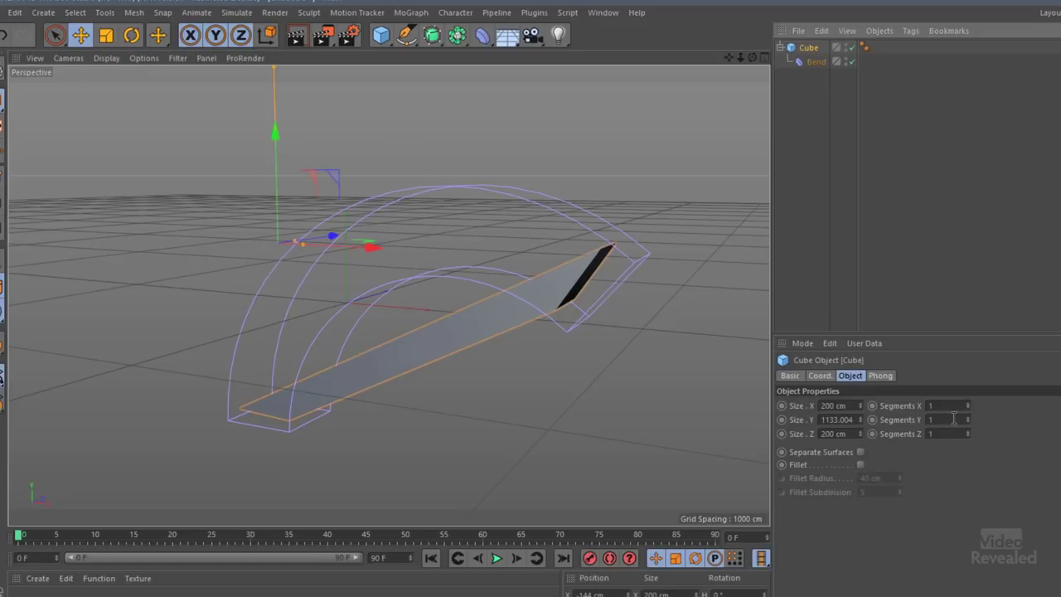
pyautogui.click(968, 419)
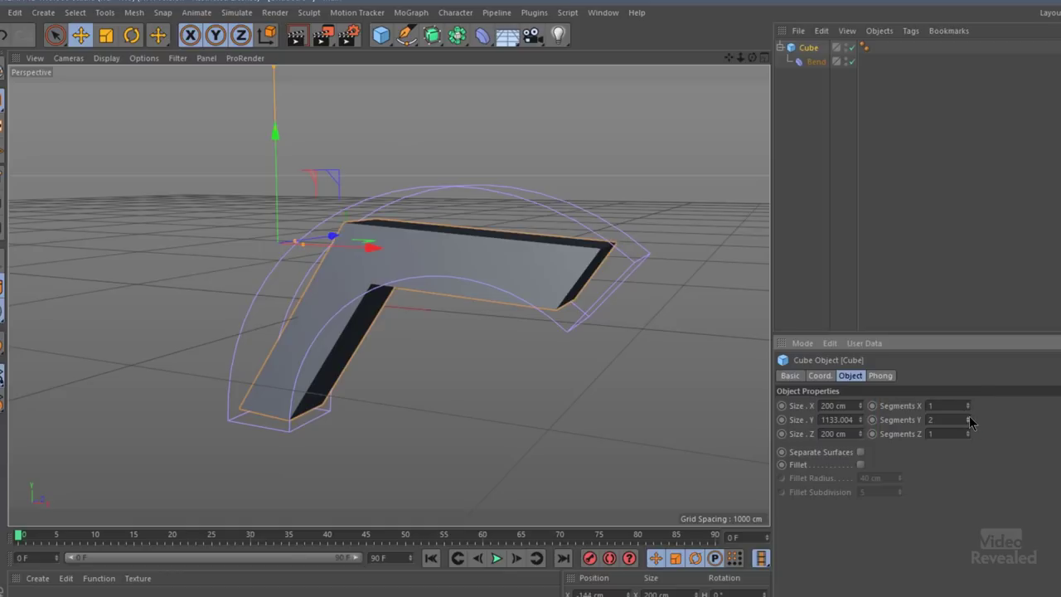
pyautogui.click(967, 417)
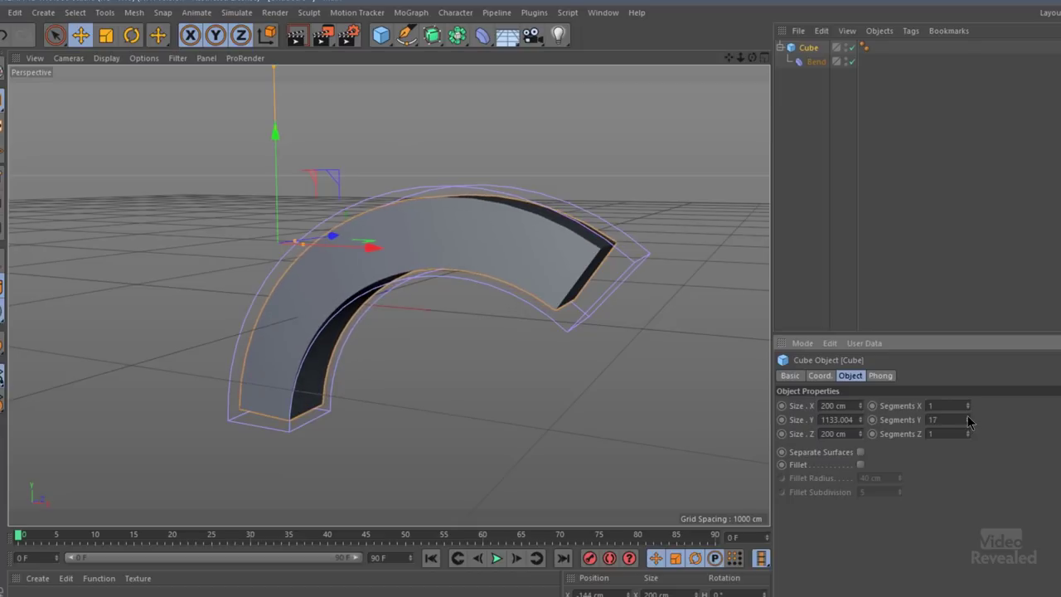
pyautogui.click(816, 62)
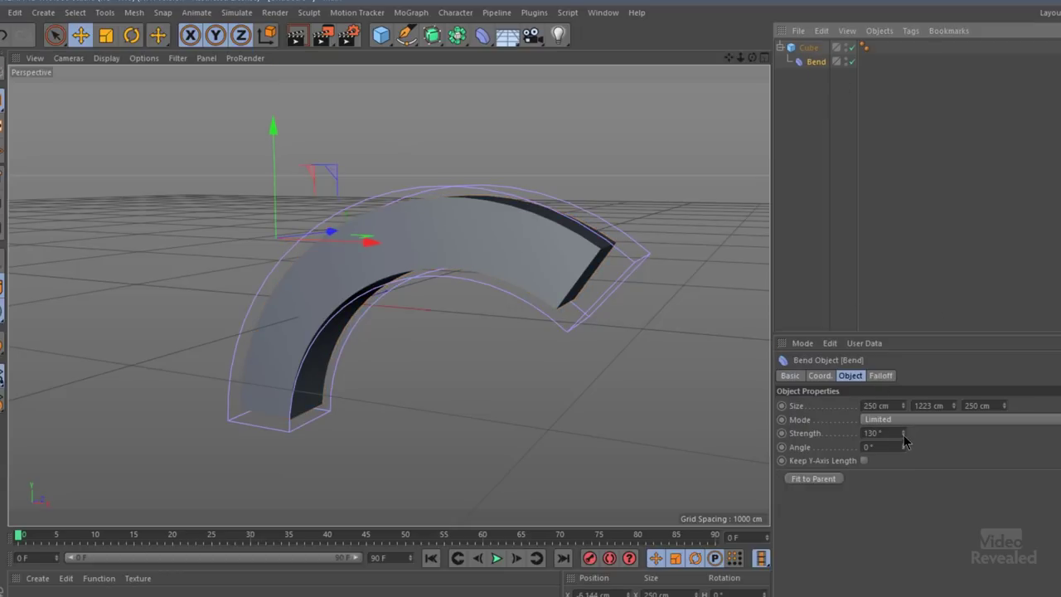
pyautogui.moveTo(903, 436); pyautogui.dragTo(1036, 436)
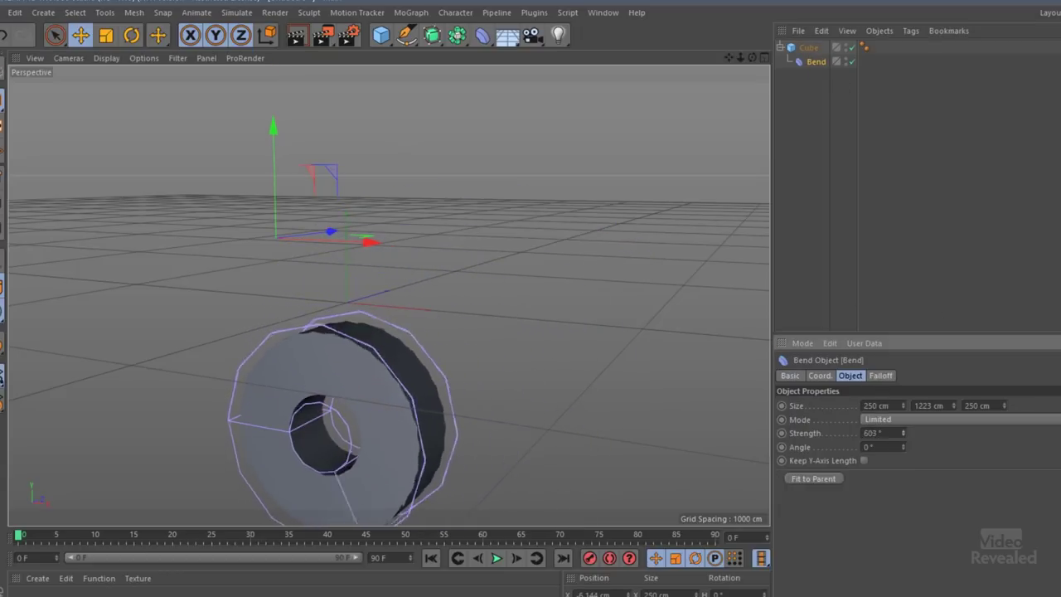
# Lower Bend strength to 104°, shrink its Size Y to 83 cm, and add cube height segments
pyautogui.moveTo(903, 433); pyautogui.dragTo(825, 433)
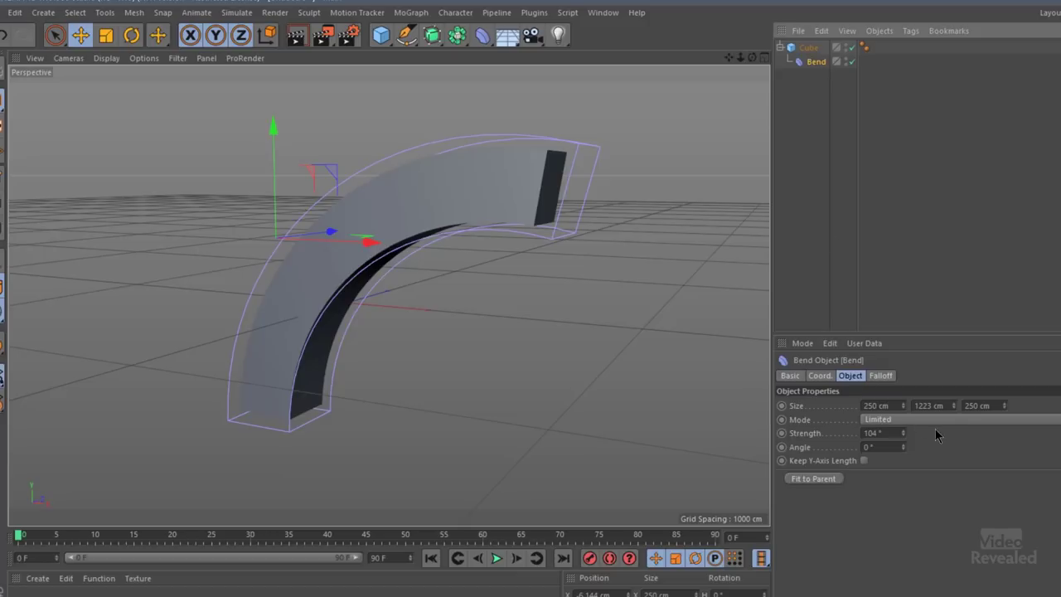
pyautogui.moveTo(953, 405); pyautogui.dragTo(953, 438)
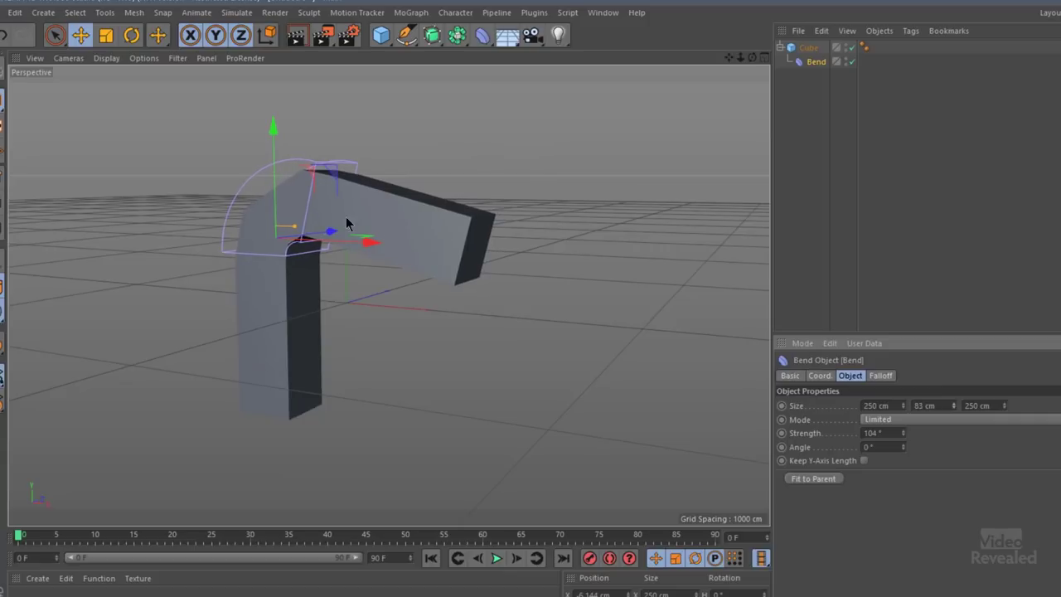
pyautogui.keyDown('alt'); pyautogui.moveTo(259, 250); pyautogui.dragTo(415, 236); pyautogui.keyUp('alt')
pyautogui.click(810, 48)
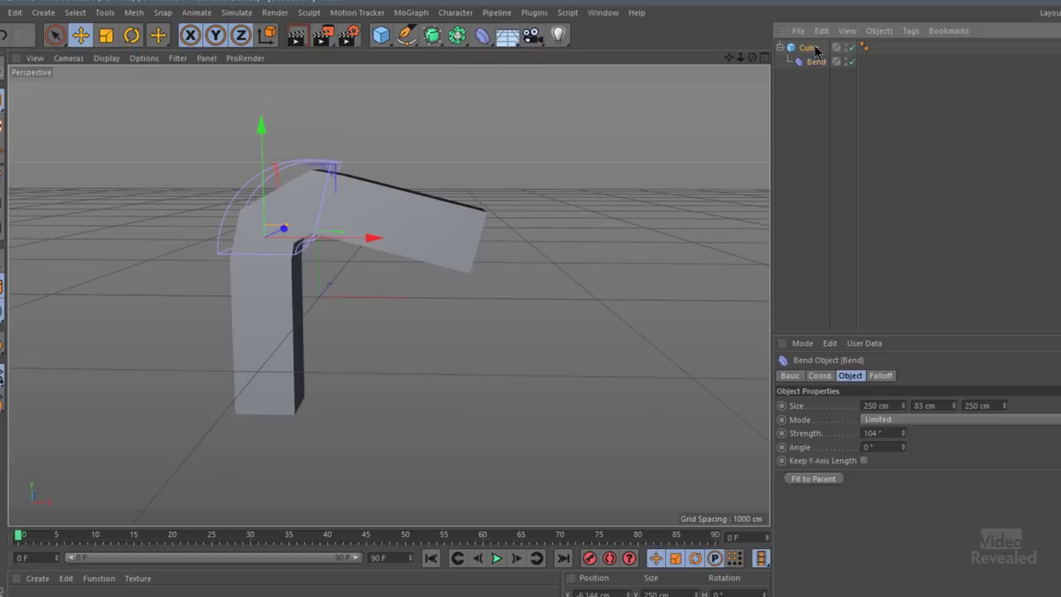
pyautogui.click(967, 417)
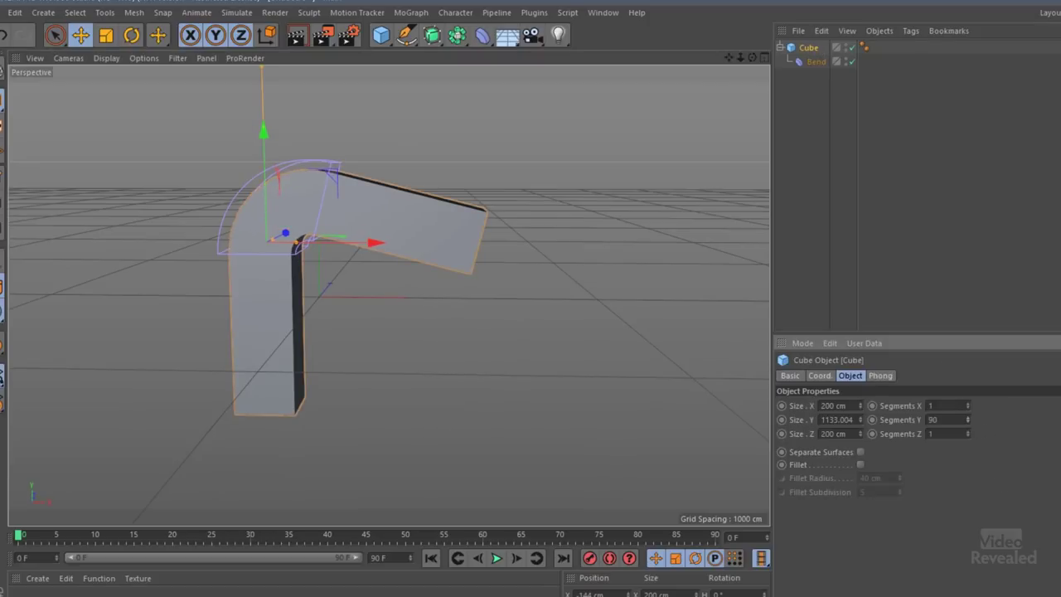
# Move and rotate the Bend deformer to form a smooth elbow near the column's top
pyautogui.click(812, 64)
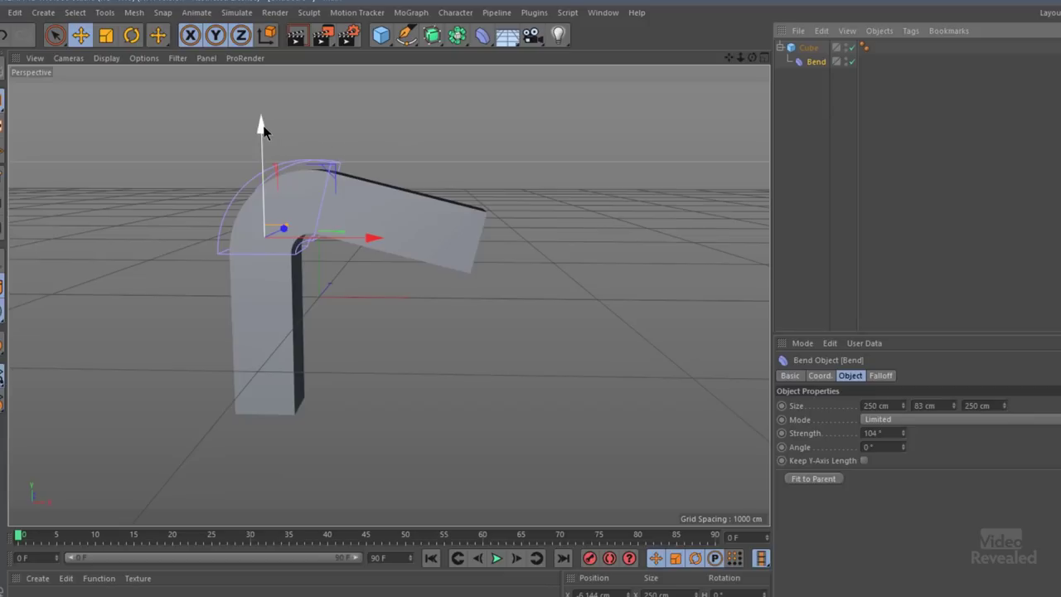
pyautogui.moveTo(262, 129)
pyautogui.mouseDown()
pyautogui.moveTo(265, 286)
pyautogui.moveTo(264, 70)
pyautogui.moveTo(260, 112)
pyautogui.mouseUp()
pyautogui.press('r')
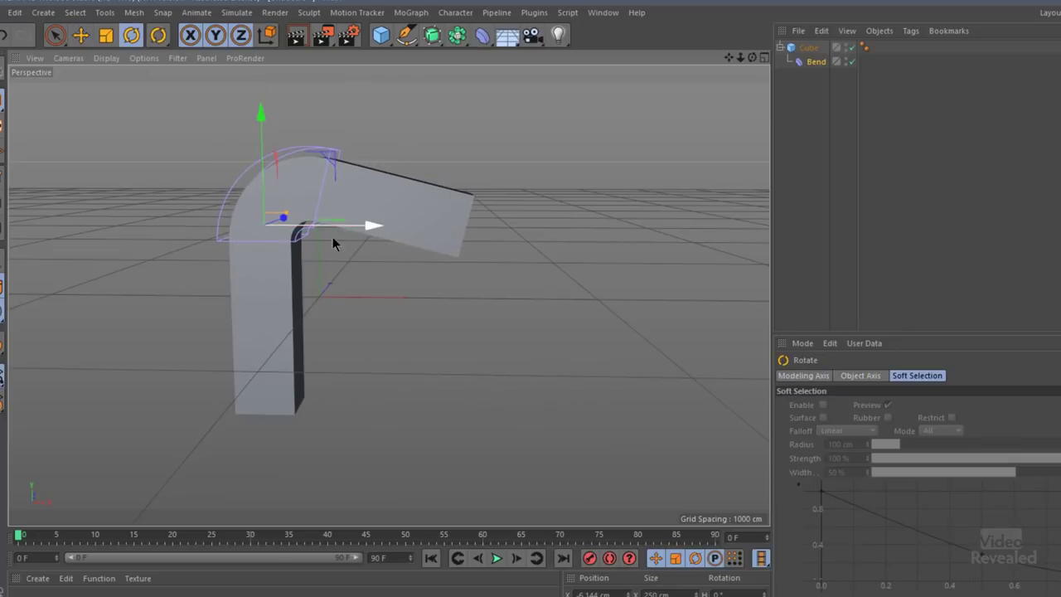
pyautogui.moveTo(319, 225); pyautogui.dragTo(207, 250)
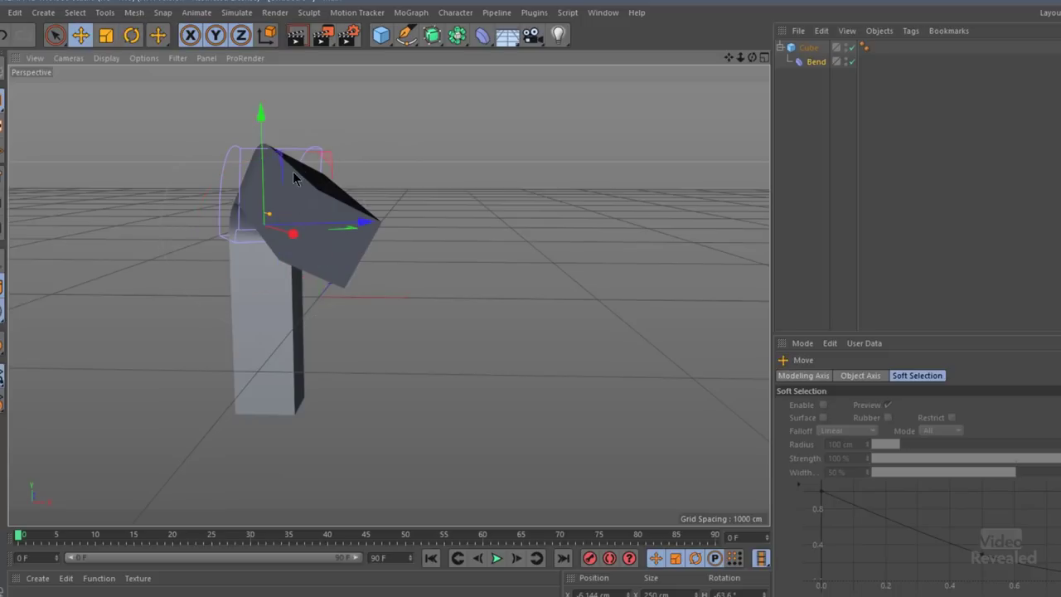
pyautogui.moveTo(258, 155)
pyautogui.mouseDown()
pyautogui.moveTo(253, 245)
pyautogui.moveTo(260, 113)
pyautogui.moveTo(258, 163)
pyautogui.moveTo(258, 145)
pyautogui.mouseUp()
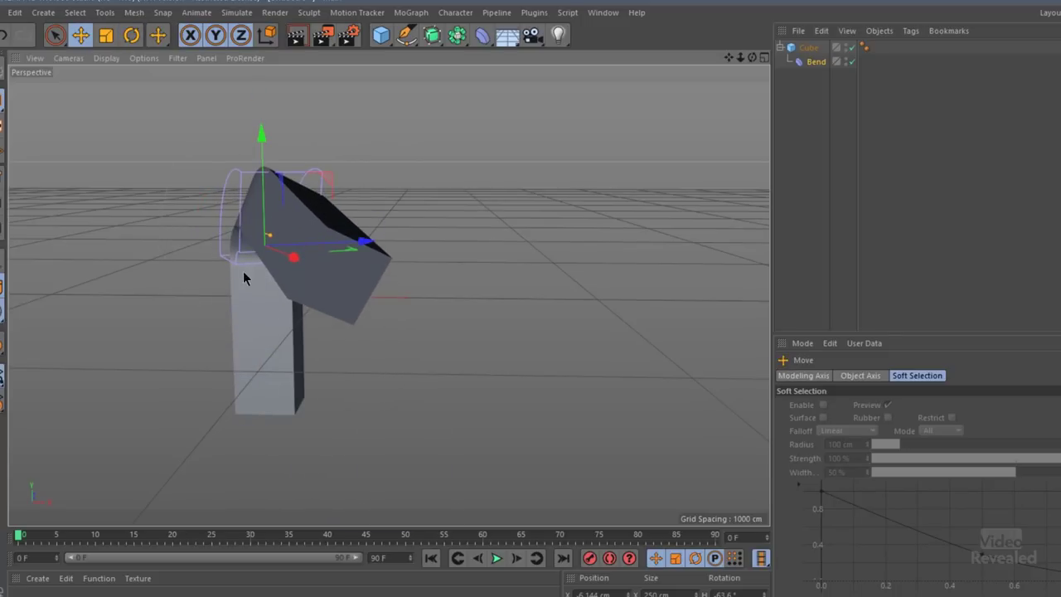
pyautogui.keyDown('alt'); pyautogui.moveTo(243, 273); pyautogui.dragTo(464, 187); pyautogui.keyUp('alt')
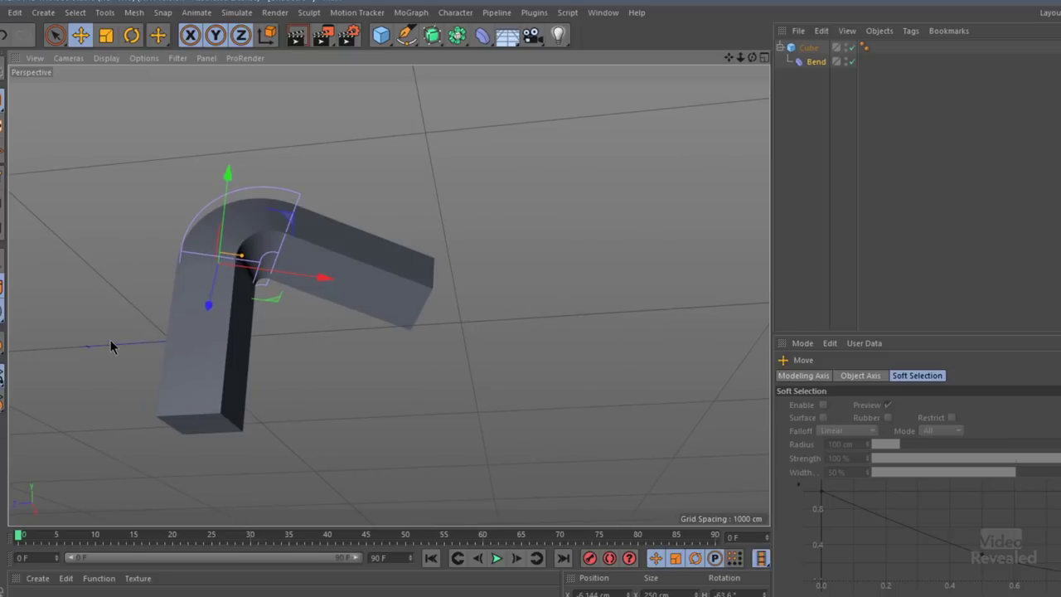
pyautogui.keyDown('alt'); pyautogui.moveTo(111, 346); pyautogui.dragTo(610, 300); pyautogui.keyUp('alt')
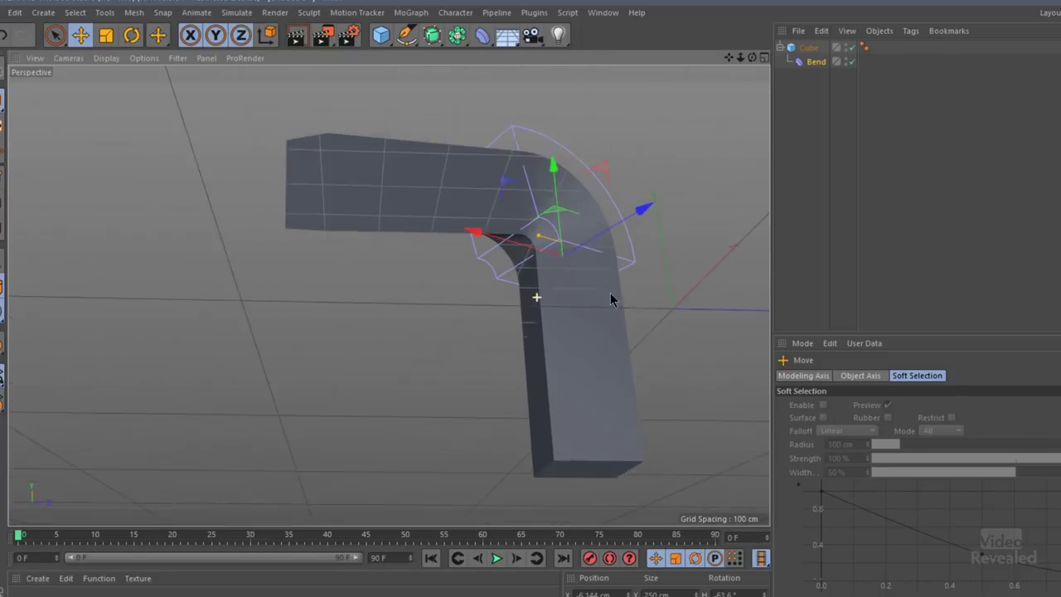
pyautogui.keyDown('alt'); pyautogui.moveTo(611, 300); pyautogui.dragTo(627, 327, button='right'); pyautogui.keyUp('alt')
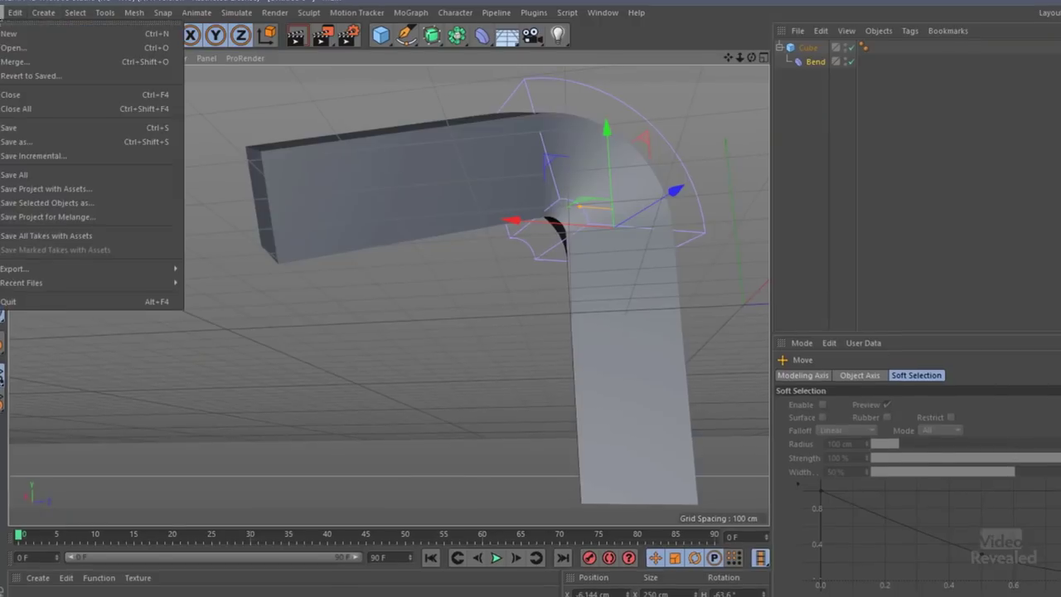
# Open the 2018 new studio project, orbit close to the bar, and hide the dark backdrop cube
pyautogui.moveTo(102, 288)
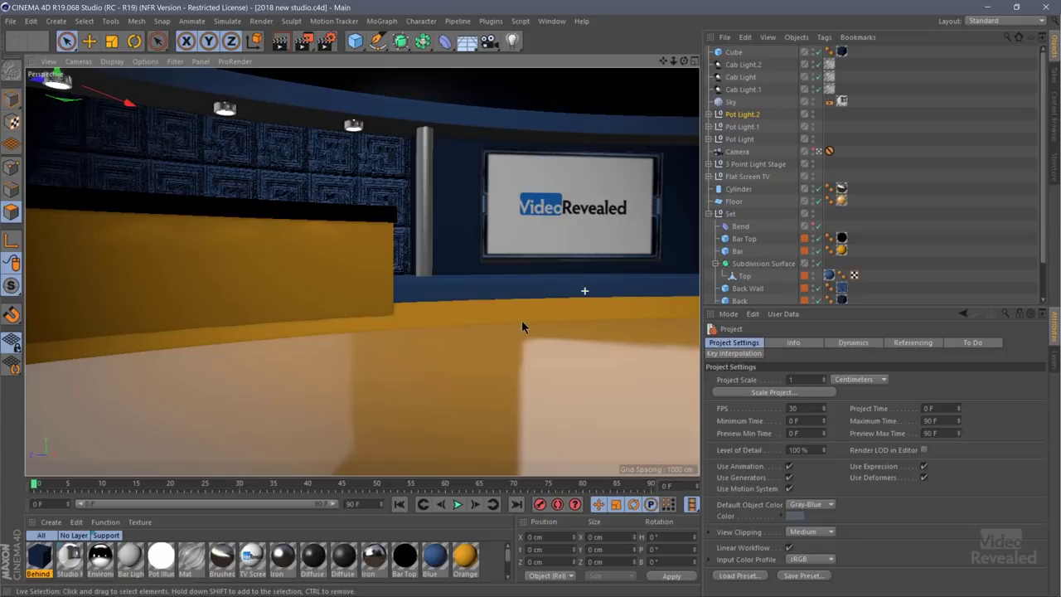
pyautogui.click(818, 151)
pyautogui.moveTo(595, 296)
pyautogui.keyDown('alt'); pyautogui.mouseDown()
pyautogui.moveTo(398, 378)
pyautogui.moveTo(596, 285)
pyautogui.mouseUp(); pyautogui.keyUp('alt')
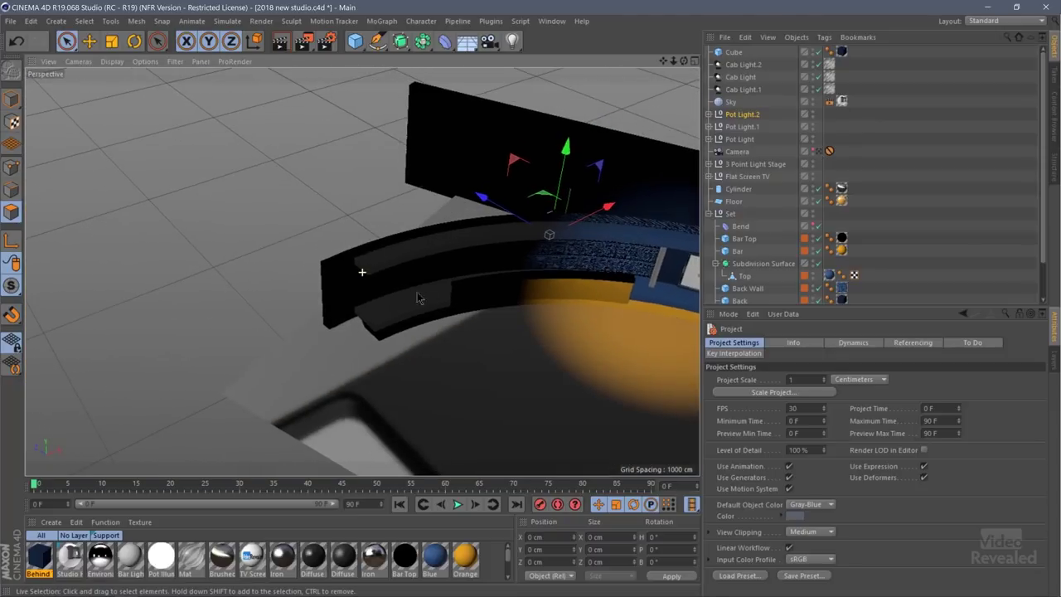
pyautogui.keyDown('alt'); pyautogui.moveTo(418, 299); pyautogui.dragTo(477, 262); pyautogui.keyUp('alt')
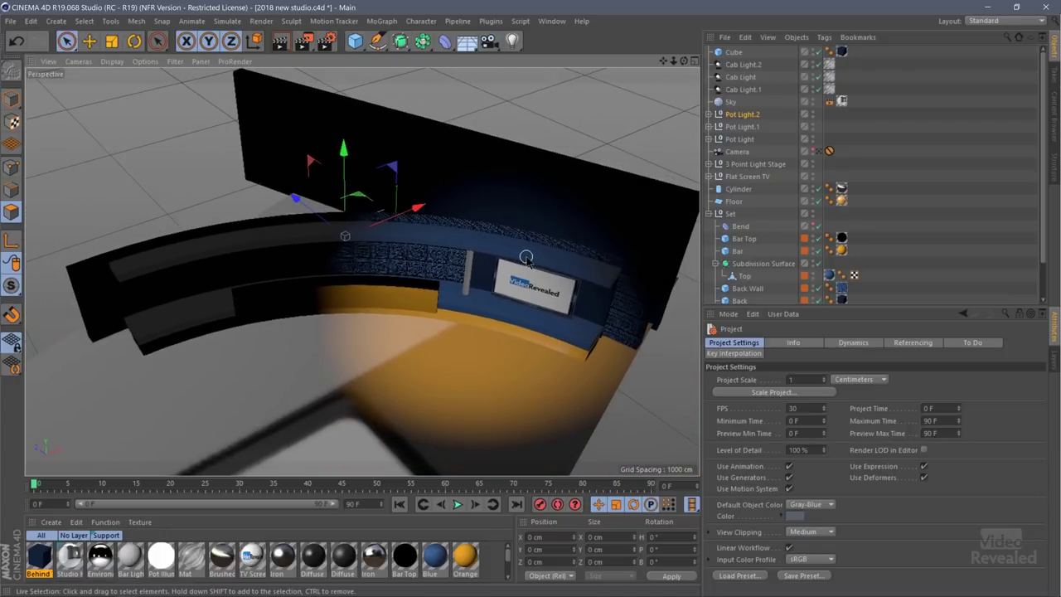
pyautogui.click(815, 50)
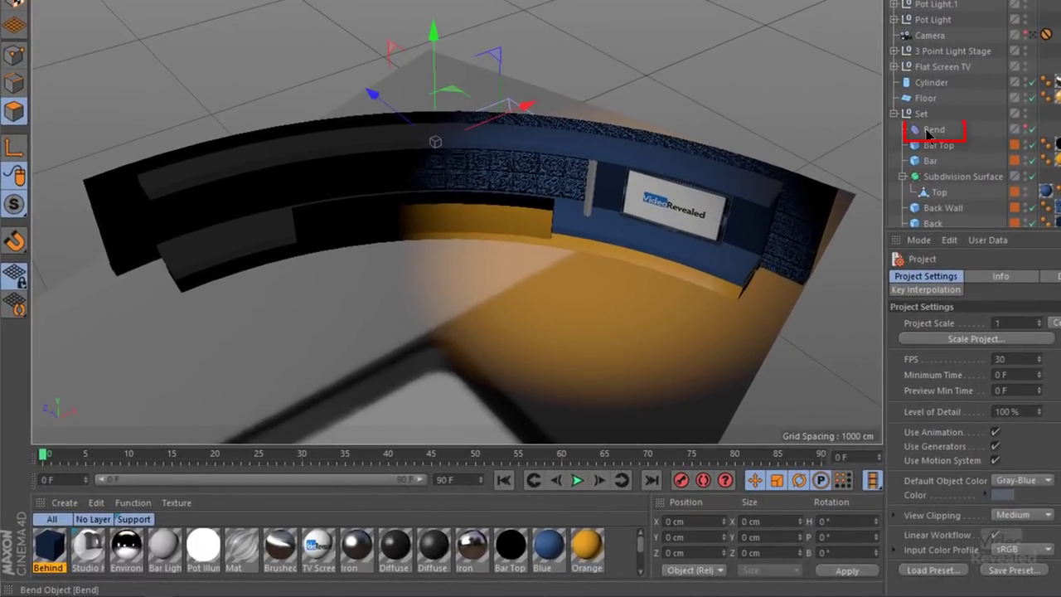
# Flatten the set's Bend deformer to 0 strength, then curve the bar back to about 79°
pyautogui.click(932, 130)
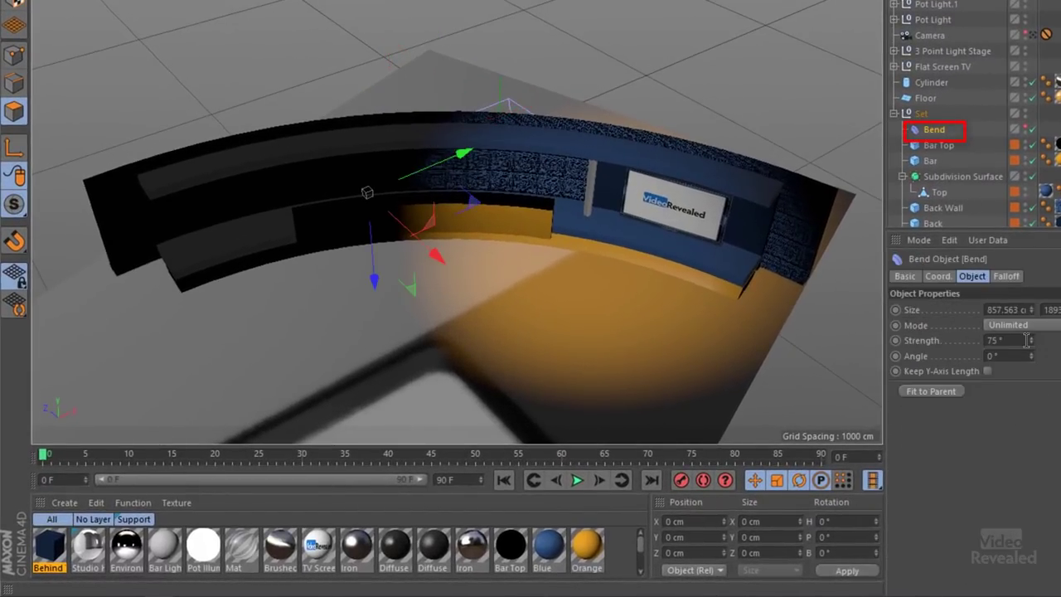
pyautogui.moveTo(1032, 341)
pyautogui.mouseDown()
pyautogui.moveTo(978, 340)
pyautogui.moveTo(1031, 340)
pyautogui.mouseUp()
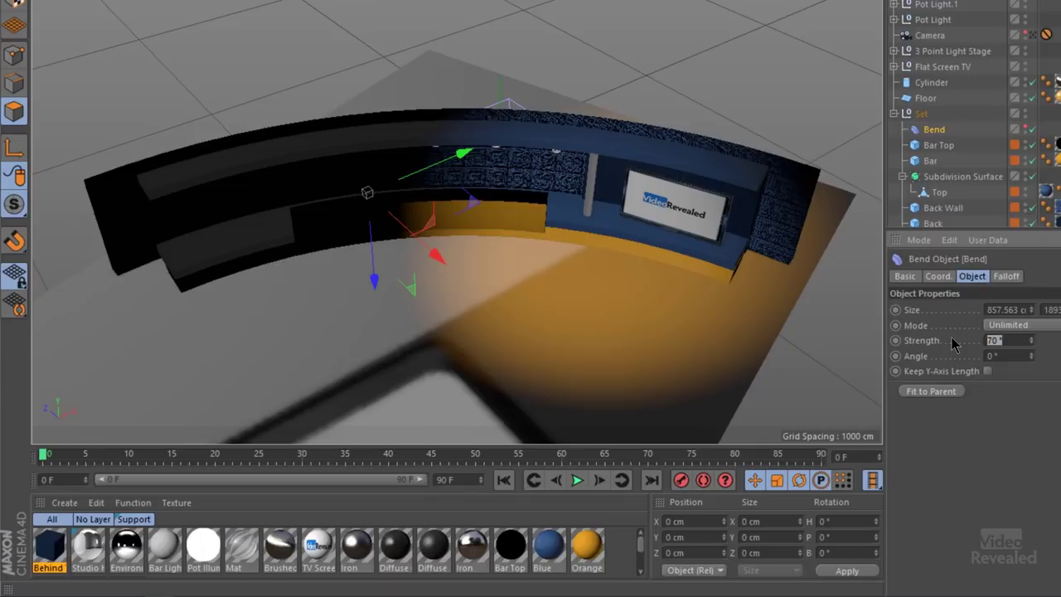
pyautogui.press('Return')
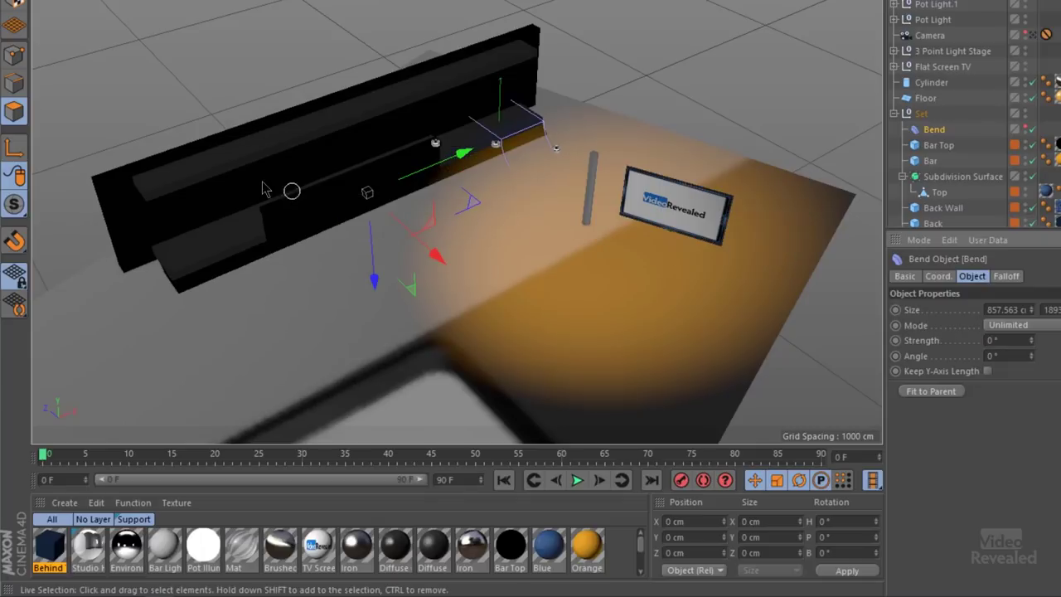
pyautogui.scroll(6, 307, 170)
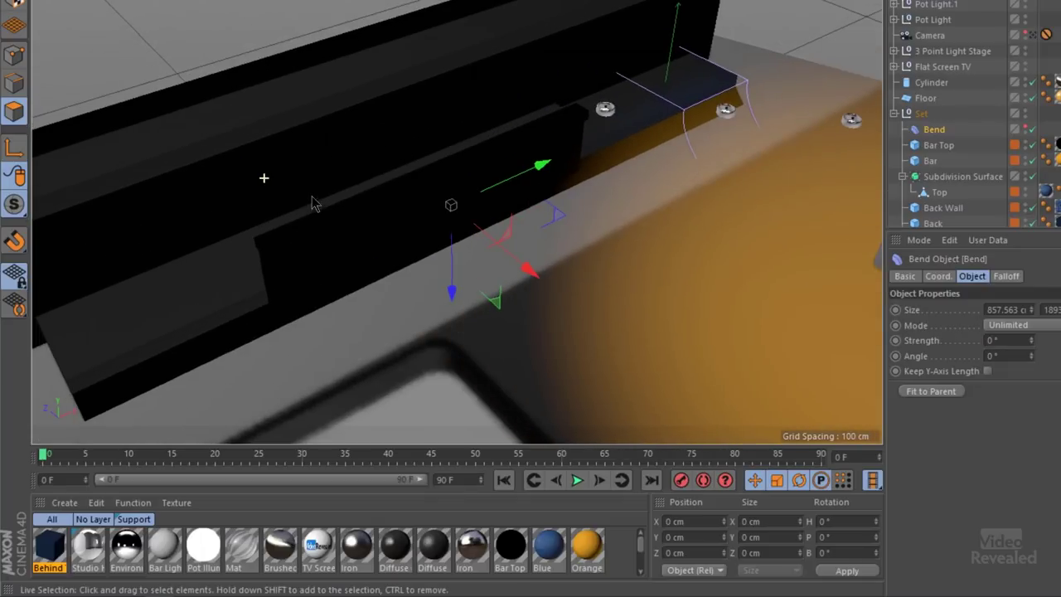
pyautogui.scroll(-6, 423, 120)
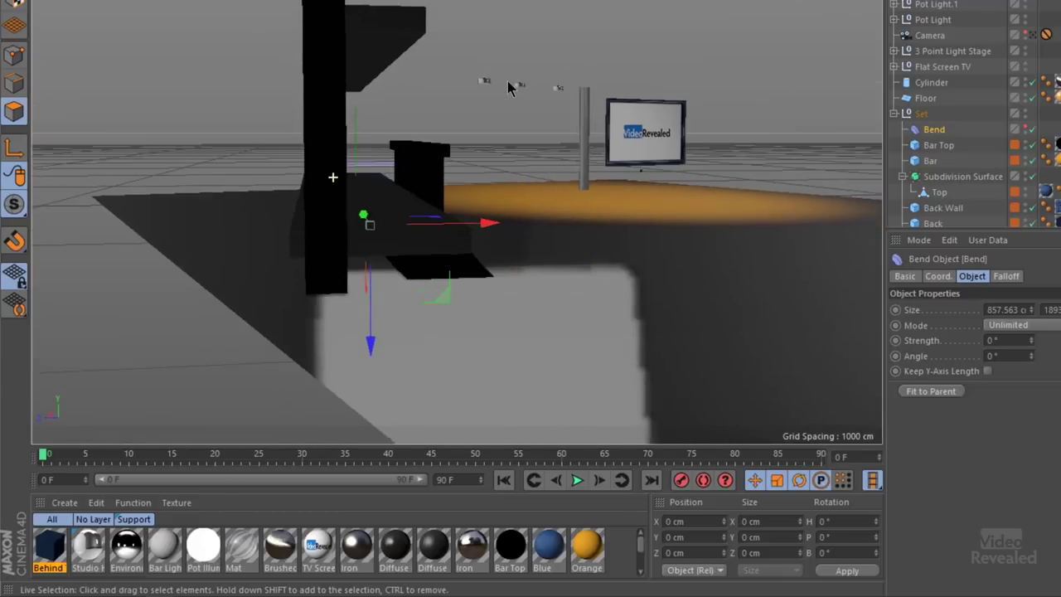
pyautogui.keyDown('alt'); pyautogui.moveTo(483, 118); pyautogui.dragTo(893, 301); pyautogui.keyUp('alt')
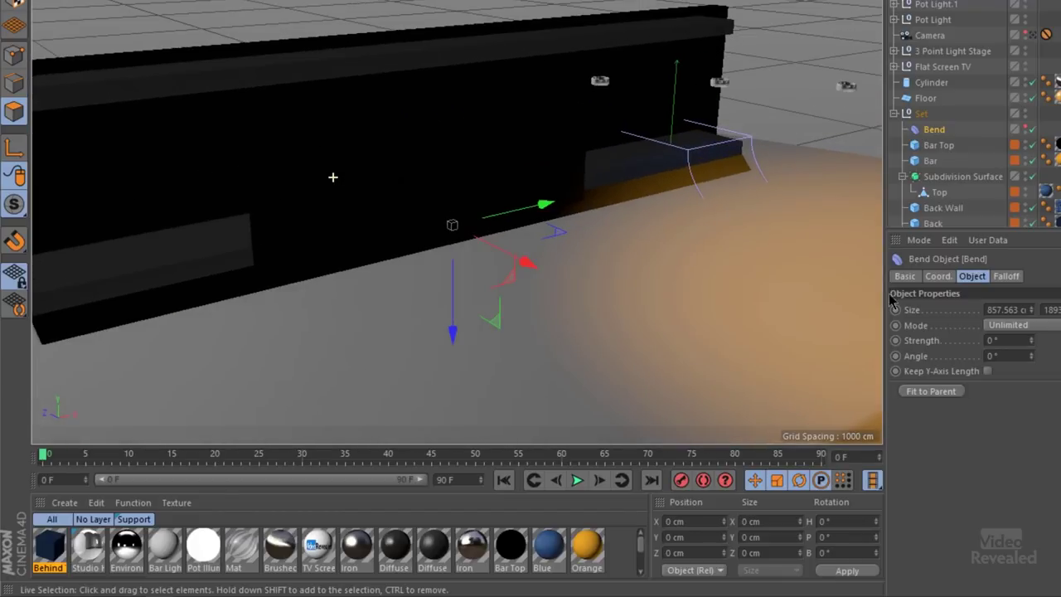
pyautogui.moveTo(1034, 346); pyautogui.dragTo(1050, 326)
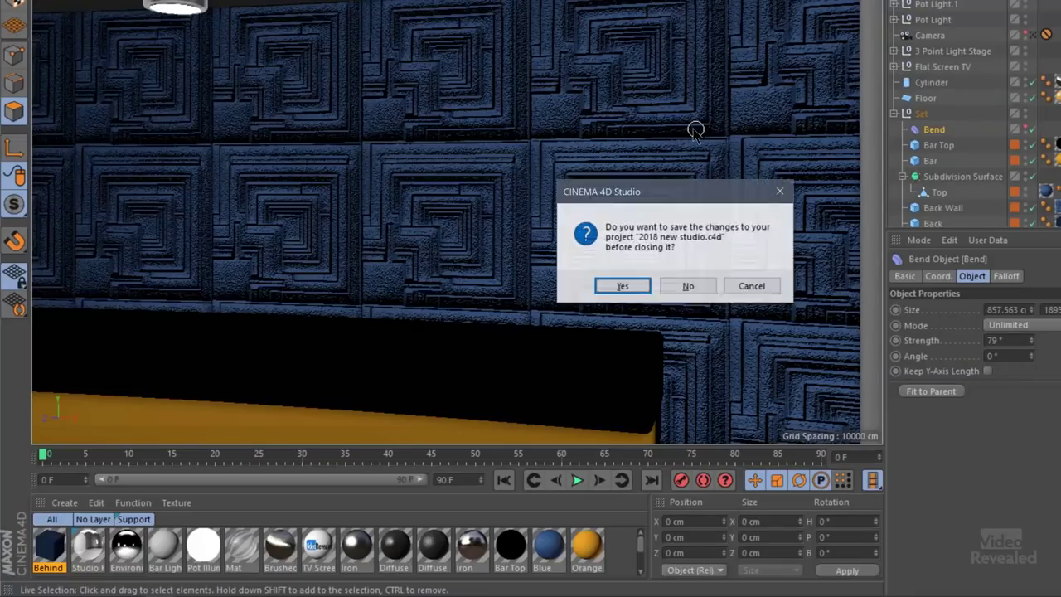
# Close the studio project without saving and add a cone raised above the floor
pyautogui.click(689, 287)
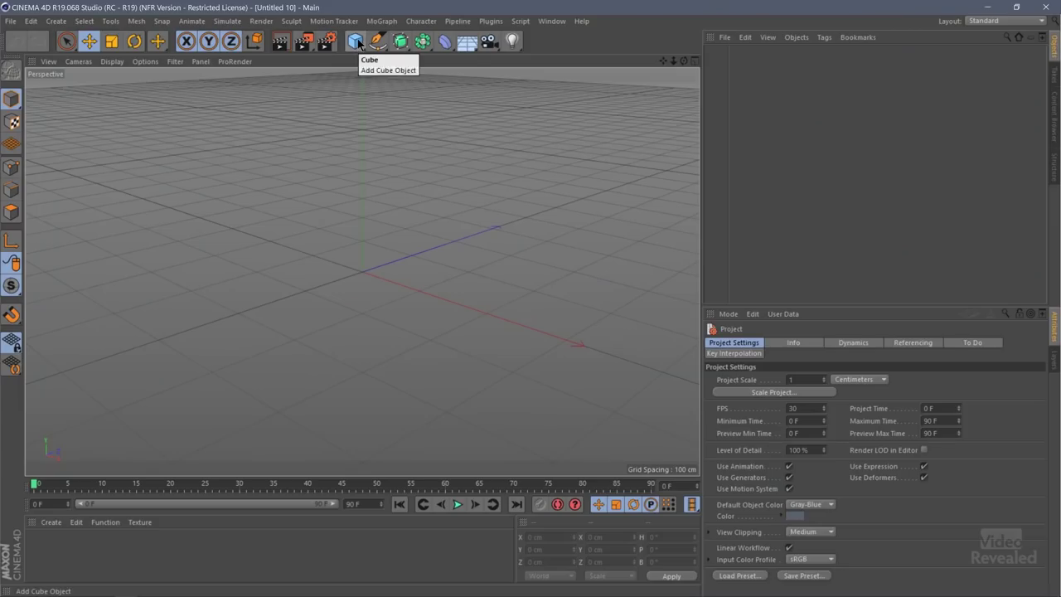
pyautogui.click(358, 43)
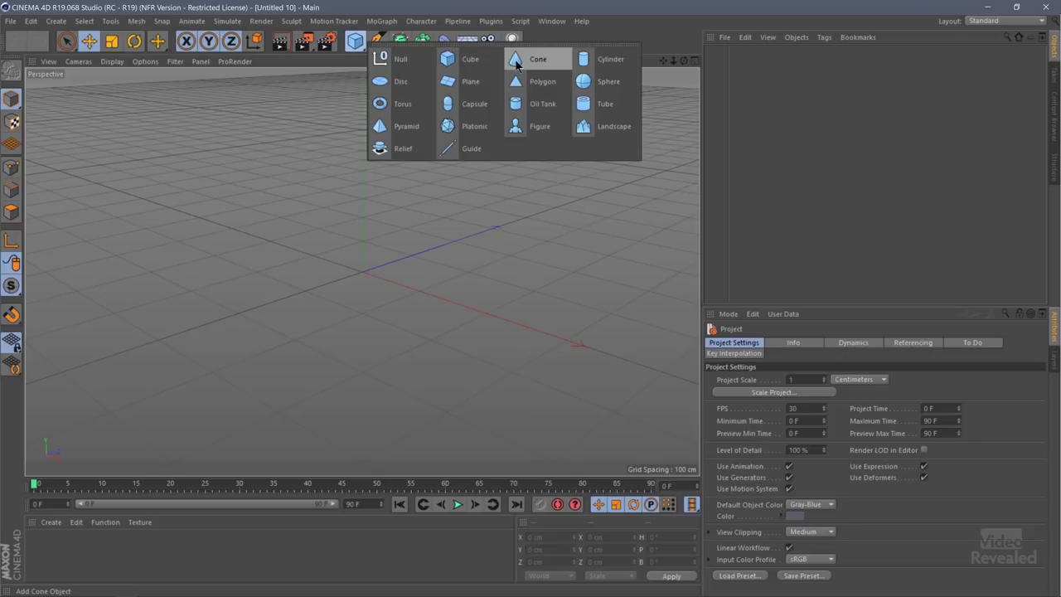
pyautogui.click(516, 63)
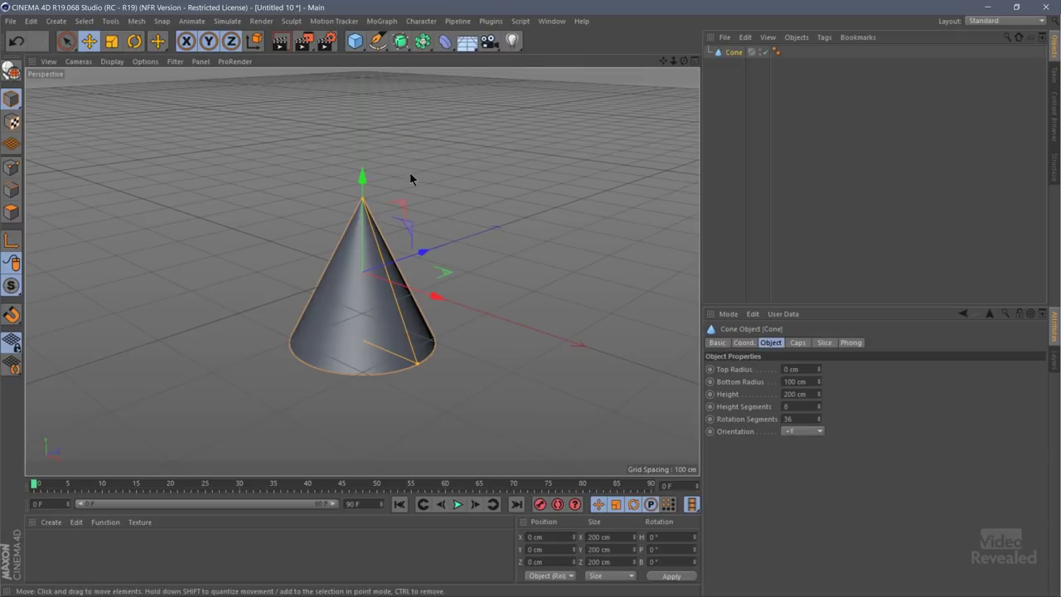
pyautogui.moveTo(370, 184); pyautogui.dragTo(383, 125)
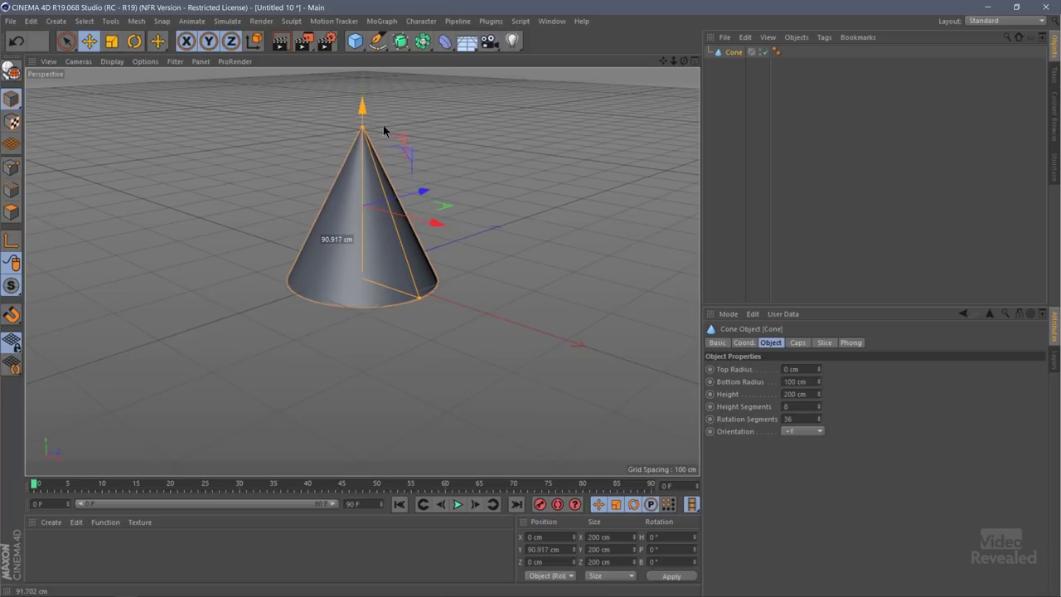
# Add a 400 cm plane and lift it to 223.218 cm above the cone's tip
pyautogui.keyDown('alt'); pyautogui.moveTo(441, 135); pyautogui.dragTo(450, 201, button='middle'); pyautogui.keyUp('alt')
pyautogui.keyDown('alt'); pyautogui.moveTo(443, 189); pyautogui.dragTo(438, 166); pyautogui.keyUp('alt')
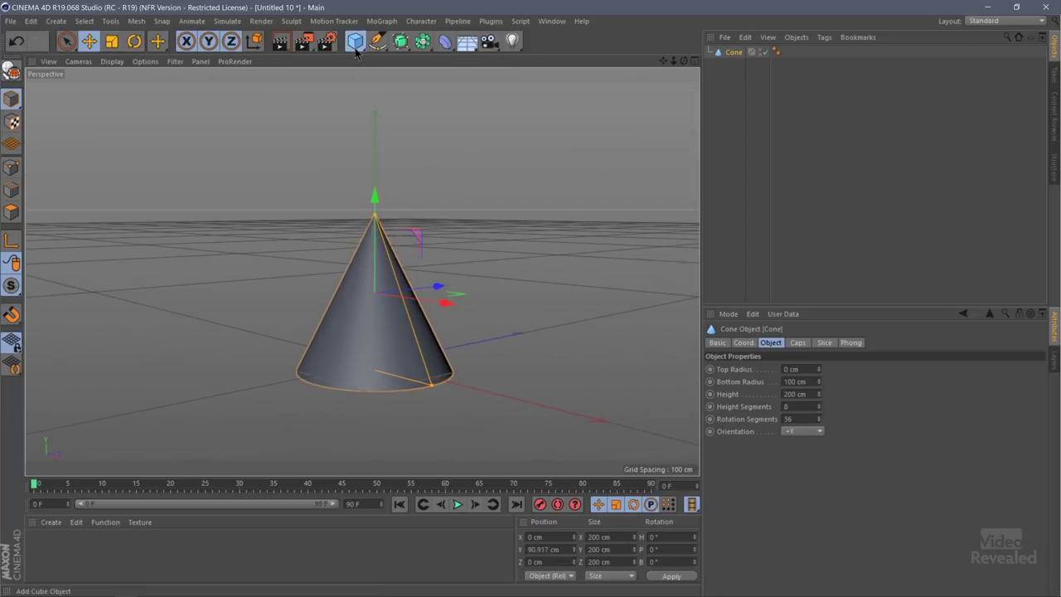
pyautogui.moveTo(355, 41); pyautogui.dragTo(465, 83)
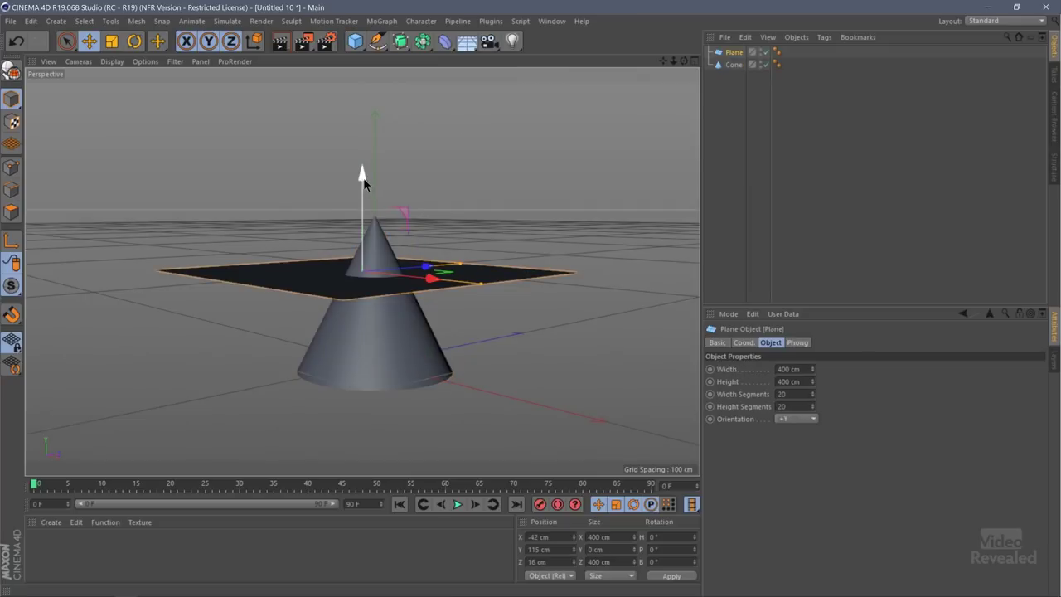
pyautogui.moveTo(360, 171); pyautogui.dragTo(357, 74)
pyautogui.moveTo(492, 332)
pyautogui.keyDown('alt'); pyautogui.mouseDown()
pyautogui.moveTo(479, 349)
pyautogui.moveTo(474, 328)
pyautogui.mouseUp(); pyautogui.keyUp('alt')
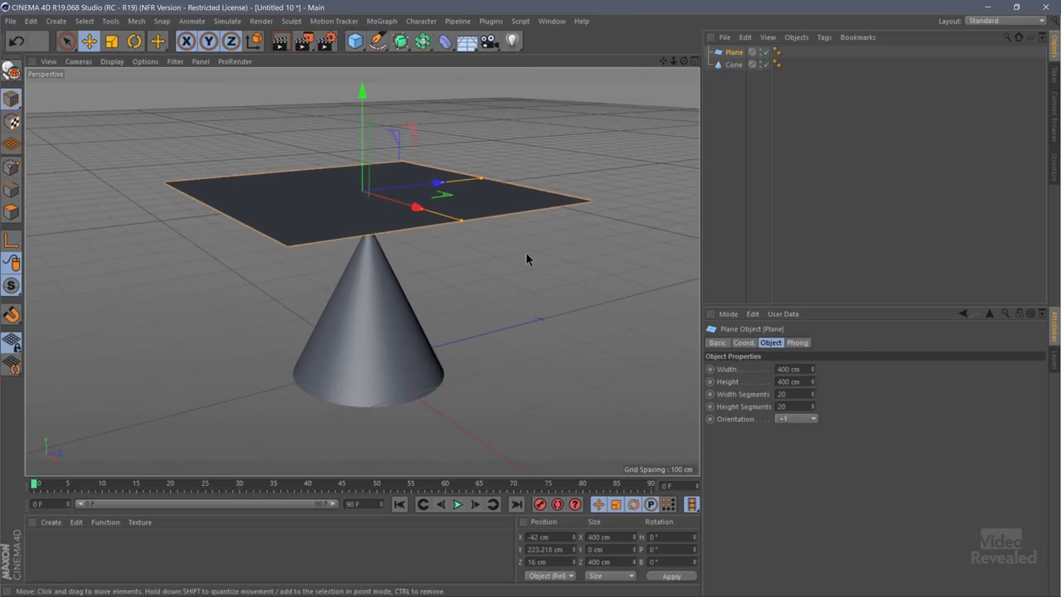
pyautogui.click(511, 270)
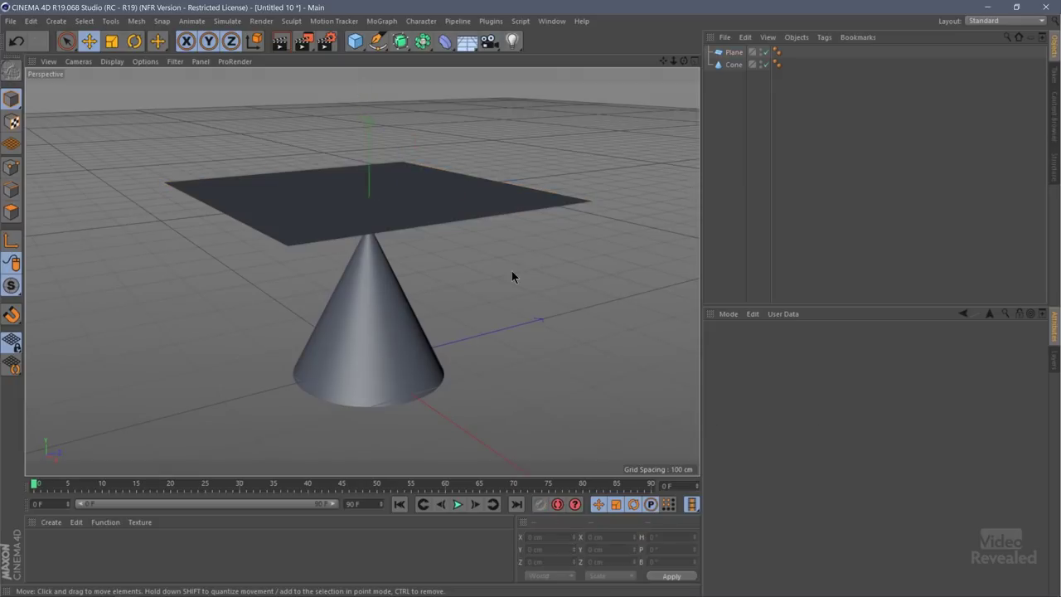
# Search the Content Browser for 'silk' and apply Silk - Red to the plane
pyautogui.click(1055, 115)
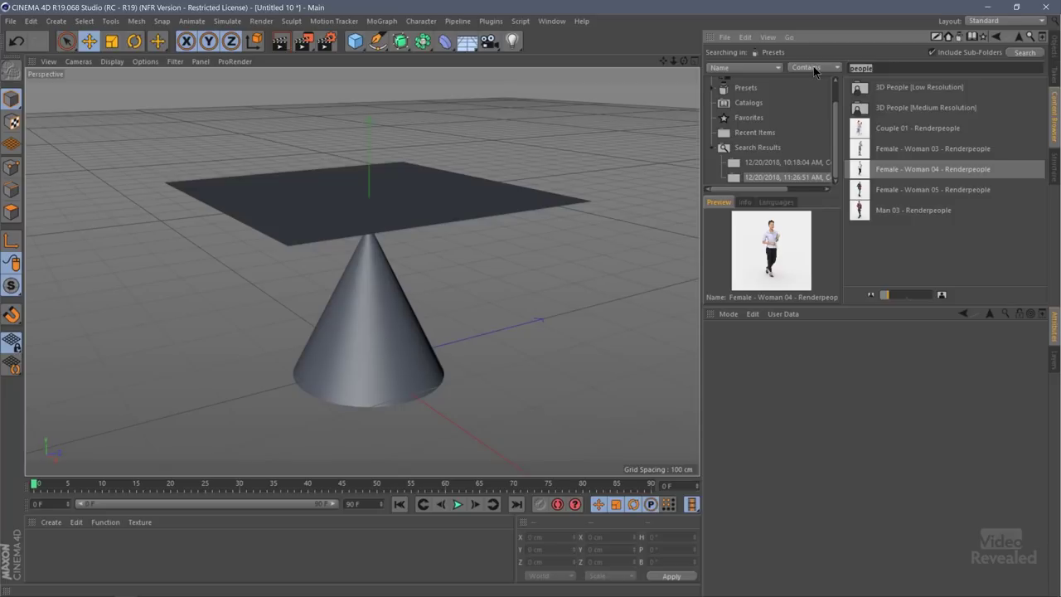
pyautogui.write('silk')
pyautogui.press('Return')
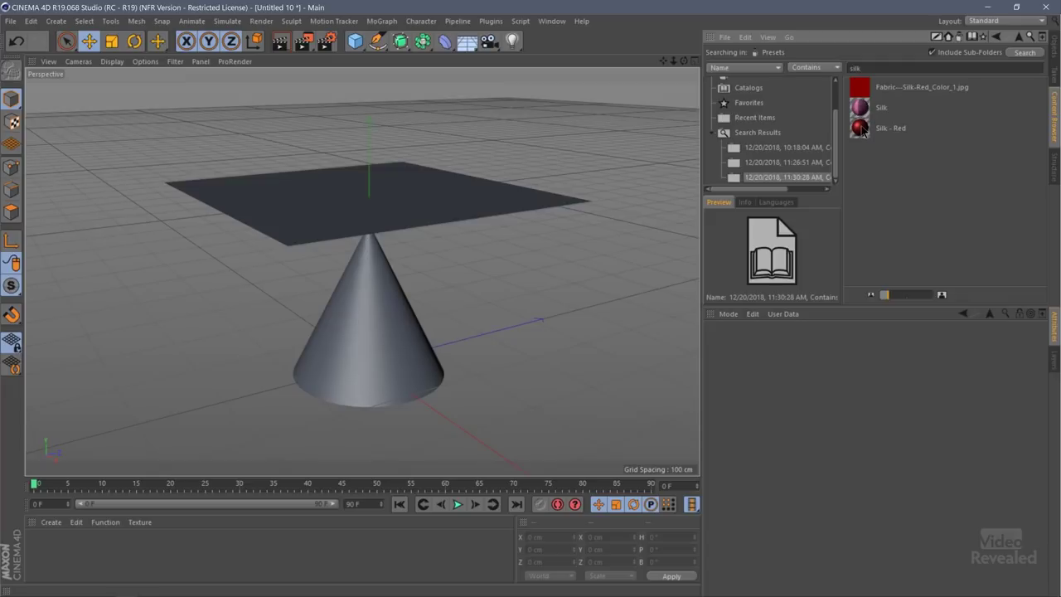
pyautogui.moveTo(862, 131); pyautogui.dragTo(692, 138)
pyautogui.moveTo(472, 201); pyautogui.dragTo(436, 207)
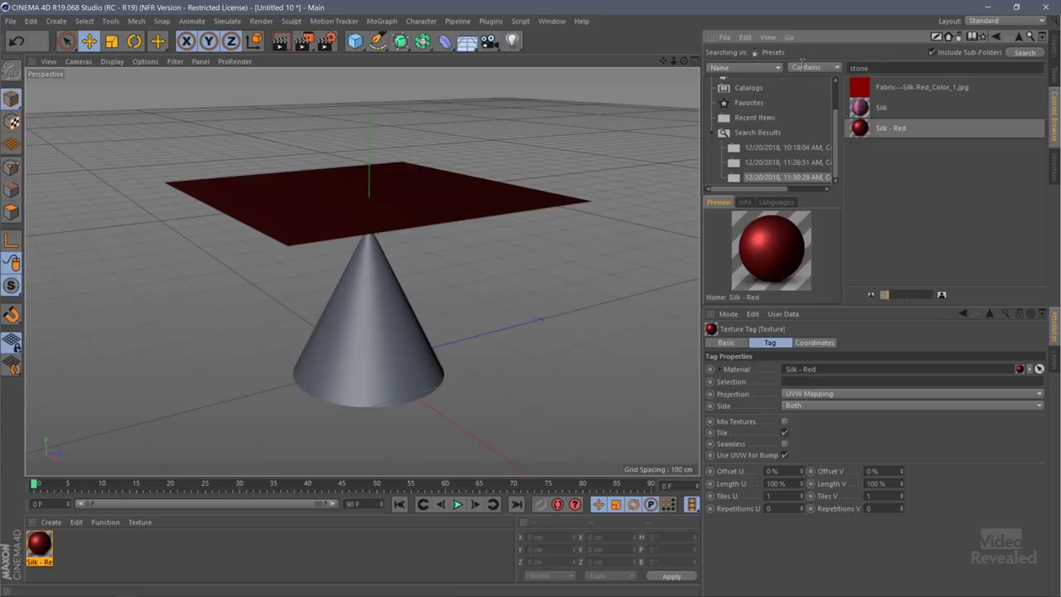
# Search presets for 'stone', apply Artificial Stone 01 to the cone, and preview playback
pyautogui.press('Return')
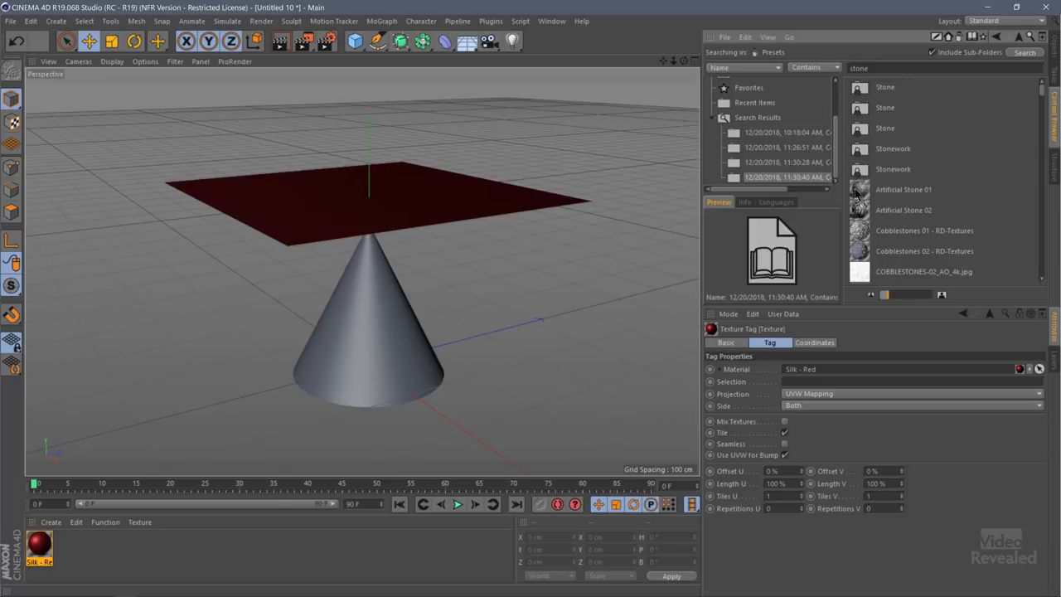
pyautogui.moveTo(856, 192); pyautogui.dragTo(671, 245)
pyautogui.moveTo(390, 348); pyautogui.dragTo(386, 352)
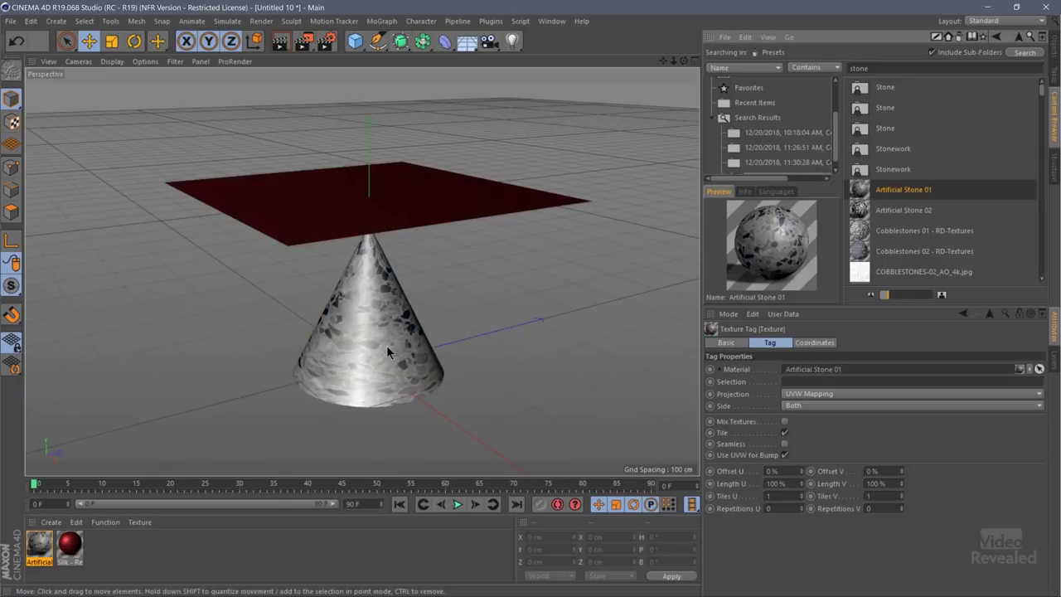
pyautogui.click(1055, 45)
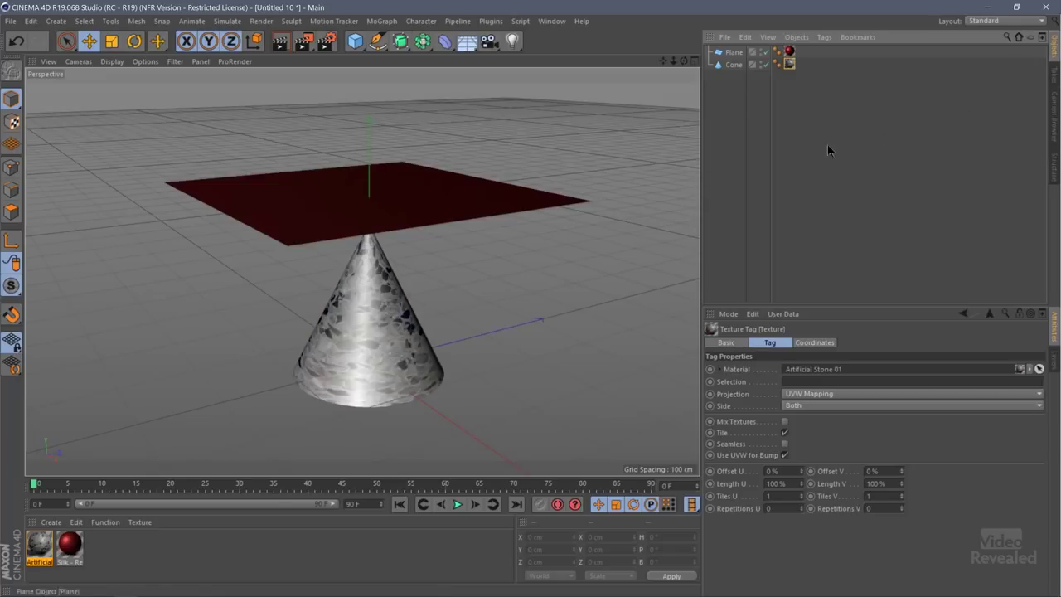
pyautogui.keyDown('alt'); pyautogui.moveTo(261, 310); pyautogui.dragTo(277, 304); pyautogui.keyUp('alt')
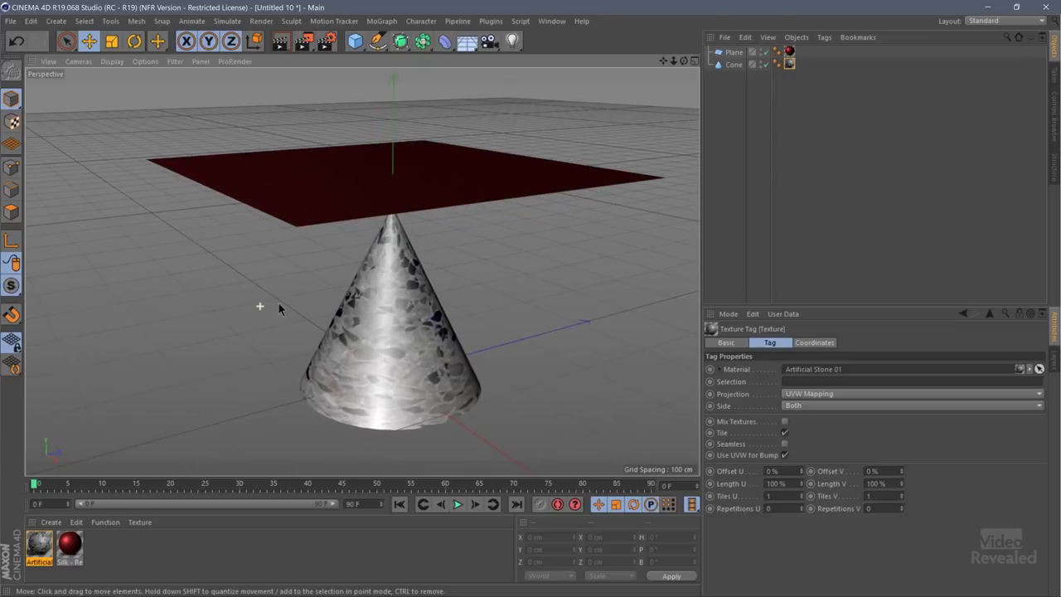
pyautogui.click(457, 504)
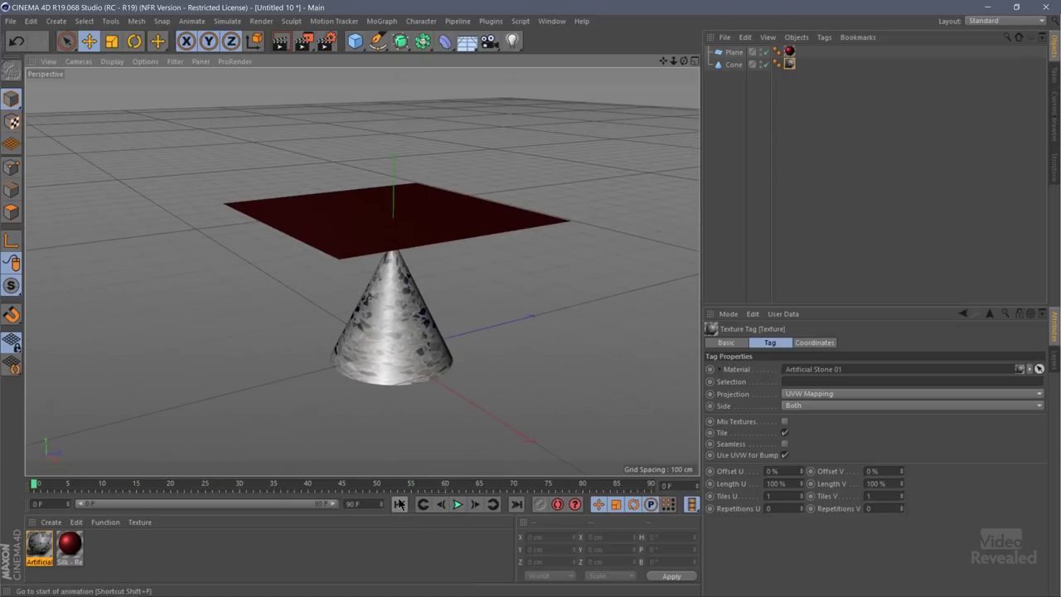
# Give the cone a Collider Body simulation tag
pyautogui.click(396, 353)
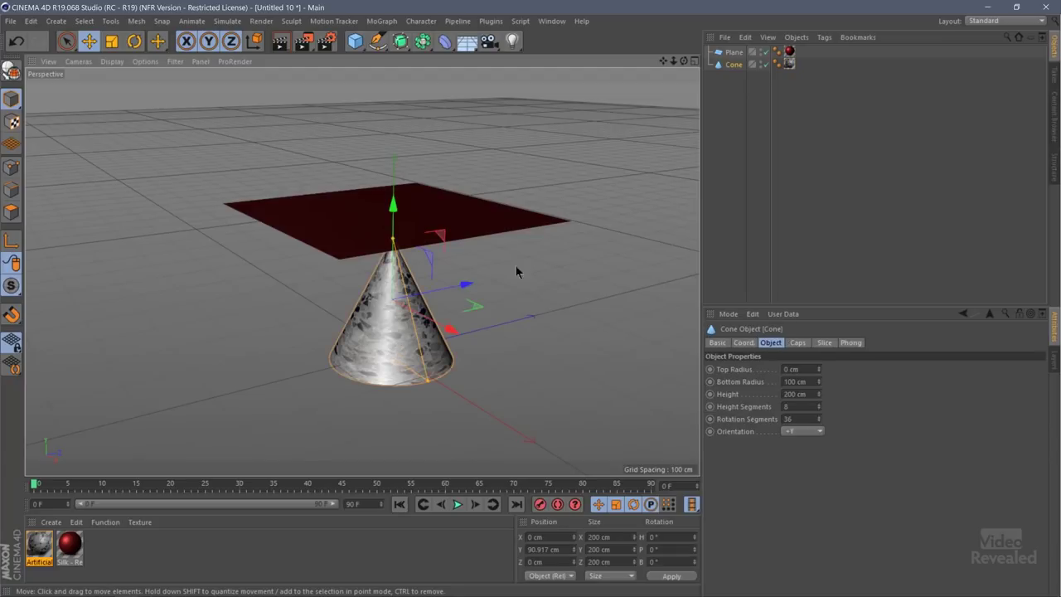
pyautogui.click(826, 37)
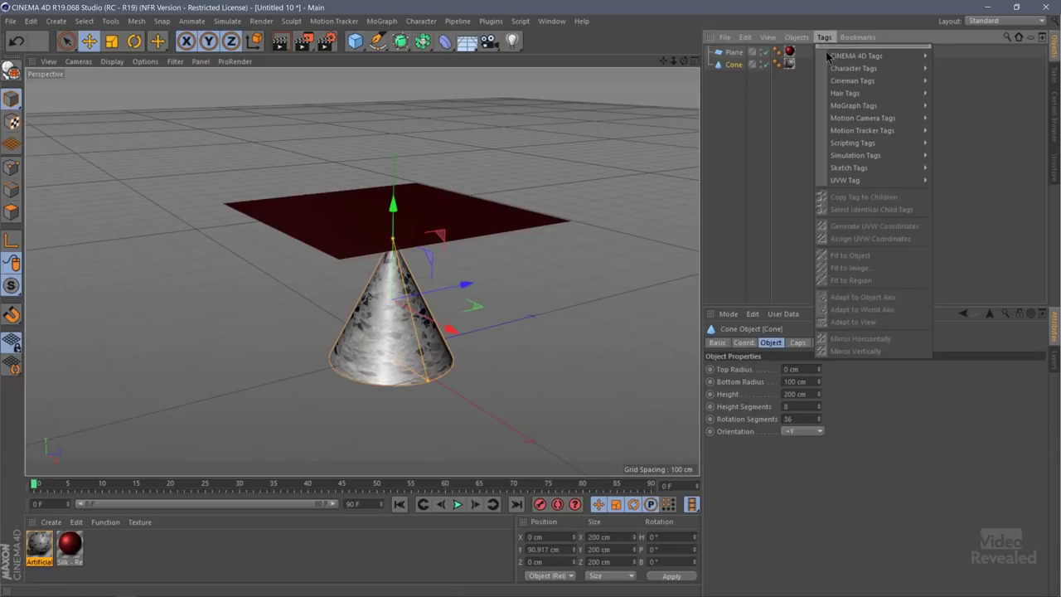
pyautogui.moveTo(868, 156)
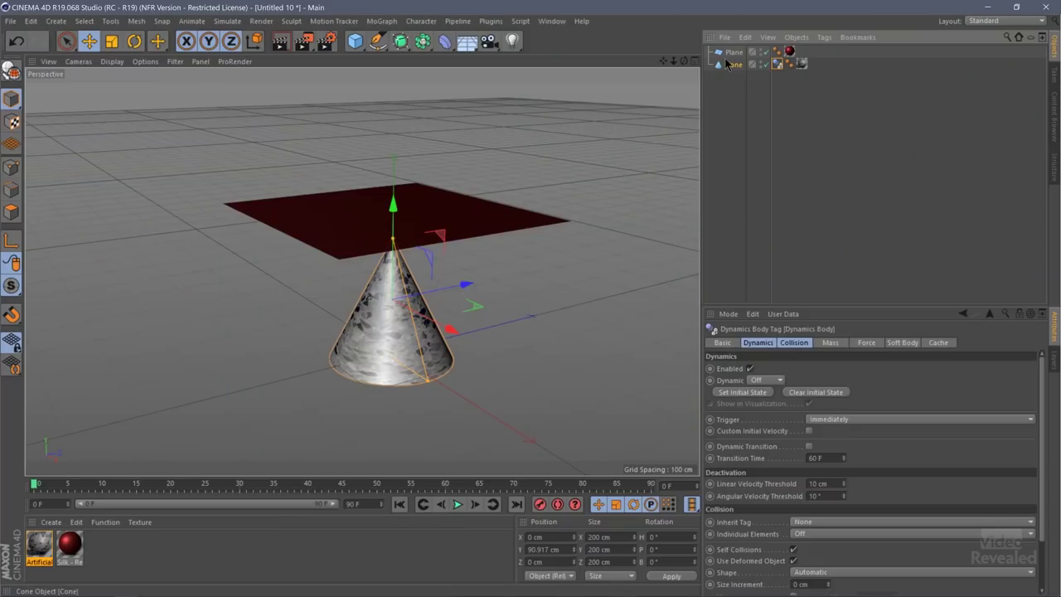
# Make the plane a Soft Body, raise it higher, and play to watch it drape
pyautogui.click(732, 53)
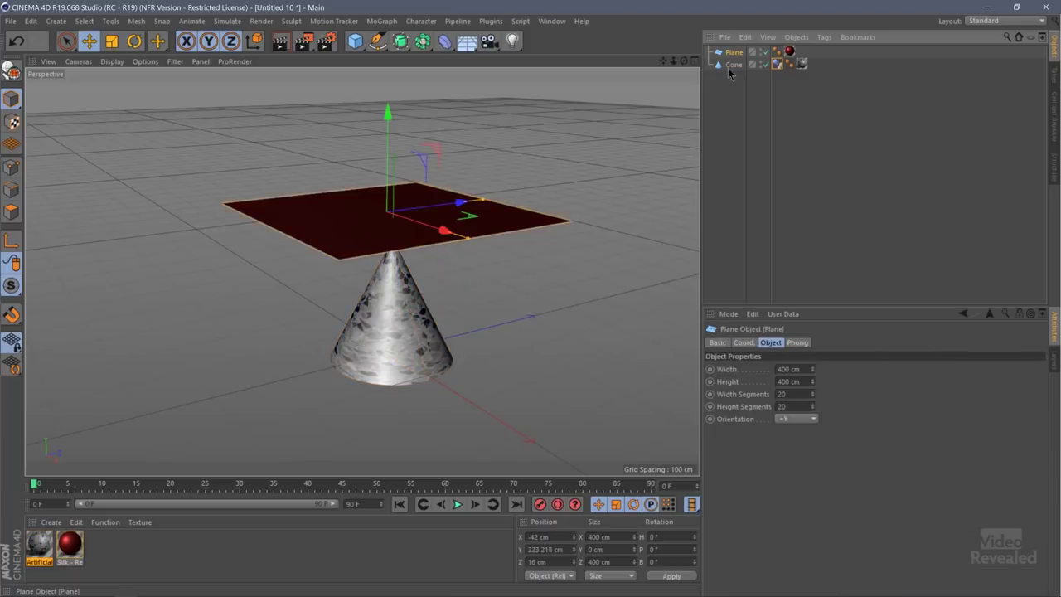
pyautogui.click(823, 39)
pyautogui.moveTo(867, 158)
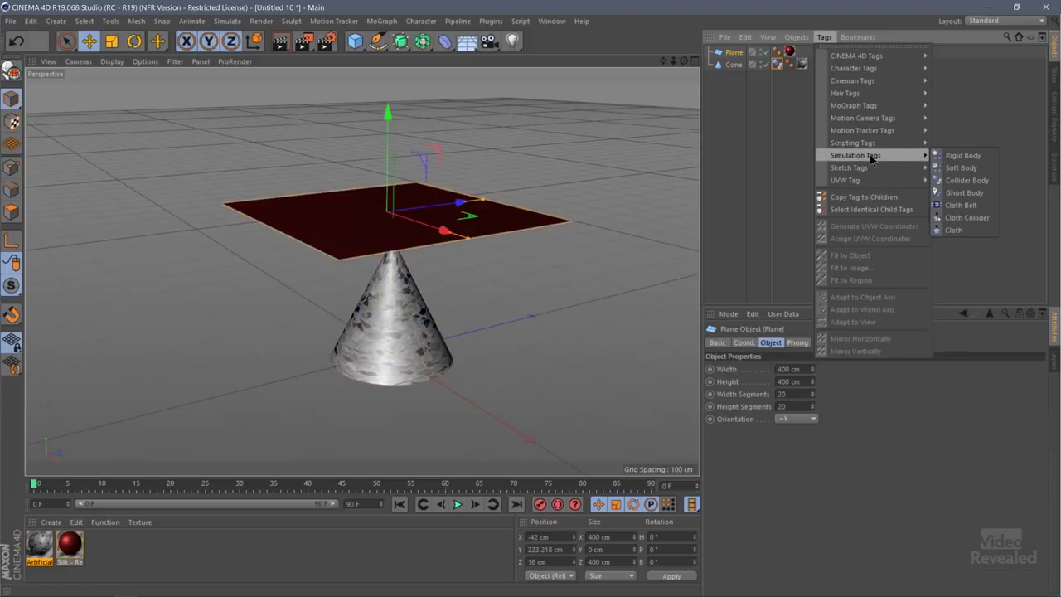
pyautogui.click(962, 168)
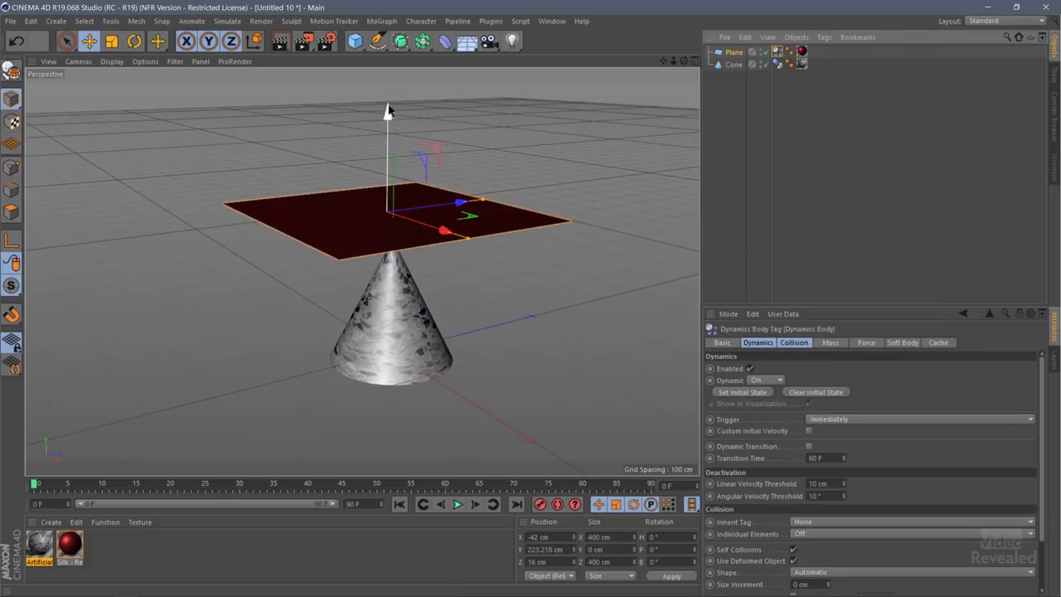
pyautogui.moveTo(387, 116); pyautogui.dragTo(388, 83)
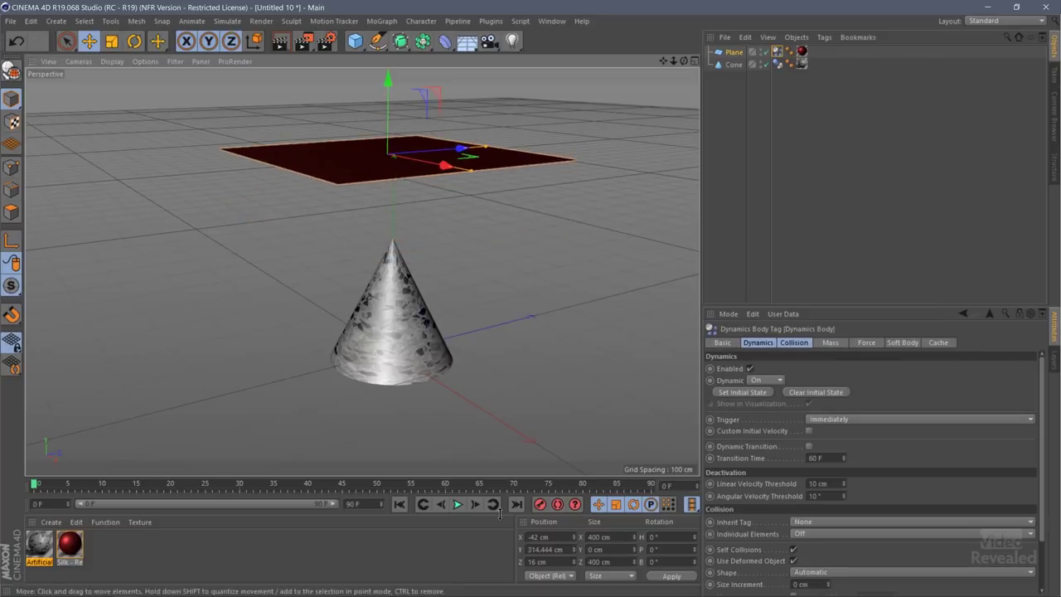
pyautogui.click(459, 506)
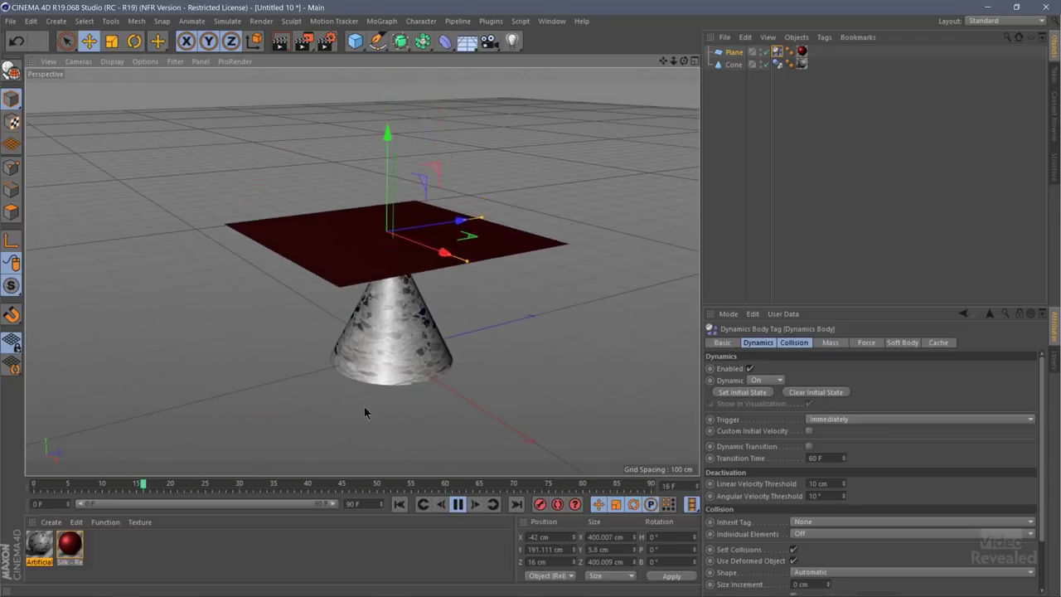
pyautogui.keyDown('alt'); pyautogui.moveTo(364, 406); pyautogui.dragTo(501, 380); pyautogui.keyUp('alt')
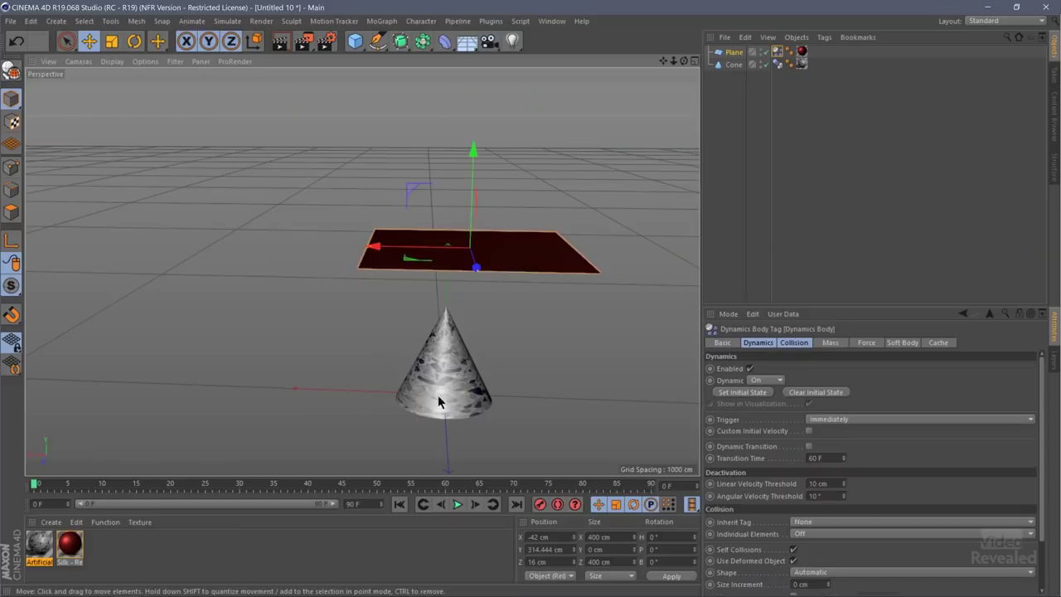
pyautogui.hotkey('ctrl', 'z')
pyautogui.hotkey('ctrl', 'z')
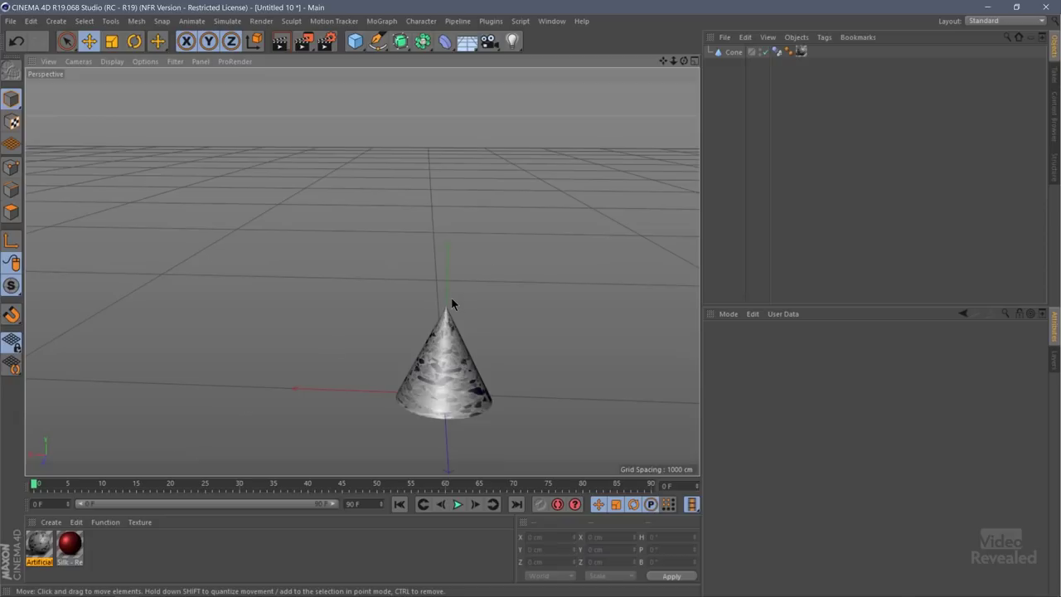
# Add a sphere, scale it to about 122 cm, and raise it high above the cone
pyautogui.moveTo(358, 41); pyautogui.dragTo(606, 83)
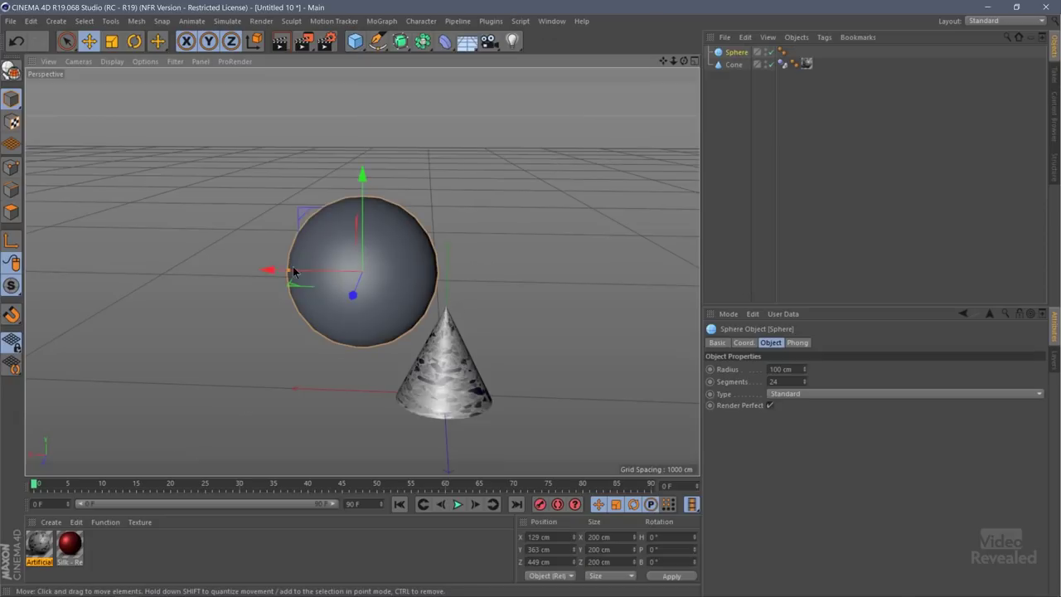
pyautogui.press('t')
pyautogui.moveTo(444, 206); pyautogui.dragTo(343, 287)
pyautogui.press('e')
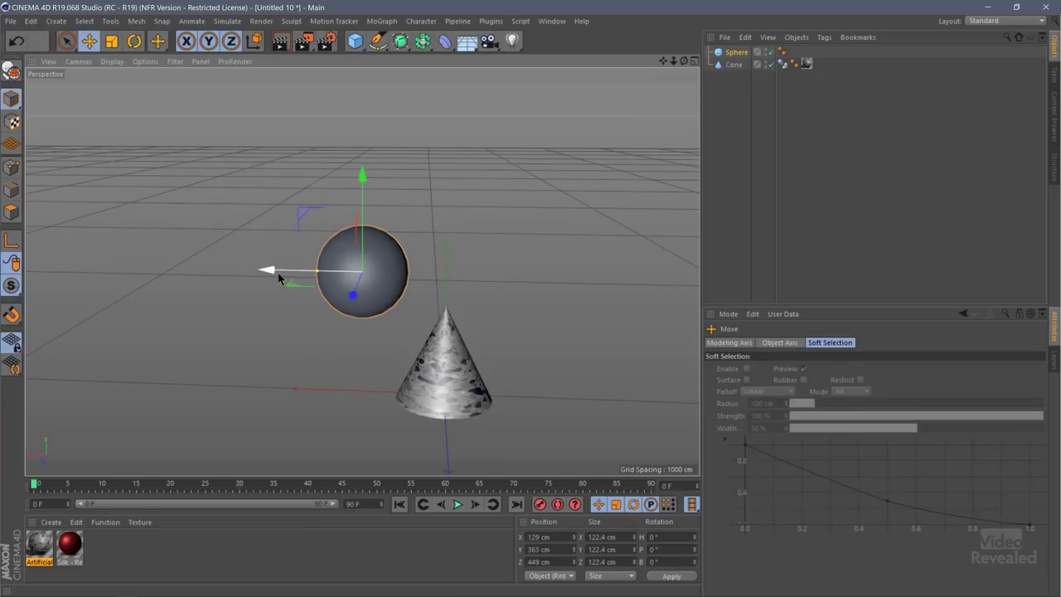
pyautogui.moveTo(278, 273); pyautogui.dragTo(356, 274)
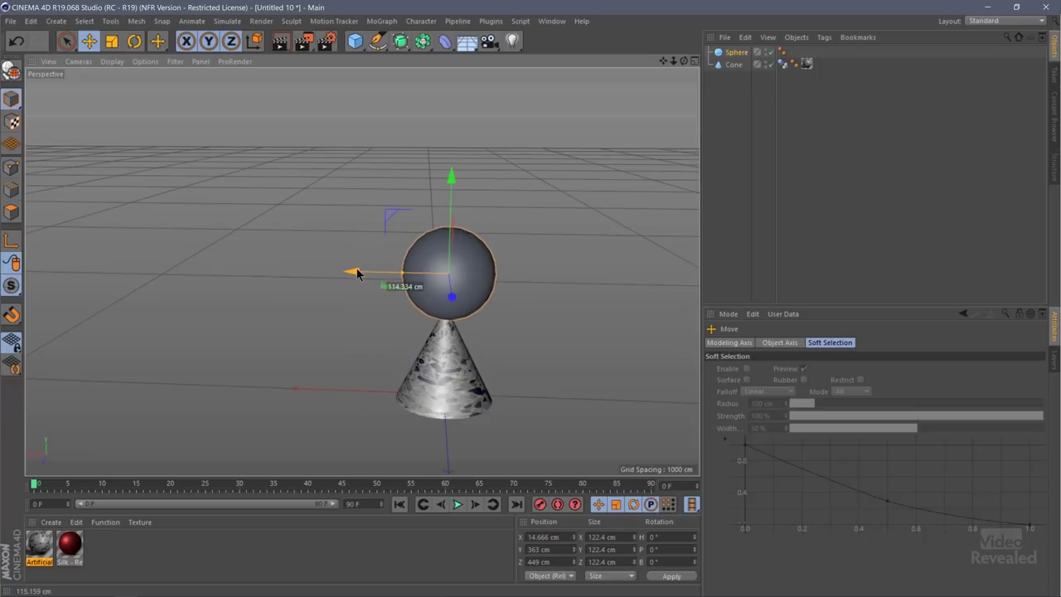
pyautogui.moveTo(450, 177); pyautogui.dragTo(450, 123)
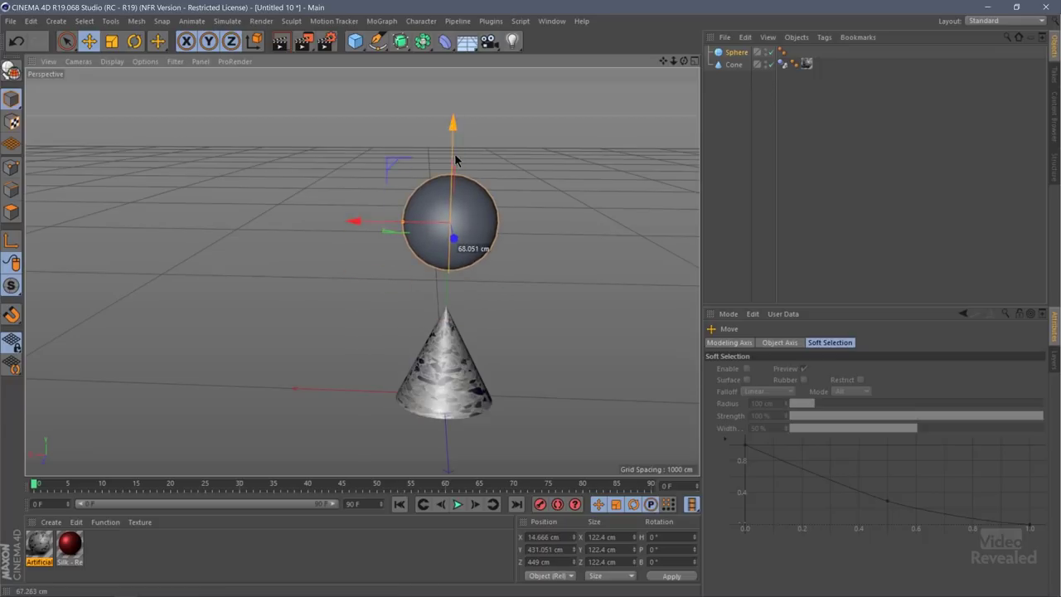
# Centre the sphere over the cone's tip in the Right and Top views, then maximize Perspective
pyautogui.press('F5')
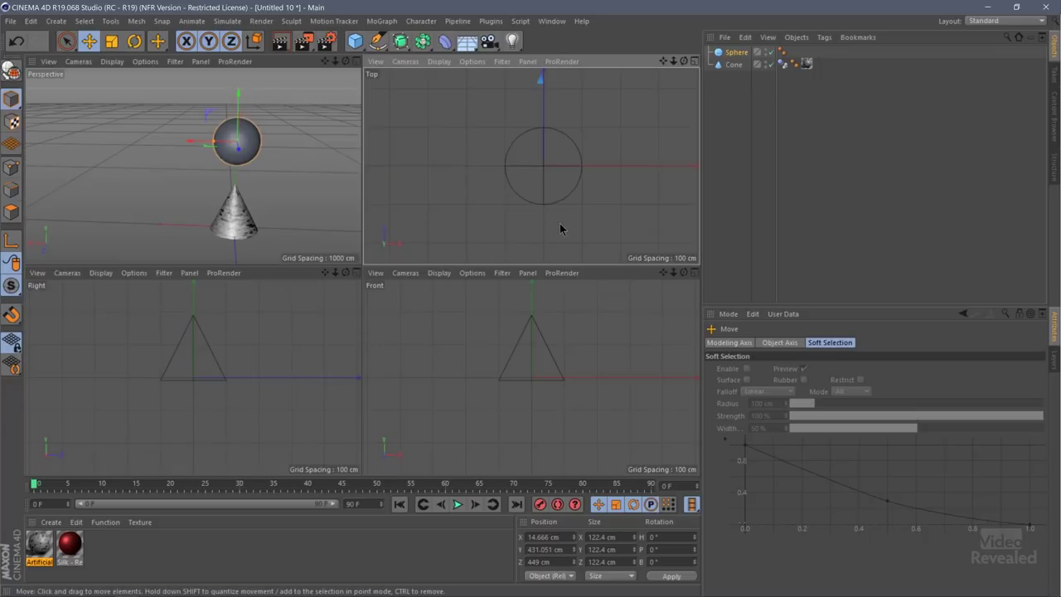
pyautogui.scroll(-5, 561, 223)
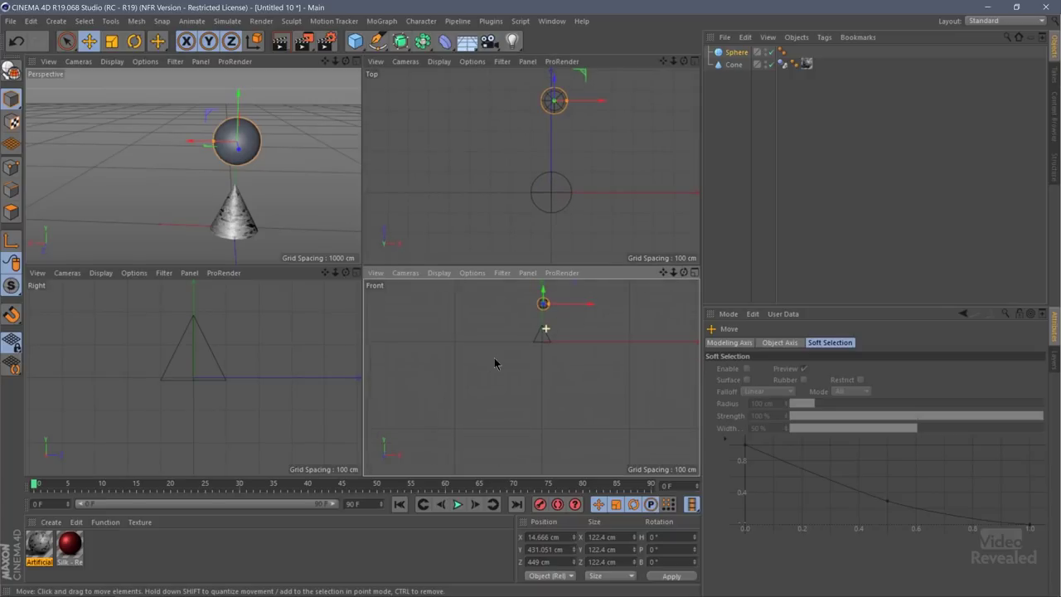
pyautogui.scroll(-2, 290, 355)
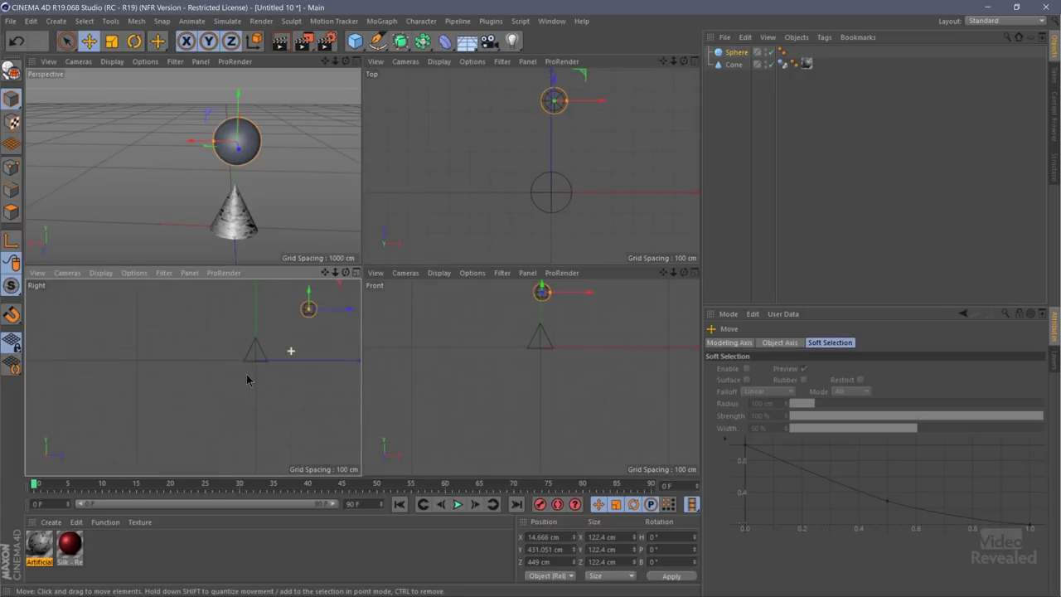
pyautogui.keyDown('alt'); pyautogui.moveTo(280, 338); pyautogui.dragTo(194, 374, button='middle'); pyautogui.keyUp('alt')
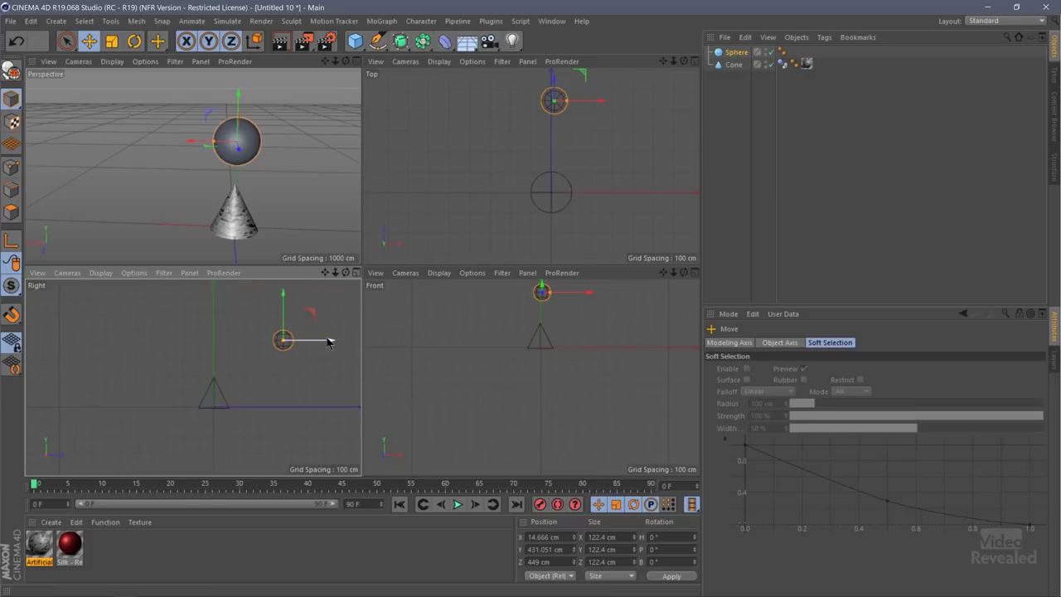
pyautogui.moveTo(330, 344); pyautogui.dragTo(262, 352)
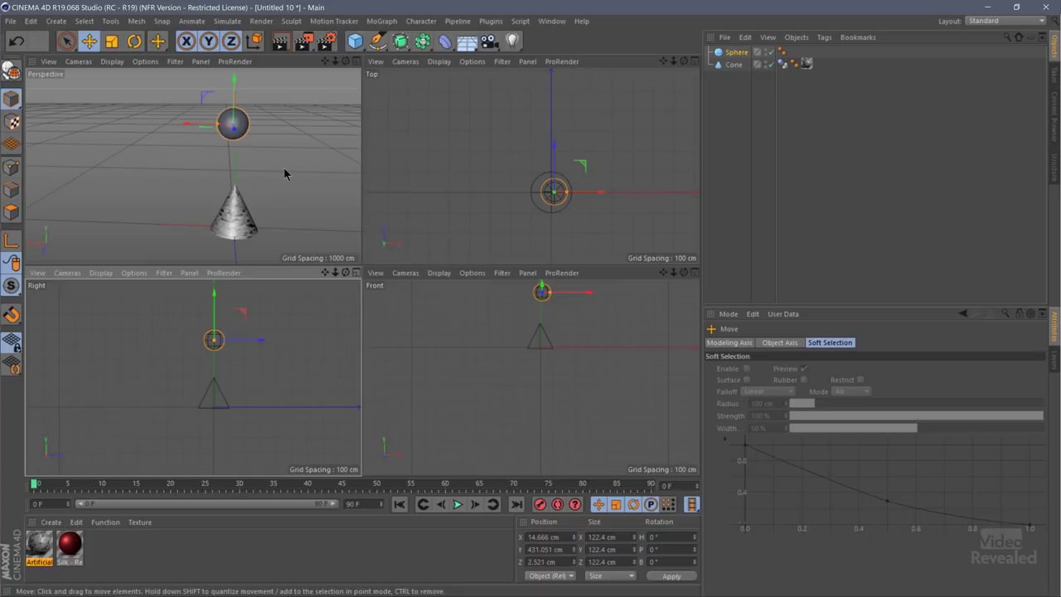
pyautogui.moveTo(604, 194); pyautogui.dragTo(595, 194)
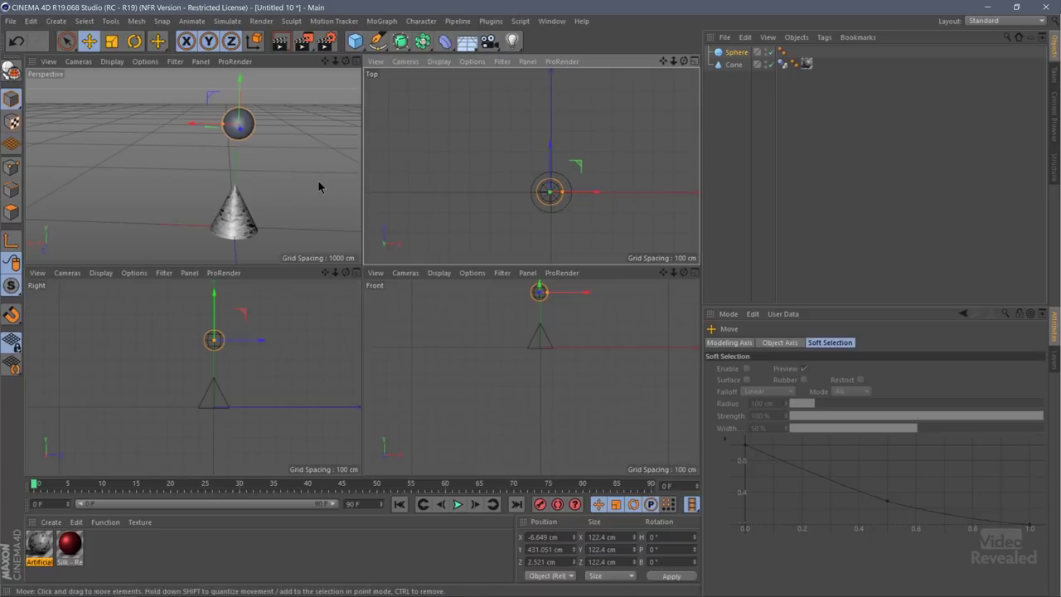
pyautogui.middleClick(317, 184)
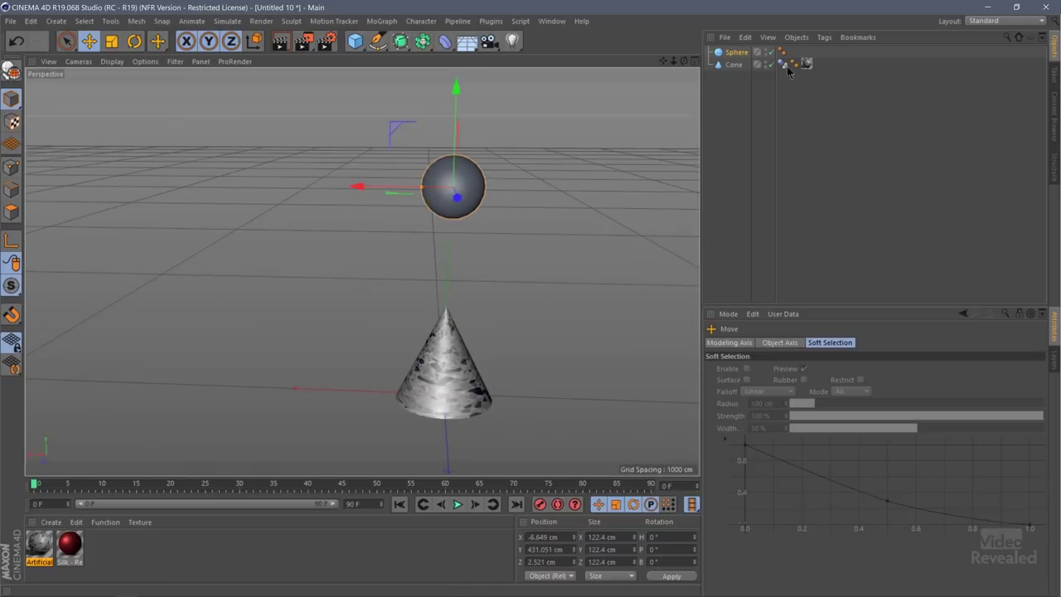
# Give the sphere a Soft Body tag and test the simulation
pyautogui.click(826, 38)
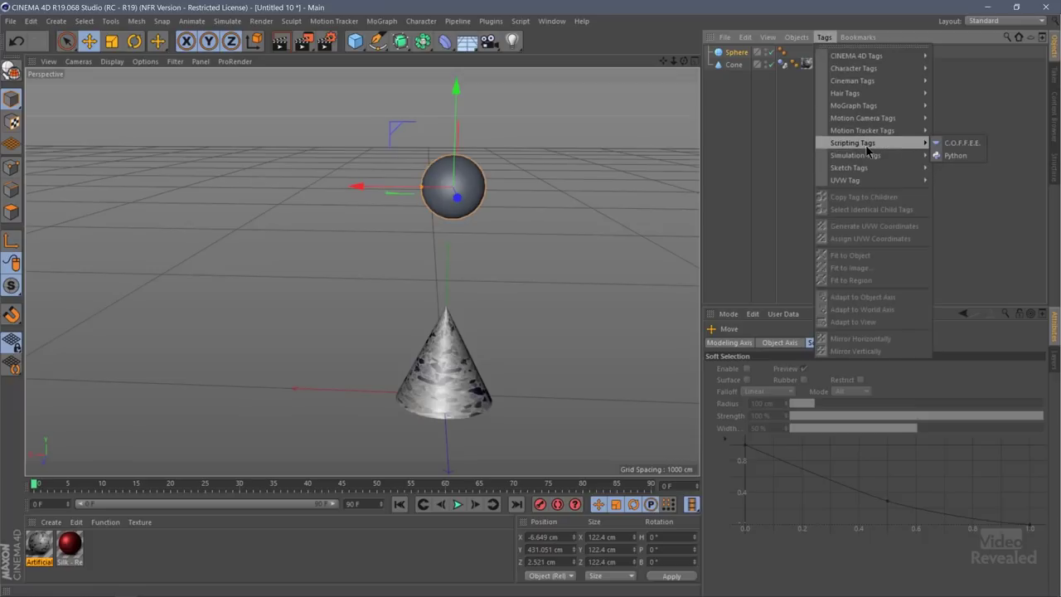
pyautogui.moveTo(870, 158)
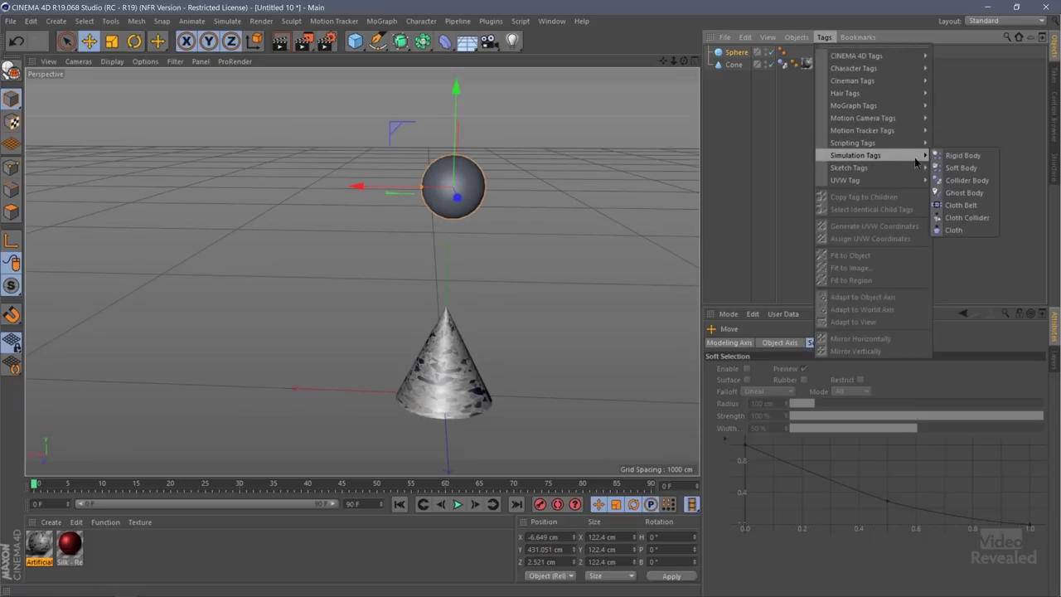
pyautogui.click(961, 168)
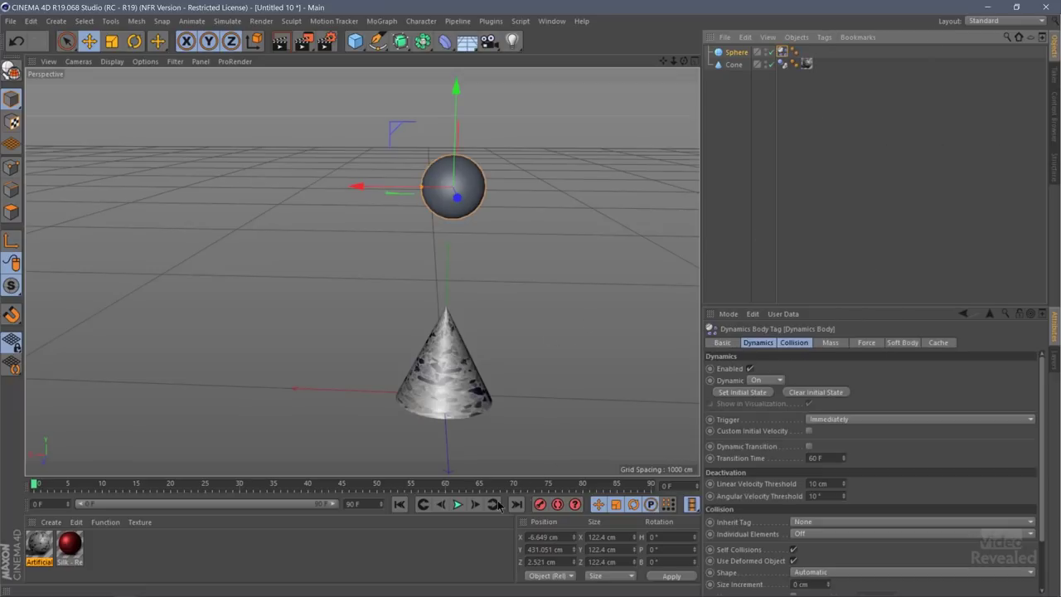
pyautogui.click(460, 506)
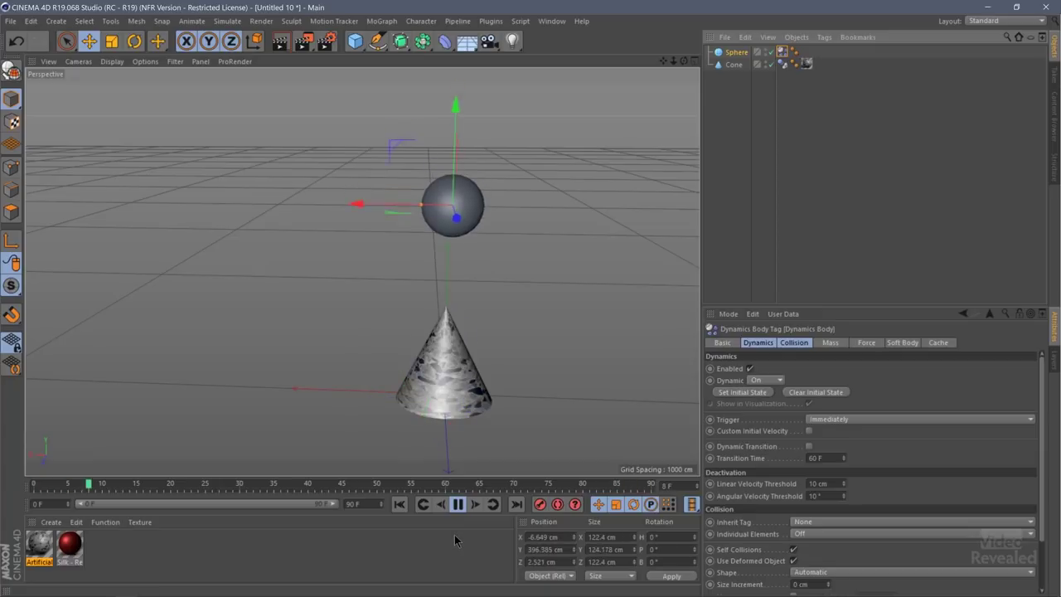
pyautogui.click(459, 504)
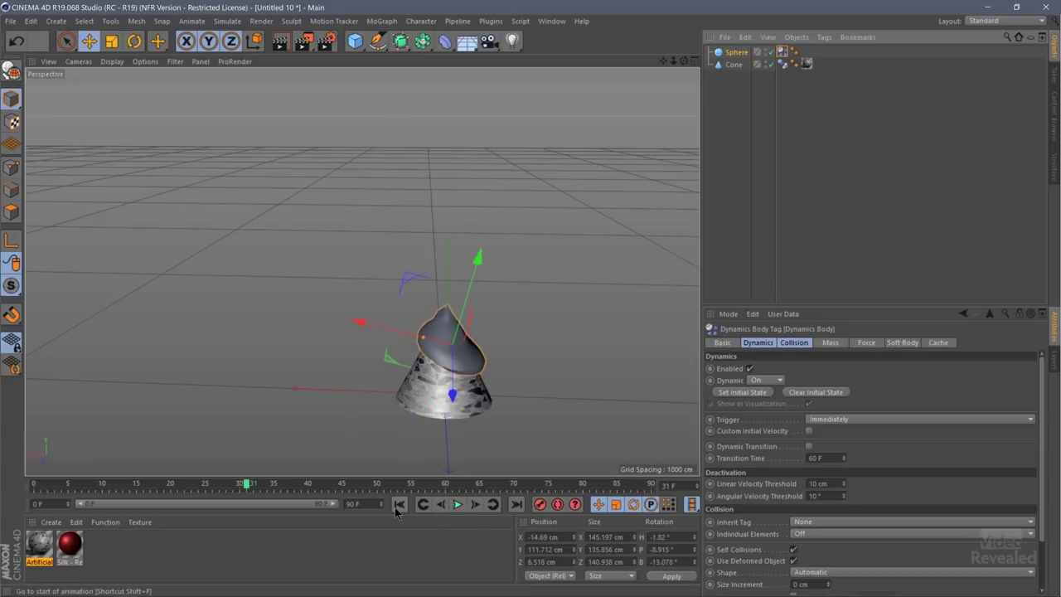
pyautogui.click(397, 505)
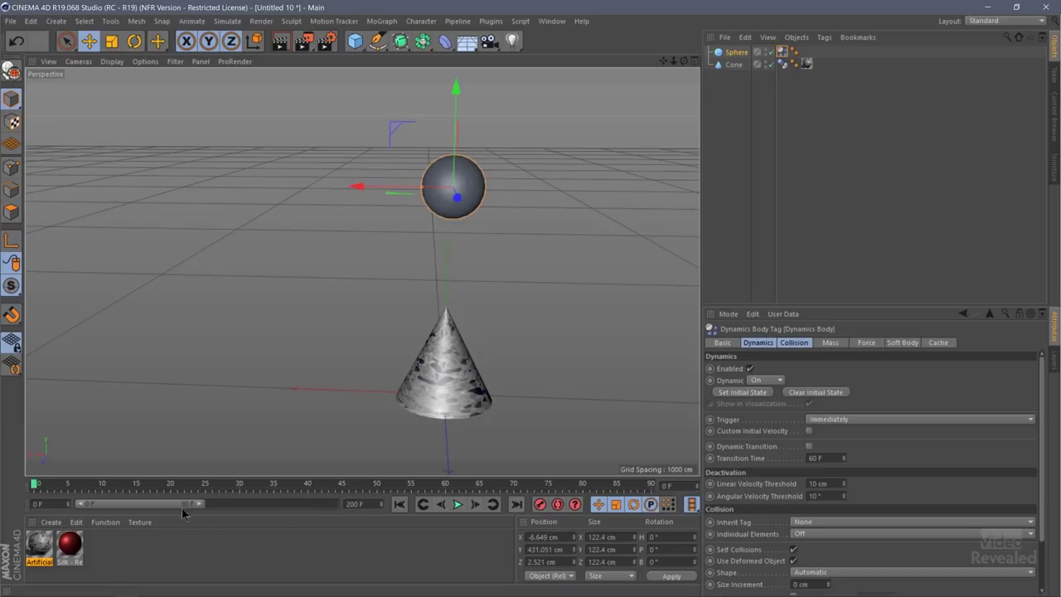
# Extend the preview range to 200 frames and replay, orbiting around the falling sphere
pyautogui.moveTo(200, 504); pyautogui.dragTo(336, 504)
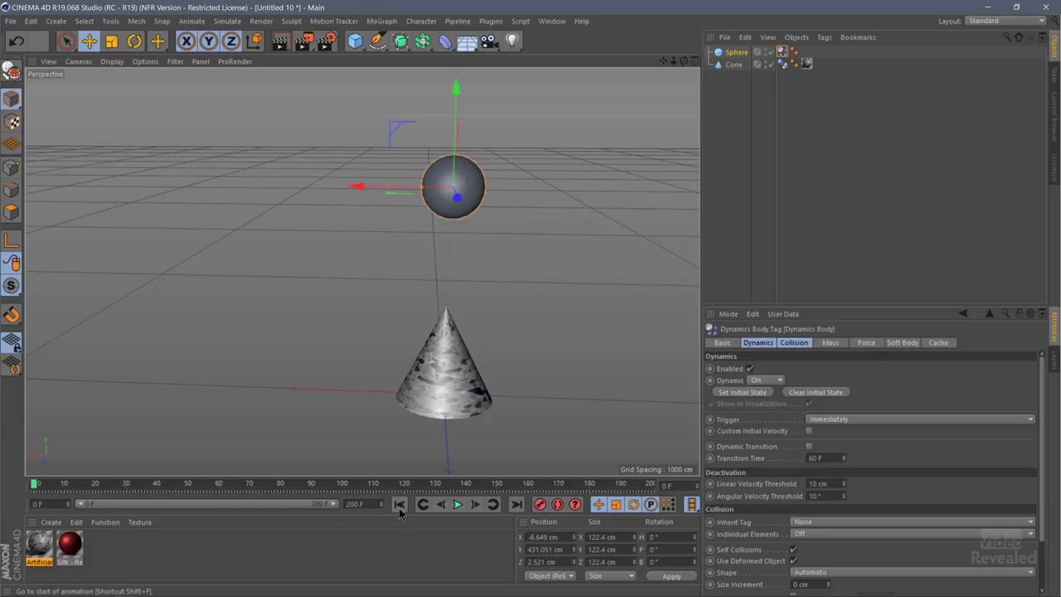
pyautogui.click(457, 504)
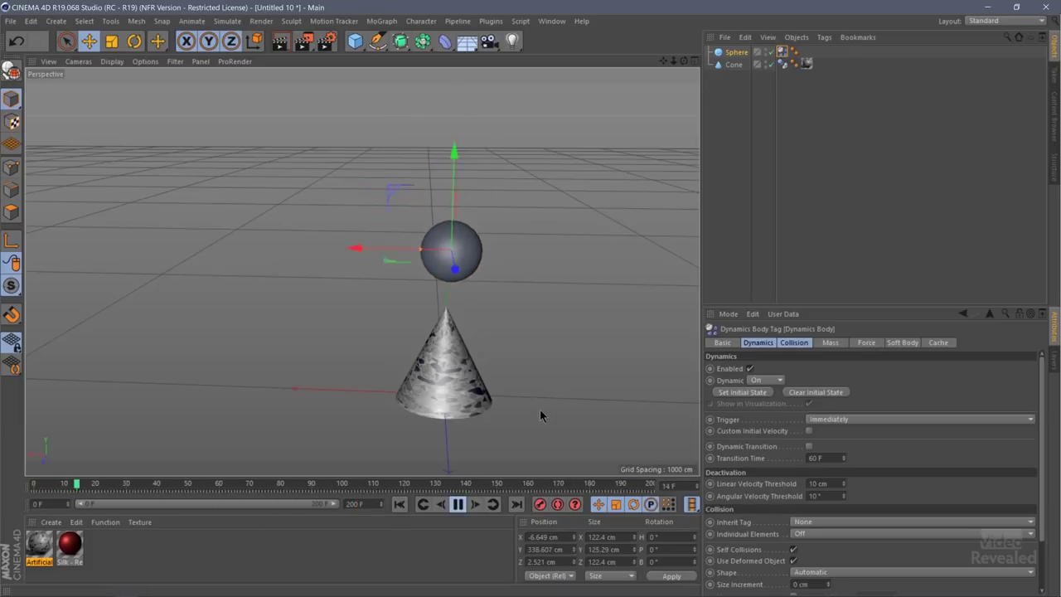
pyautogui.keyDown('alt'); pyautogui.moveTo(540, 409); pyautogui.dragTo(398, 395); pyautogui.keyUp('alt')
pyautogui.keyDown('alt'); pyautogui.moveTo(304, 412); pyautogui.dragTo(305, 442); pyautogui.keyUp('alt')
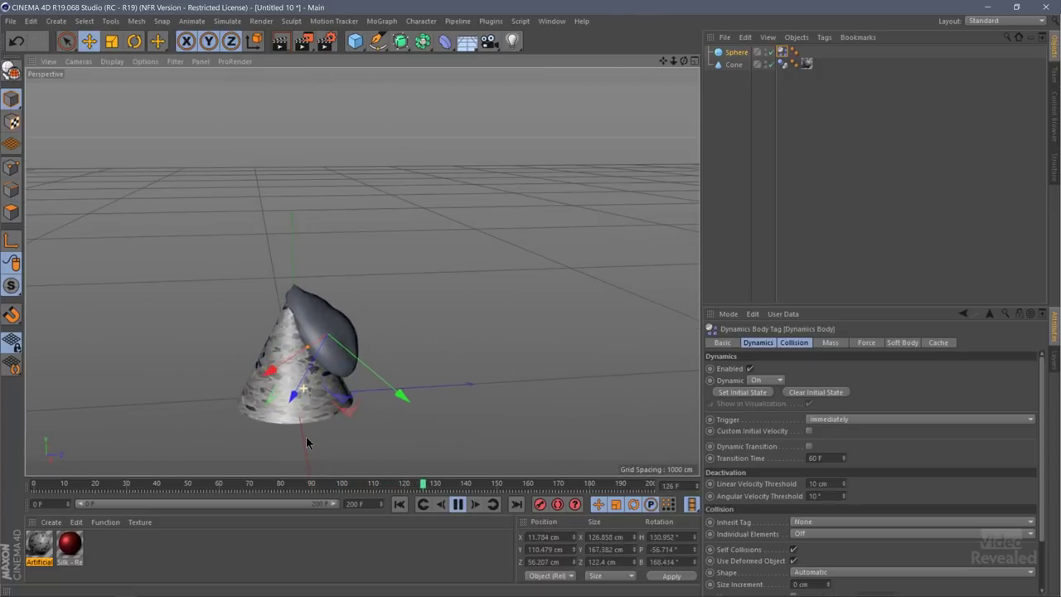
pyautogui.keyDown('alt'); pyautogui.moveTo(274, 377); pyautogui.dragTo(305, 373); pyautogui.keyUp('alt')
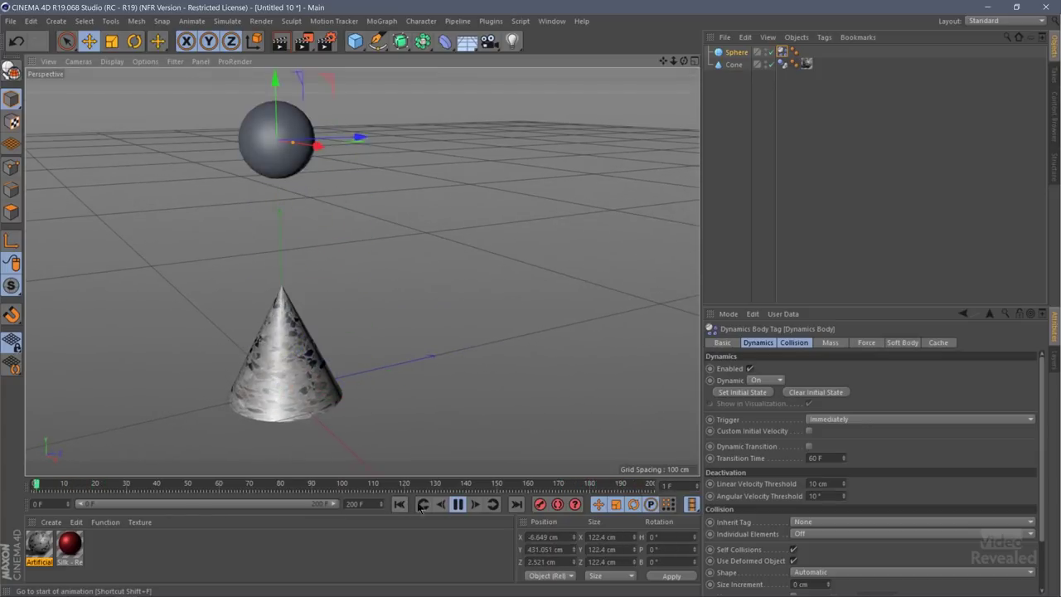
# Offset the sphere to X 46.442 cm so it glances off the cone, test, and rewind
pyautogui.click(454, 506)
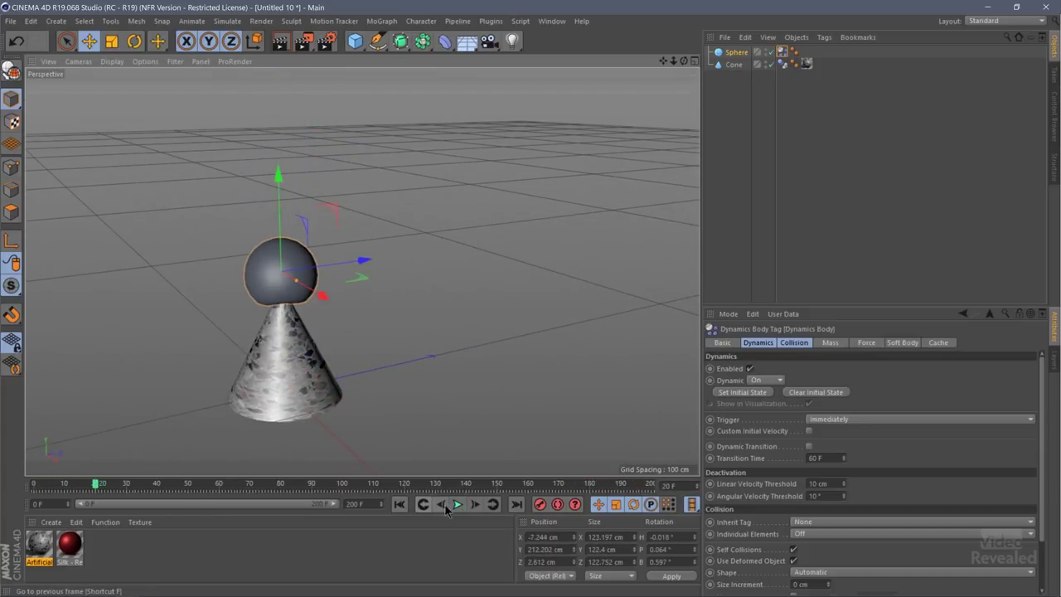
pyautogui.click(398, 505)
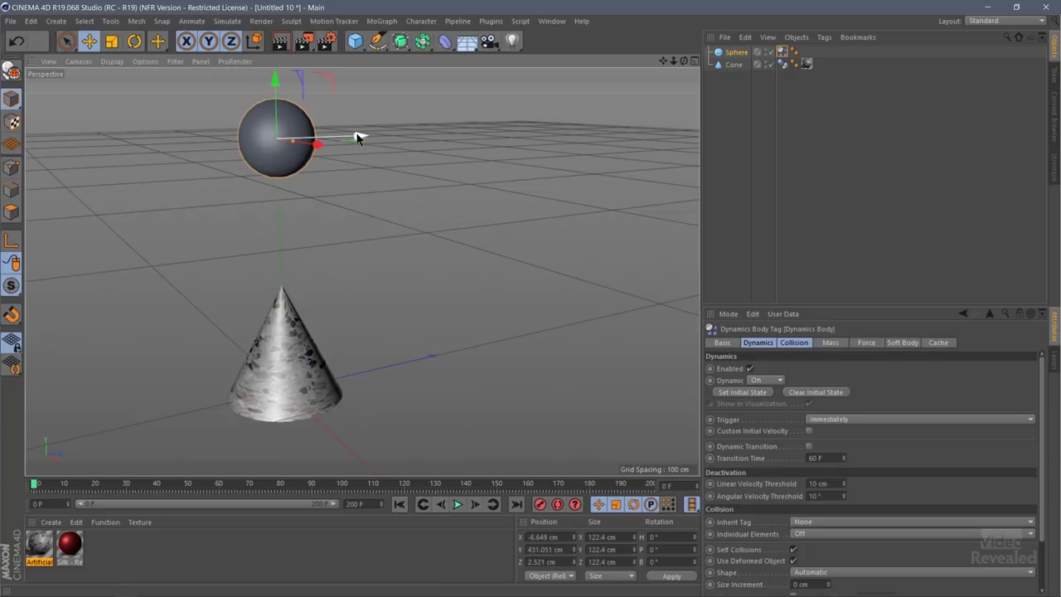
pyautogui.moveTo(357, 135); pyautogui.dragTo(381, 139)
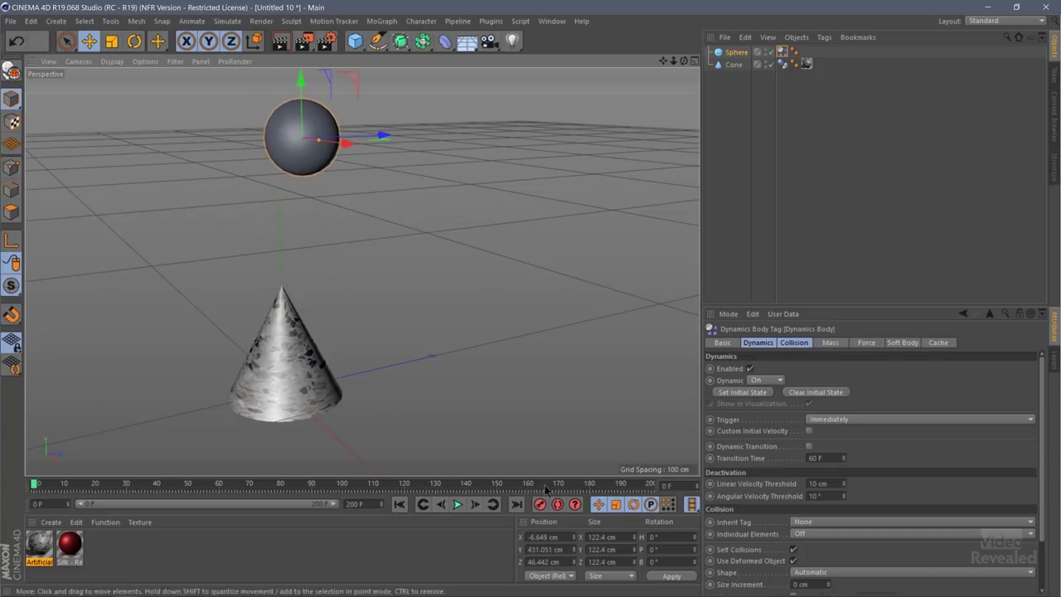
pyautogui.click(461, 505)
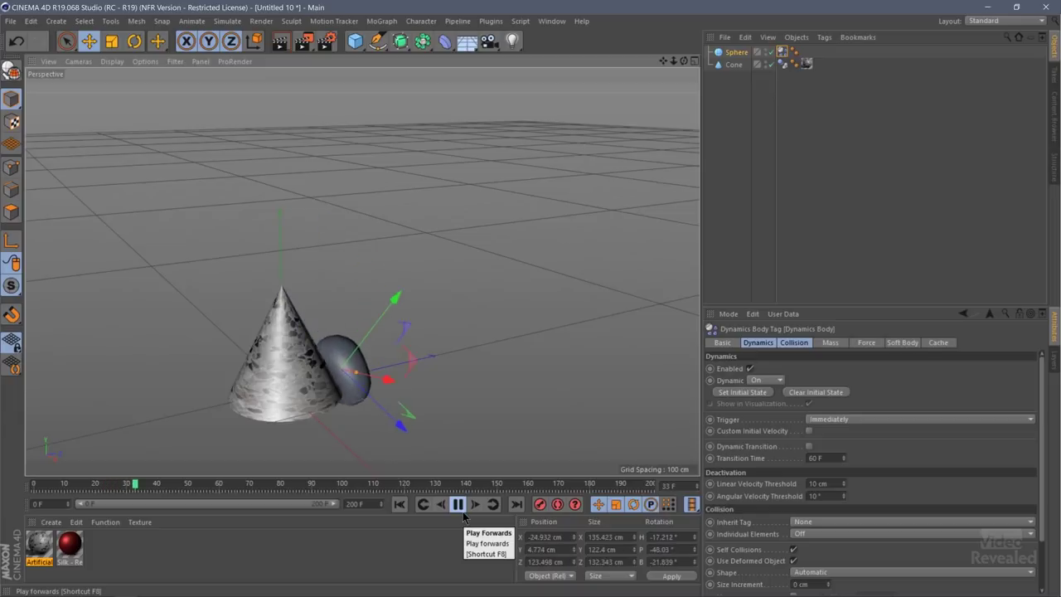
pyautogui.keyDown('alt'); pyautogui.moveTo(419, 332); pyautogui.dragTo(380, 327); pyautogui.keyUp('alt')
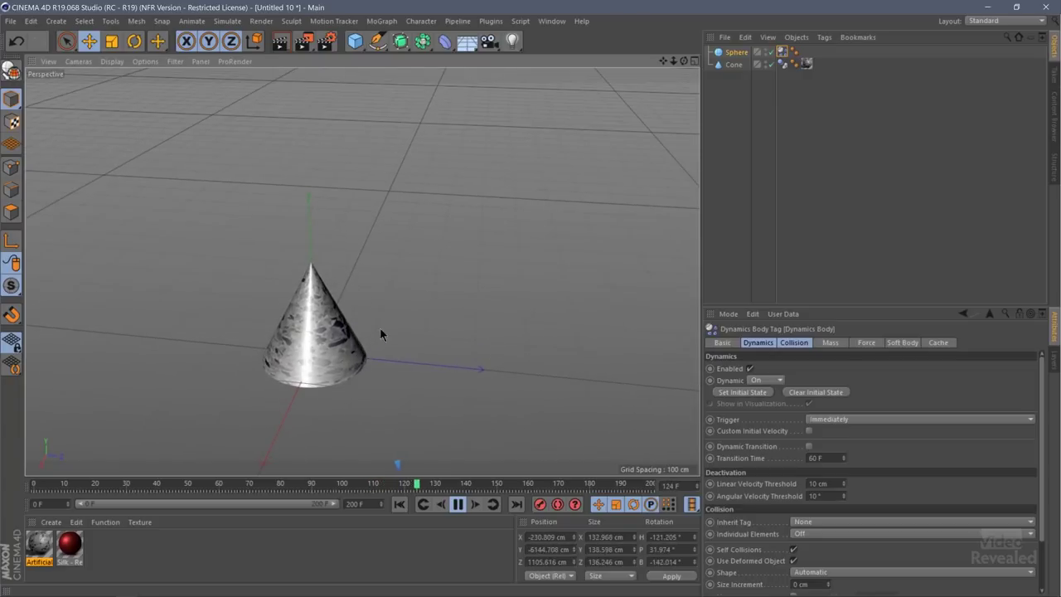
pyautogui.click(398, 506)
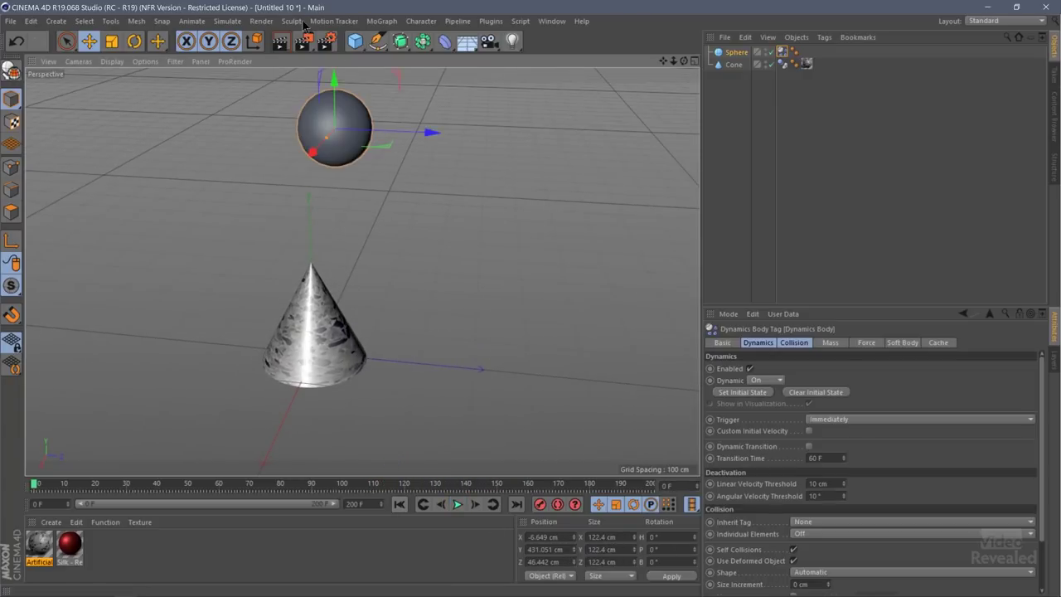
# Add a 1216.731 by 1112.273 cm floor plane under the cone with a Collider Body tag
pyautogui.click(358, 43)
pyautogui.click(469, 82)
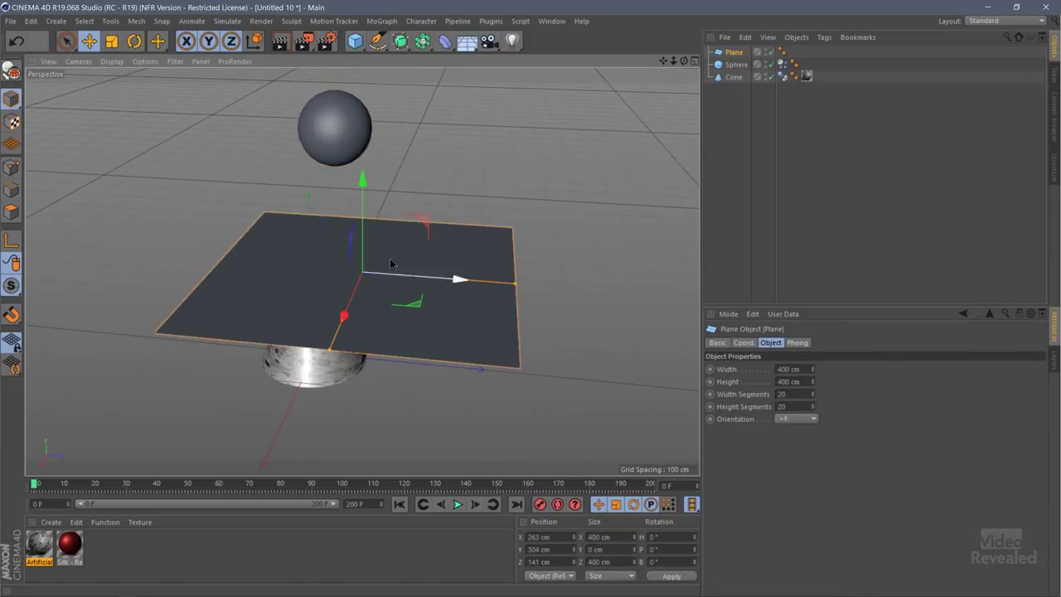
pyautogui.middleClick(482, 188)
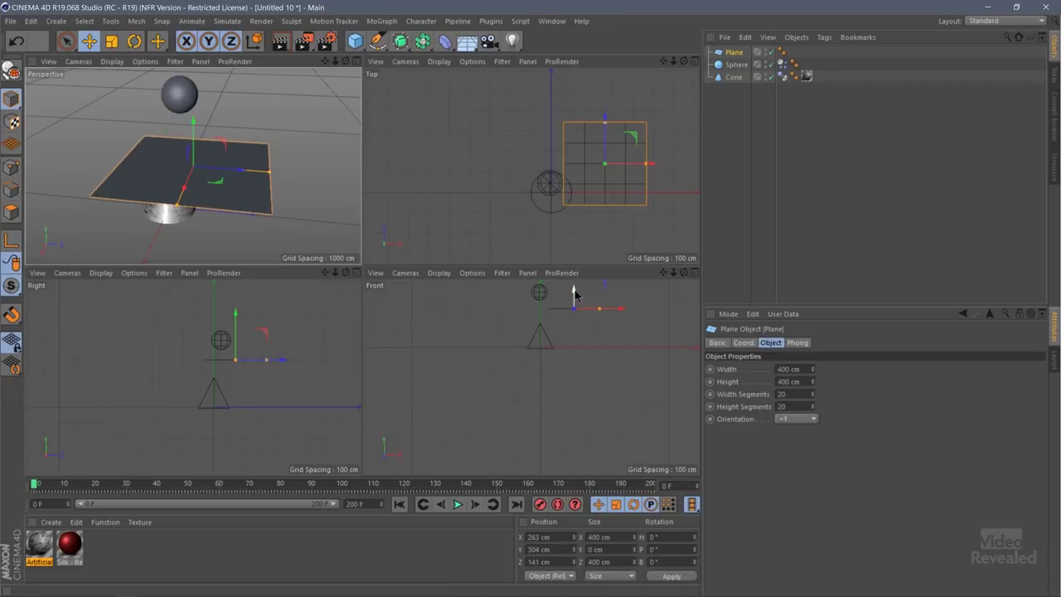
pyautogui.moveTo(574, 295); pyautogui.dragTo(577, 330)
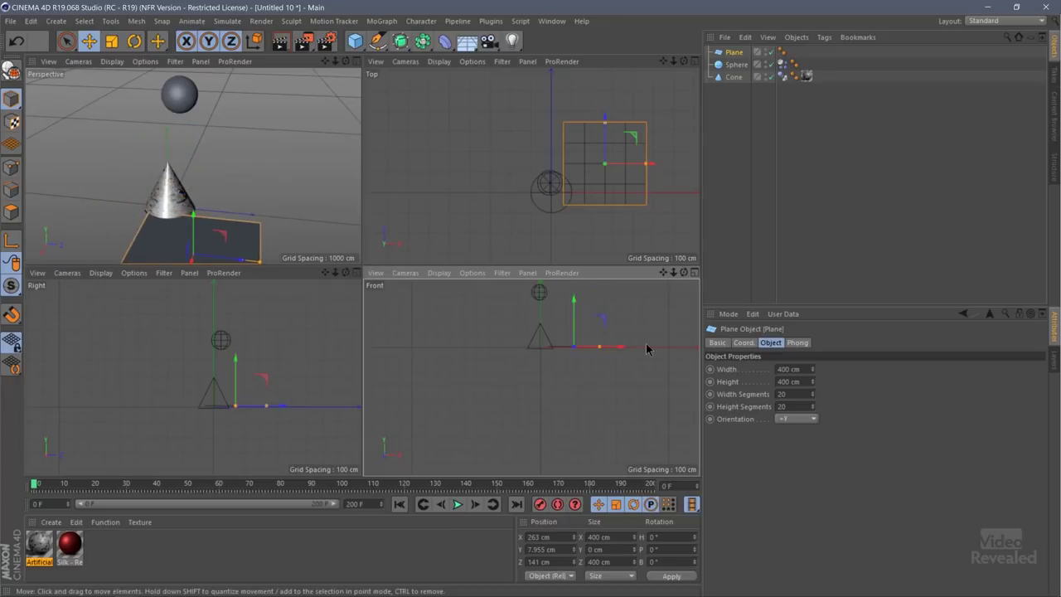
pyautogui.moveTo(626, 352); pyautogui.dragTo(599, 351)
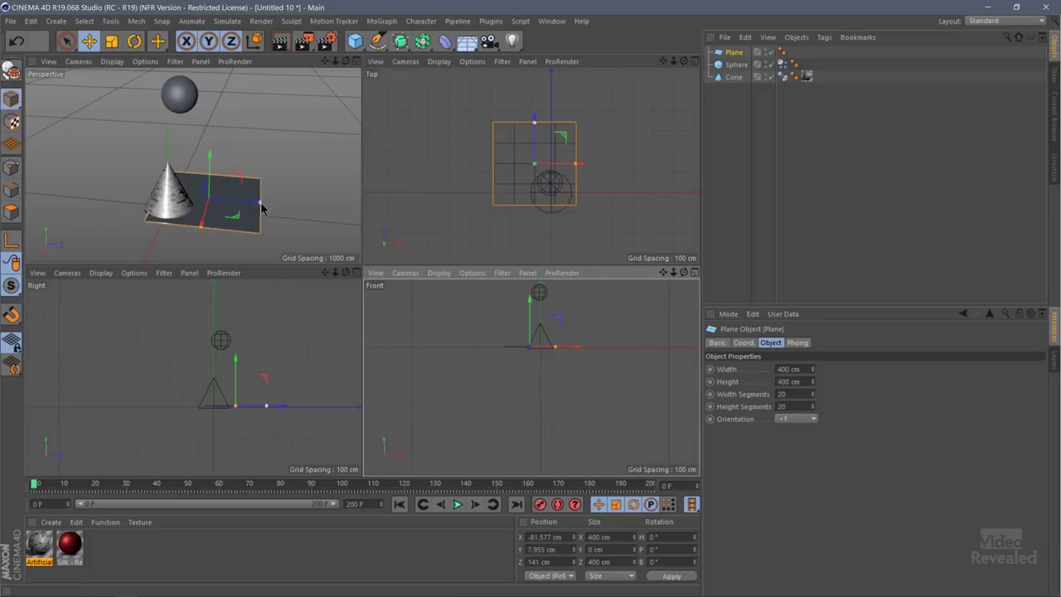
pyautogui.moveTo(260, 204); pyautogui.dragTo(359, 217)
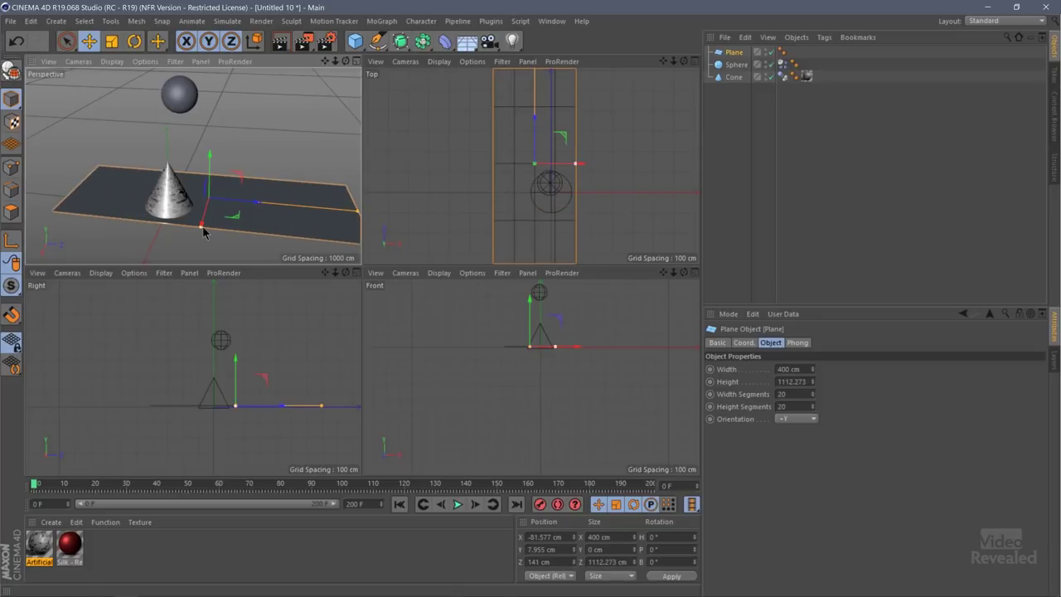
pyautogui.moveTo(203, 232); pyautogui.dragTo(192, 273)
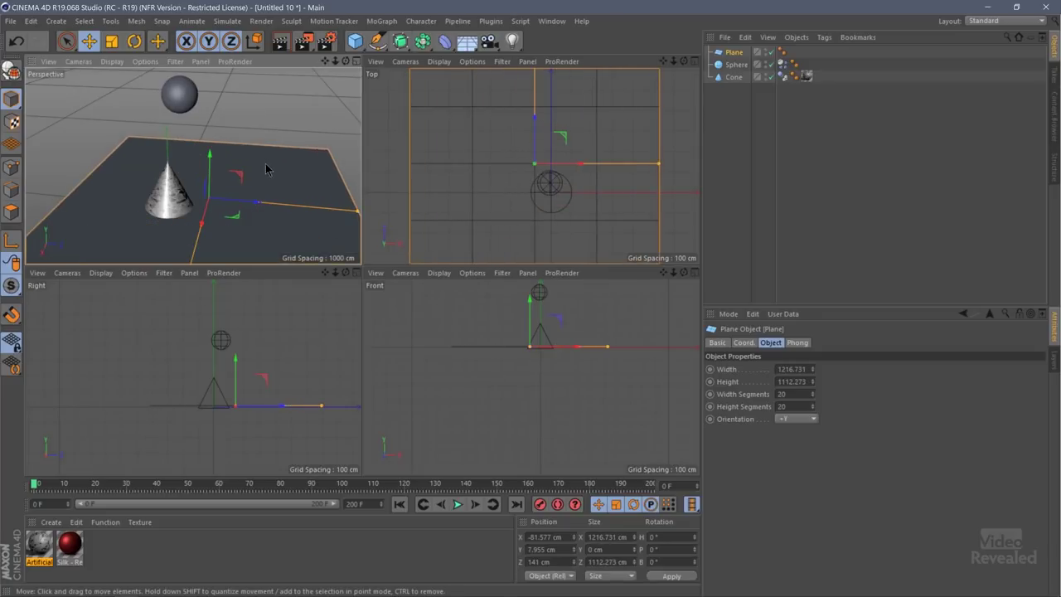
pyautogui.press('F1')
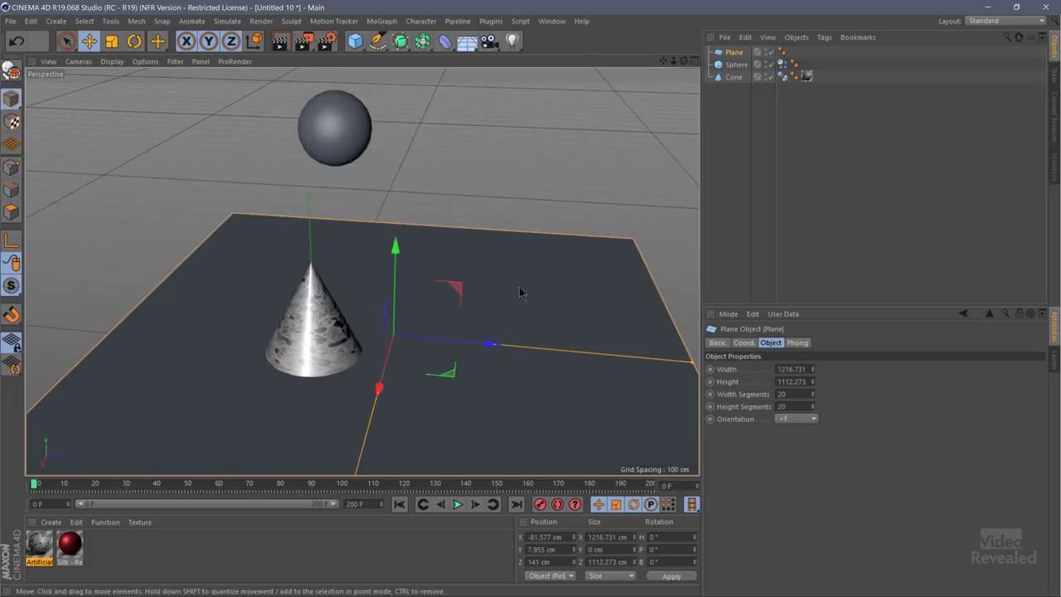
pyautogui.click(824, 37)
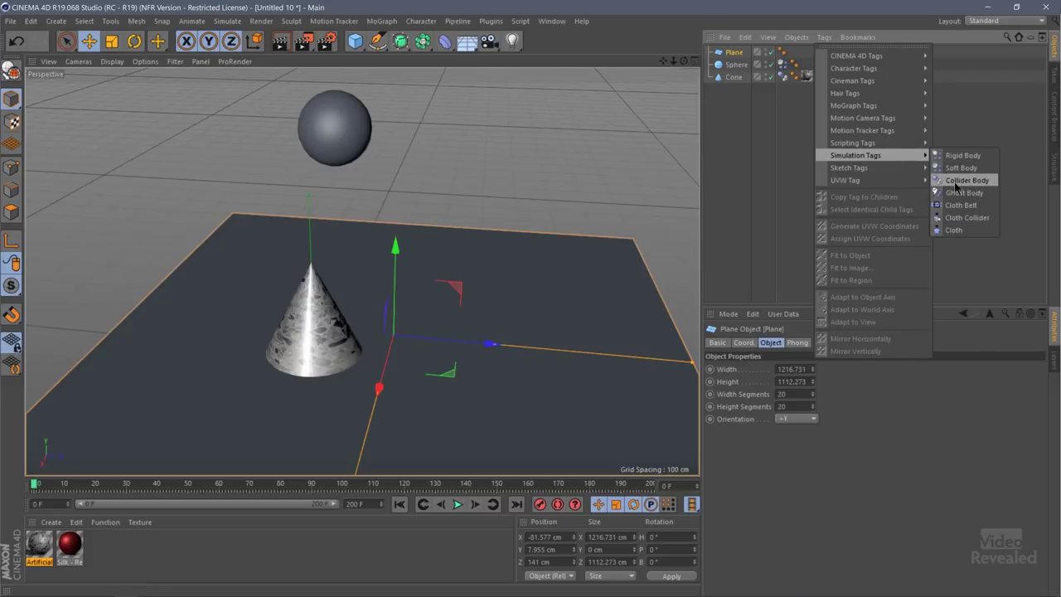
pyautogui.click(962, 180)
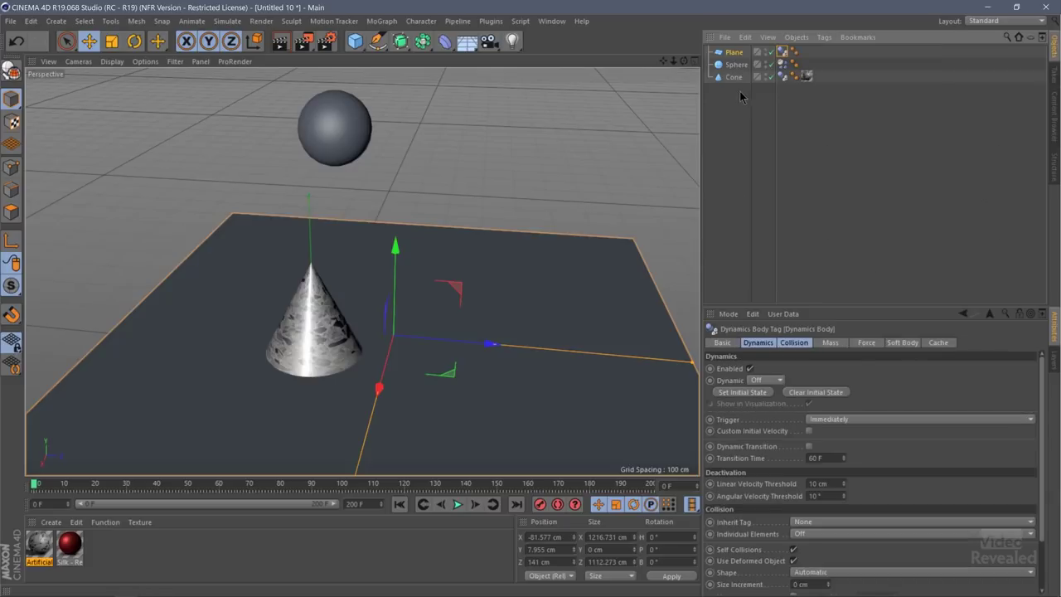
# Play the simulation to watch the sphere land and rest on the floor plane
pyautogui.click(458, 508)
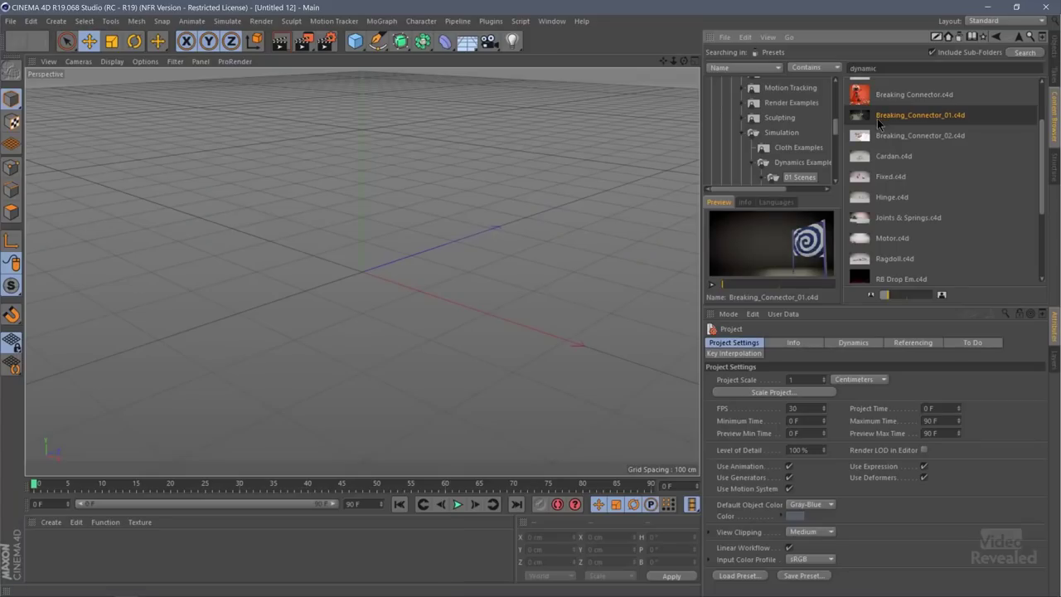
# Open and play the Breaking_Connector_01 example scene, close it, then preview Breaking_Connector_02
pyautogui.doubleClick(879, 121)
pyautogui.press('F8')
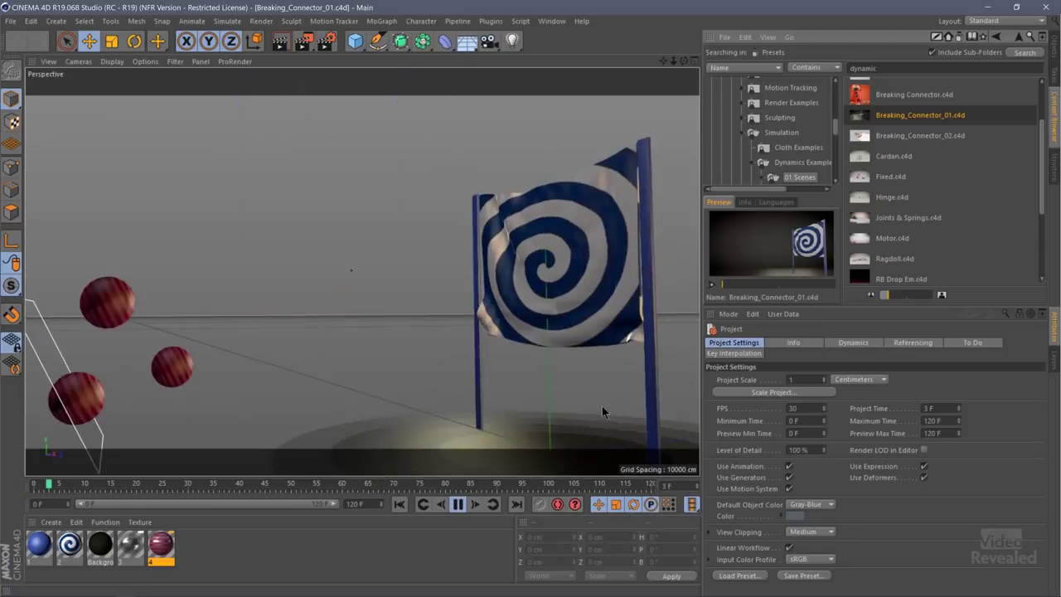
pyautogui.hotkey('ctrl', 'f4')
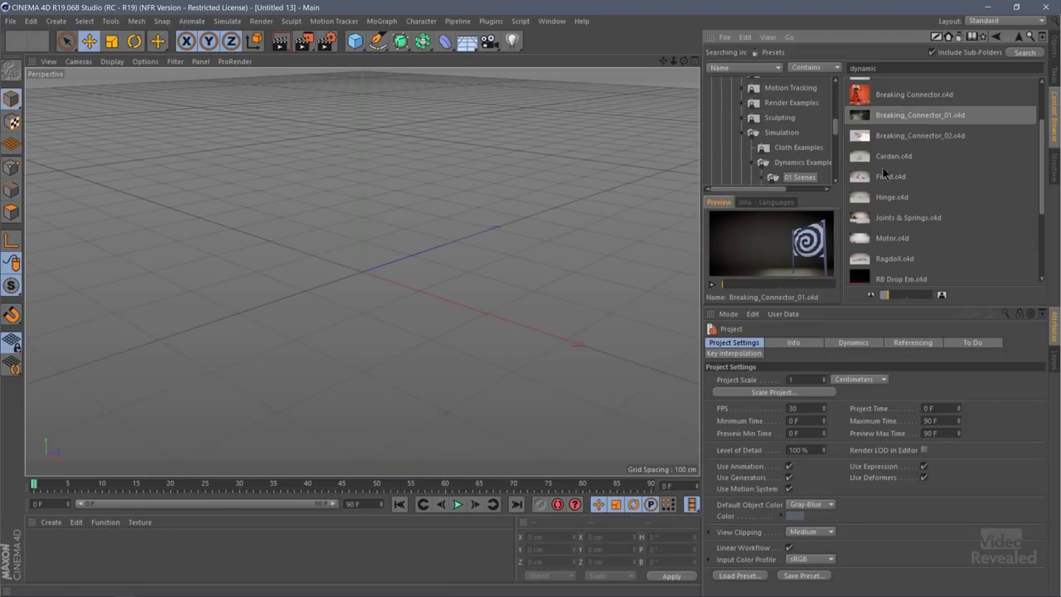
pyautogui.click(889, 135)
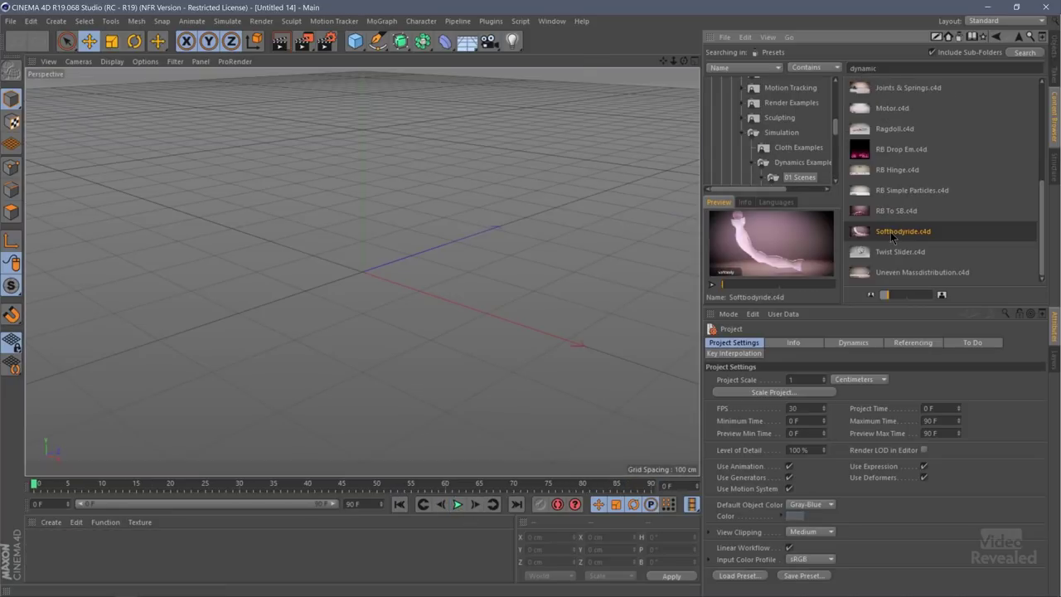
# Open and watch the Softbodyride.c4d example scene, then bring up the Open File dialog
pyautogui.doubleClick(890, 232)
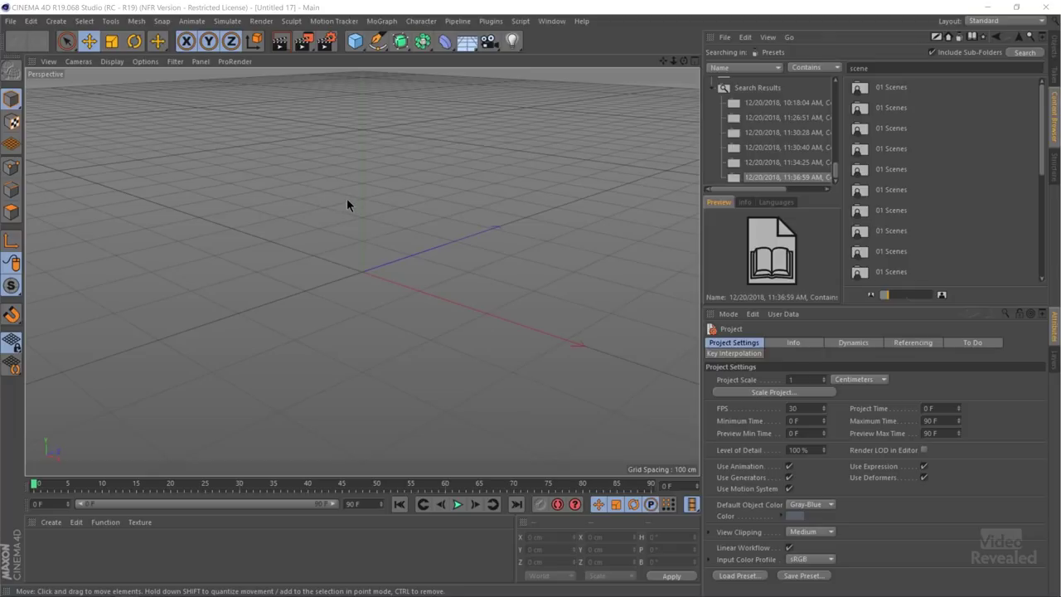
pyautogui.hotkey('ctrl', 'o')
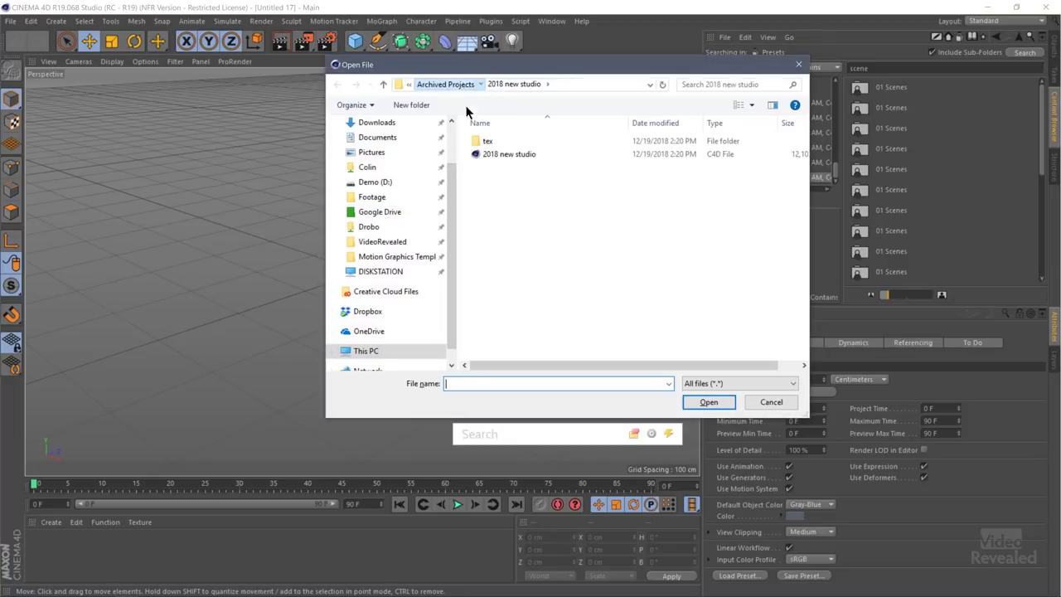
# Open the flying living room project from the Archived Projects folder
pyautogui.click(448, 85)
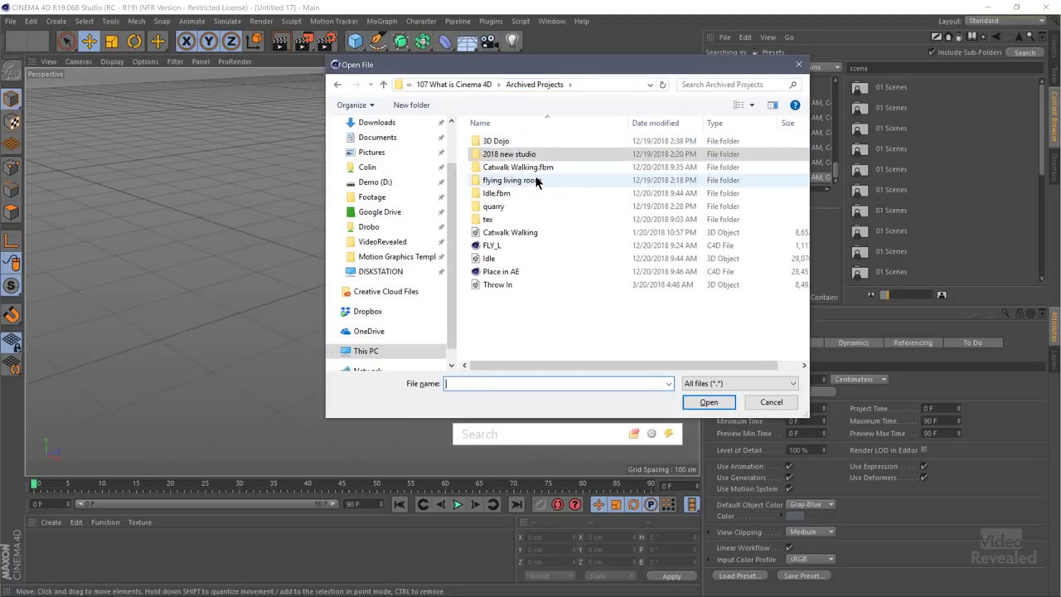
pyautogui.doubleClick(535, 180)
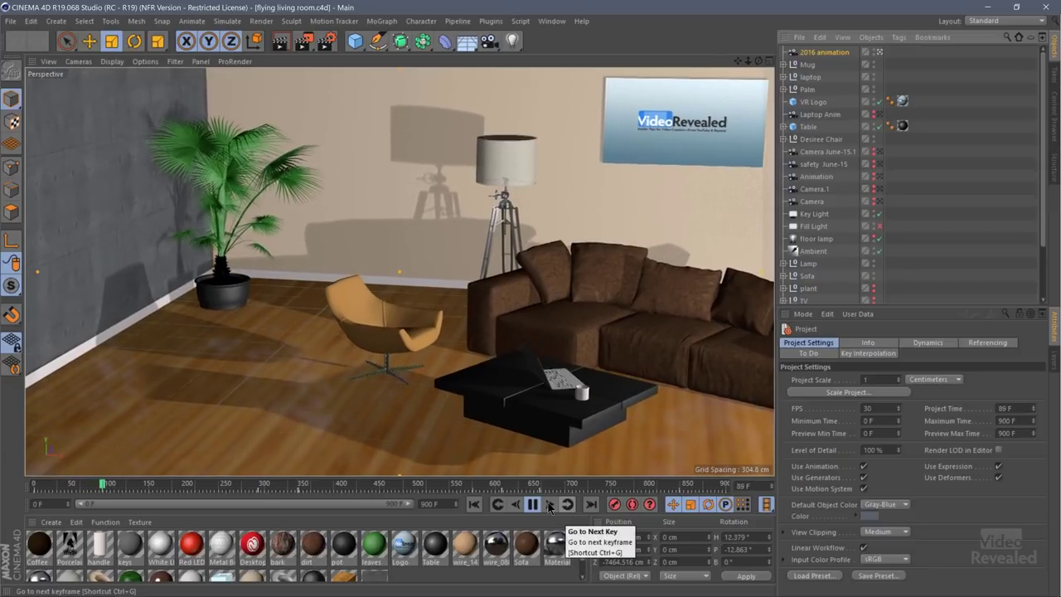
# Pause the living room animation, scrub to later frames, and leave the scene camera
pyautogui.click(533, 504)
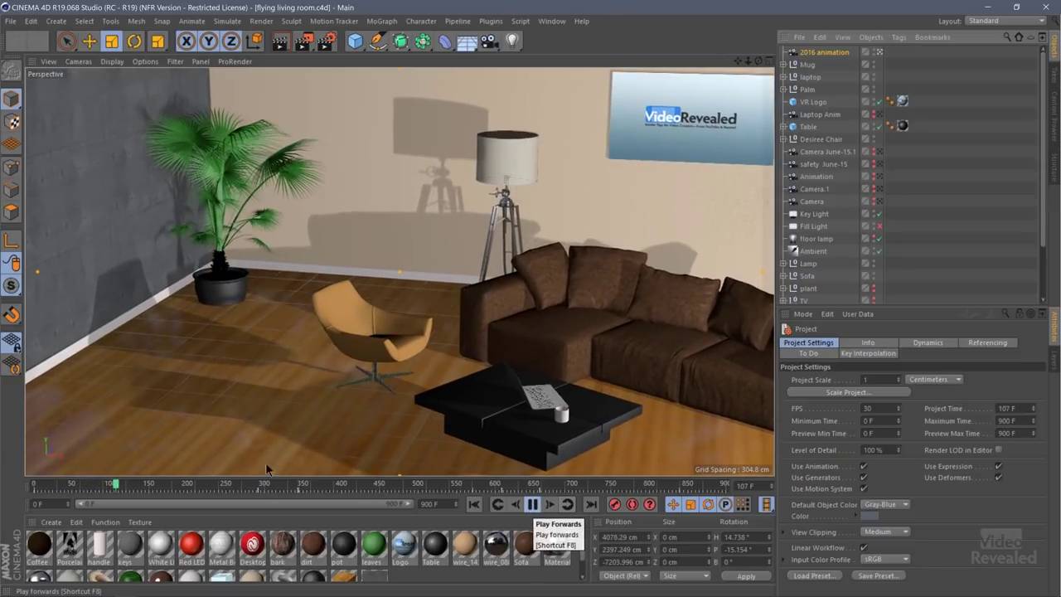
pyautogui.moveTo(146, 487); pyautogui.dragTo(132, 507)
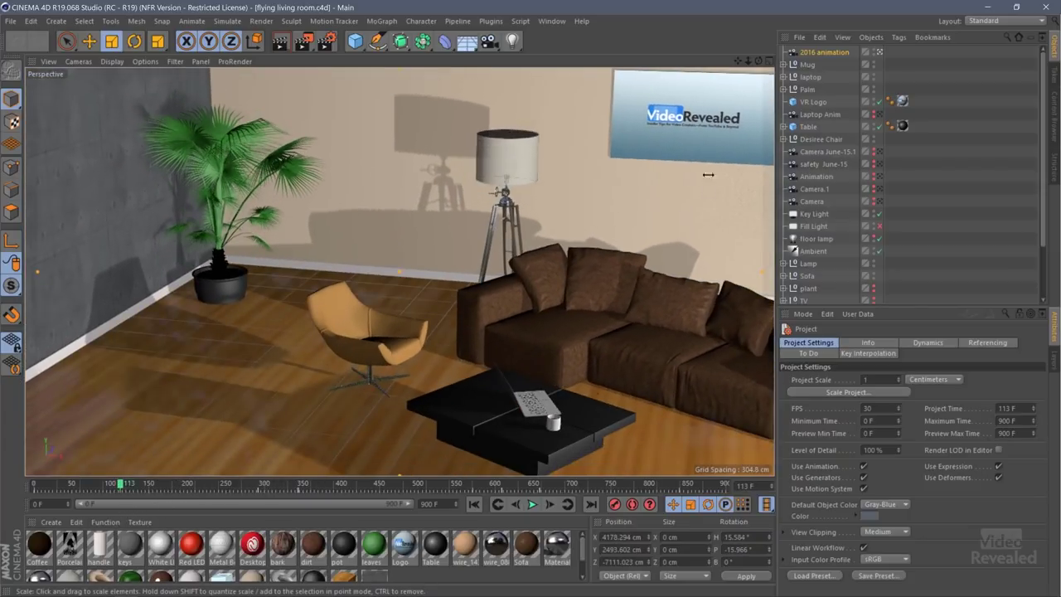
pyautogui.click(880, 53)
# Orbit and dolly around the furnished room, then close the project without saving
pyautogui.keyDown('alt'); pyautogui.moveTo(542, 385); pyautogui.dragTo(365, 395, button='right'); pyautogui.keyUp('alt')
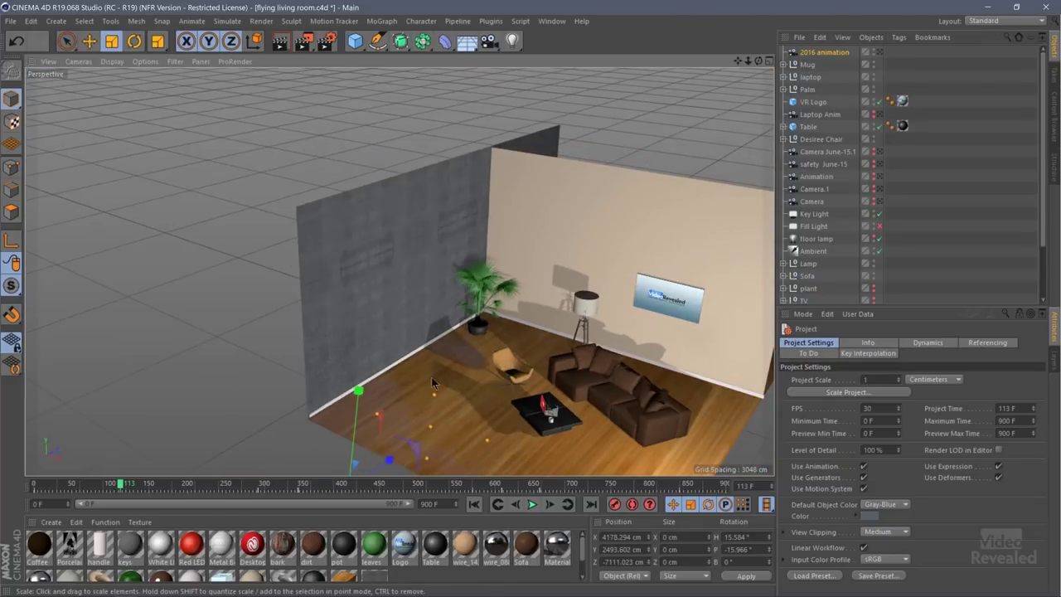
pyautogui.keyDown('alt'); pyautogui.moveTo(440, 393); pyautogui.dragTo(517, 352); pyautogui.keyUp('alt')
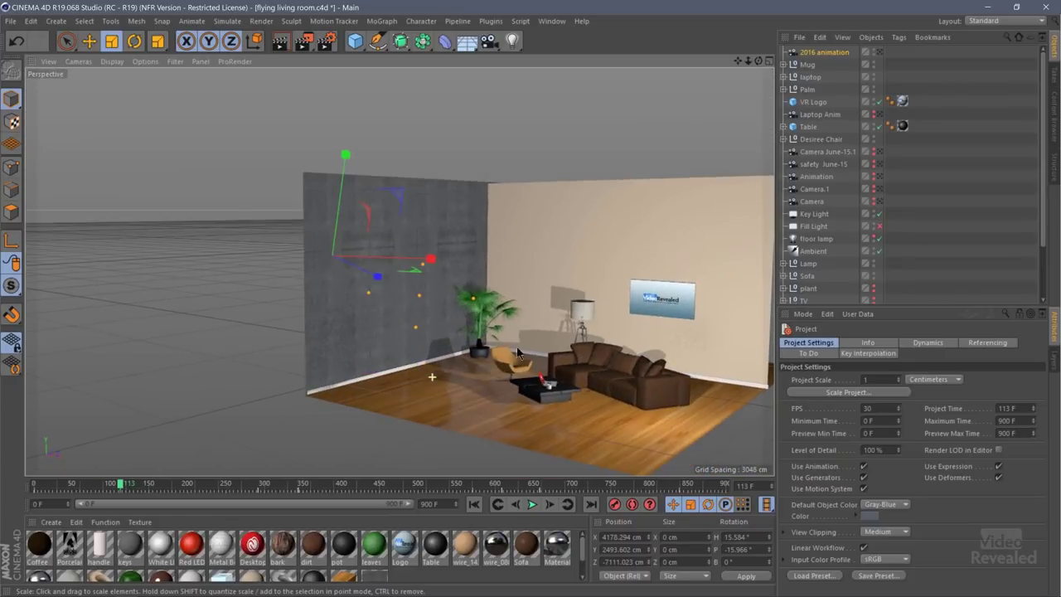
pyautogui.keyDown('alt'); pyautogui.moveTo(651, 366); pyautogui.dragTo(431, 416, button='right'); pyautogui.keyUp('alt')
pyautogui.keyDown('alt'); pyautogui.moveTo(471, 399); pyautogui.dragTo(417, 369); pyautogui.keyUp('alt')
pyautogui.hotkey('ctrl', 'F4')
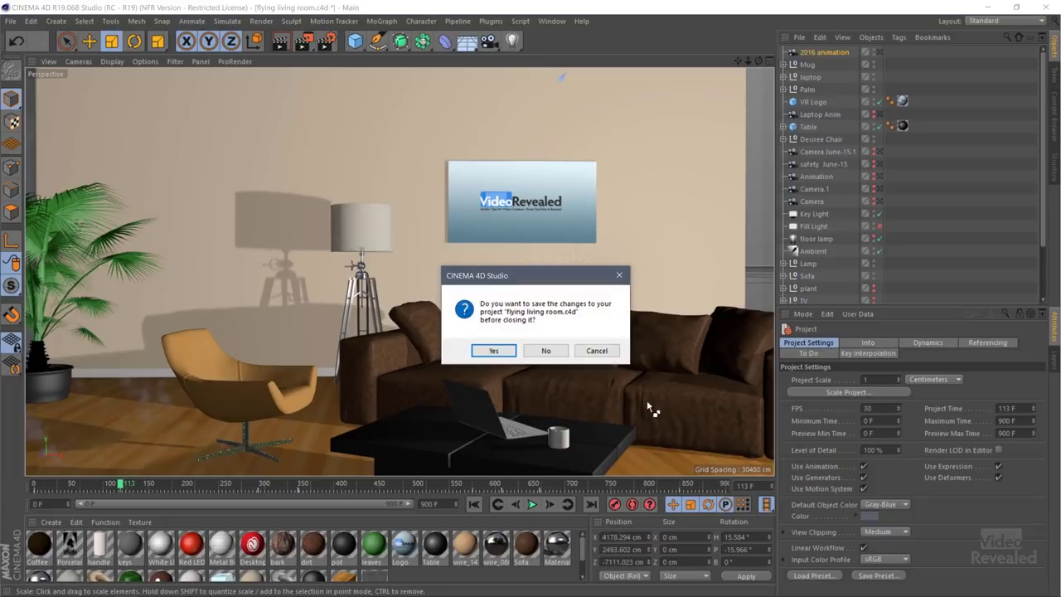
pyautogui.click(546, 351)
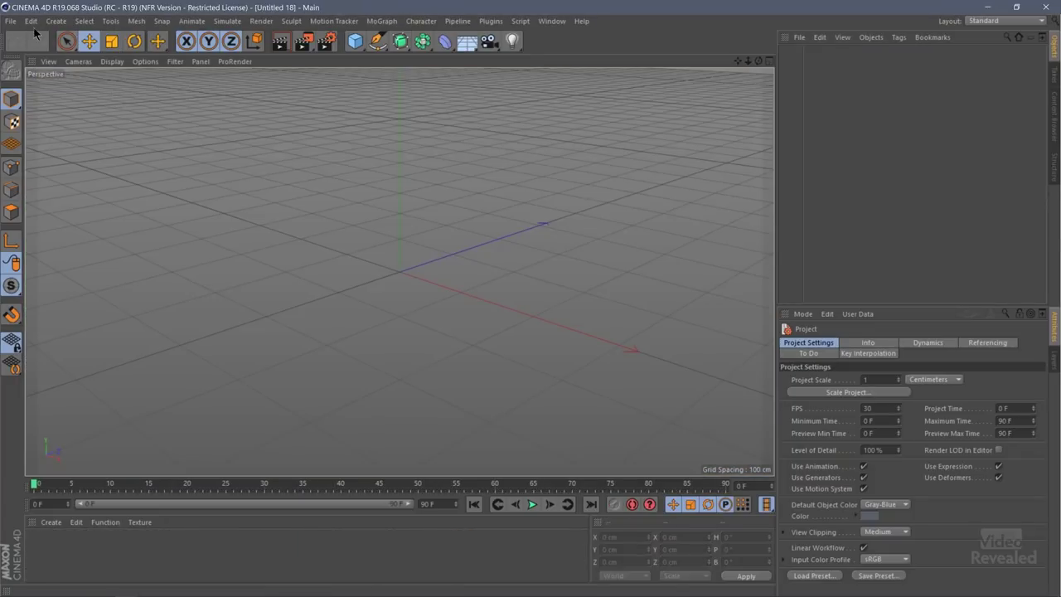
# Open the 3D Dojo scene from Archived Projects > 3D Dojo and move toward its floor
pyautogui.hotkey('ctrl', 'o')
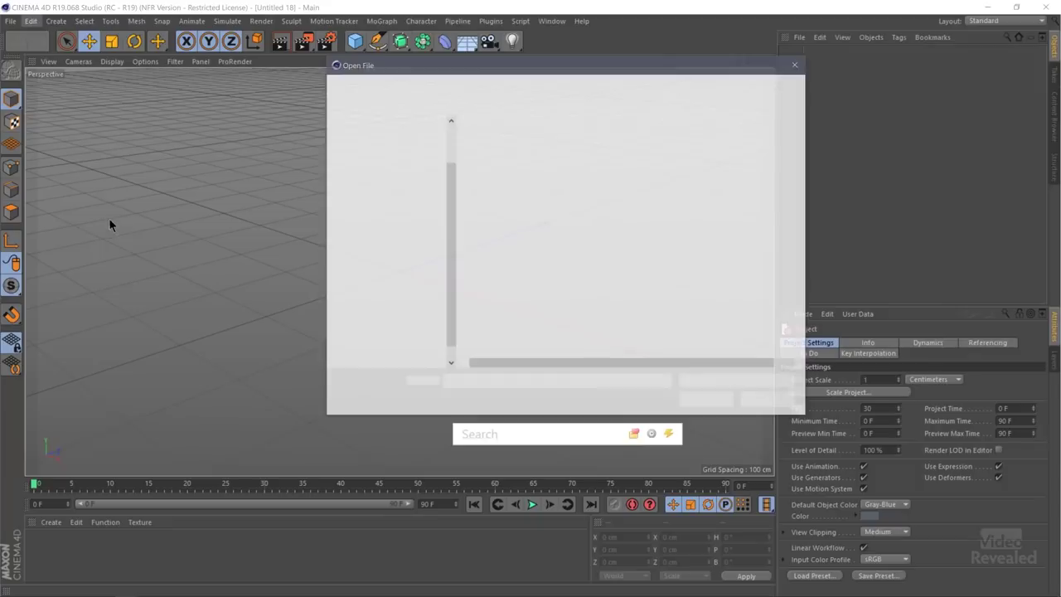
pyautogui.click(469, 86)
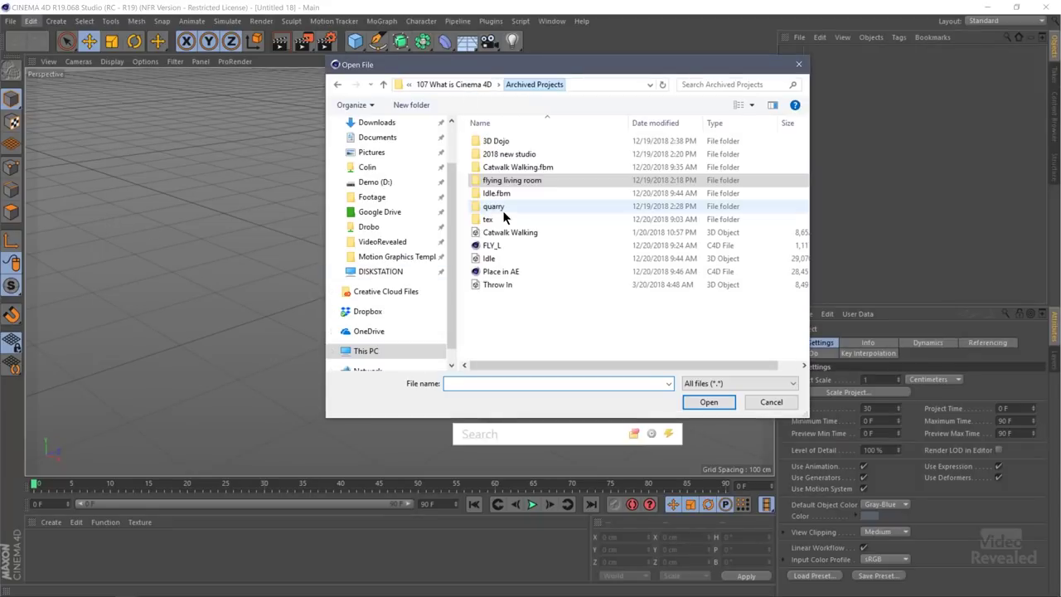
pyautogui.doubleClick(519, 139)
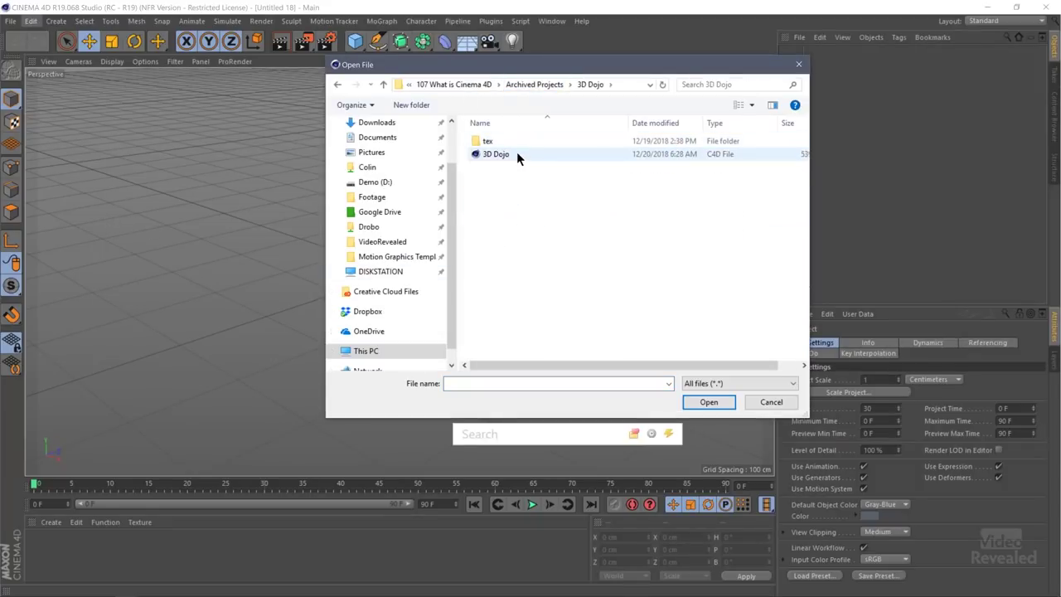
pyautogui.doubleClick(517, 153)
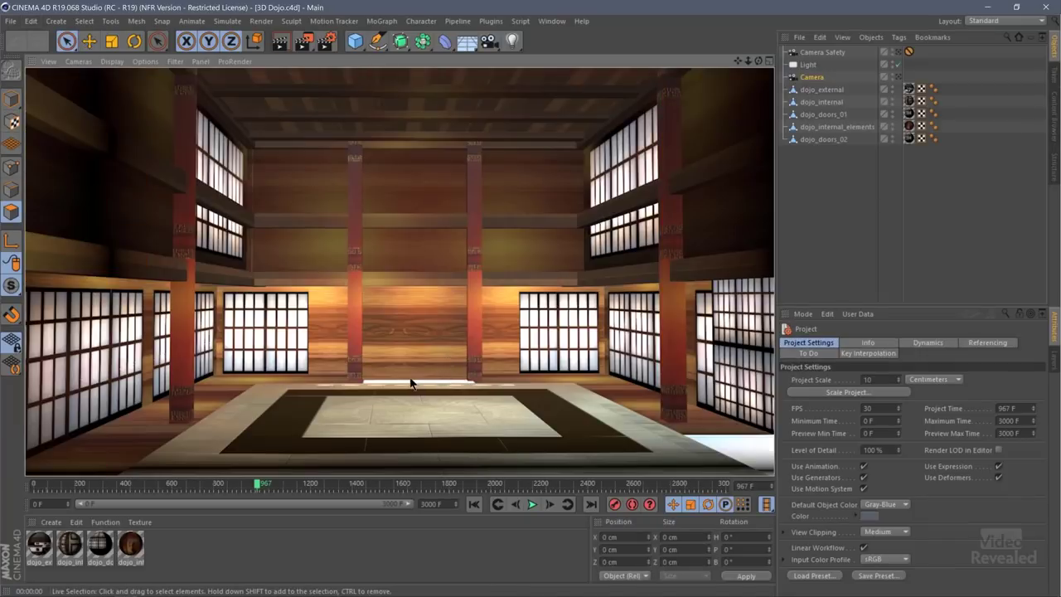
pyautogui.keyDown('alt'); pyautogui.moveTo(411, 377); pyautogui.dragTo(404, 323); pyautogui.keyUp('alt')
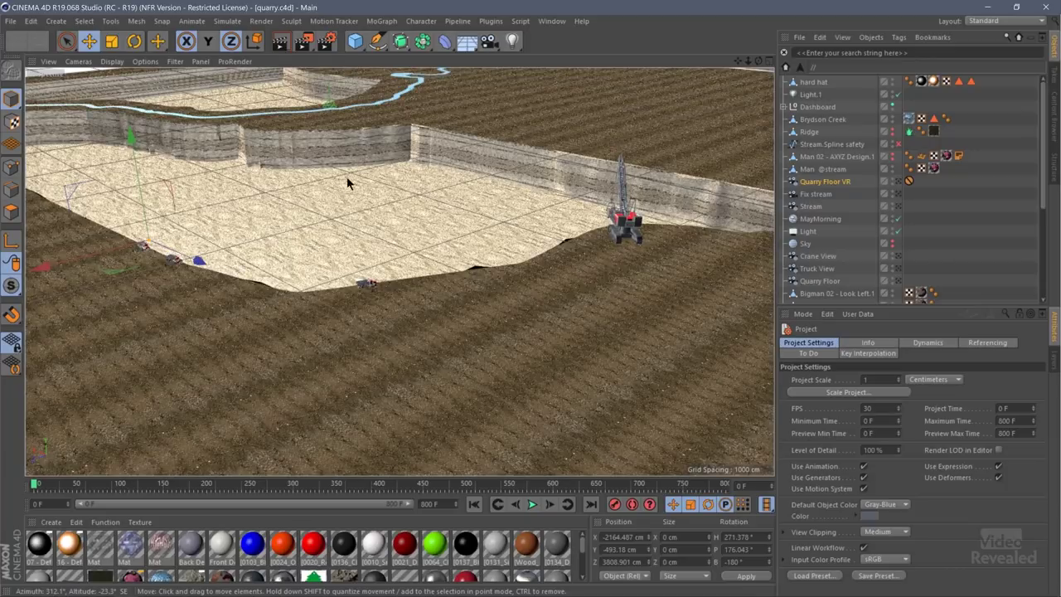
# Turn off Grid in the viewport Filter menu and orbit around the quarry
pyautogui.keyDown('alt'); pyautogui.moveTo(309, 193); pyautogui.dragTo(410, 253); pyautogui.keyUp('alt')
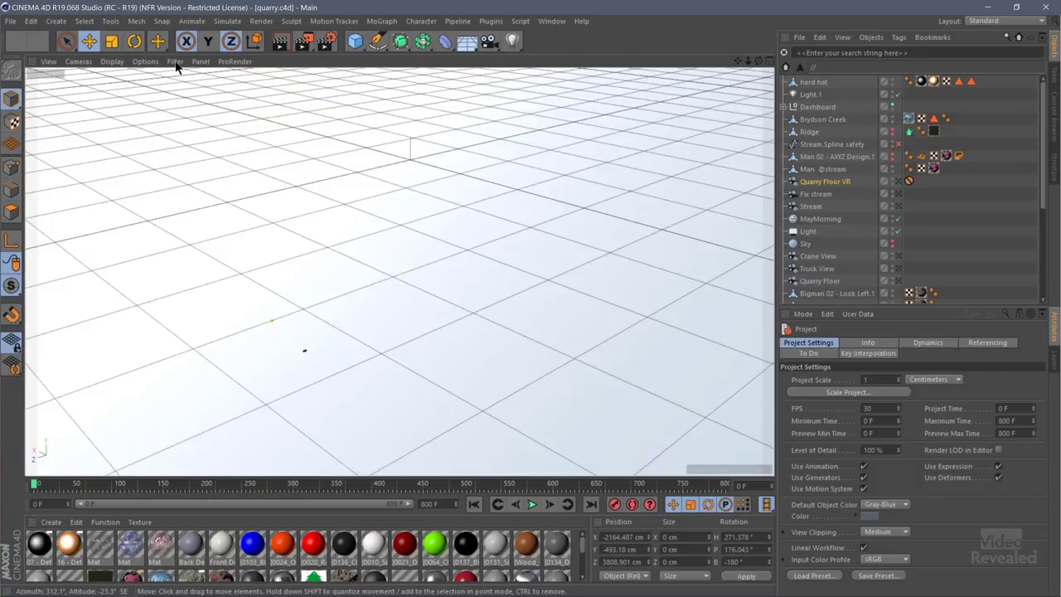
pyautogui.click(175, 61)
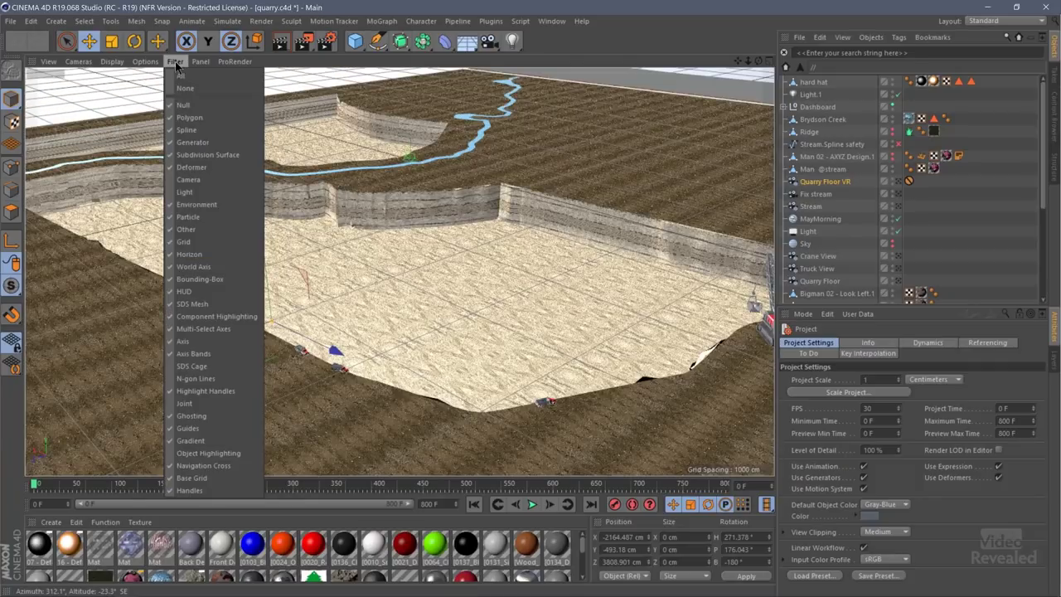
pyautogui.click(205, 242)
pyautogui.keyDown('alt'); pyautogui.moveTo(323, 272); pyautogui.dragTo(519, 262); pyautogui.keyUp('alt')
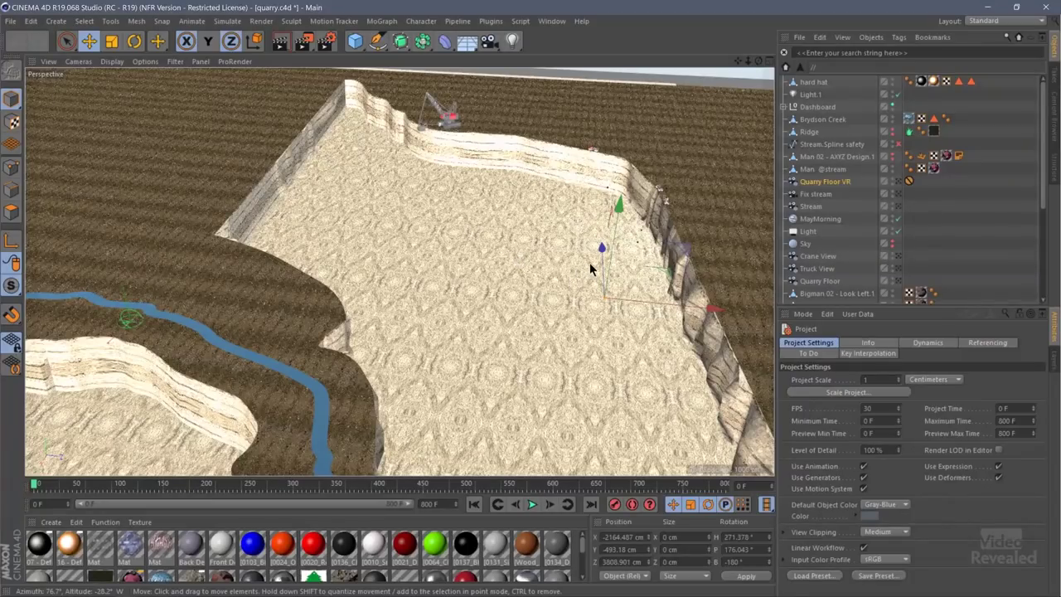
# Navigate in on the hard-hatted worker, then look through the Quarry Floor VR camera
pyautogui.keyDown('alt'); pyautogui.moveTo(589, 262); pyautogui.dragTo(634, 245); pyautogui.keyUp('alt')
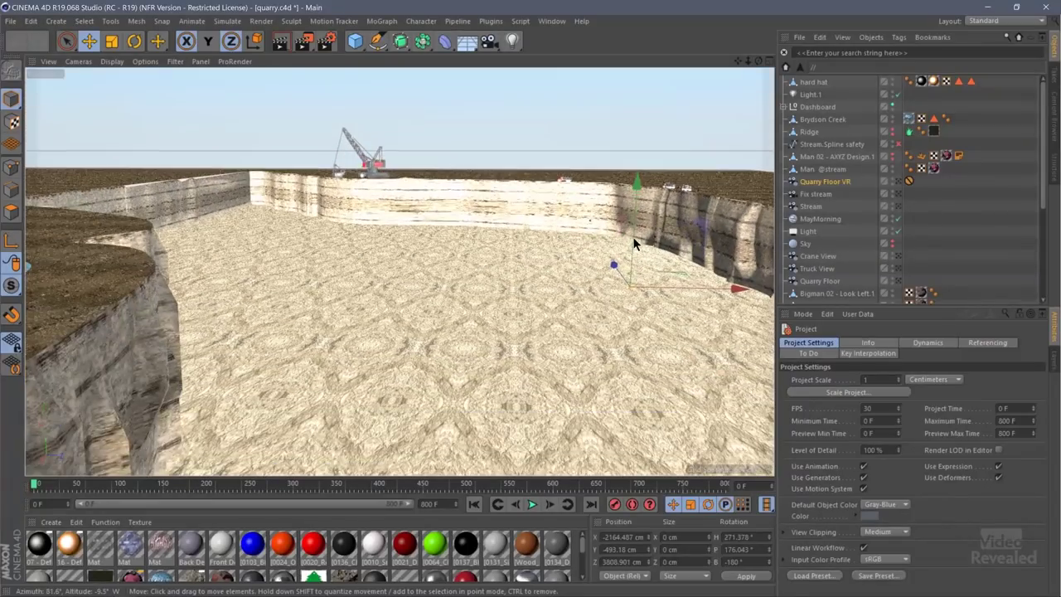
pyautogui.scroll(10, 578, 217)
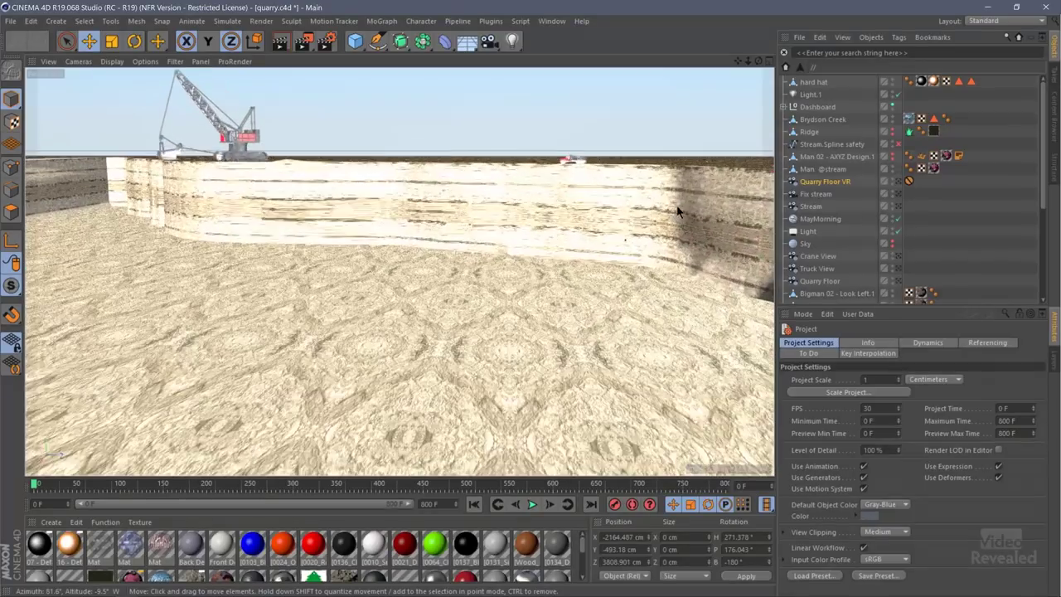
pyautogui.keyDown('alt'); pyautogui.moveTo(579, 217); pyautogui.dragTo(533, 205); pyautogui.keyUp('alt')
pyautogui.scroll(10, 533, 200)
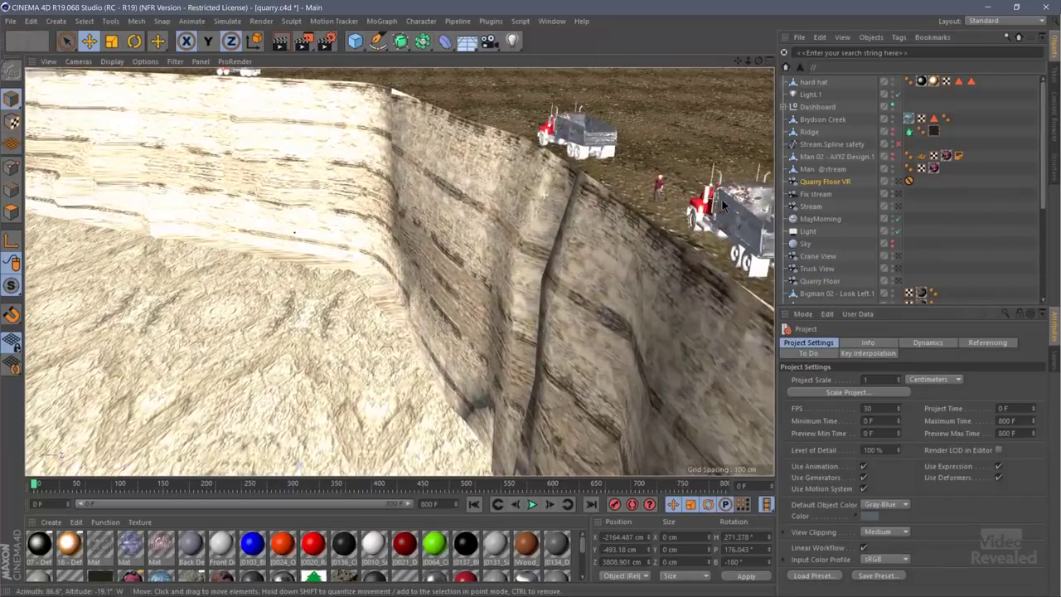
pyautogui.scroll(5, 729, 197)
pyautogui.moveTo(709, 191)
pyautogui.keyDown('alt'); pyautogui.mouseDown()
pyautogui.moveTo(752, 193)
pyautogui.moveTo(725, 182)
pyautogui.mouseUp(); pyautogui.keyUp('alt')
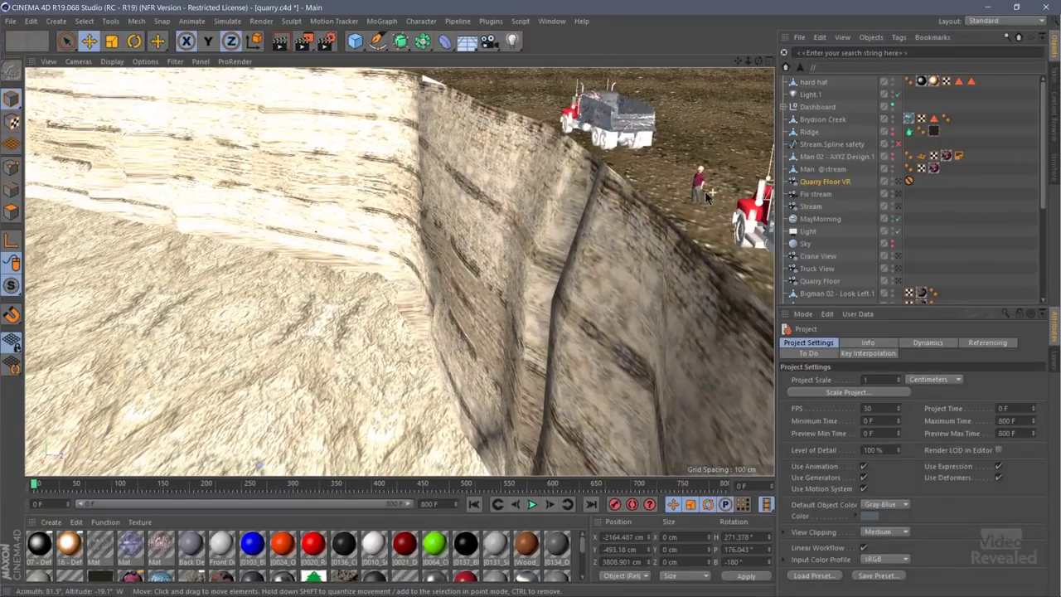
pyautogui.scroll(4, 753, 193)
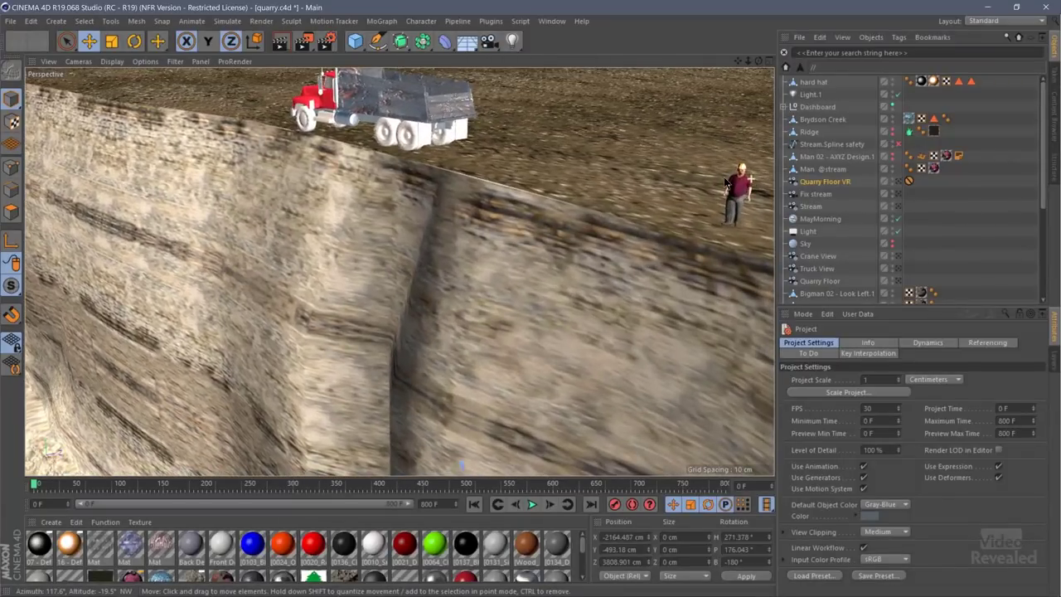
pyautogui.scroll(10, 725, 181)
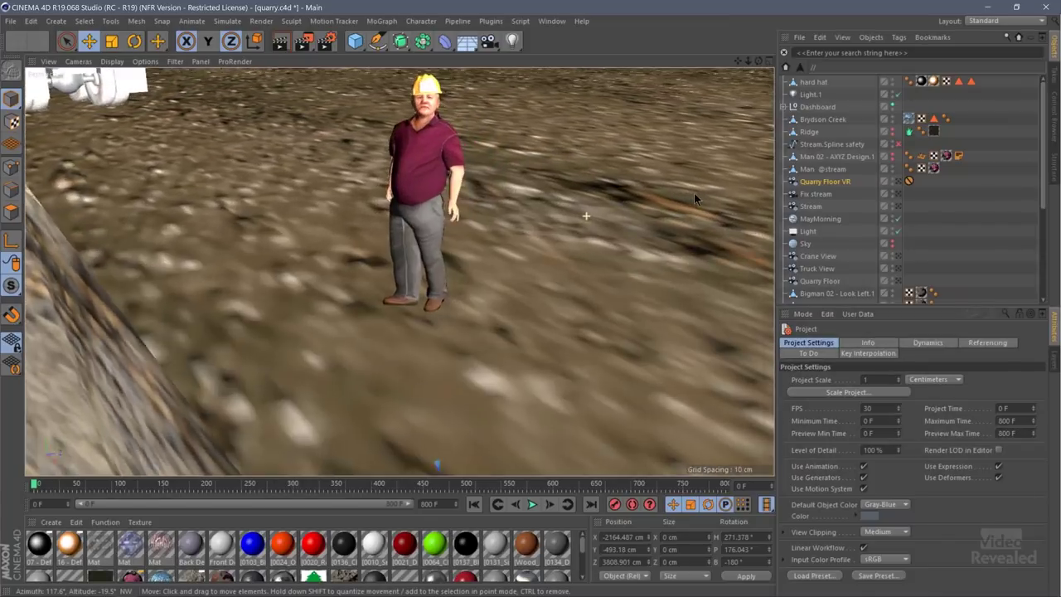
pyautogui.scroll(3, 693, 192)
pyautogui.keyDown('alt'); pyautogui.moveTo(469, 197); pyautogui.dragTo(530, 194, button='middle'); pyautogui.keyUp('alt')
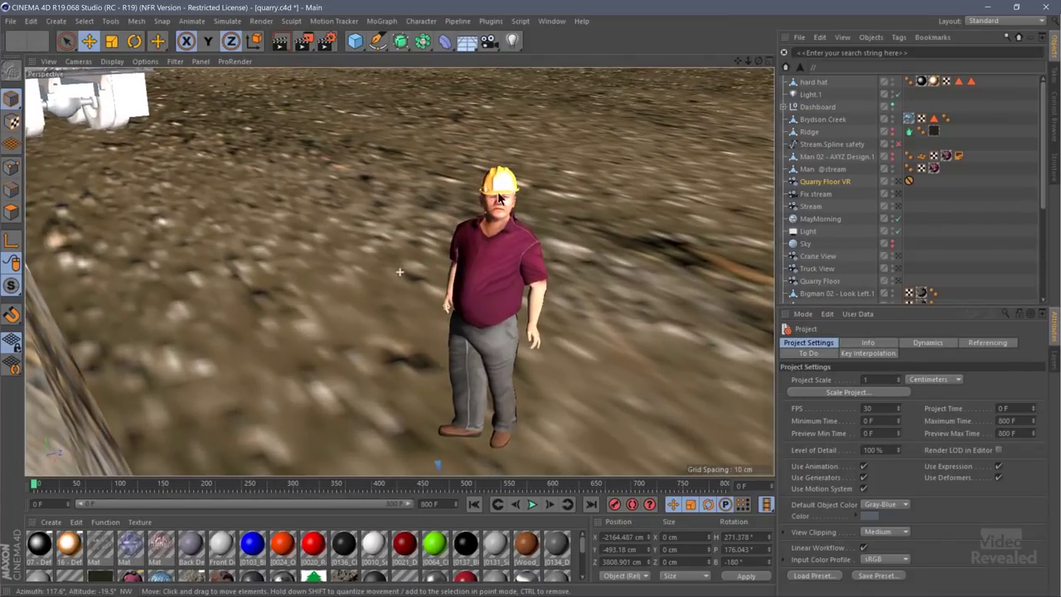
pyautogui.scroll(5, 569, 192)
pyautogui.keyDown('alt'); pyautogui.moveTo(569, 193); pyautogui.dragTo(689, 199, button='right'); pyautogui.keyUp('alt')
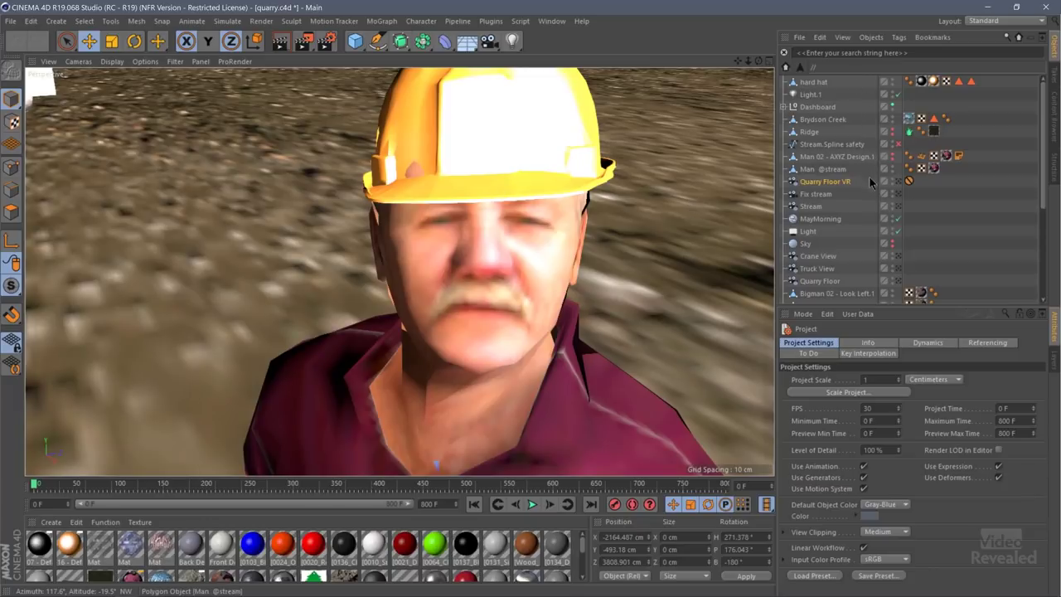
pyautogui.click(898, 182)
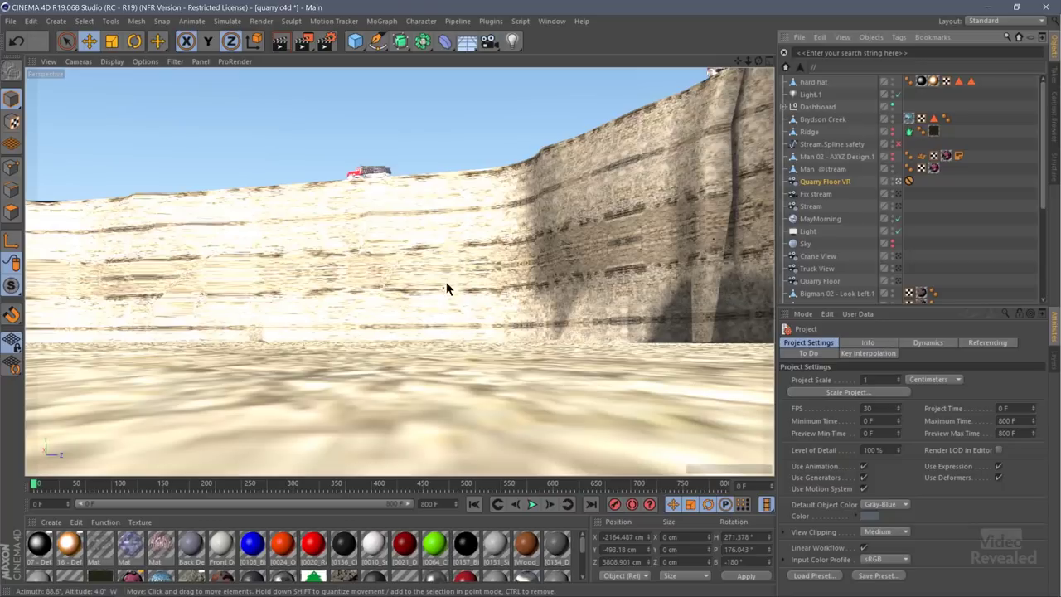
# Render the Quarry Floor VR camera view with Ctrl+R, dismissing the missing-texture Asset Error
pyautogui.hotkey('ctrl', 'r')
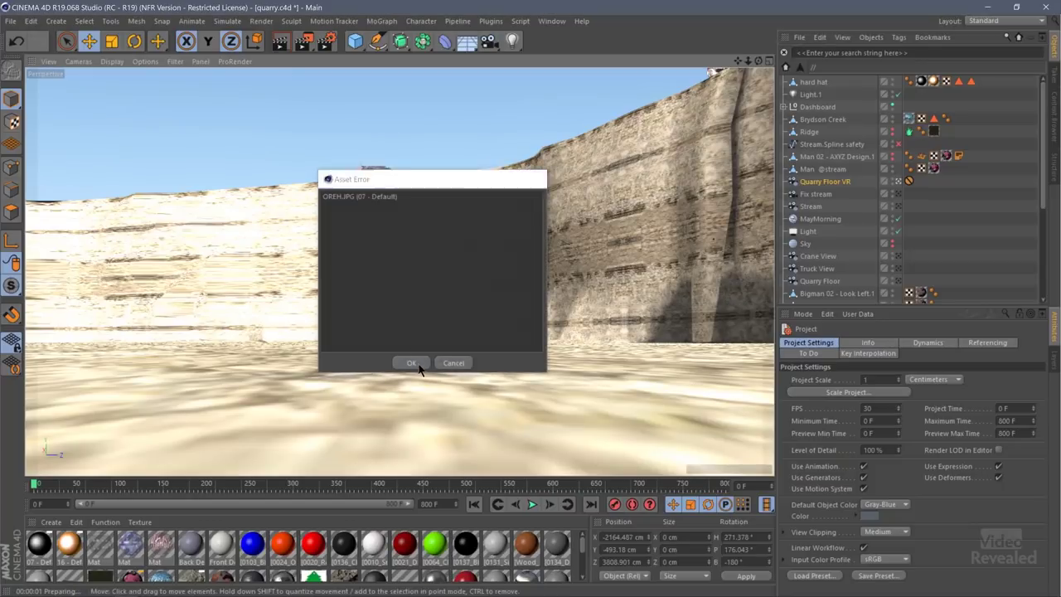
pyautogui.click(418, 364)
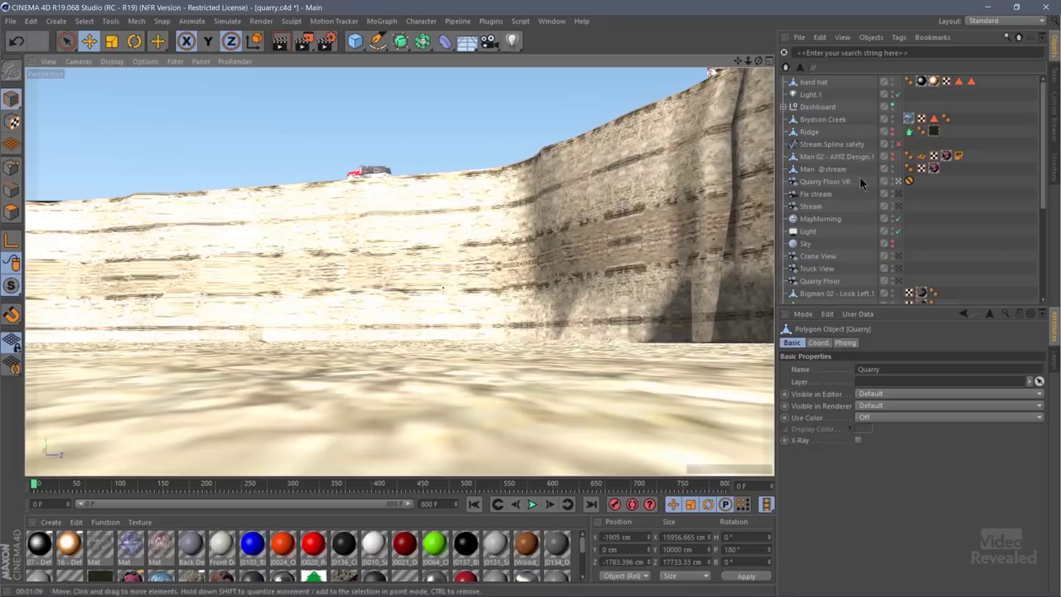
# Exit the Quarry Floor VR camera and orbit the free view toward the quarry wall
pyautogui.click(896, 180)
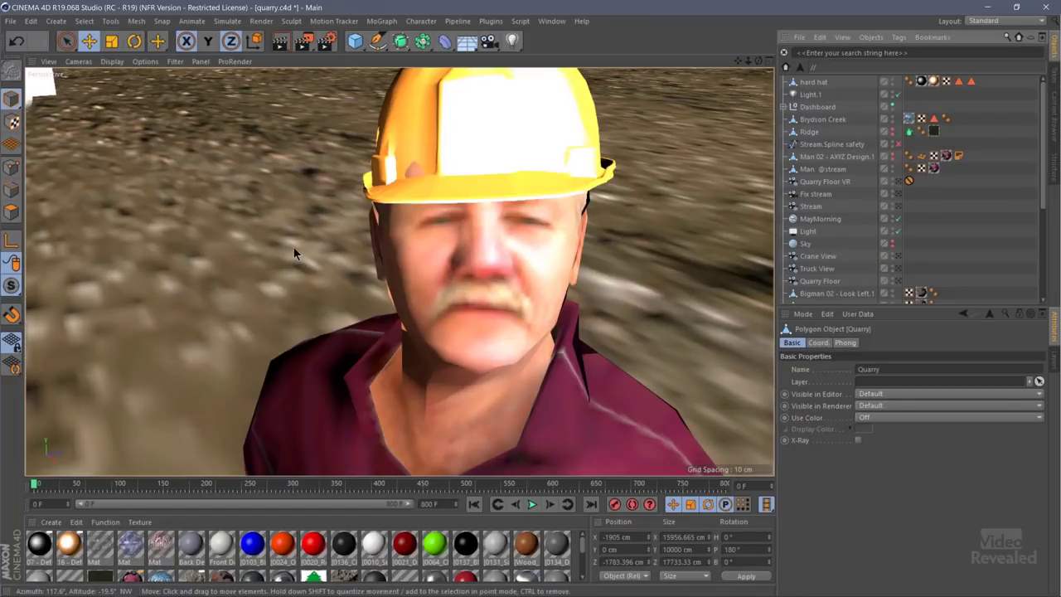
pyautogui.keyDown('alt'); pyautogui.moveTo(192, 301); pyautogui.dragTo(390, 313); pyautogui.keyUp('alt')
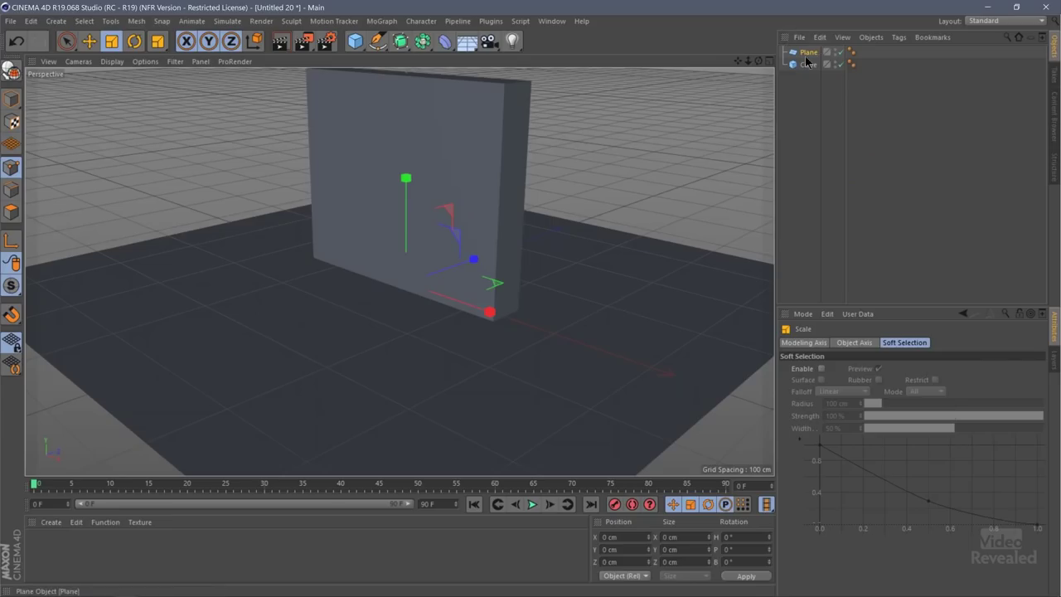
# Give the floor Plane a Collider Body tag from Simulation Tags
pyautogui.click(808, 52)
pyautogui.click(896, 38)
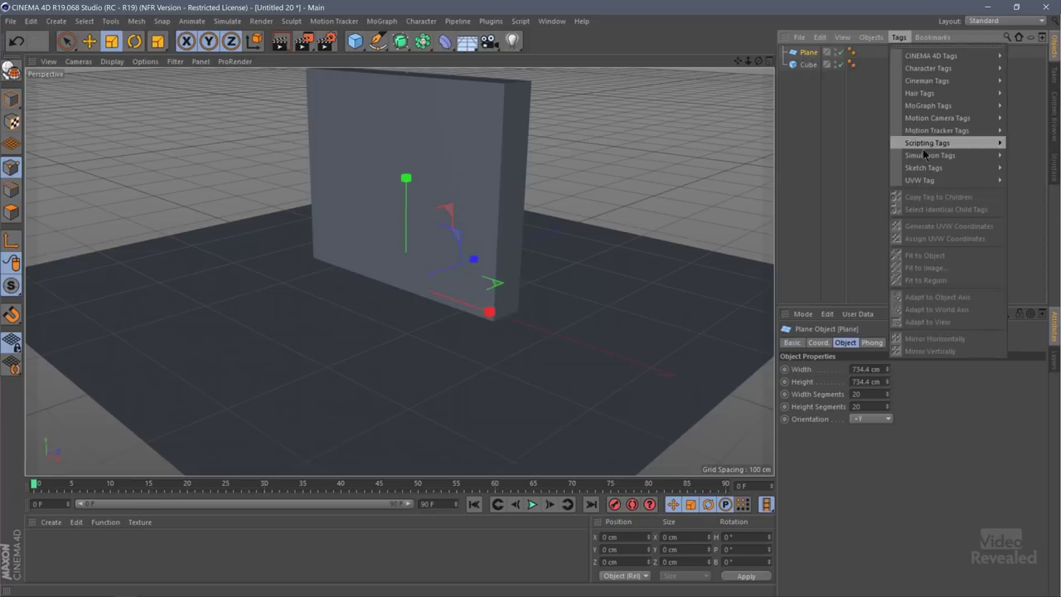
pyautogui.moveTo(925, 158)
pyautogui.click(860, 180)
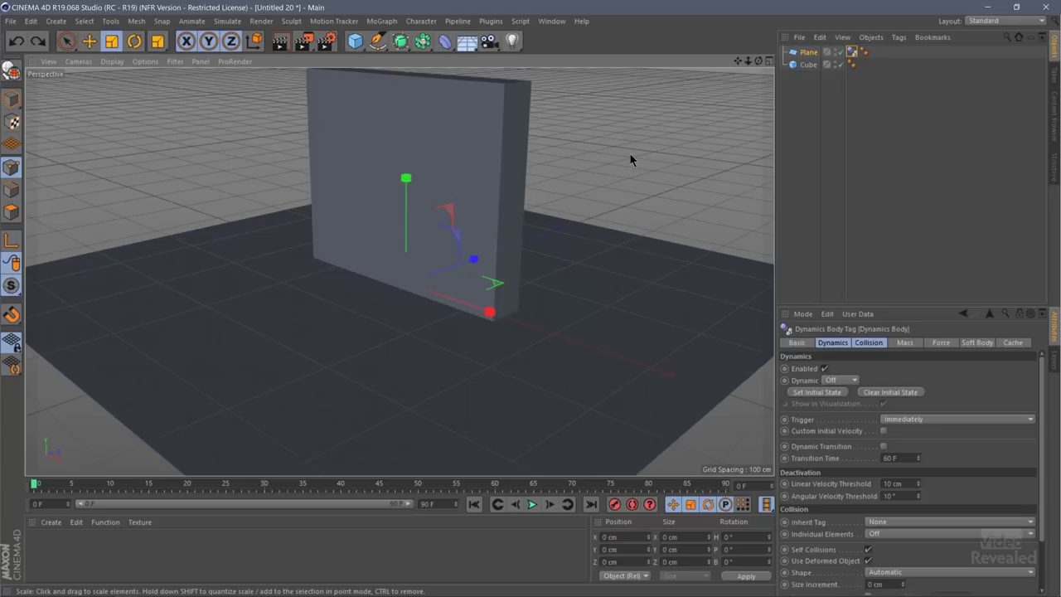
# Switch to the Move tool, adjust the view around the wall, and select the Cube
pyautogui.press('e')
pyautogui.moveTo(632, 157)
pyautogui.keyDown('alt'); pyautogui.mouseDown()
pyautogui.moveTo(628, 173)
pyautogui.moveTo(618, 153)
pyautogui.mouseUp(); pyautogui.keyUp('alt')
pyautogui.keyDown('alt'); pyautogui.moveTo(618, 154); pyautogui.dragTo(620, 177, button='middle'); pyautogui.keyUp('alt')
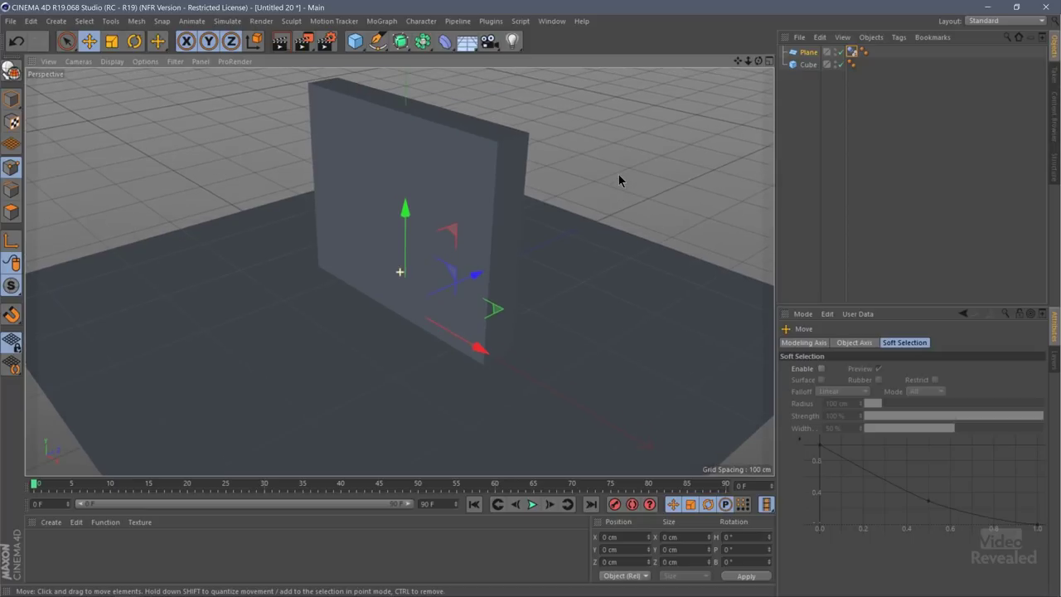
pyautogui.click(804, 66)
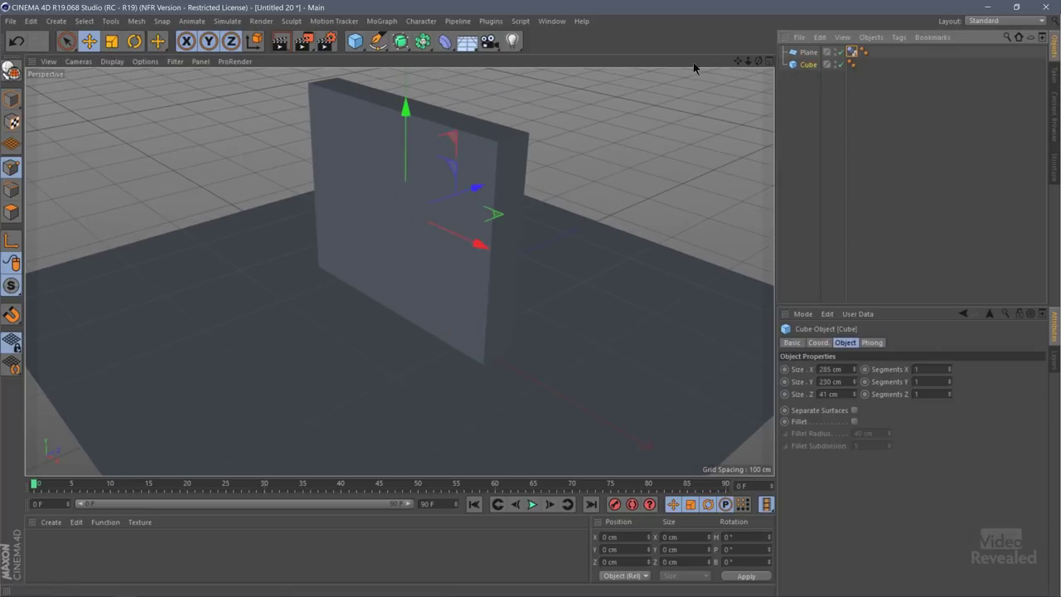
pyautogui.click(383, 21)
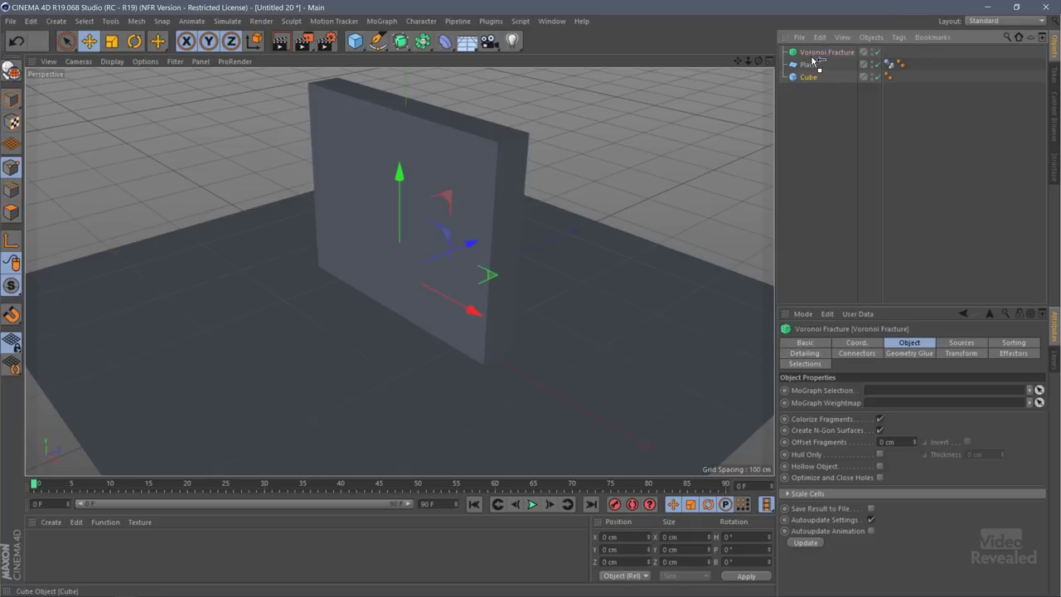
# Nest the Cube inside the Voronoi Fracture and give the fracture a Rigid Body tag
pyautogui.moveTo(816, 56); pyautogui.dragTo(816, 57)
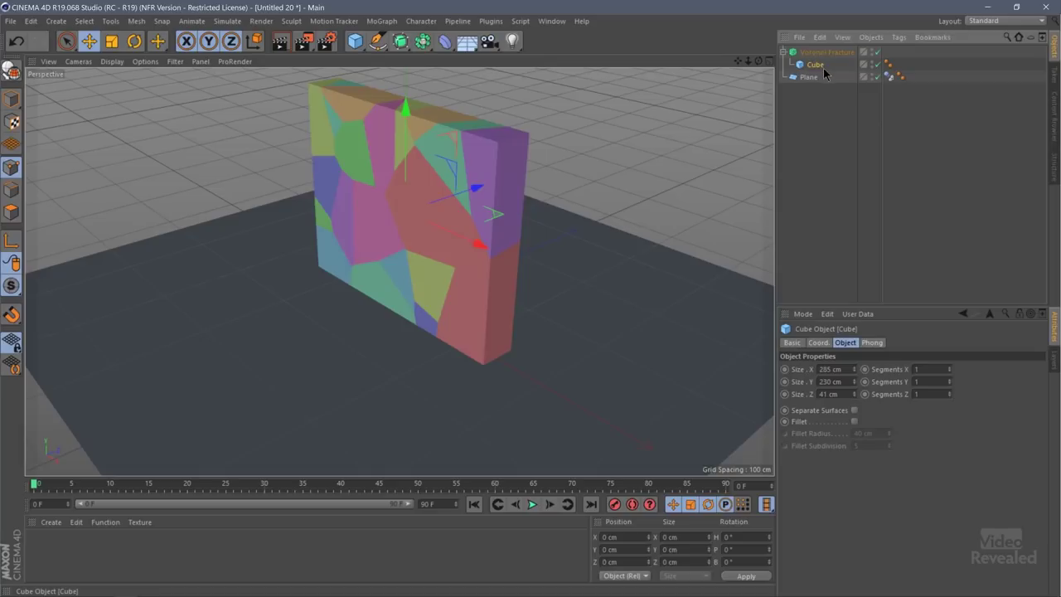
pyautogui.click(823, 53)
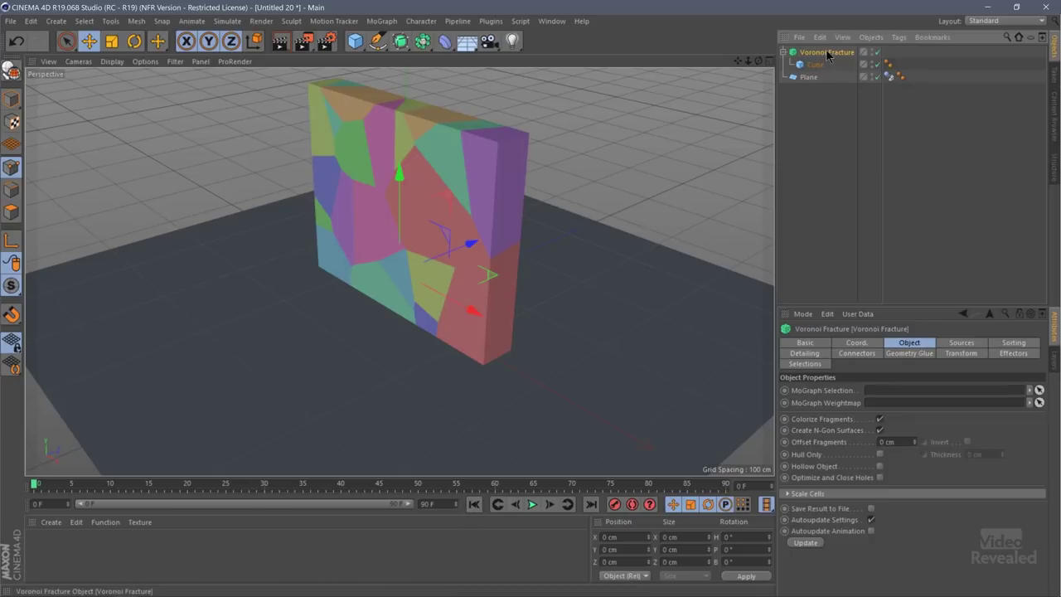
pyautogui.click(898, 37)
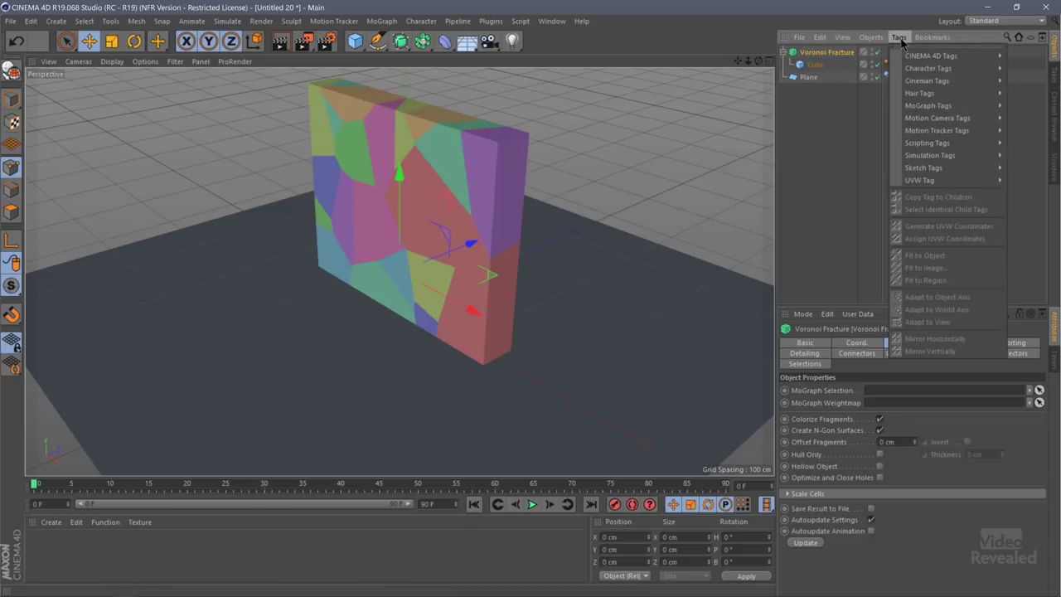
pyautogui.moveTo(936, 119)
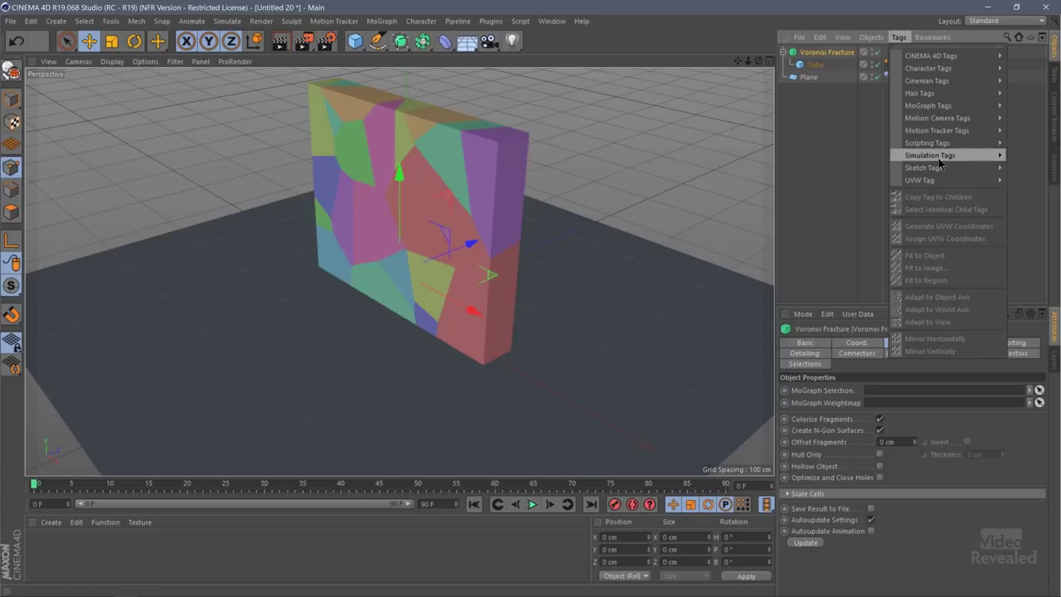
pyautogui.moveTo(937, 156)
pyautogui.click(853, 155)
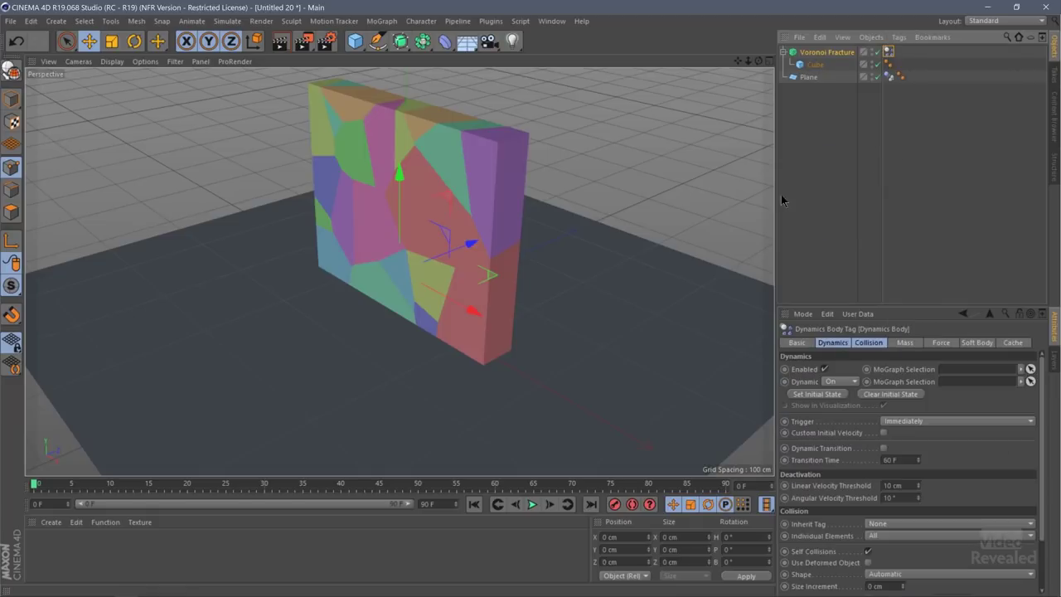
# Play the simulation to watch the wall collapse, then rewind to frame 0
pyautogui.click(529, 505)
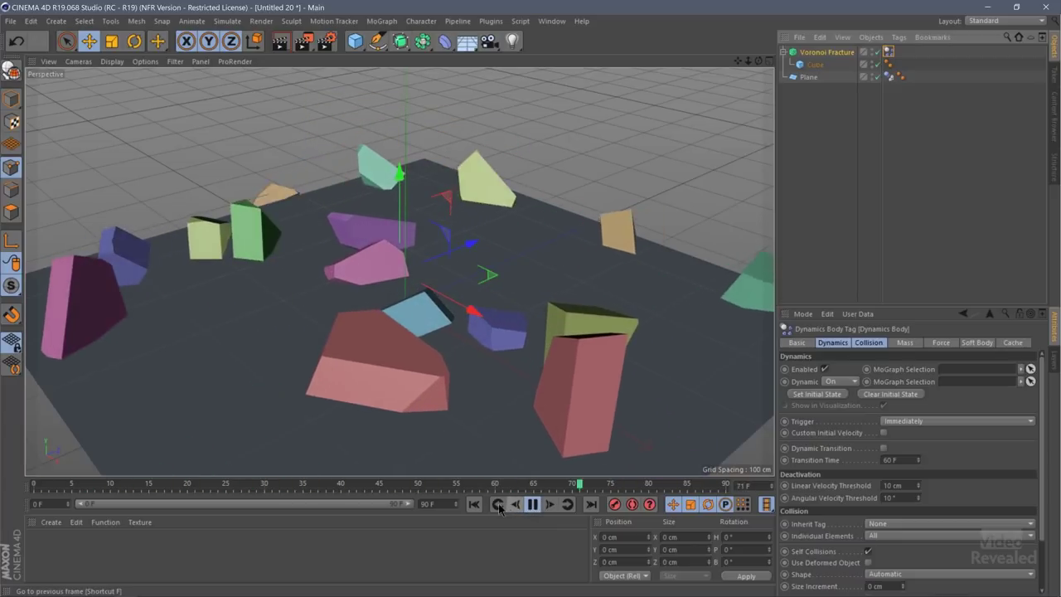
pyautogui.click(498, 505)
pyautogui.click(824, 52)
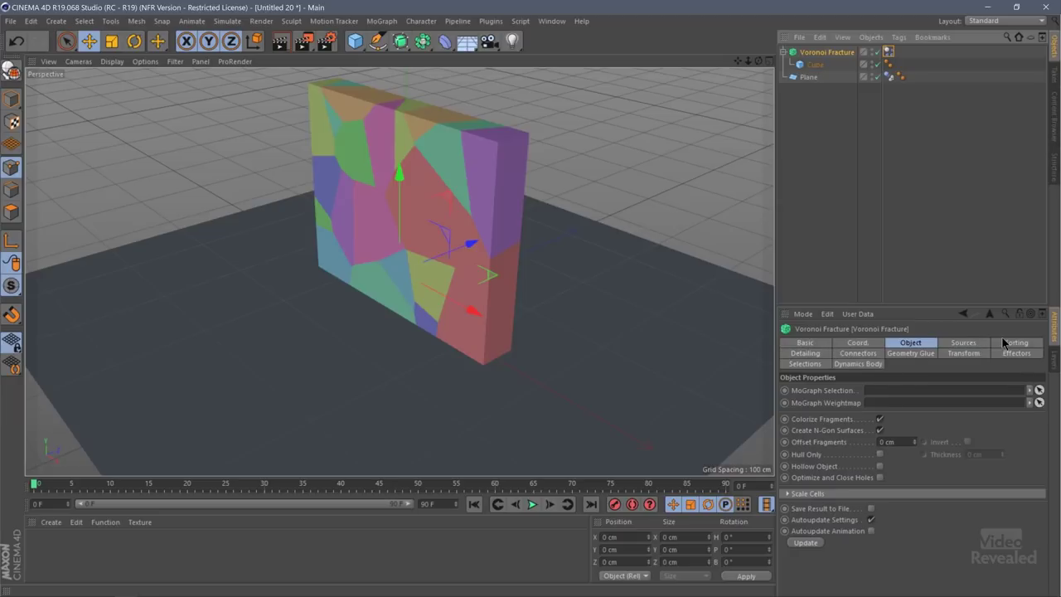
# Browse the fracture's Detailing, Connectors, Geometry Glue, Transform and Sources tabs
pyautogui.click(820, 354)
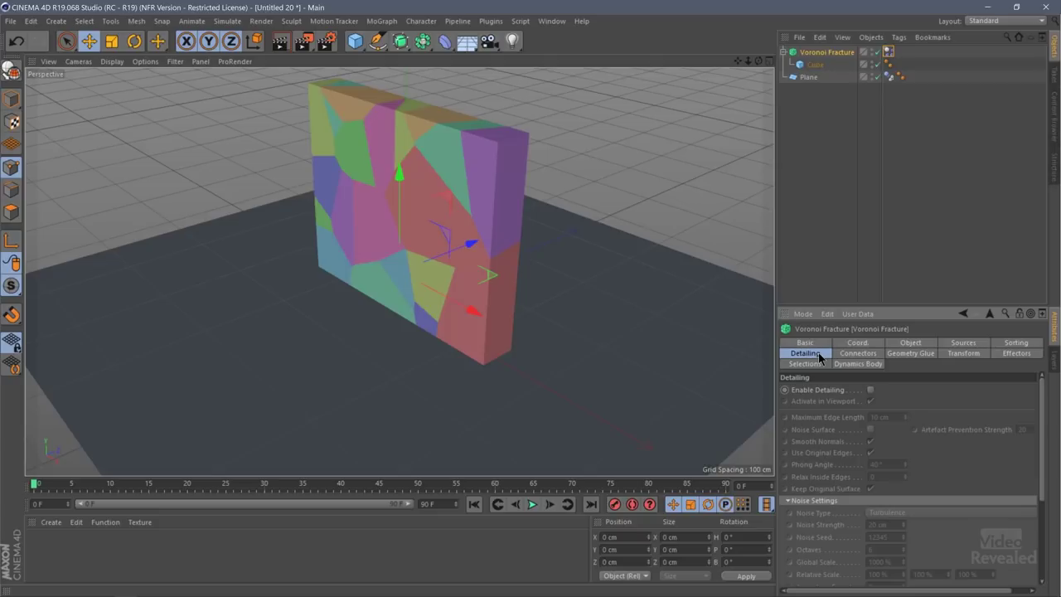
pyautogui.click(852, 356)
pyautogui.click(903, 357)
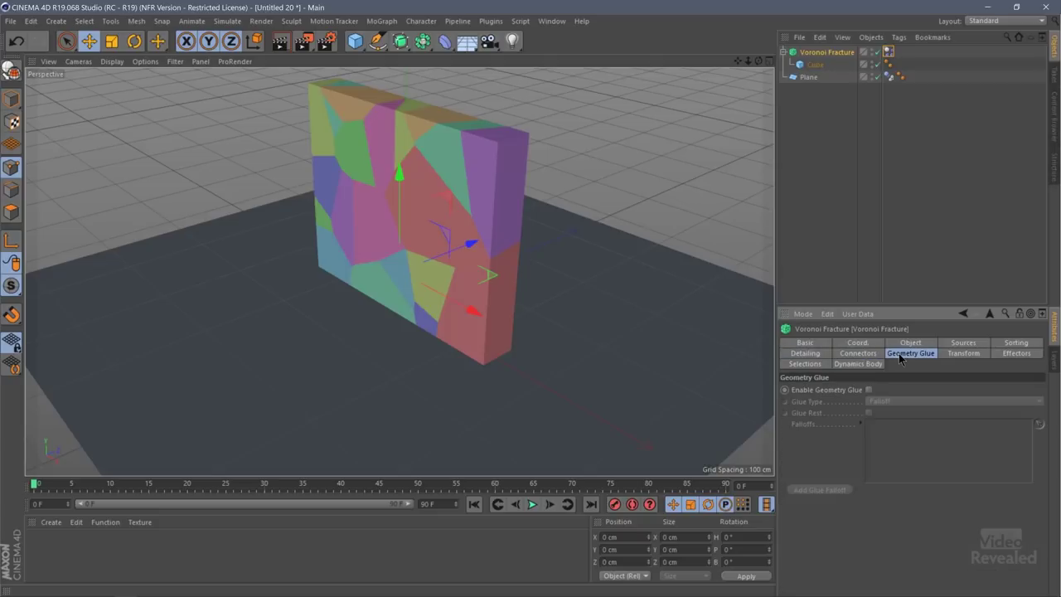
pyautogui.click(961, 356)
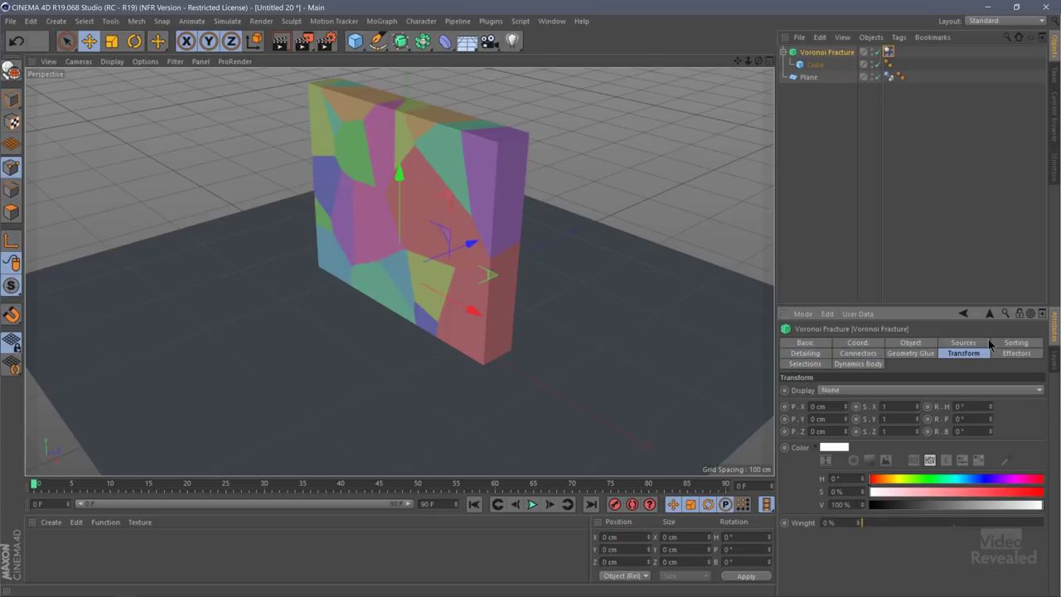
pyautogui.click(979, 345)
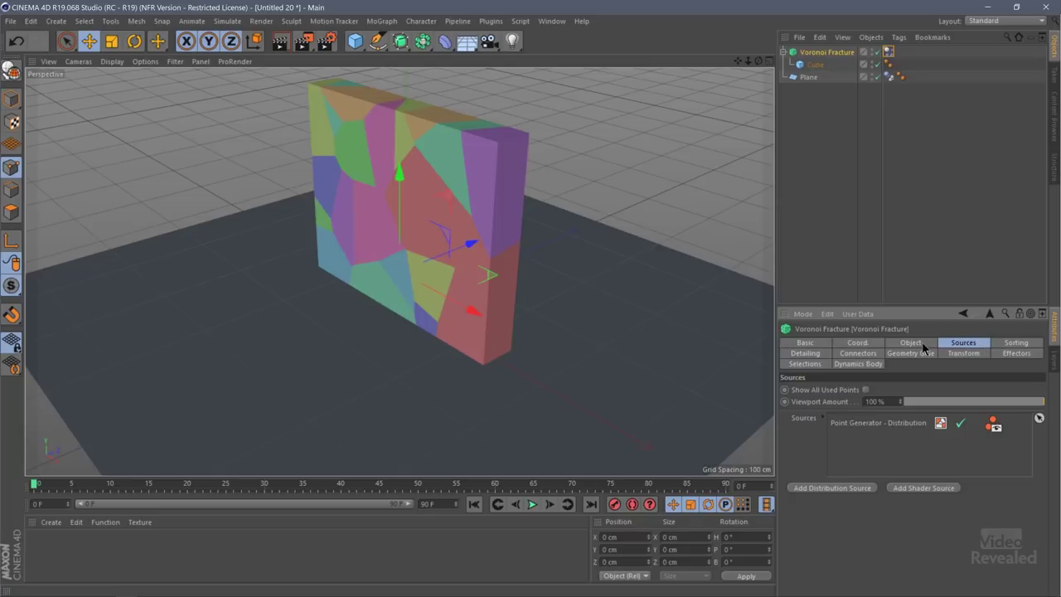
# Raise the Point Generator - Distribution Point Amount to 130, replay, and open Render Settings
pyautogui.click(942, 426)
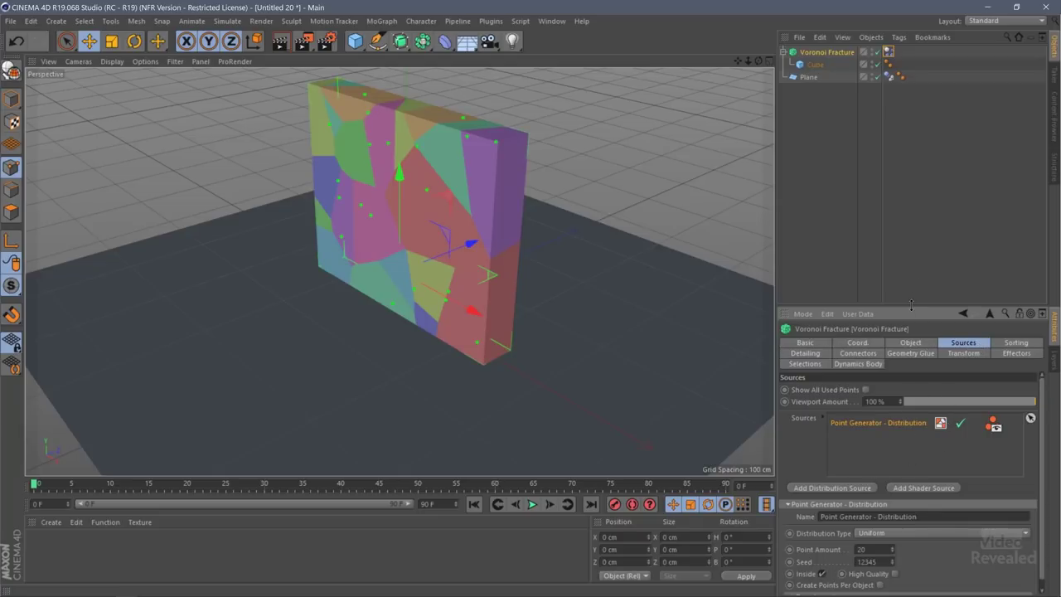
pyautogui.moveTo(908, 303); pyautogui.dragTo(908, 192)
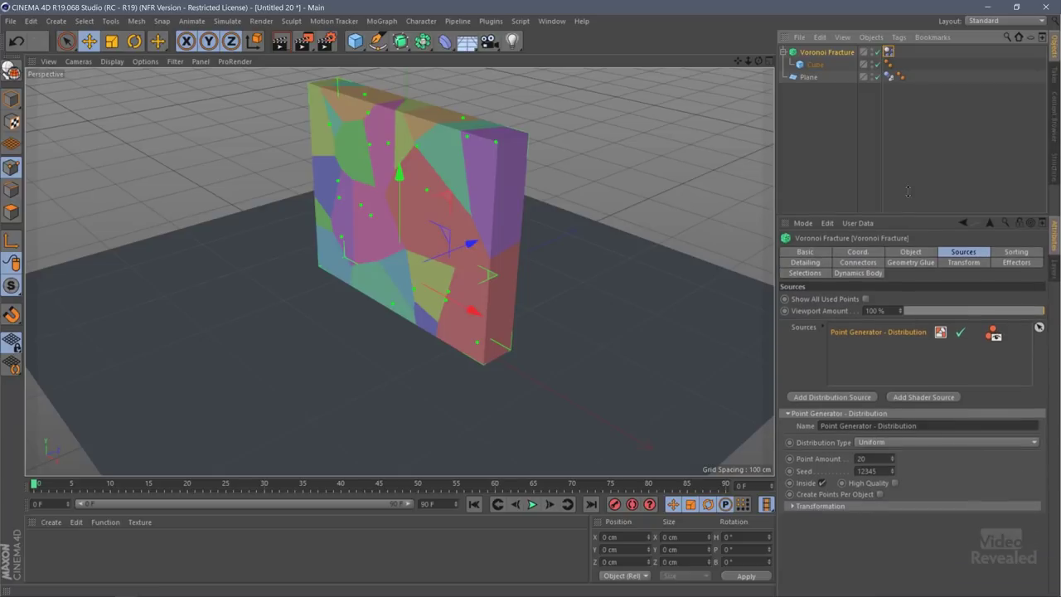
pyautogui.click(892, 458)
pyautogui.moveTo(894, 461); pyautogui.dragTo(894, 389)
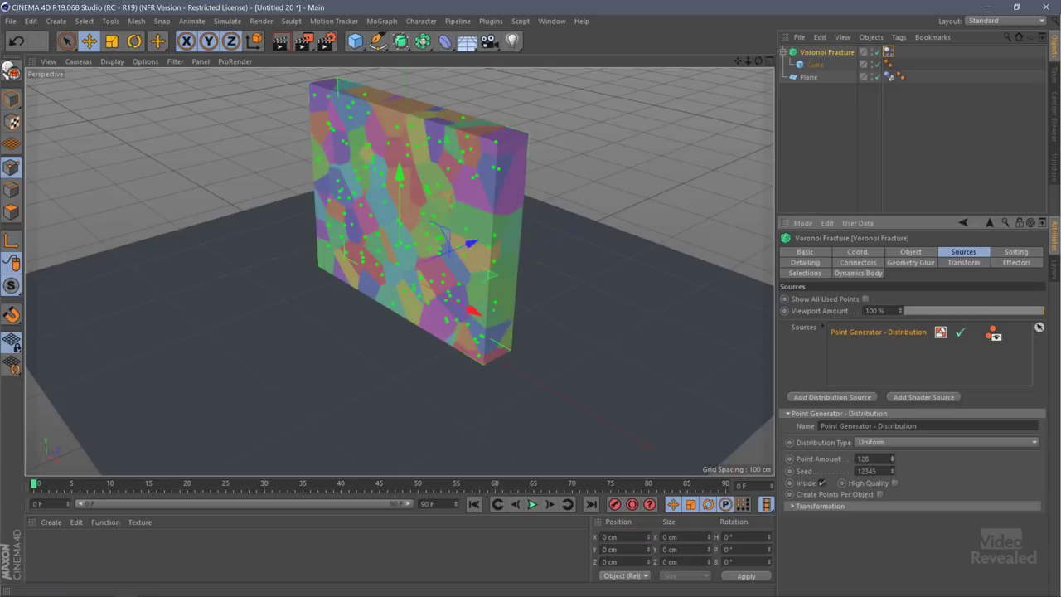
pyautogui.click(532, 504)
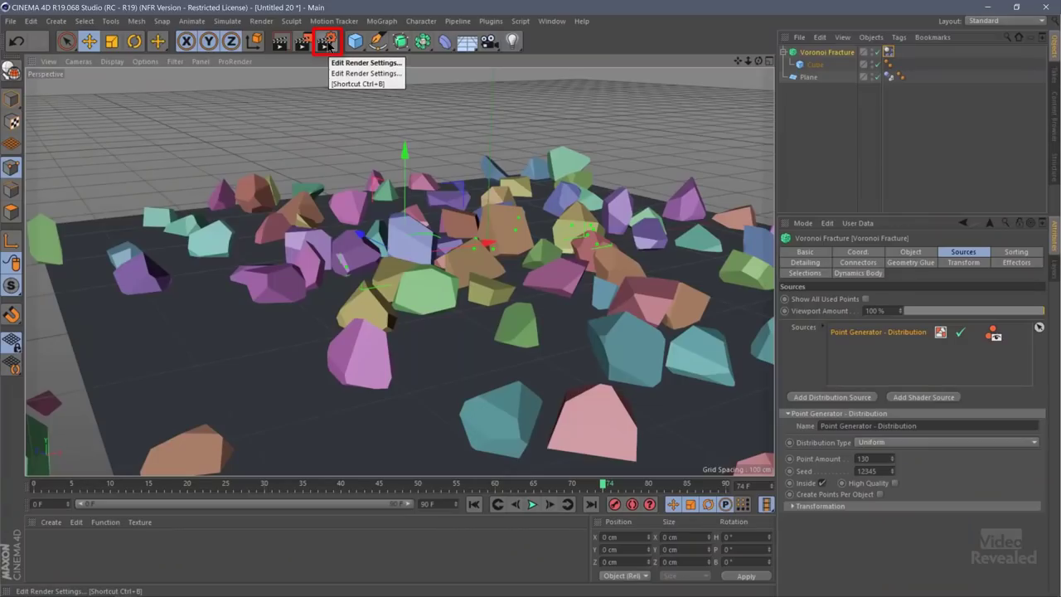
pyautogui.click(326, 41)
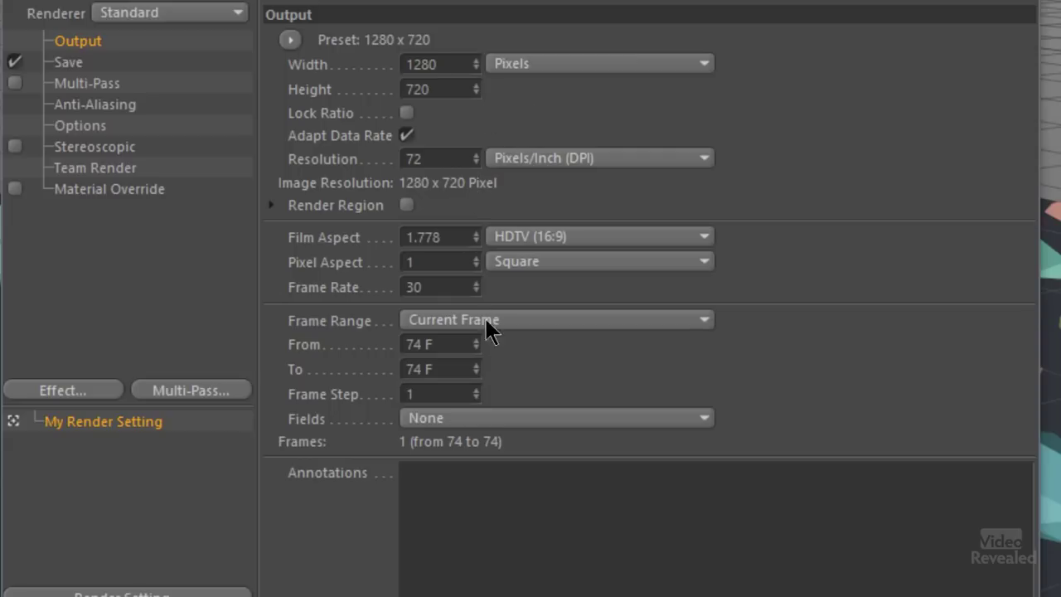
# Set the render Frame Range to All Frames (0 F to 90 F), keeping the Standard renderer
pyautogui.click(539, 323)
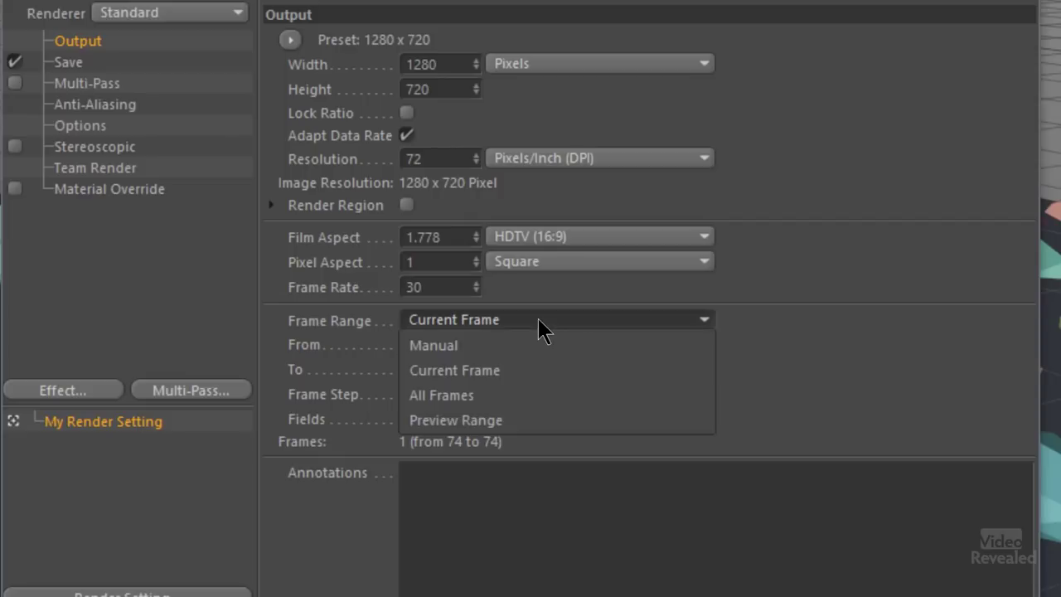
pyautogui.click(537, 394)
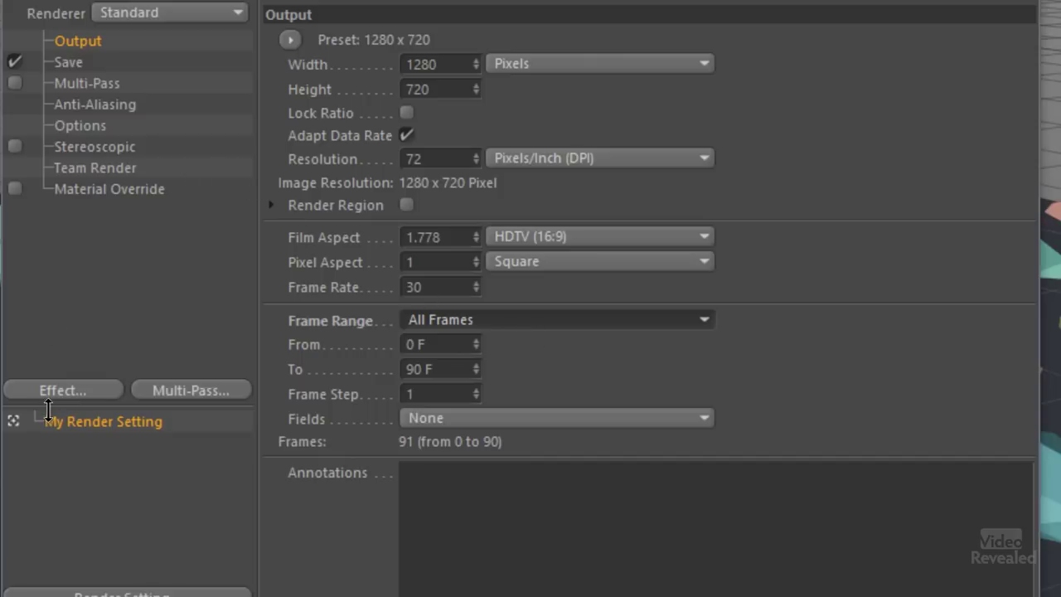
pyautogui.click(177, 17)
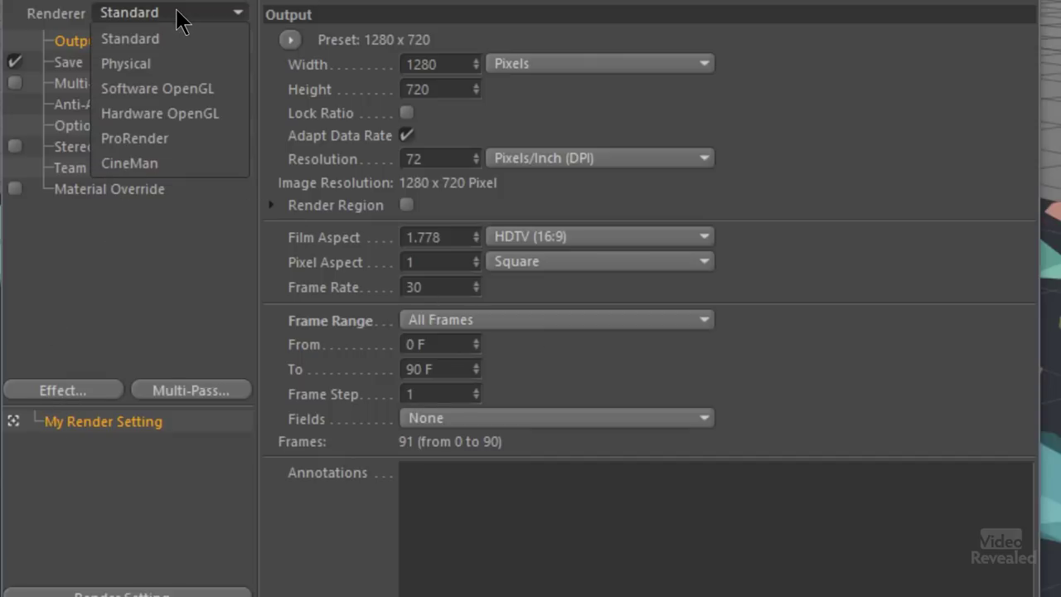
pyautogui.click(178, 18)
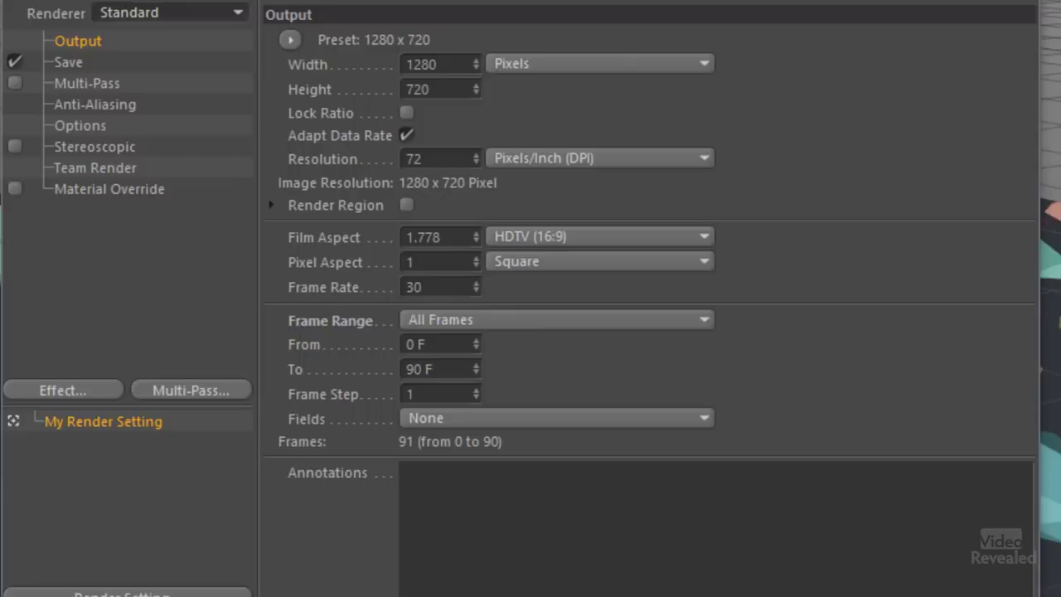